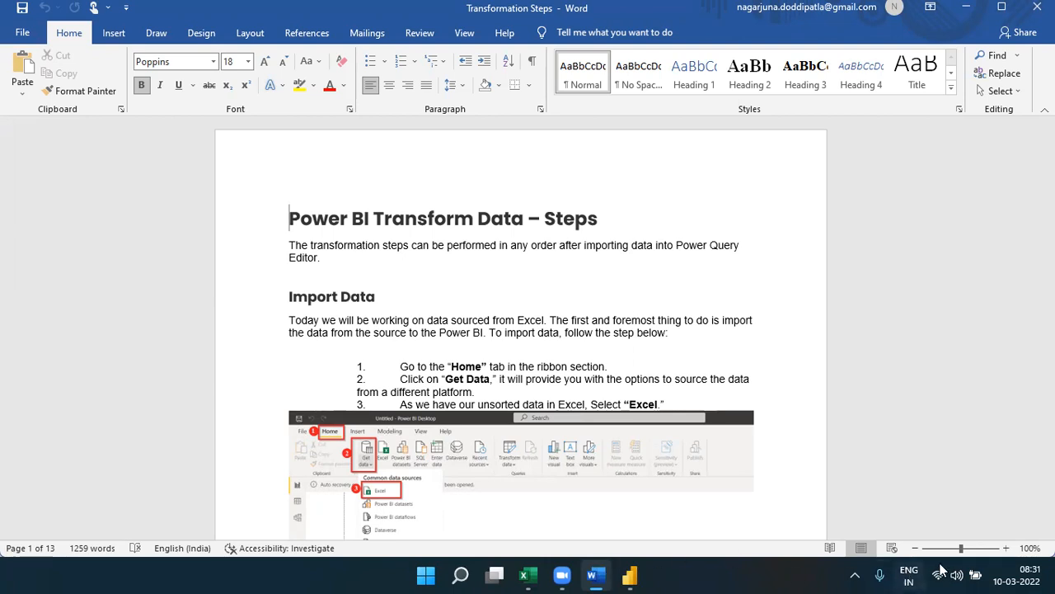
# Enlarge the Word page to 110% and switch to the Data-Sheet (1) (1) workbook in Excel.
pyautogui.click(1004, 548)
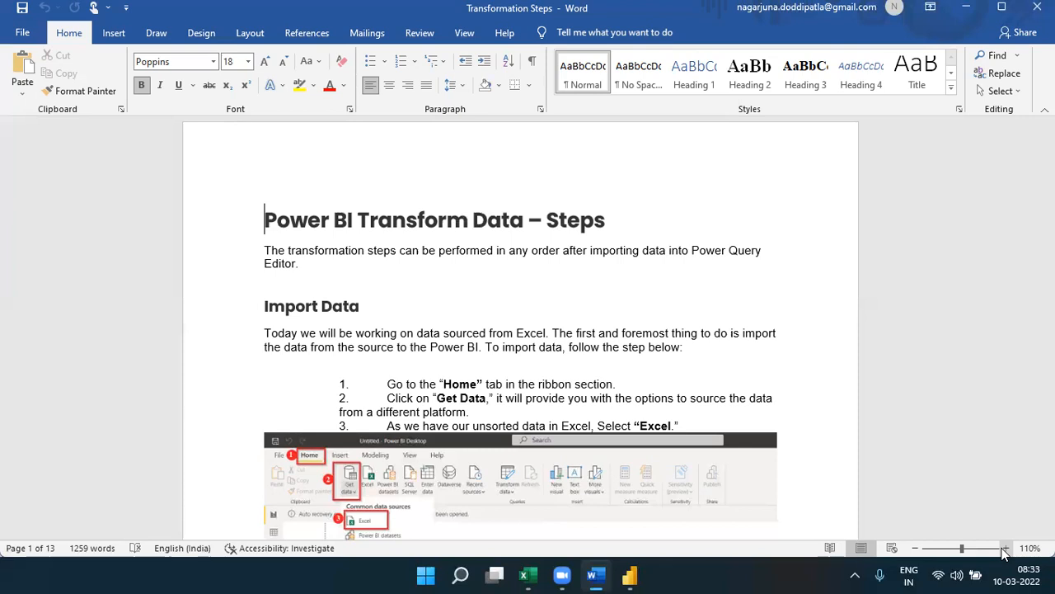
pyautogui.click(540, 575)
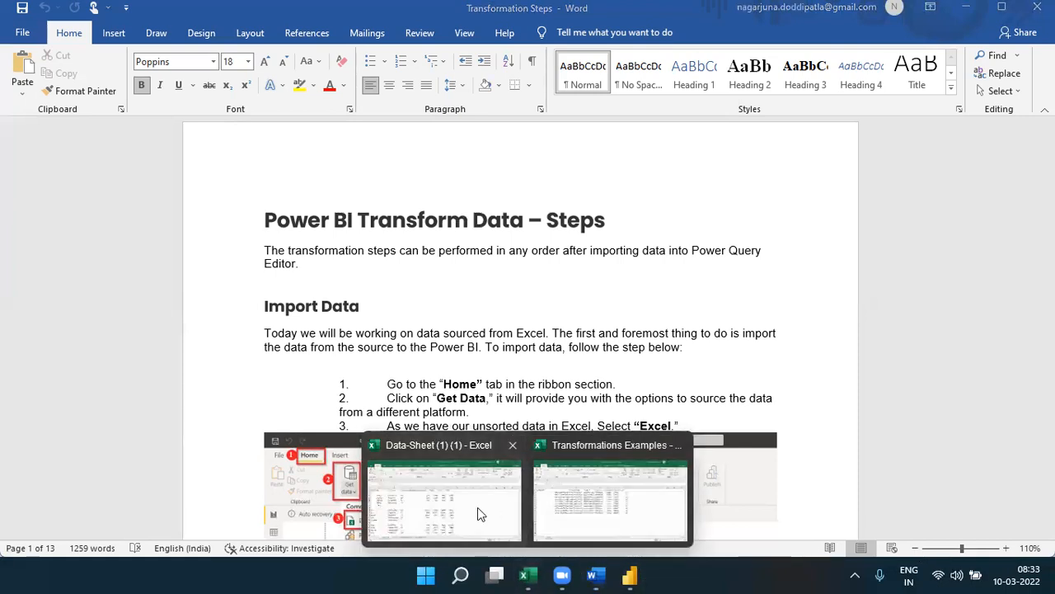
pyautogui.click(477, 507)
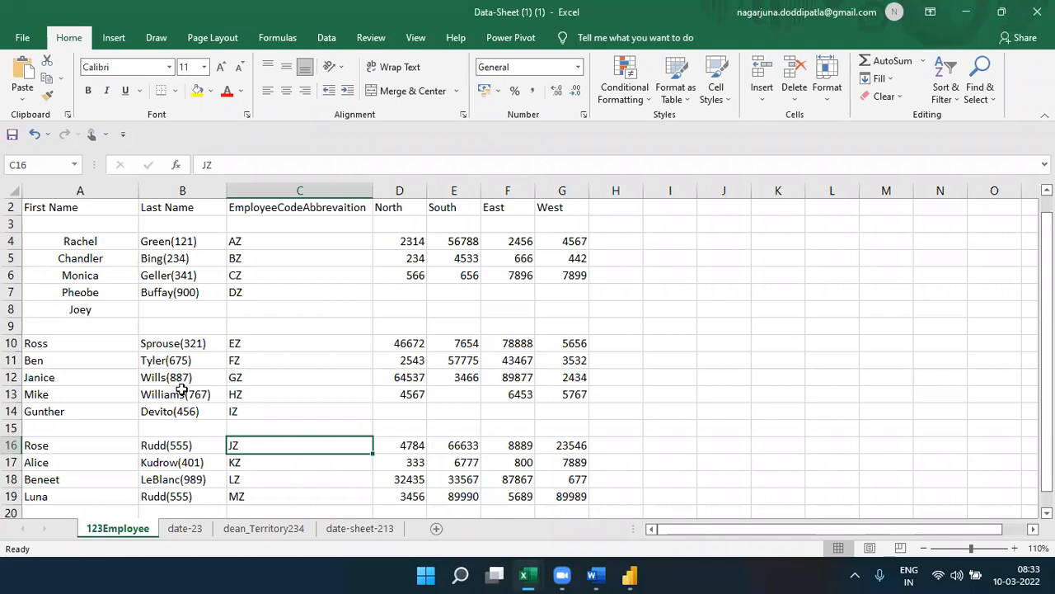
# Examine the column headers from First Name to West and the blank row beneath them on the 123Employee sheet.
pyautogui.click(96, 208)
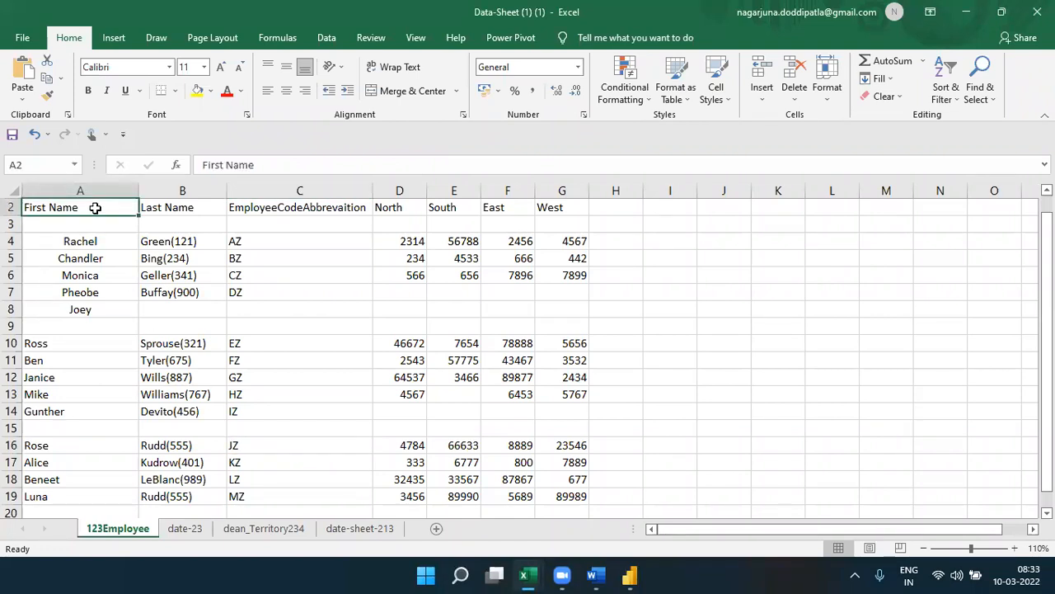
pyautogui.press('Right')
pyautogui.press('Right')
pyautogui.press('Right')
pyautogui.press('Right')
pyautogui.press('Right')
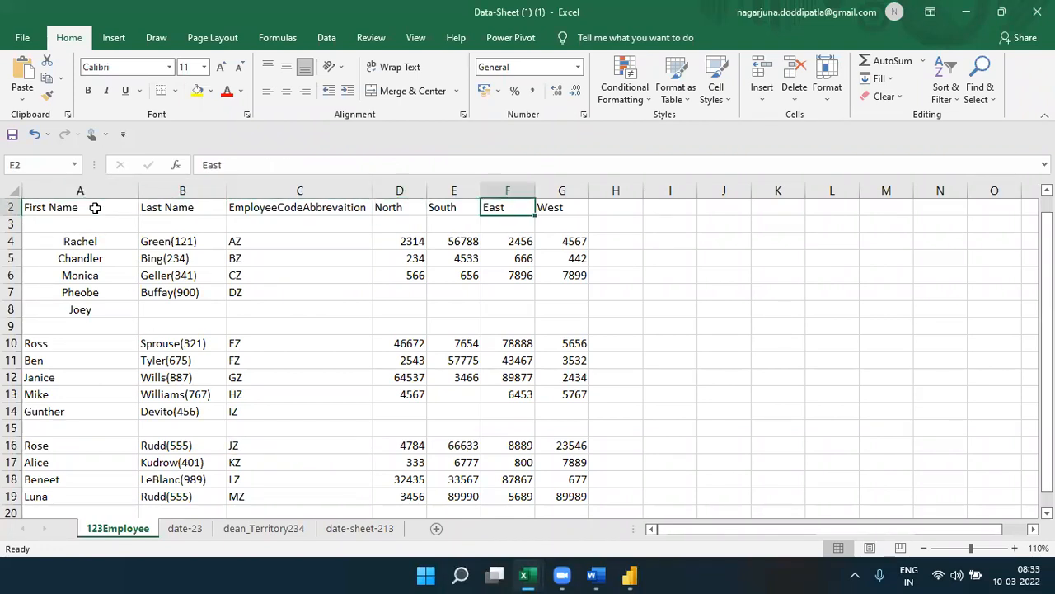
pyautogui.press('Right')
pyautogui.moveTo(76, 224); pyautogui.dragTo(519, 231)
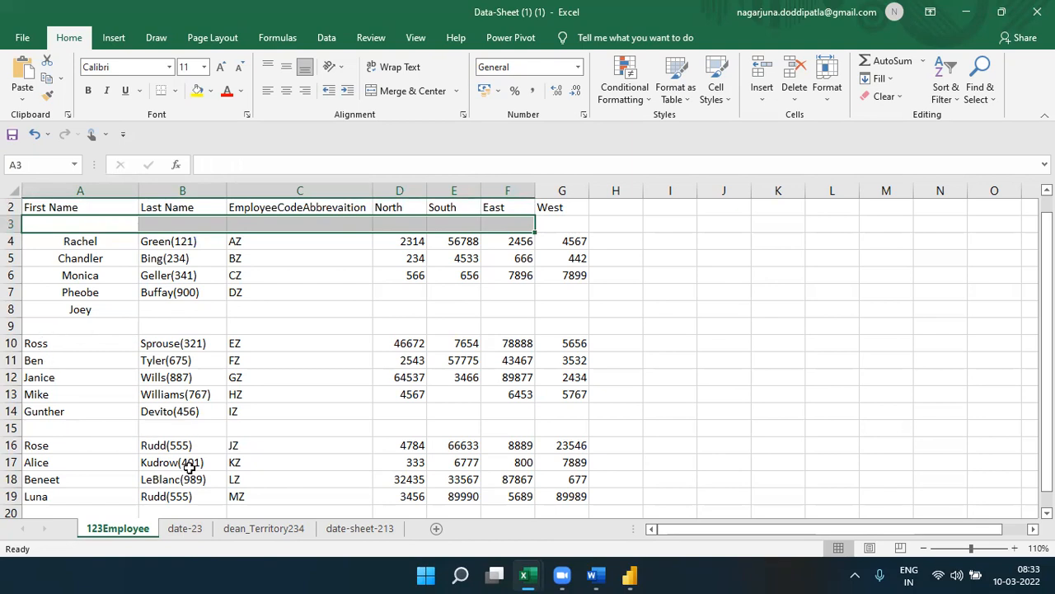
# Look through the date-23, dean_Territory234 and date-sheet-213 sheets, returning to 123Employee.
pyautogui.click(187, 529)
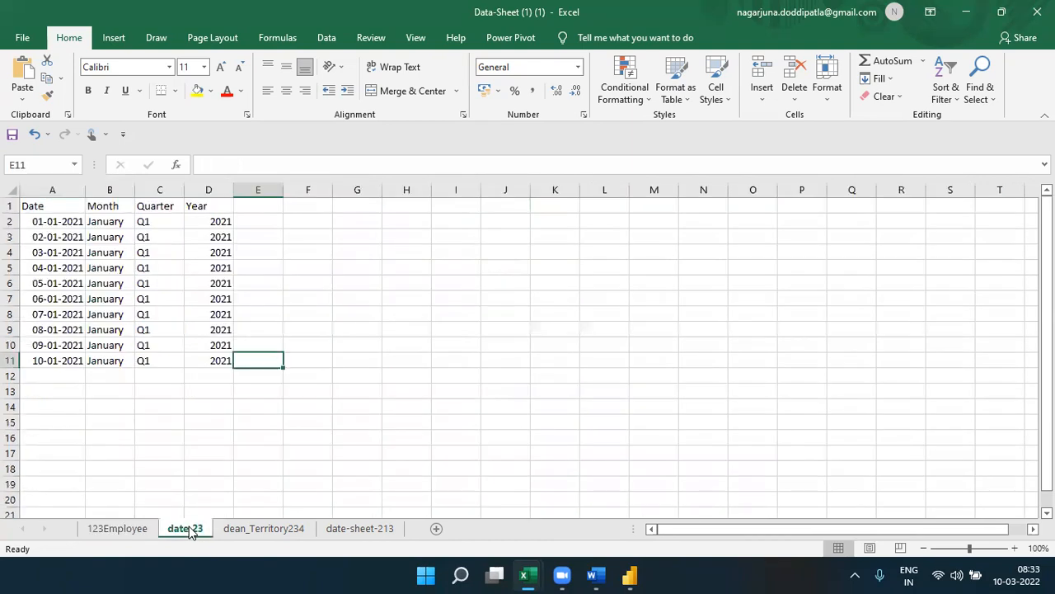
pyautogui.click(247, 529)
pyautogui.click(353, 532)
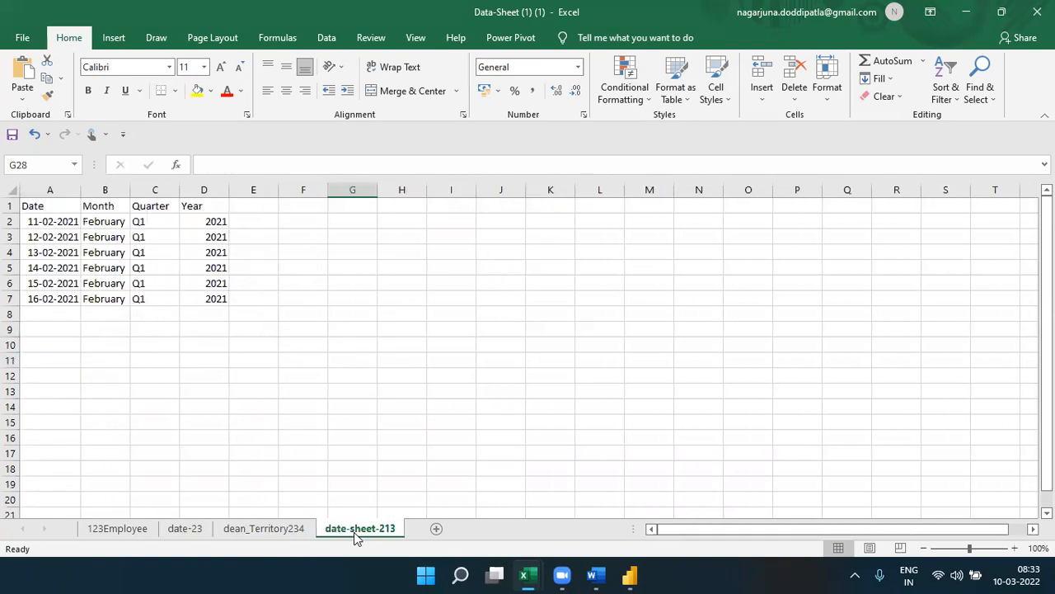
pyautogui.click(303, 536)
pyautogui.click(197, 533)
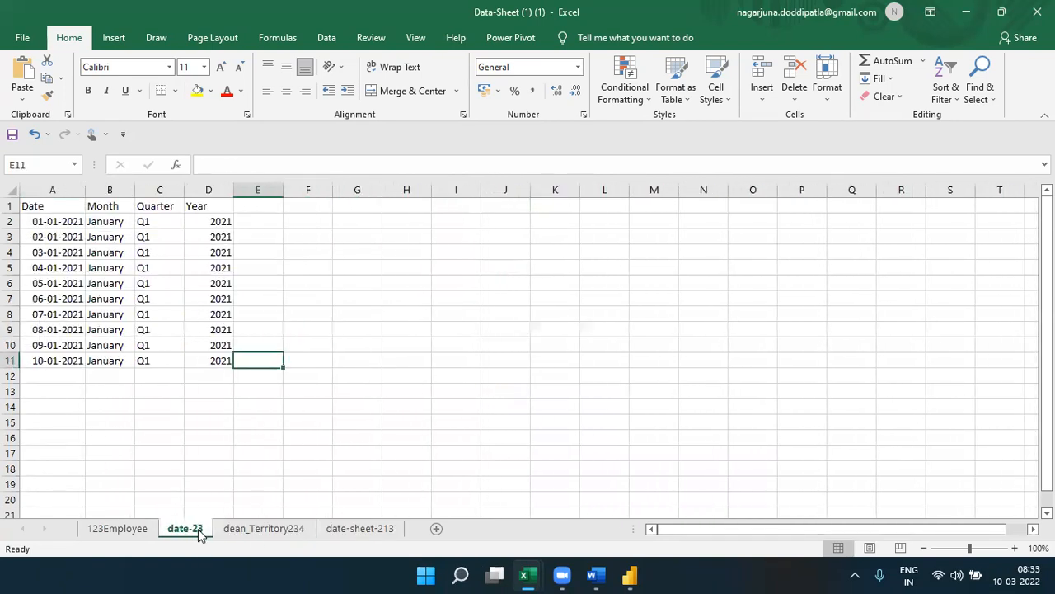
pyautogui.click(146, 536)
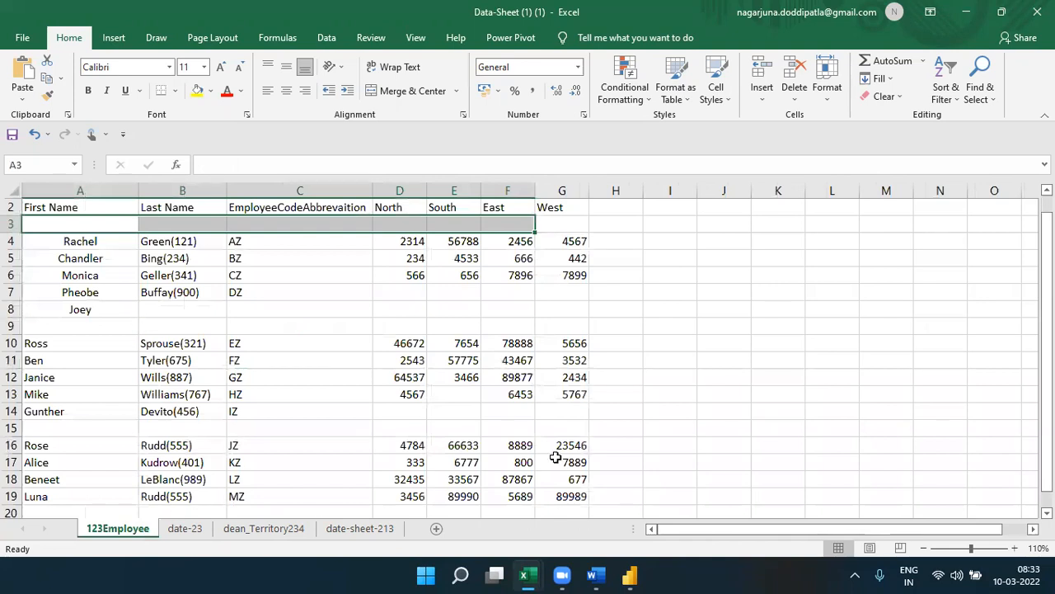
# Review the employee data range A2:G19 and compare it with the workbook's other sheets.
pyautogui.moveTo(573, 492); pyautogui.dragTo(76, 209)
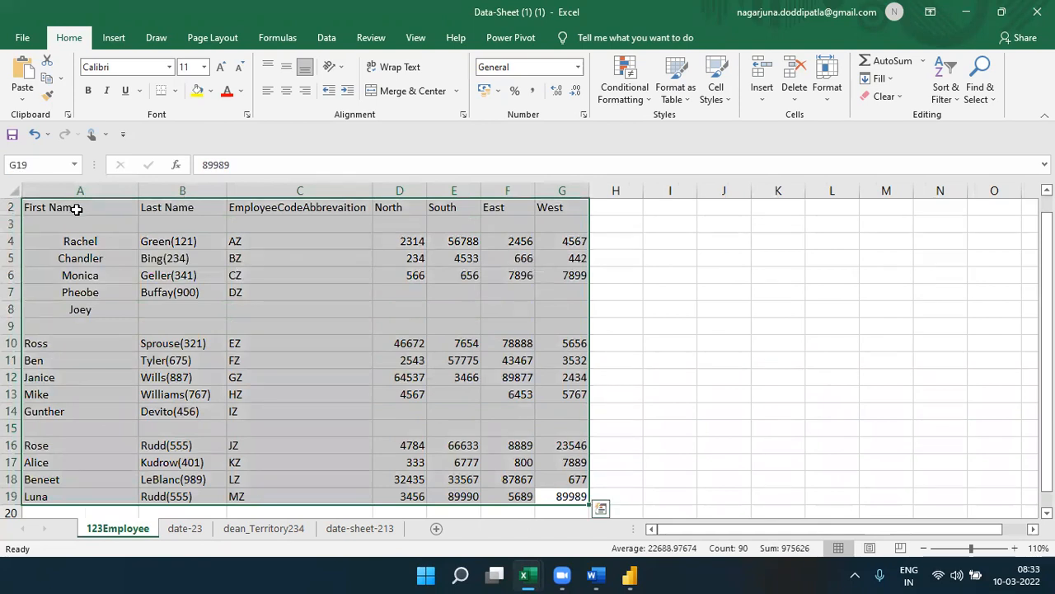
pyautogui.keyDown('shift'); pyautogui.click(345, 529); pyautogui.keyUp('shift')
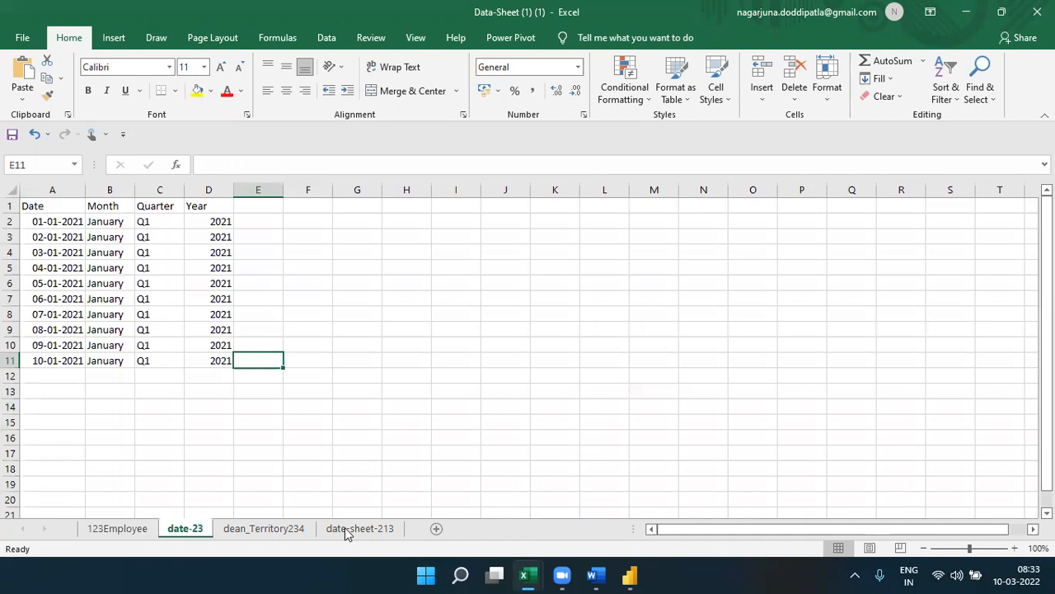
pyautogui.hotkey('ctrl', 'pagedown')
pyautogui.click(345, 527)
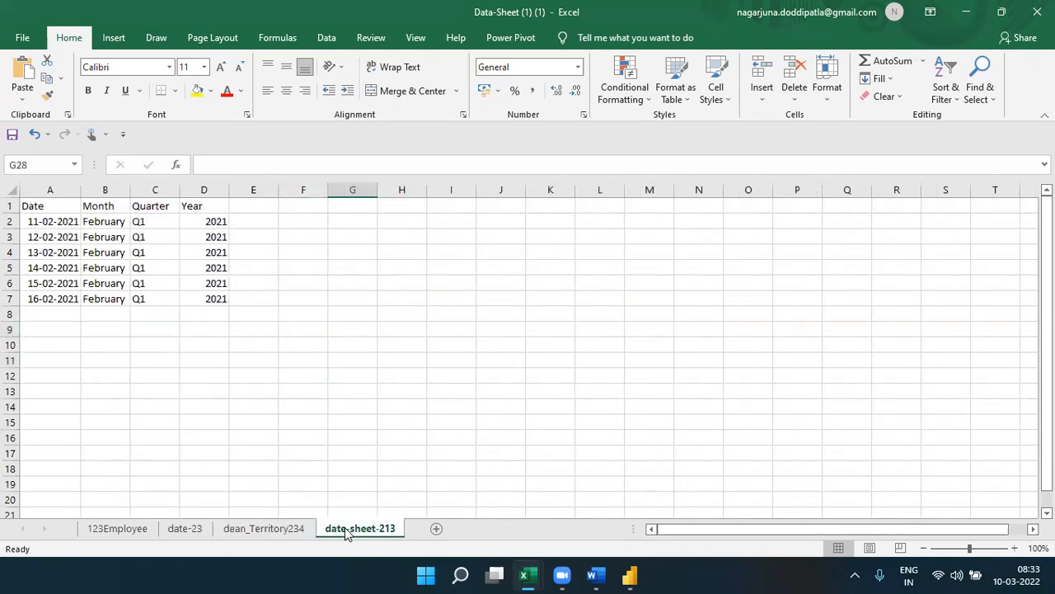
pyautogui.click(144, 532)
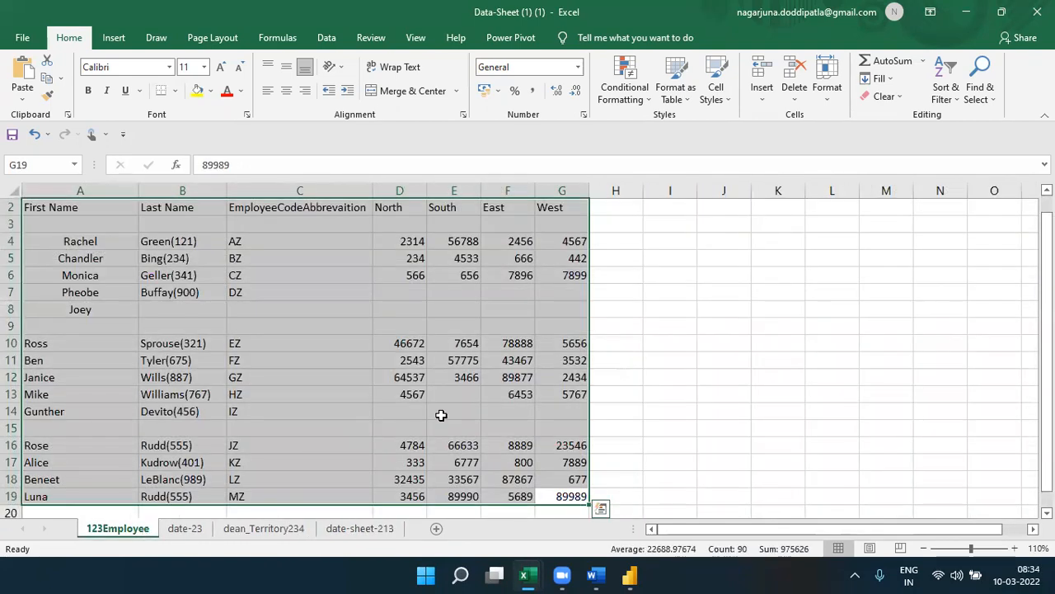
pyautogui.click(628, 370)
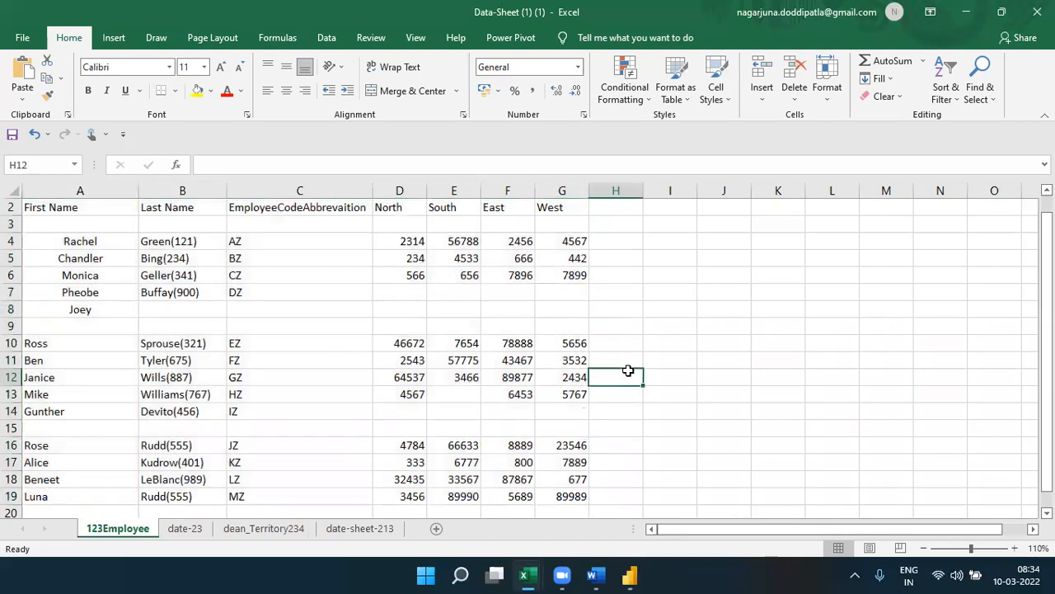
# Switch to the Transformation Steps document in Word and read the title and the Import Data instructions.
pyautogui.click(597, 576)
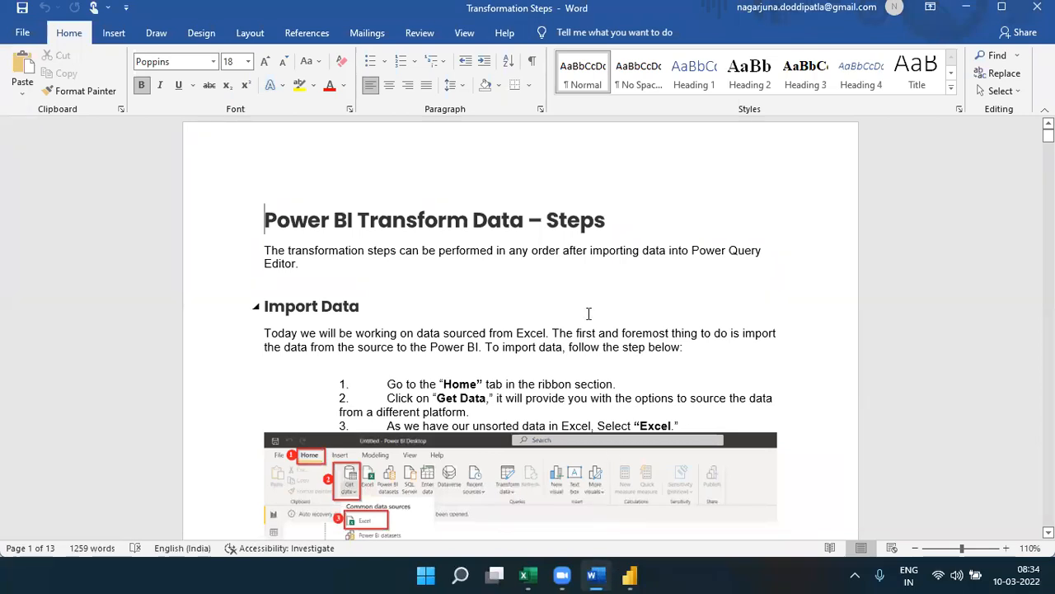
pyautogui.moveTo(523, 219); pyautogui.dragTo(302, 217)
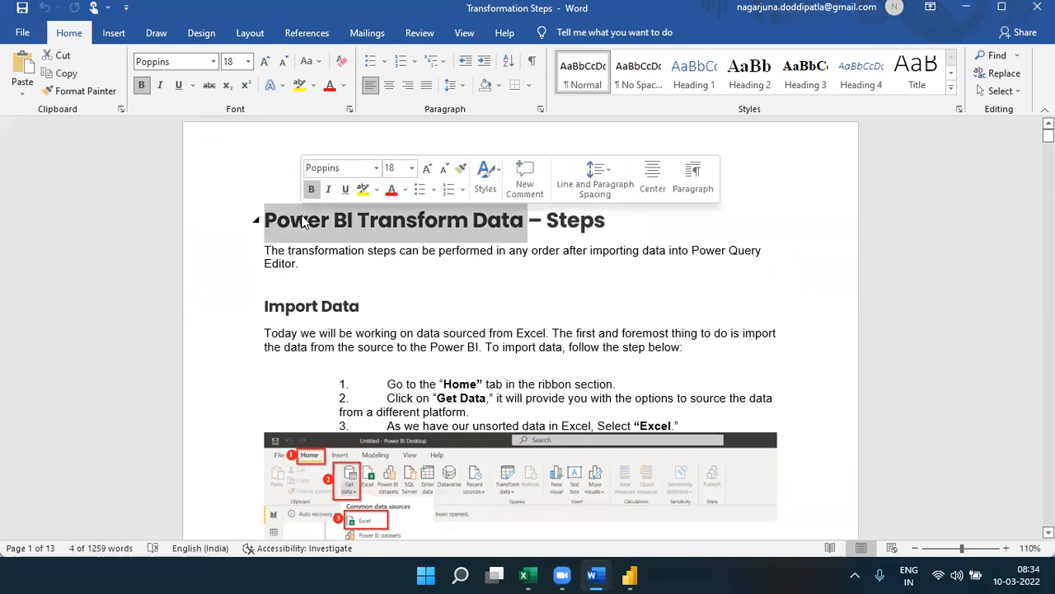
pyautogui.click(592, 261)
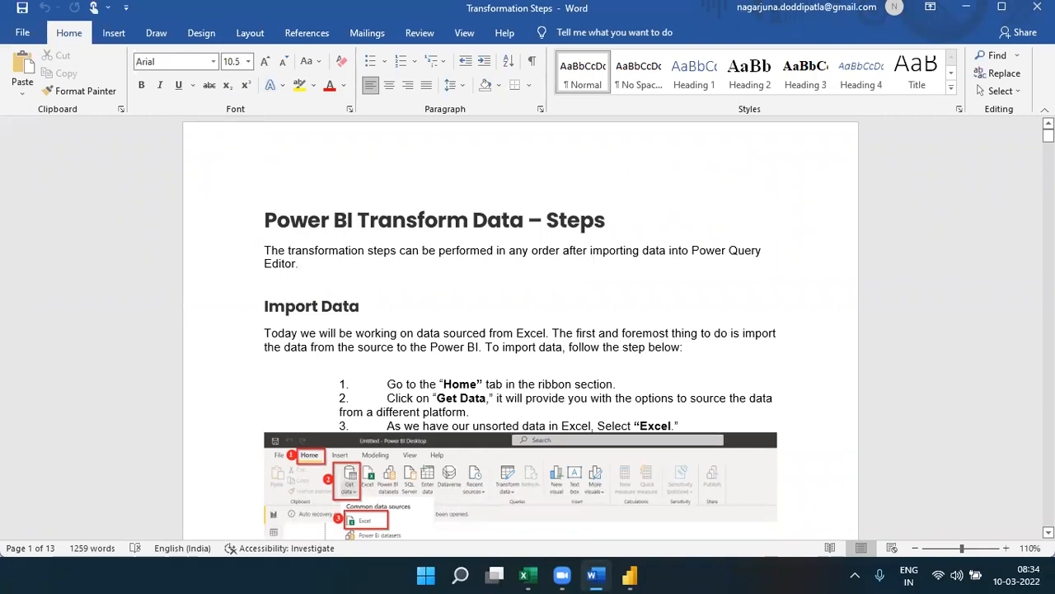
pyautogui.scroll(-5, 519, 330)
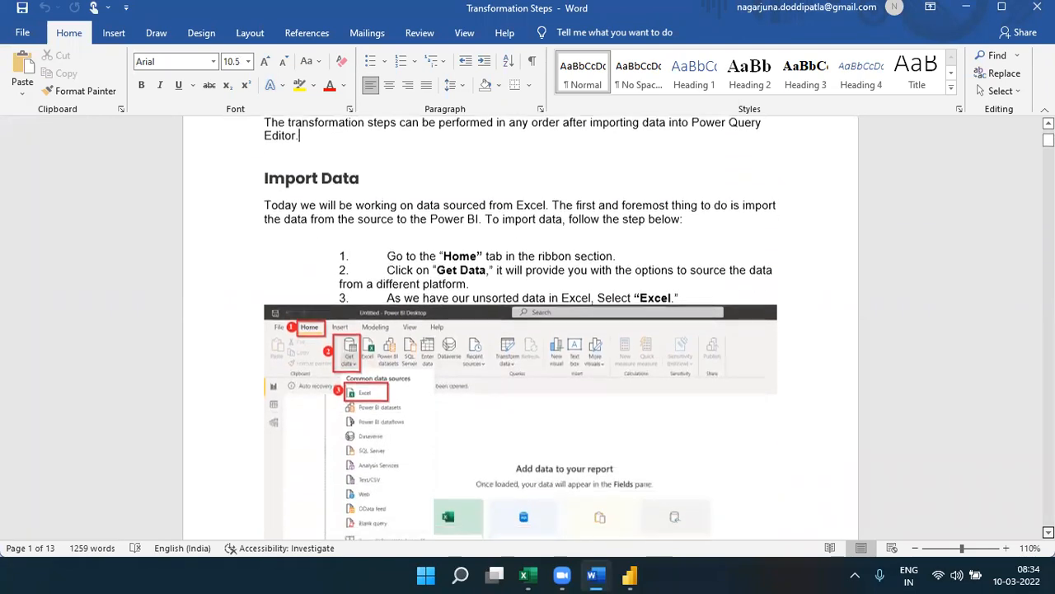
pyautogui.scroll(-3, 520, 330)
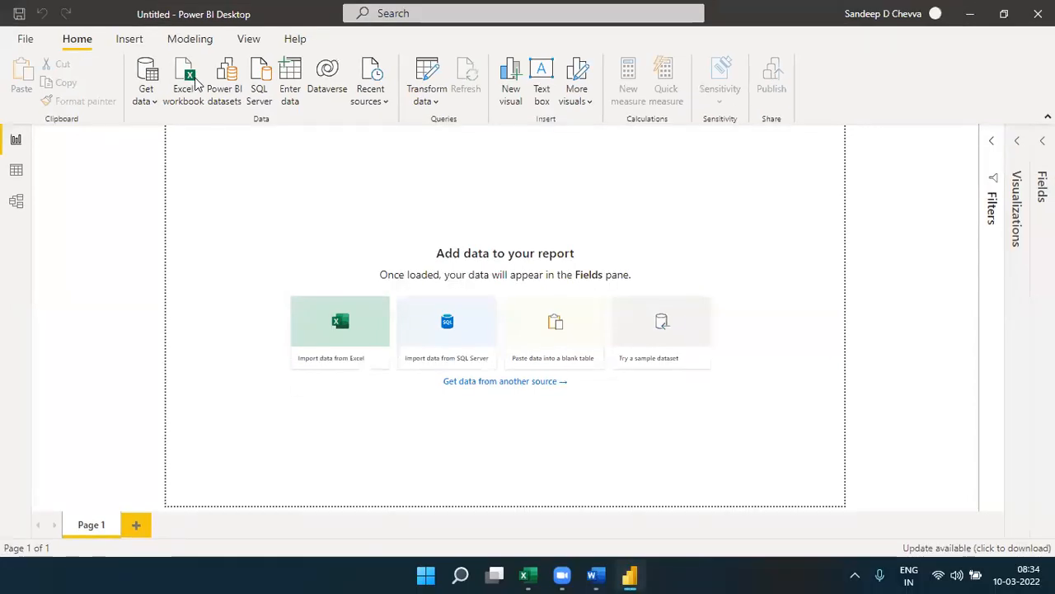
# Connect Power BI Desktop to the Excel workbook Data-Sheet.xlsx from the Downloads folder.
pyautogui.click(154, 101)
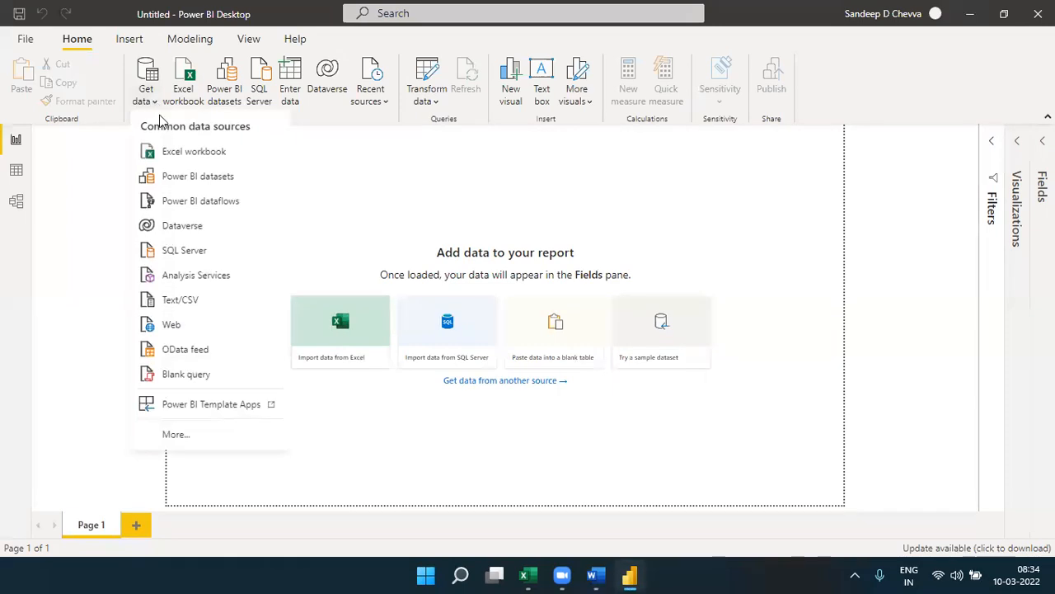
pyautogui.click(195, 153)
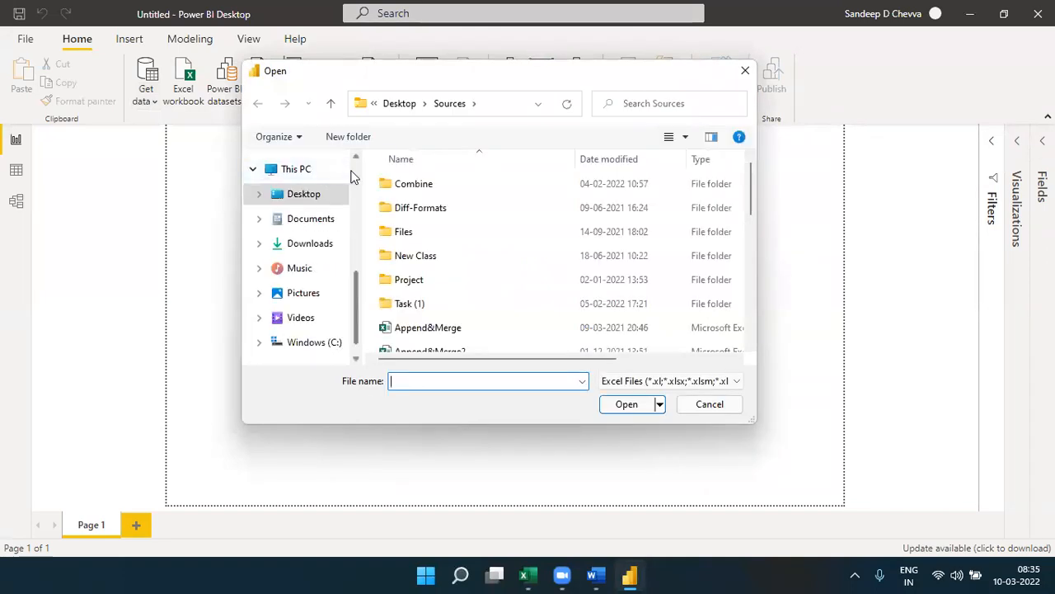
pyautogui.scroll(3, 354, 169)
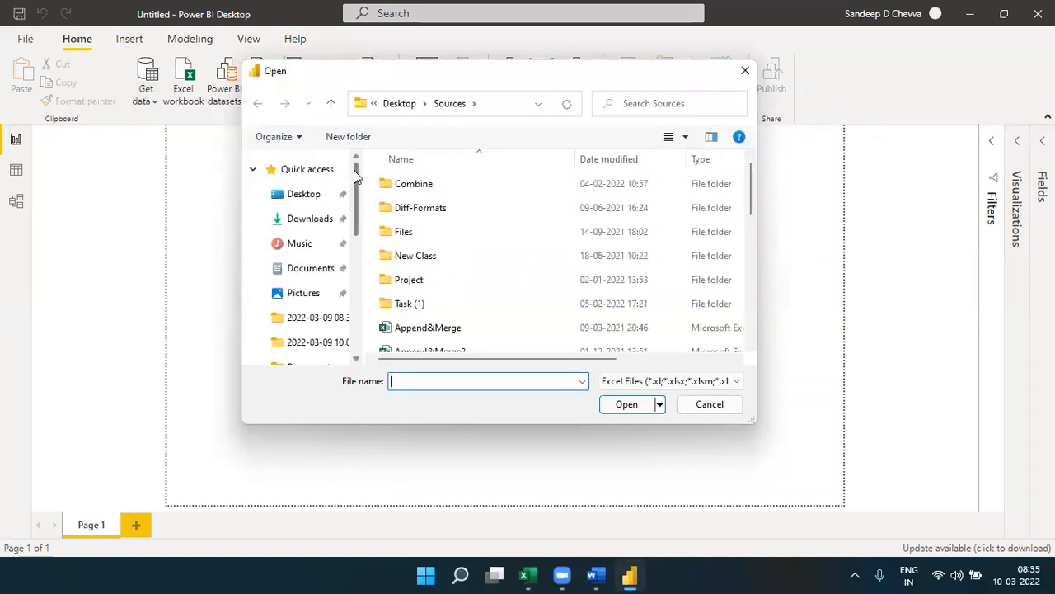
pyautogui.click(333, 221)
pyautogui.click(409, 378)
pyautogui.write('da')
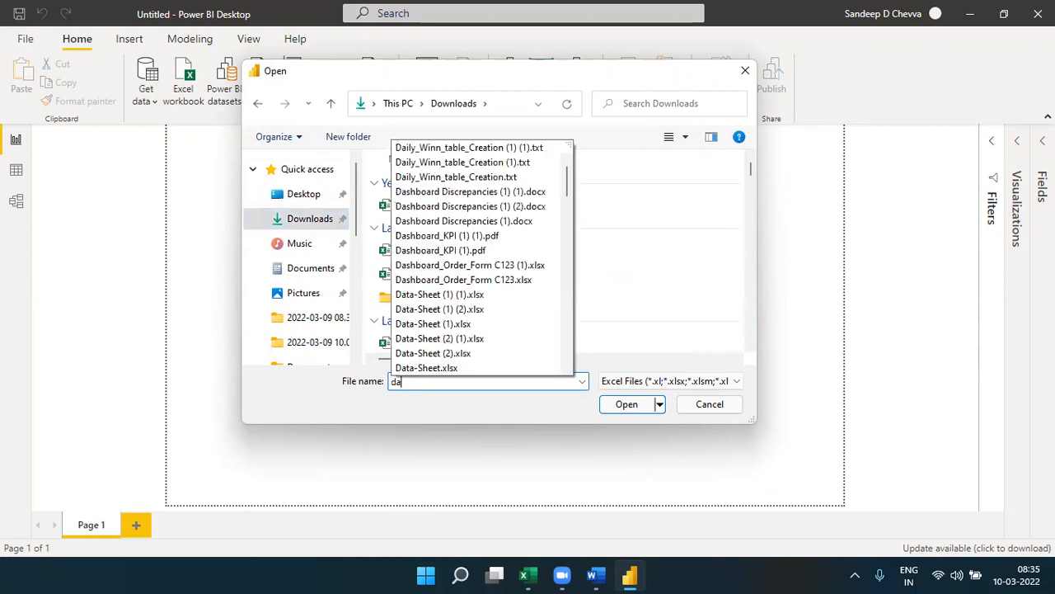
pyautogui.click(459, 368)
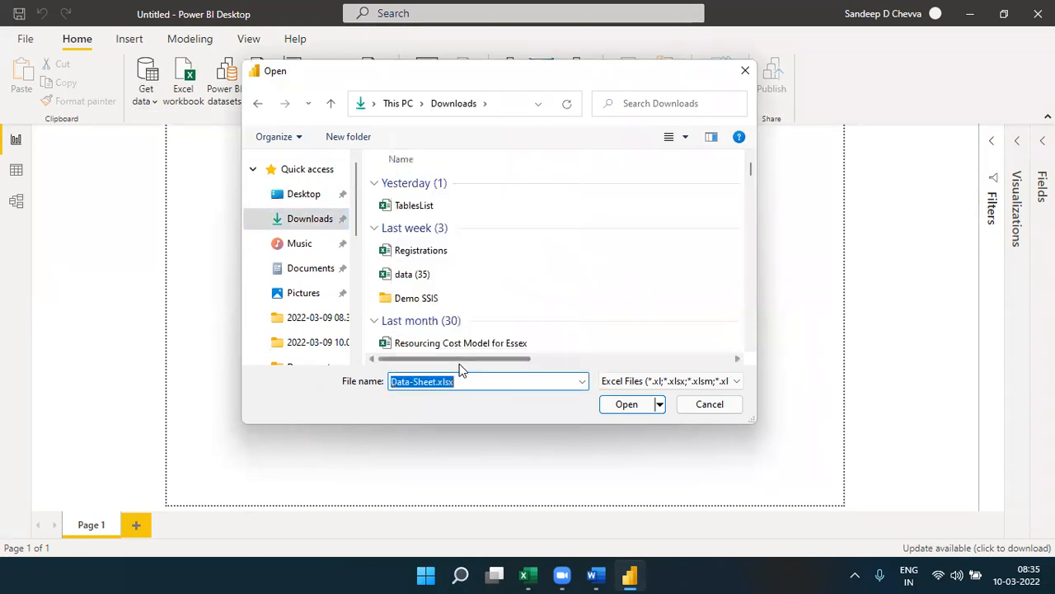
pyautogui.click(614, 409)
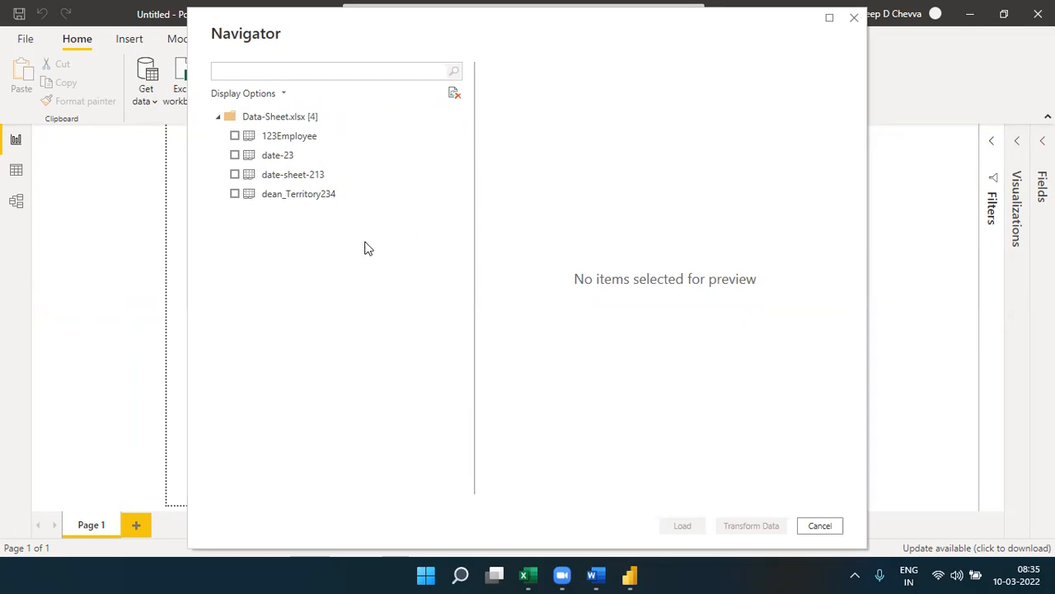
# Load all four sheets of Data-Sheet.xlsx into Power Query Editor for transformation and display the 123Employee query.
pyautogui.moveTo(237, 138); pyautogui.dragTo(236, 198)
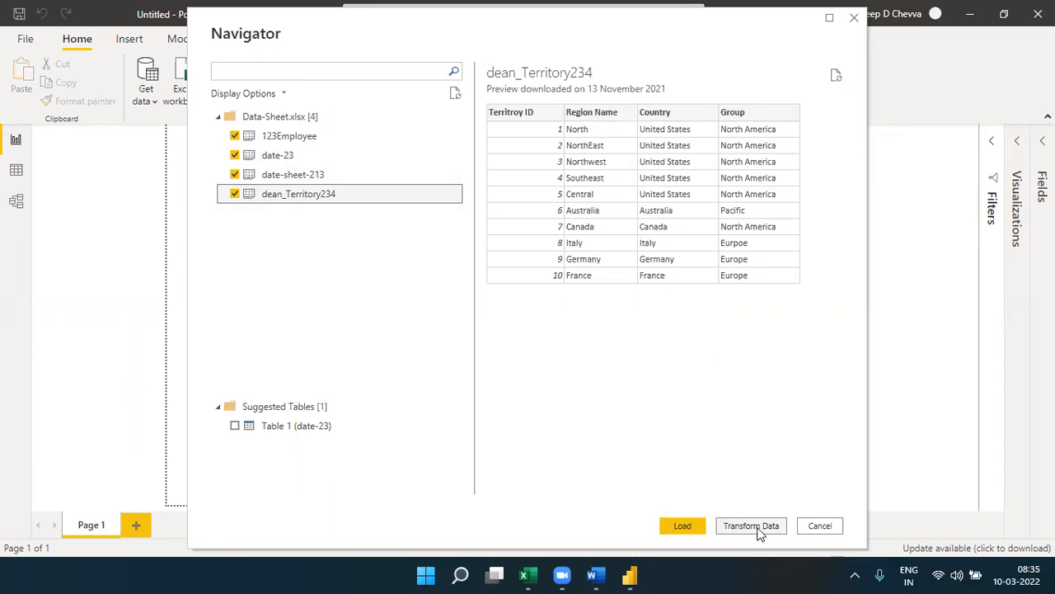
pyautogui.click(760, 527)
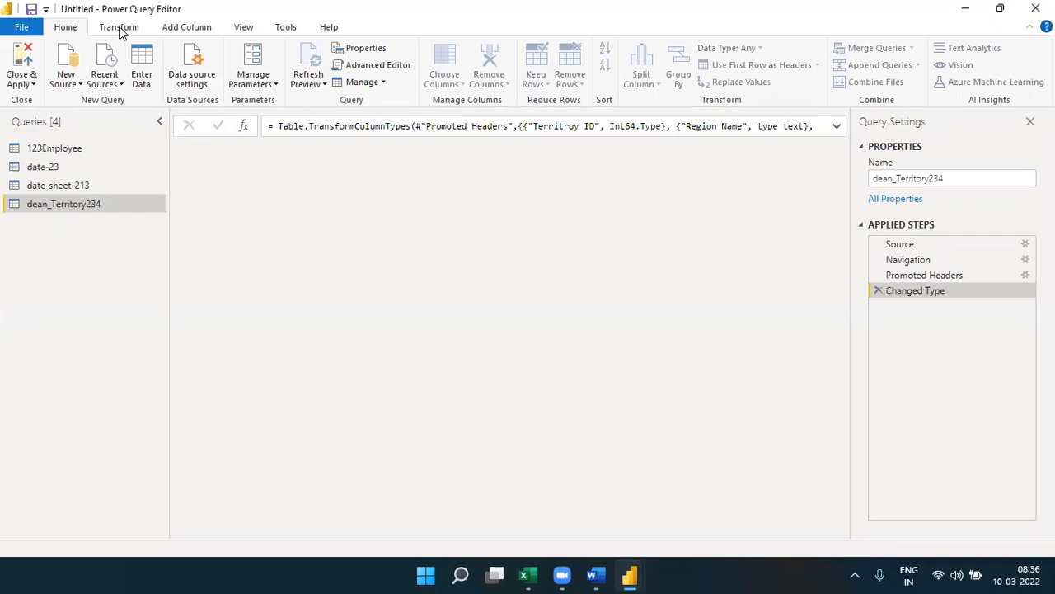
pyautogui.click(73, 151)
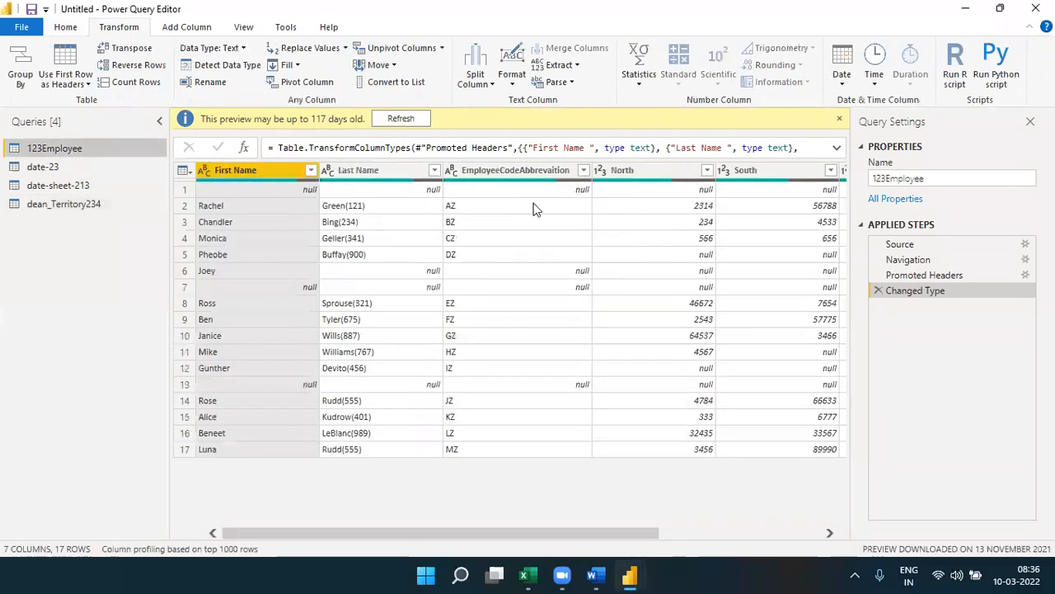
# Switch to Word and read the Changing the Table Name section, enlarging the page to 150% at its screenshot.
pyautogui.click(597, 575)
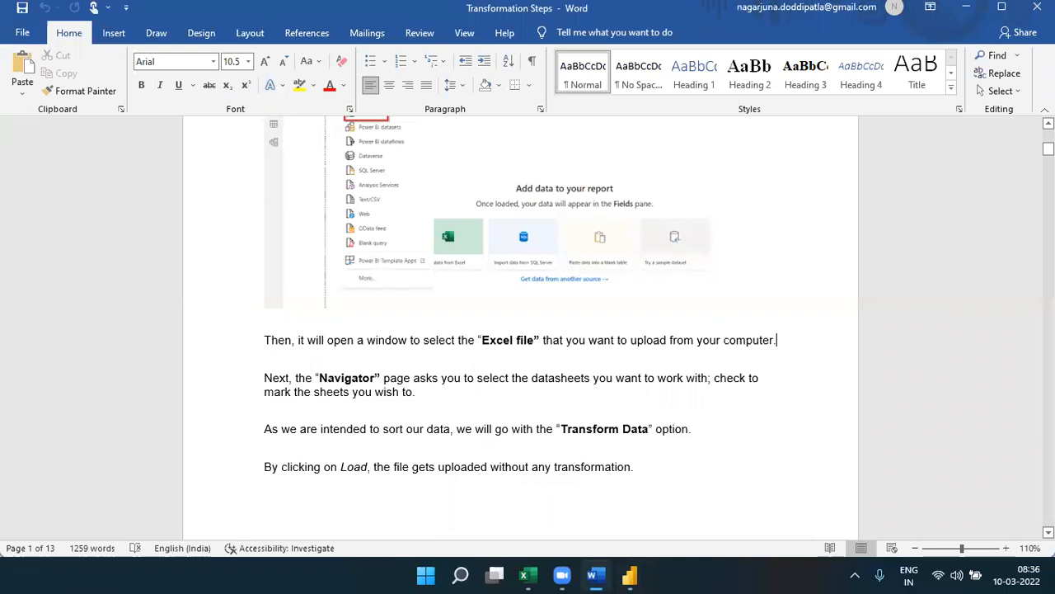
pyautogui.scroll(-6, 520, 330)
pyautogui.scroll(-9, 519, 329)
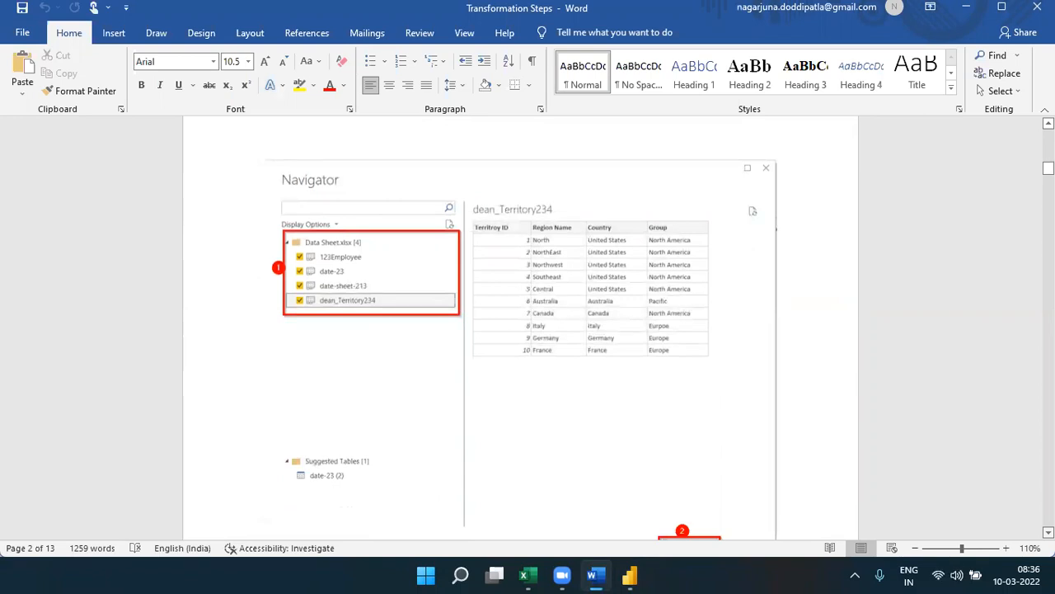
pyautogui.scroll(-6, 520, 330)
pyautogui.scroll(-8, 520, 330)
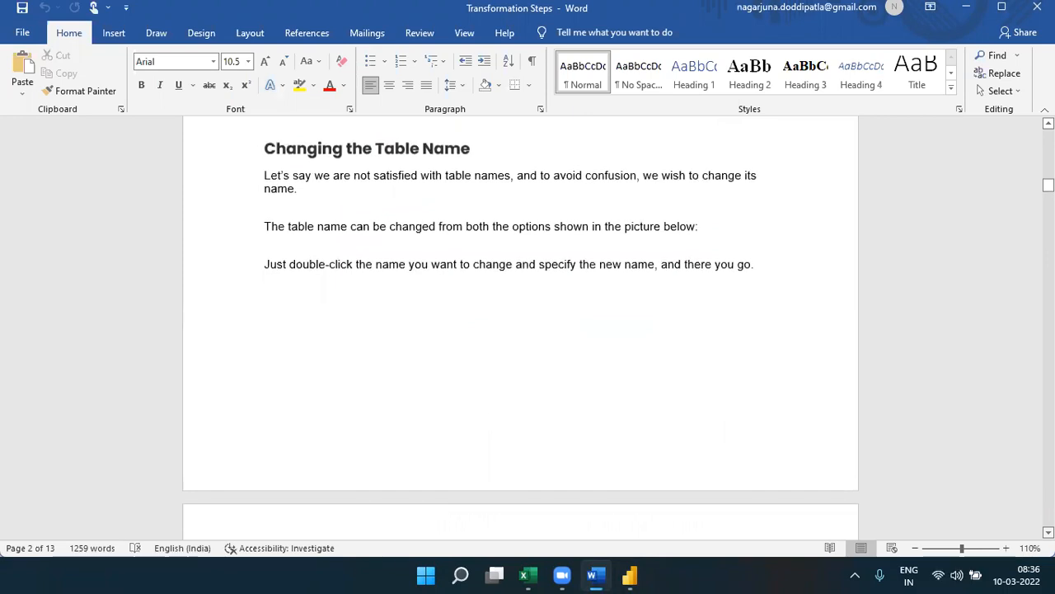
pyautogui.scroll(-5, 519, 329)
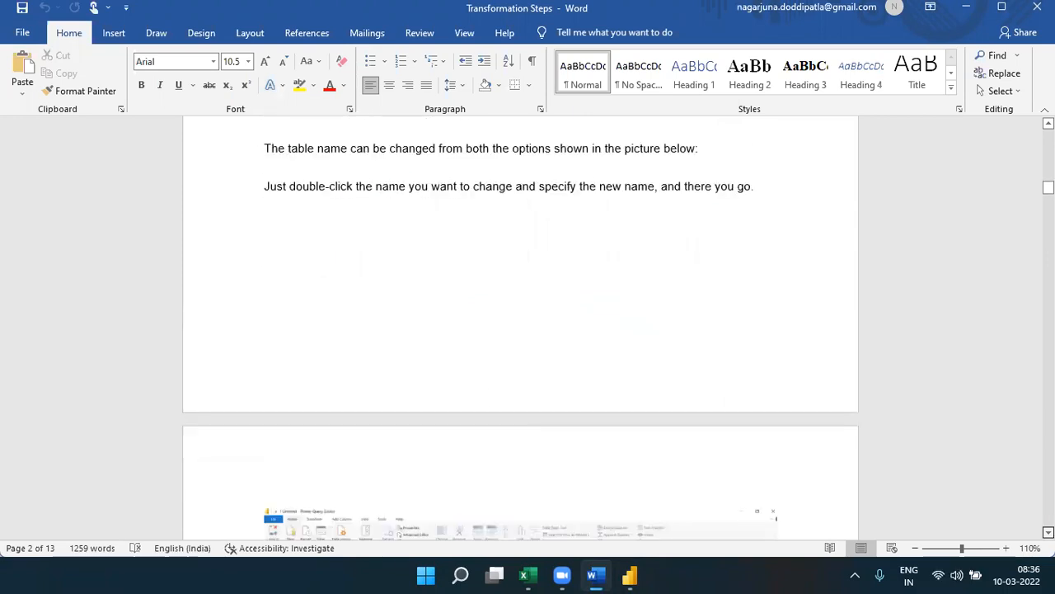
pyautogui.scroll(-5, 519, 330)
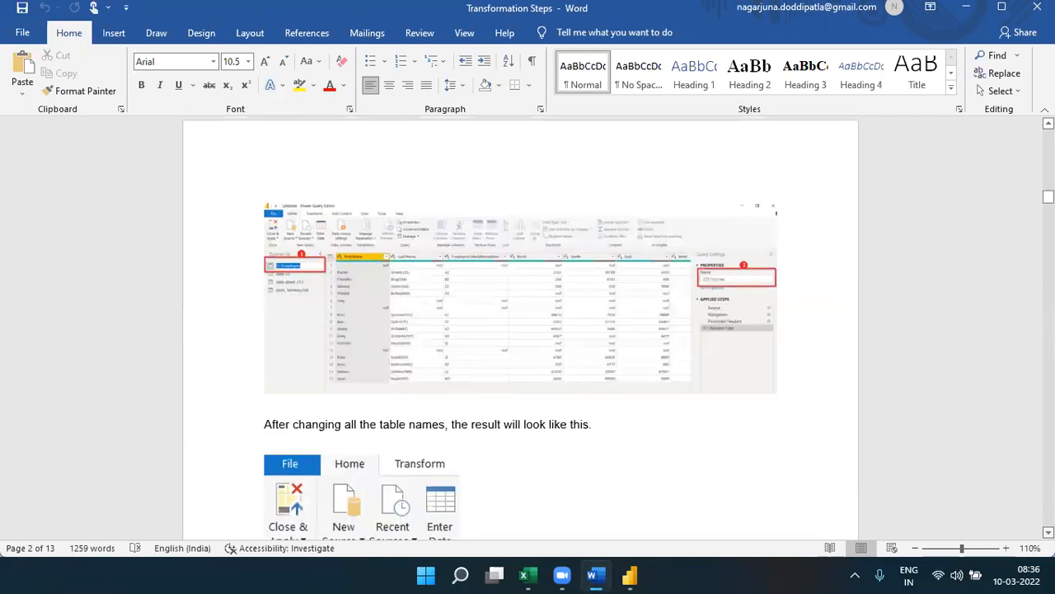
pyautogui.click(1007, 548)
pyautogui.click(1007, 549)
pyautogui.click(1007, 549)
pyautogui.click(1006, 549)
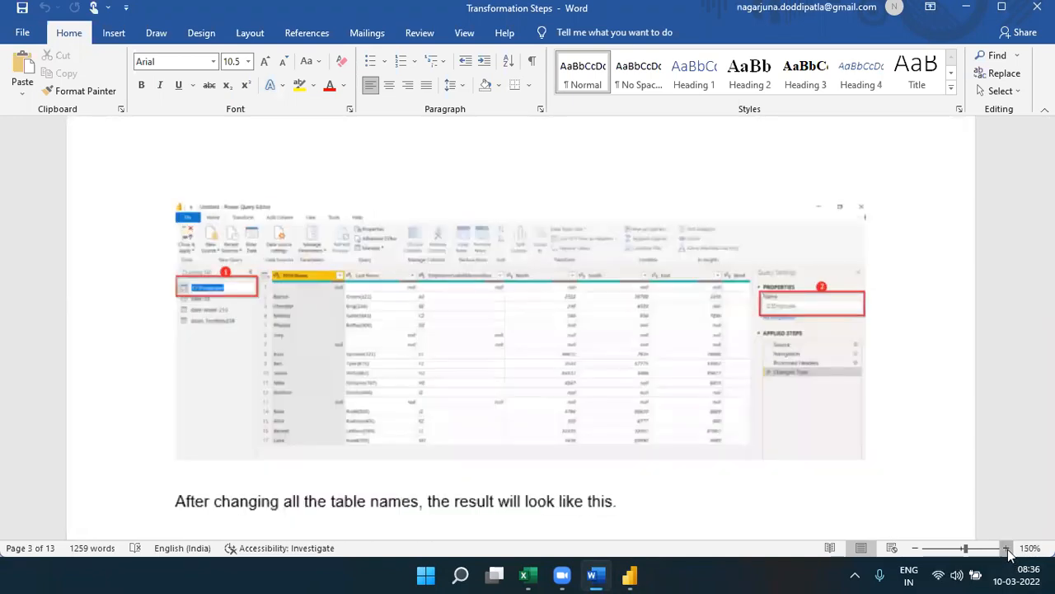
# Enlarge the guide page to 160% and read the target names for the four tables.
pyautogui.click(1007, 549)
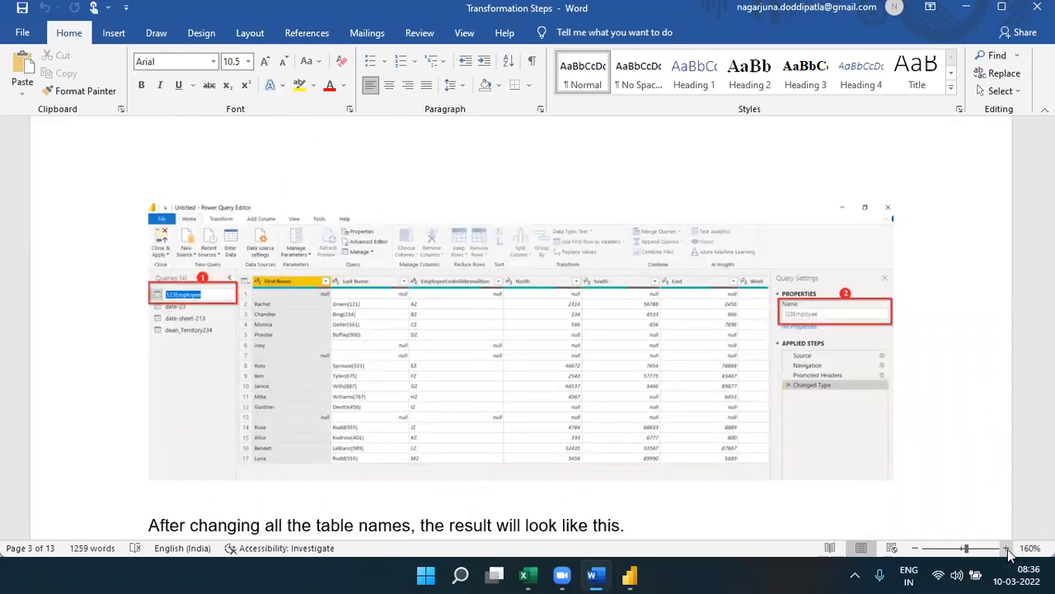
pyautogui.scroll(-5, 528, 330)
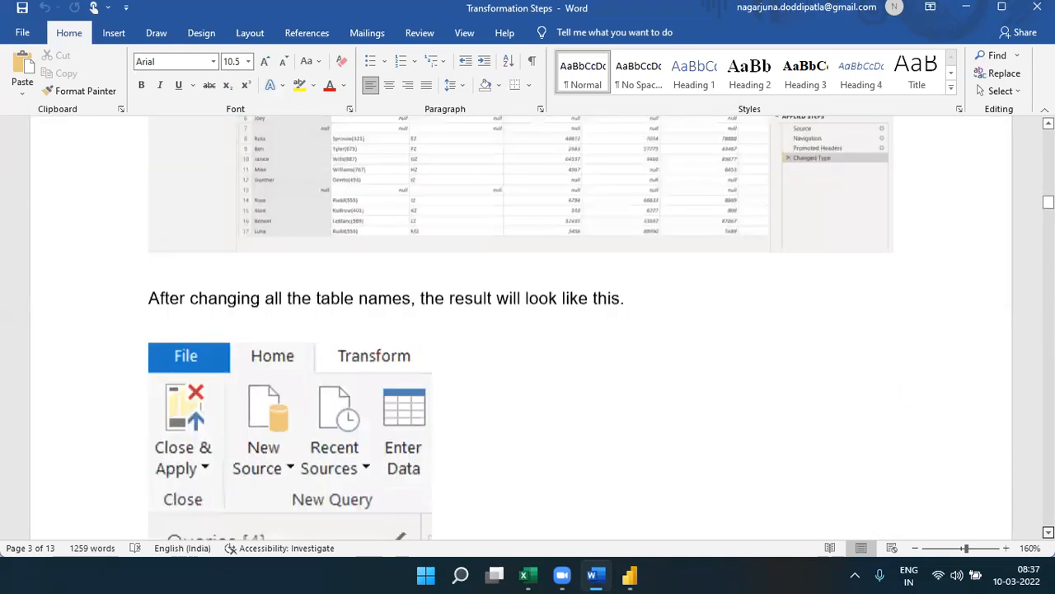
pyautogui.scroll(-6, 621, 391)
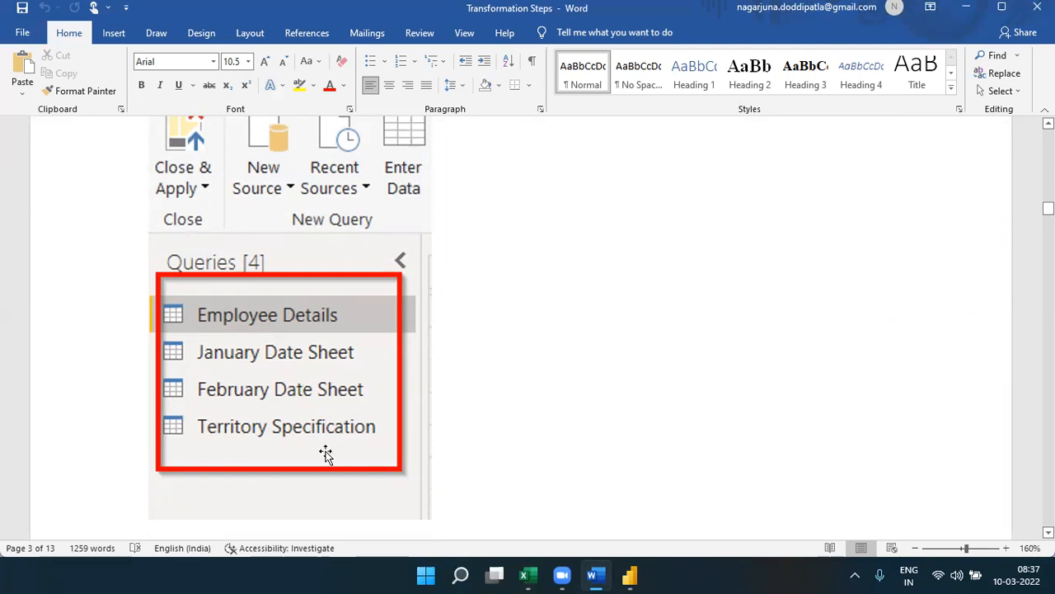
# Switch to Power Query Editor and rename the 123Employee query as Employee Details.
pyautogui.moveTo(630, 575)
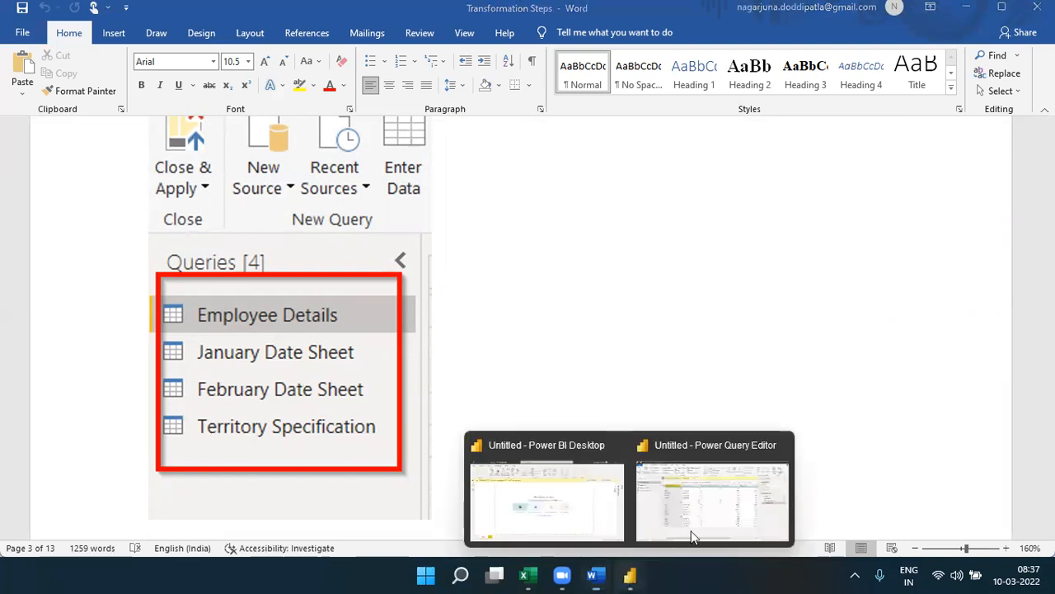
pyautogui.click(701, 530)
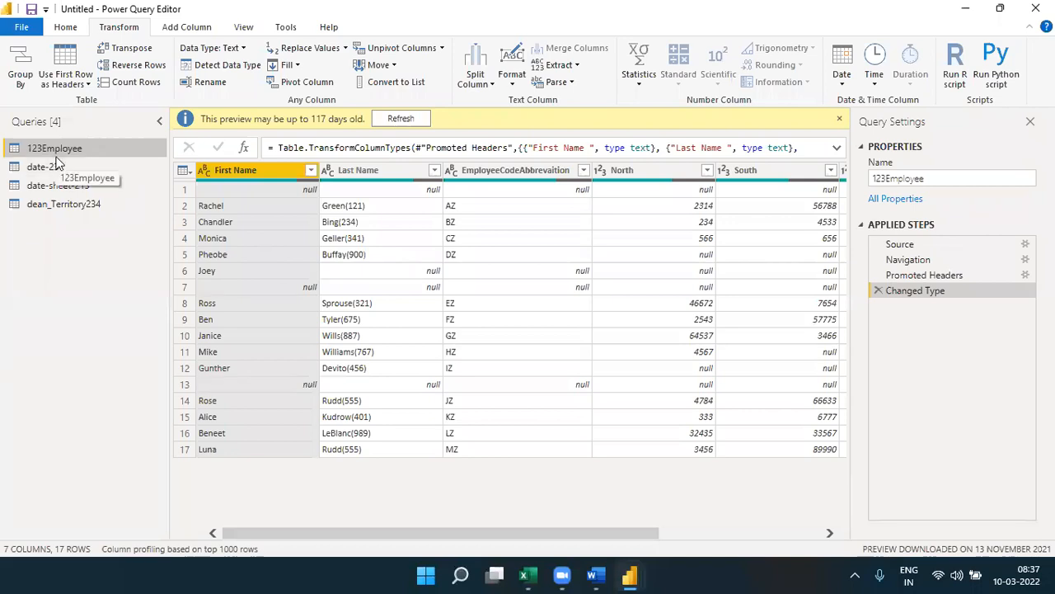
pyautogui.click(934, 179)
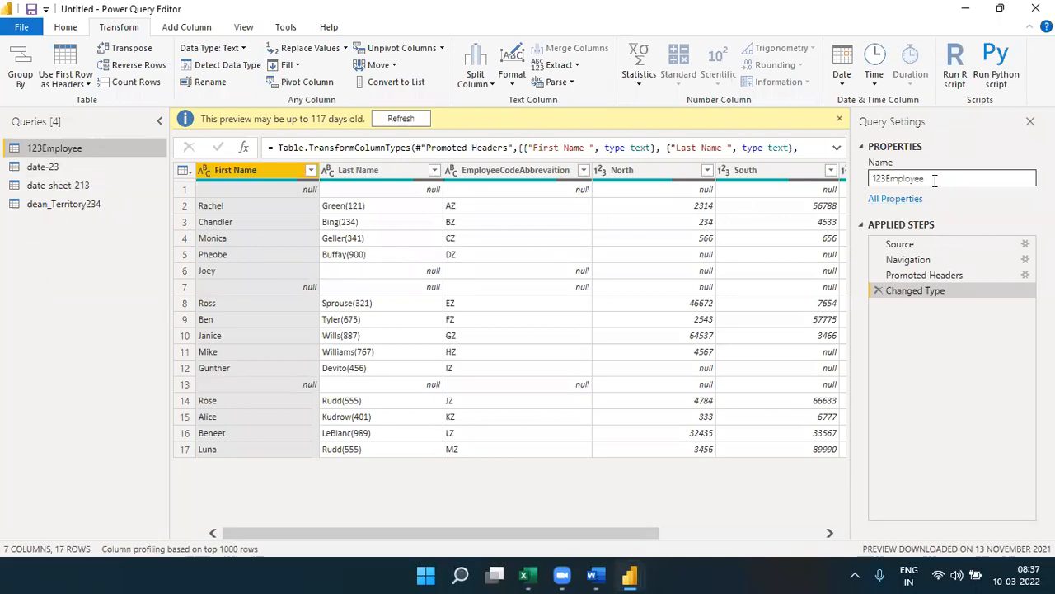
pyautogui.moveTo(934, 179); pyautogui.dragTo(866, 180)
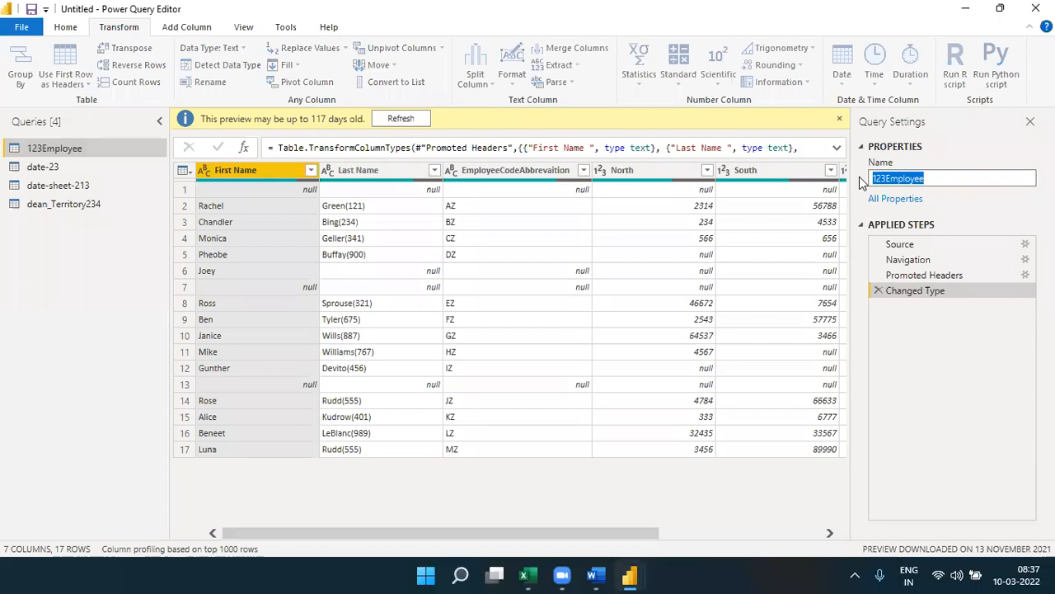
pyautogui.click(602, 574)
pyautogui.click(602, 575)
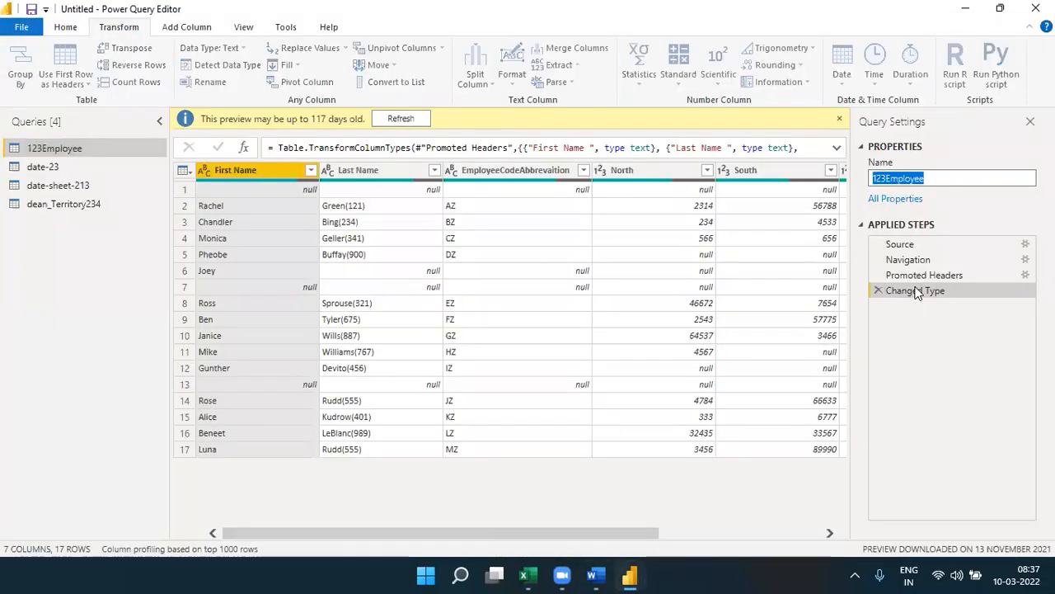
pyautogui.click(888, 181)
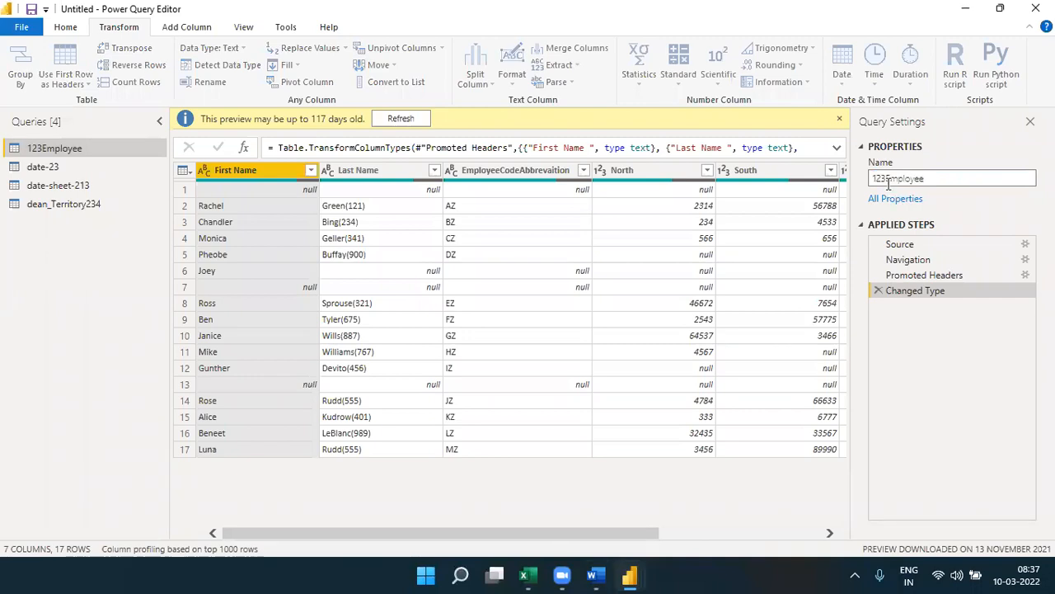
pyautogui.press('BackSpace')
pyautogui.press('BackSpace')
pyautogui.press('BackSpace')
pyautogui.write('Details')
pyautogui.click(906, 329)
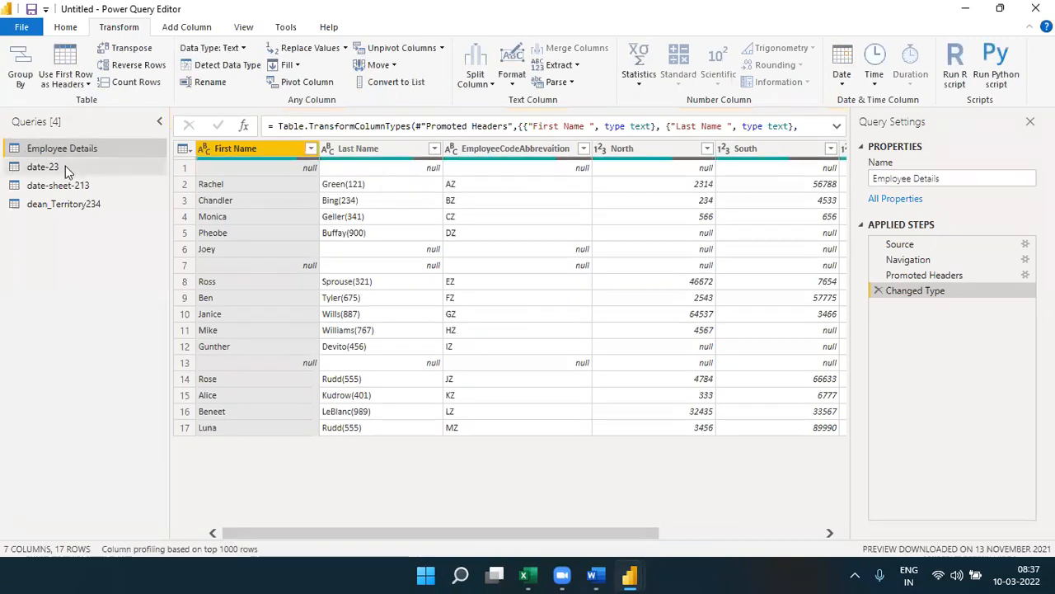
# Rename the date-23 query as January Sheet.
pyautogui.click(66, 169)
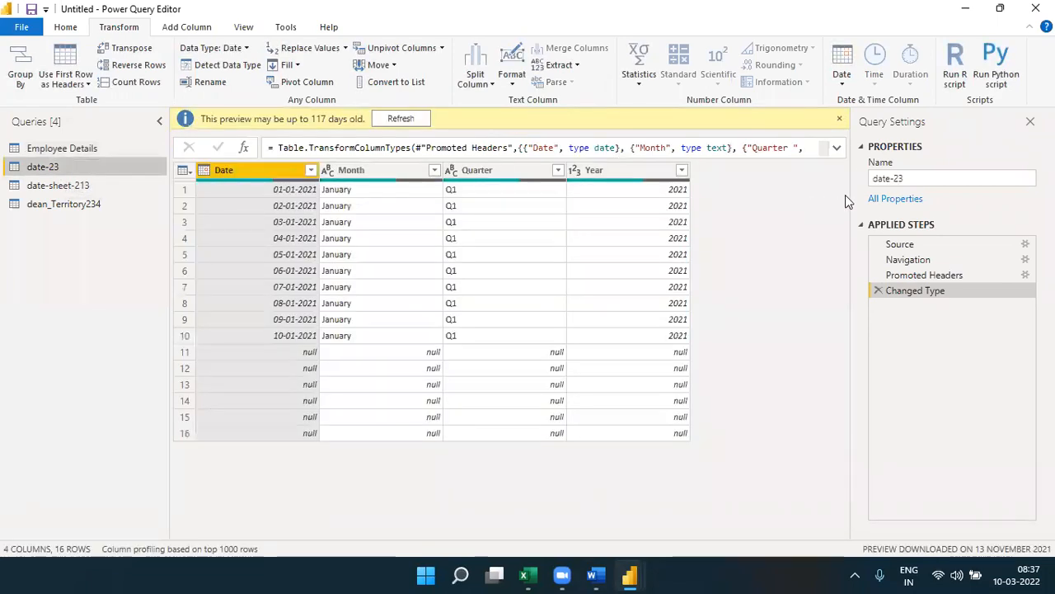
pyautogui.moveTo(916, 179); pyautogui.dragTo(864, 180)
pyautogui.write('January SHEE')
pyautogui.press('BackSpace')
pyautogui.press('BackSpace')
pyautogui.press('BackSpace')
pyautogui.write('heet')
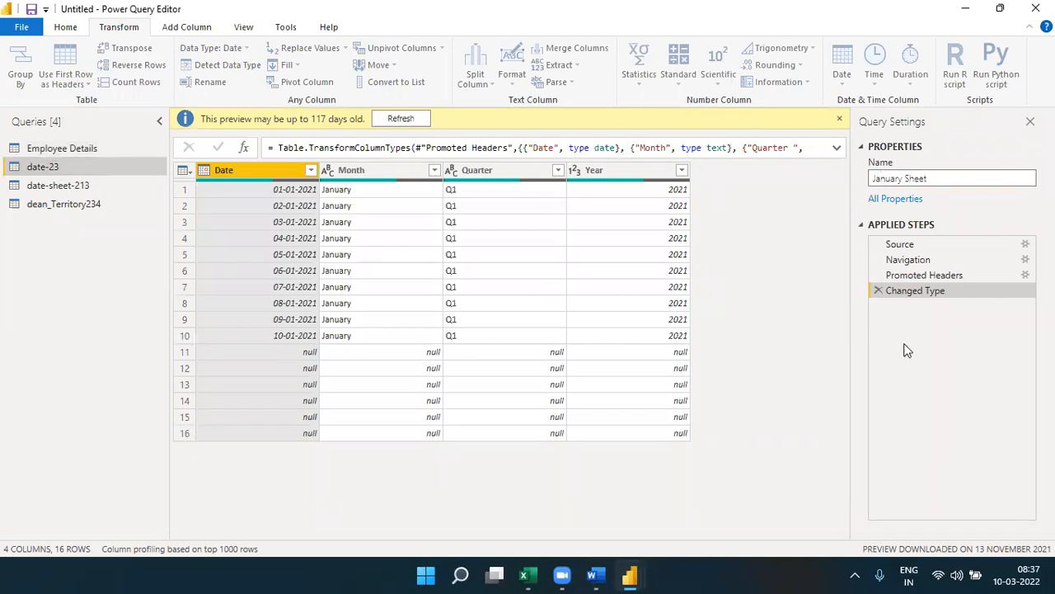
pyautogui.click(907, 350)
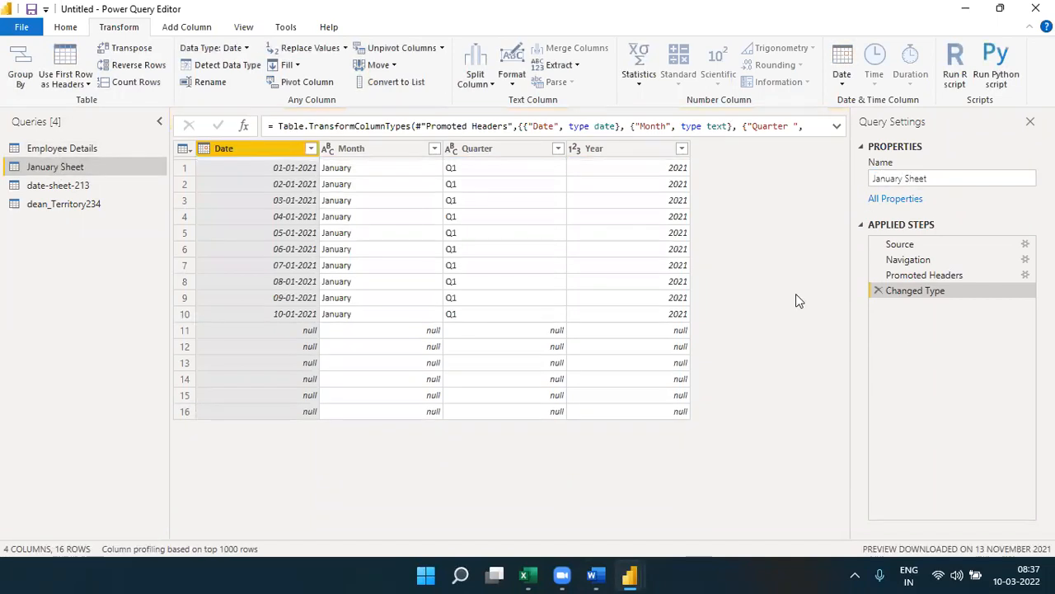
# Rename the date-sheet-213 query as February Datasheet, checking the wording against the Word guide.
pyautogui.click(41, 186)
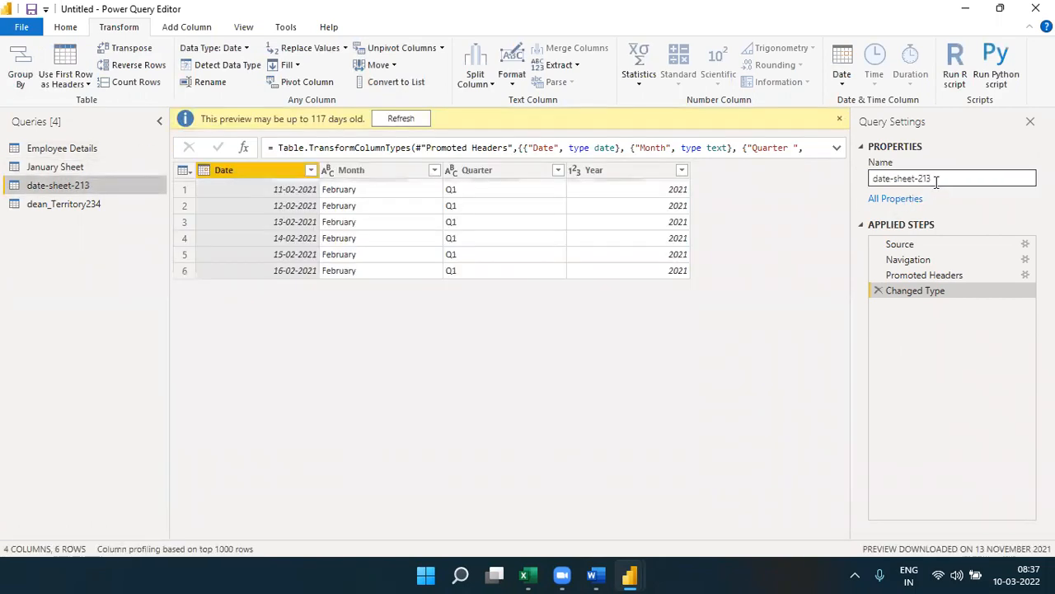
pyautogui.moveTo(930, 178); pyautogui.dragTo(865, 185)
pyautogui.write('Febuar')
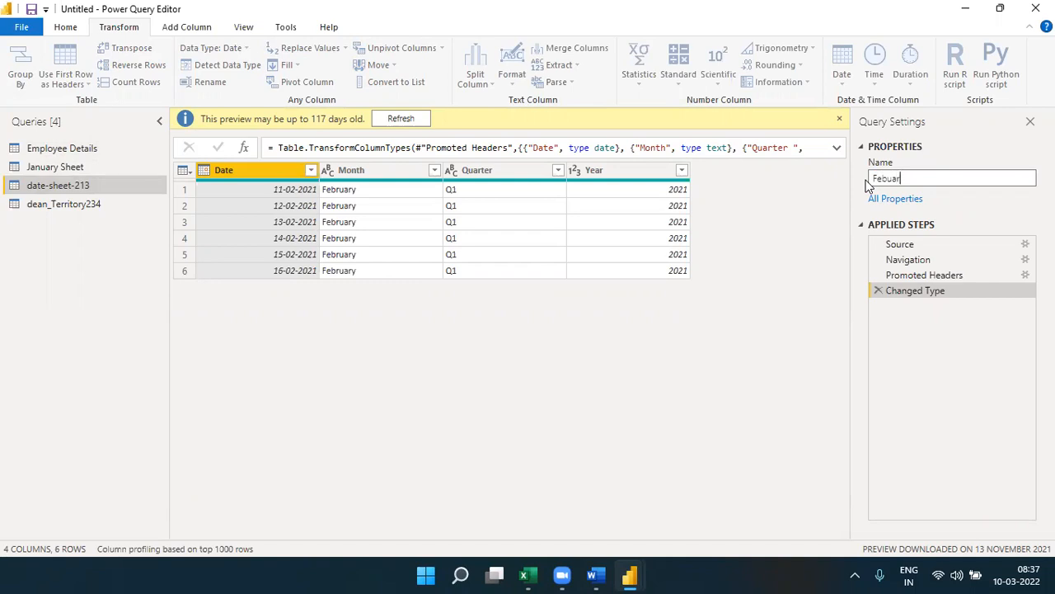
pyautogui.click(597, 575)
pyautogui.hotkey('alt', 'Tab')
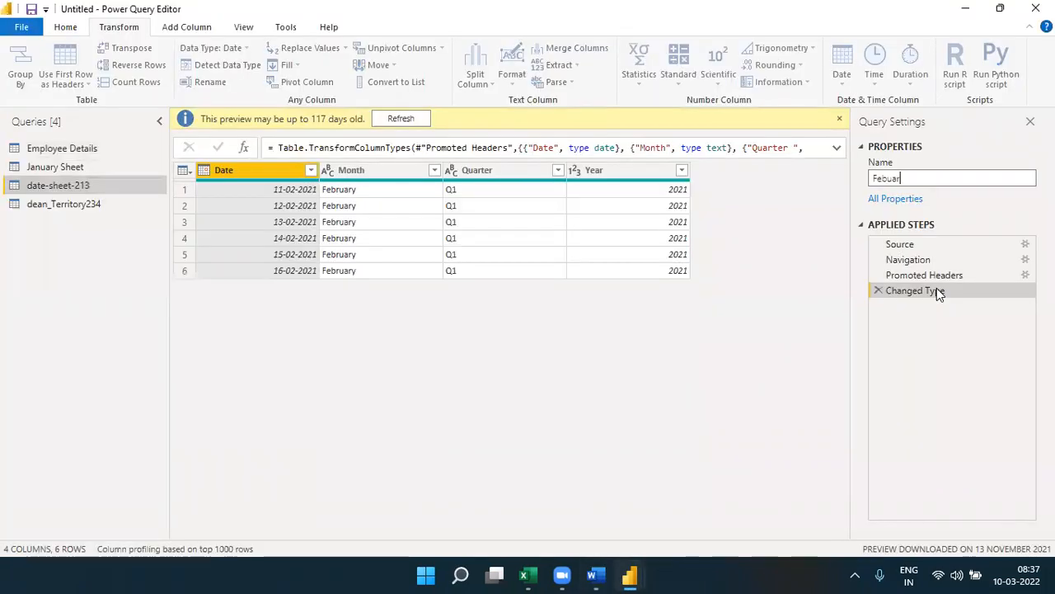
pyautogui.write('y Datasheet')
pyautogui.click(596, 575)
pyautogui.click(596, 576)
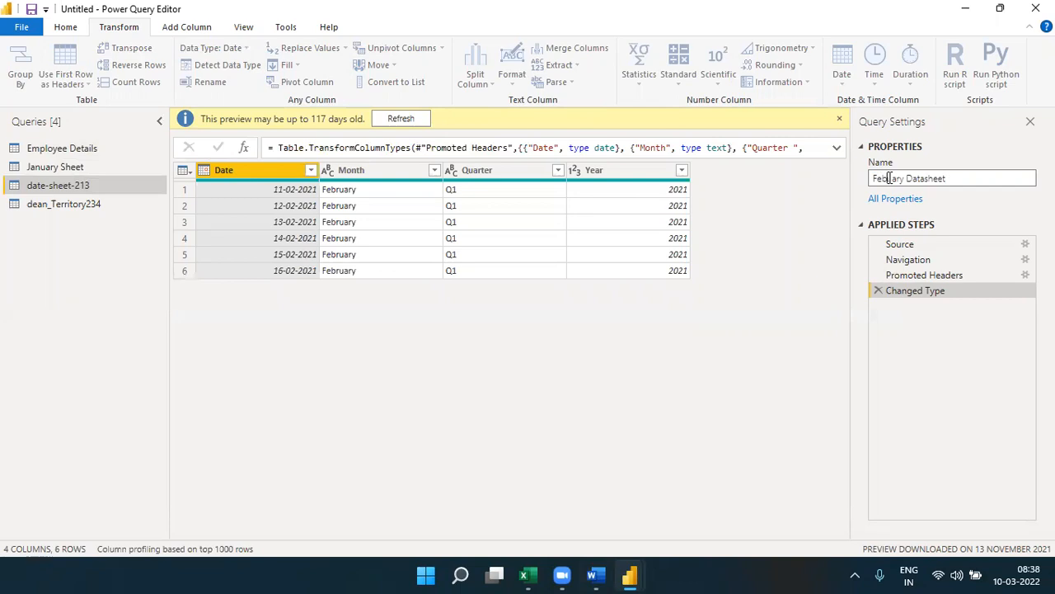
pyautogui.click(888, 178)
pyautogui.write('r')
pyautogui.click(595, 575)
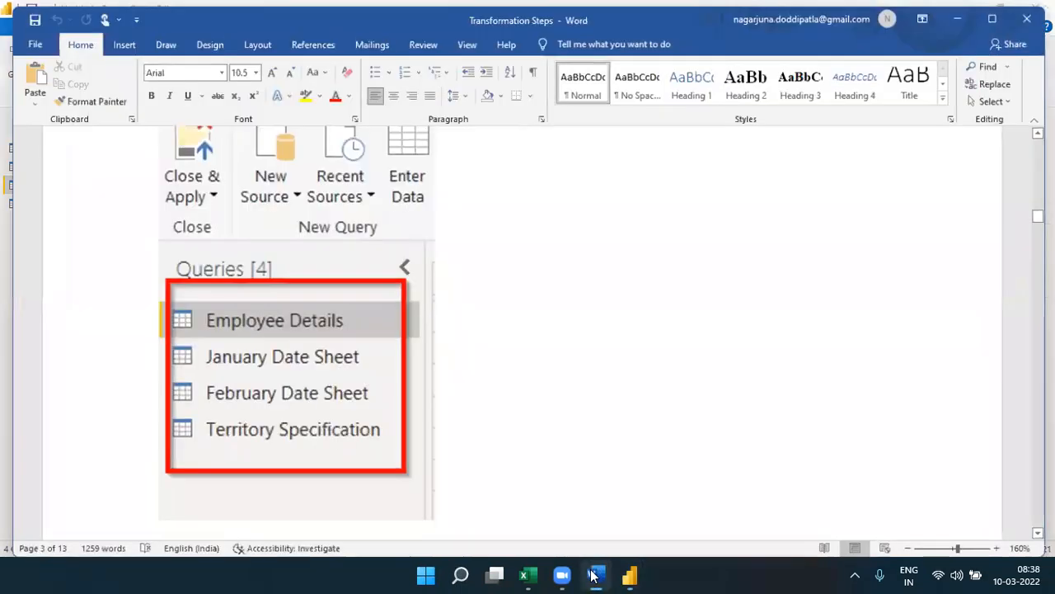
pyautogui.click(592, 575)
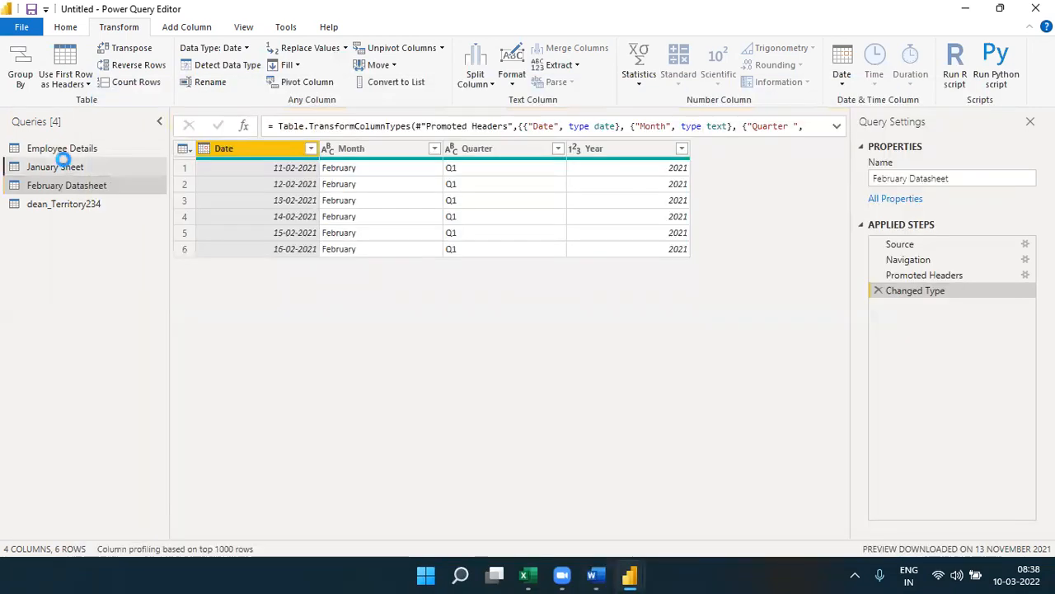
# Extend the January Sheet query's name to January DataSheet.
pyautogui.click(58, 165)
pyautogui.click(908, 179)
pyautogui.write('Data')
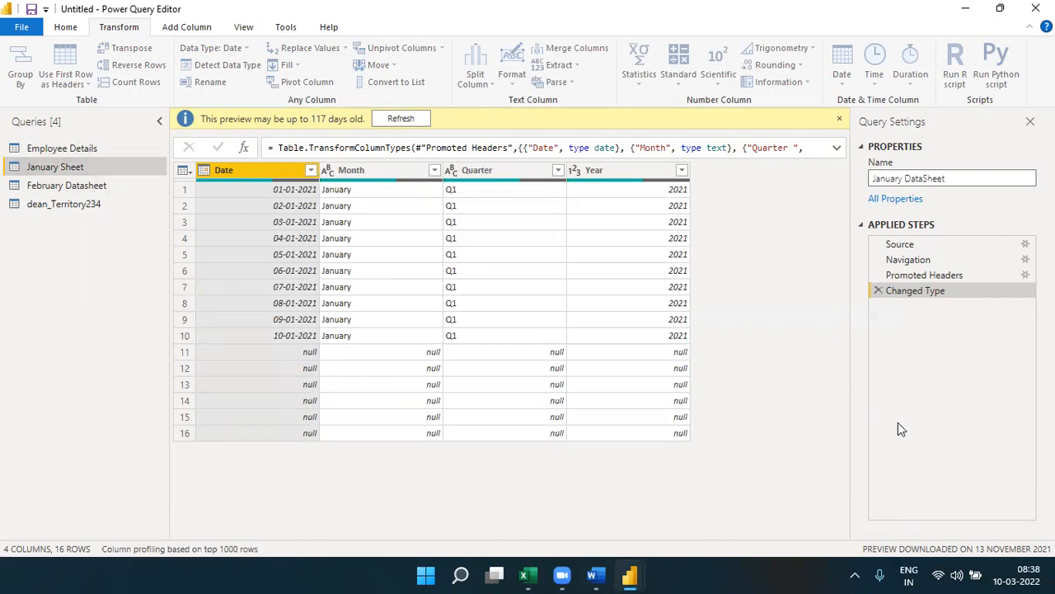
pyautogui.press('Return')
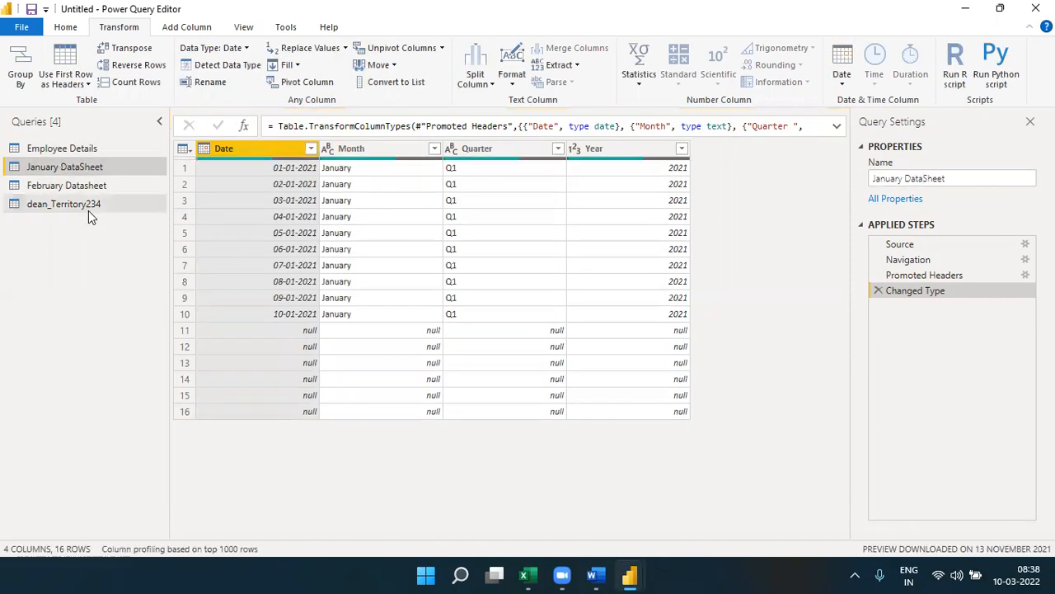
# Rename the dean_Territory234 query as Territory Specification, following the name given in the Word guide.
pyautogui.click(88, 212)
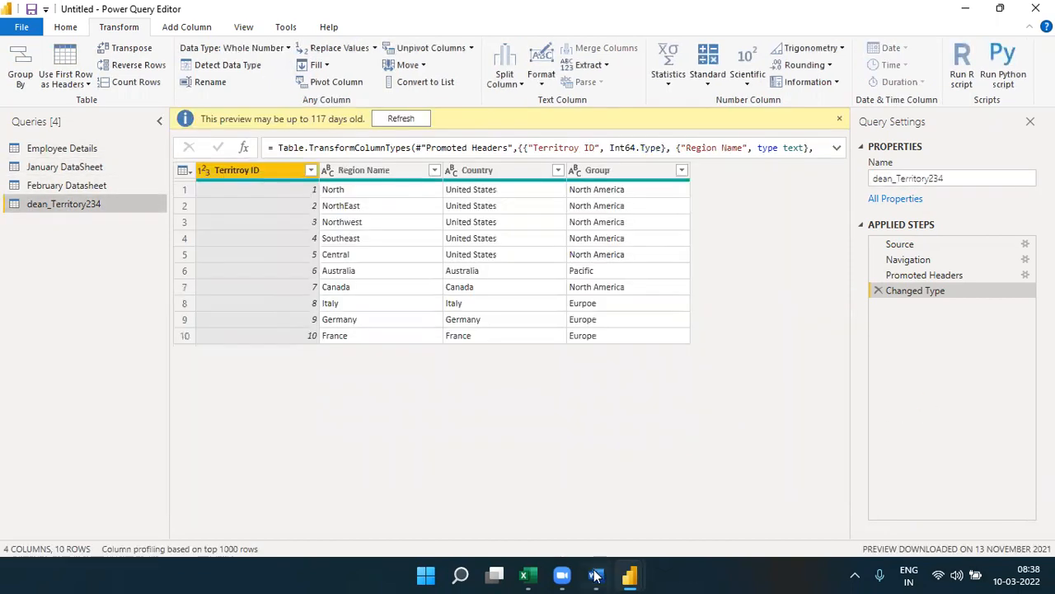
pyautogui.click(597, 575)
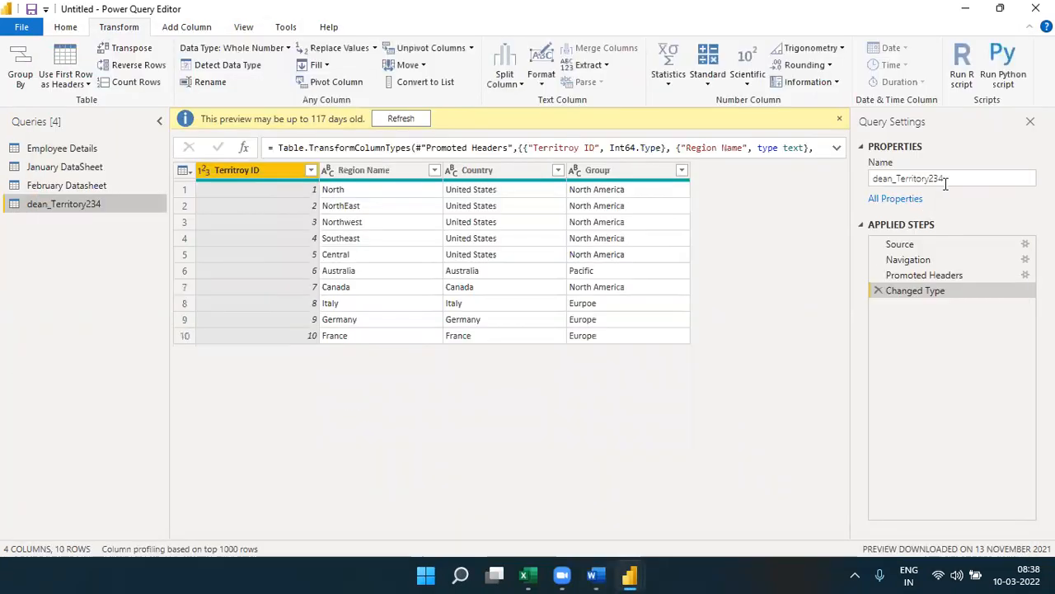
pyautogui.moveTo(946, 179); pyautogui.dragTo(870, 179)
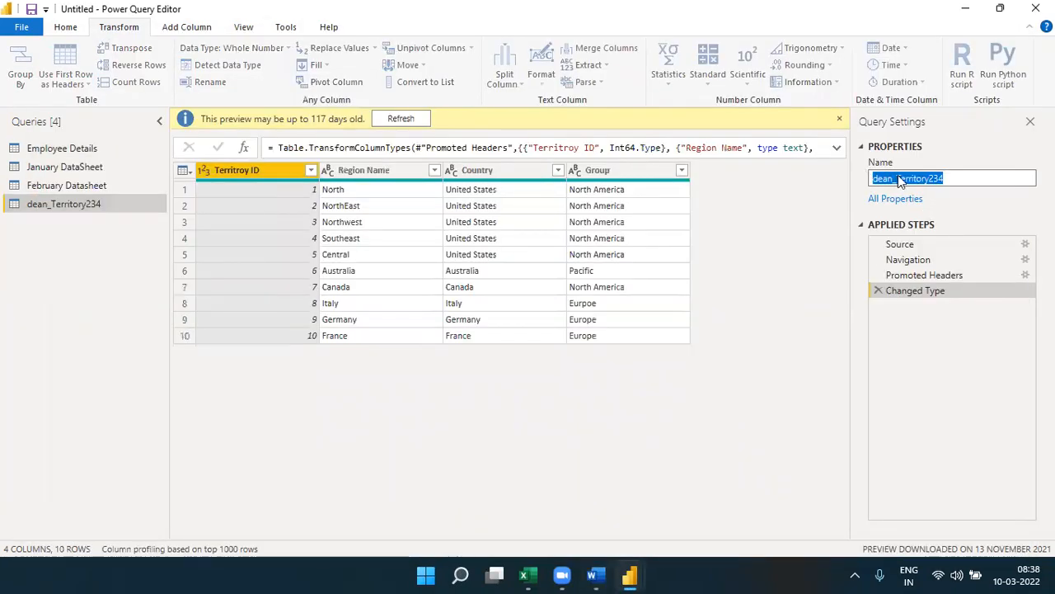
pyautogui.click(898, 175)
pyautogui.press('BackSpace')
pyautogui.press('BackSpace')
pyautogui.press('BackSpace')
pyautogui.press('BackSpace')
pyautogui.press('BackSpace')
pyautogui.press('BackSpace')
pyautogui.press('BackSpace')
pyautogui.press('BackSpace')
pyautogui.write('Spec')
pyautogui.write('ification')
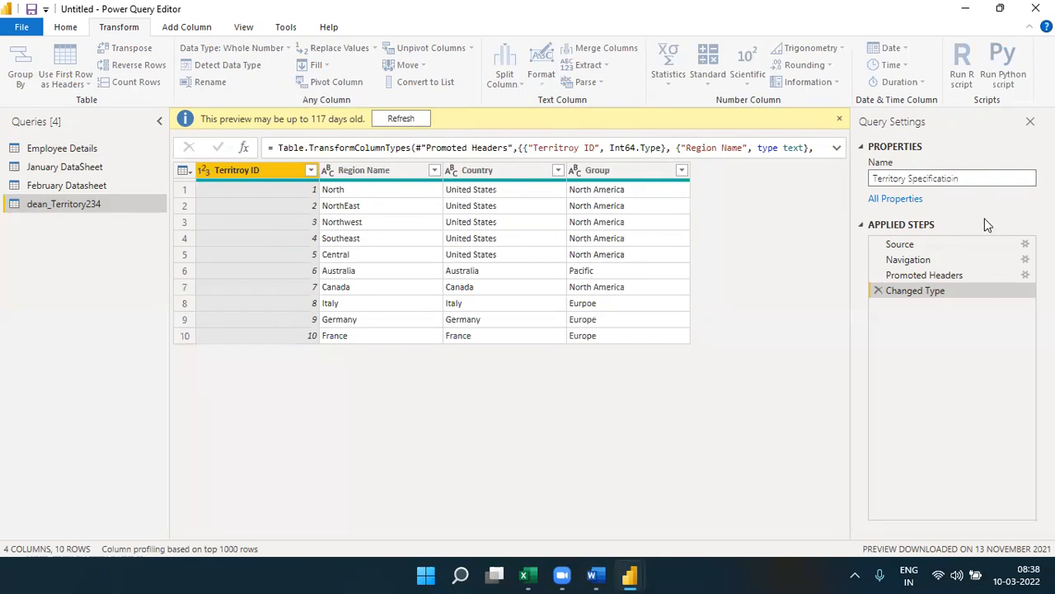
pyautogui.press('BackSpace')
pyautogui.write('n')
pyautogui.press('Return')
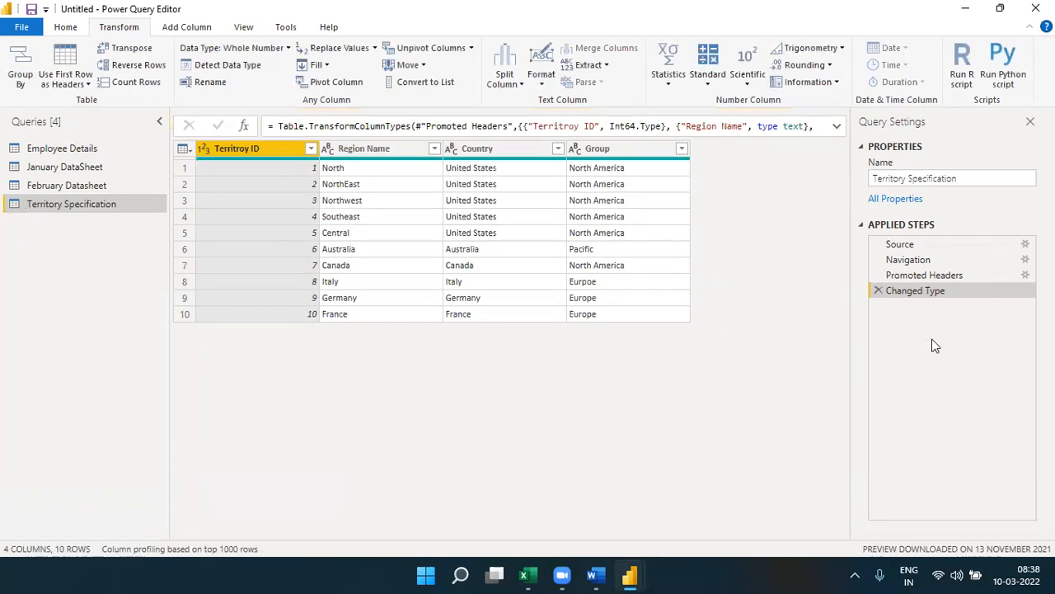
# Correct the capitalization of the January query's name so it reads January Datasheet.
pyautogui.click(65, 153)
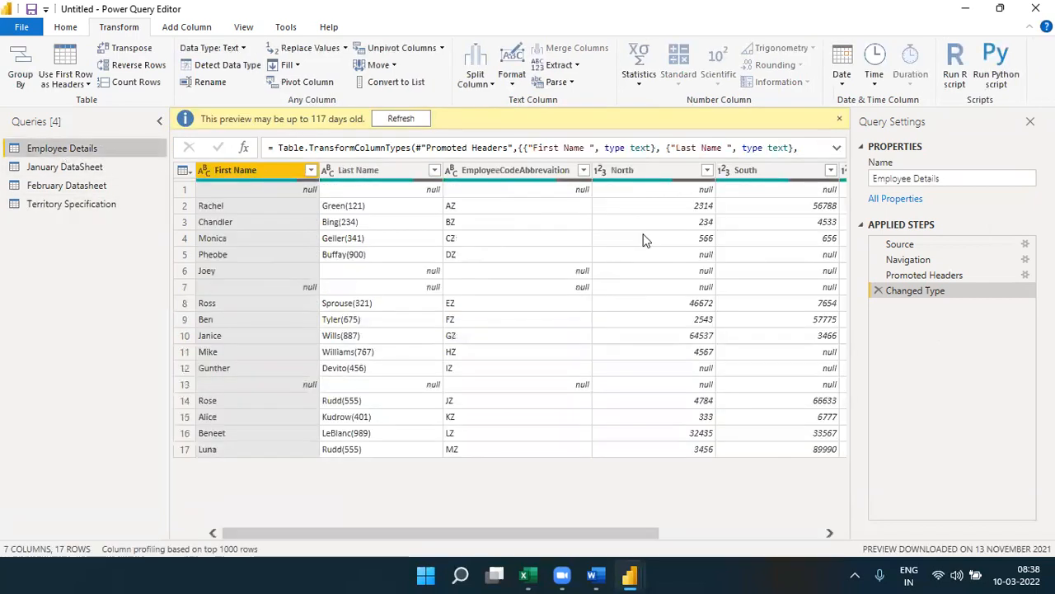
pyautogui.moveTo(947, 178); pyautogui.dragTo(888, 186)
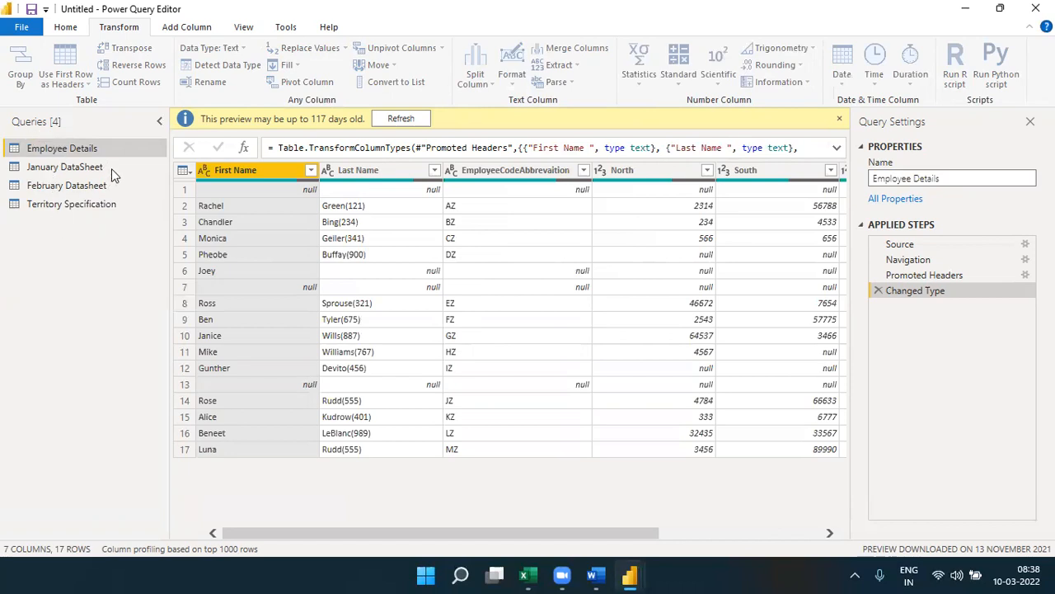
pyautogui.click(83, 167)
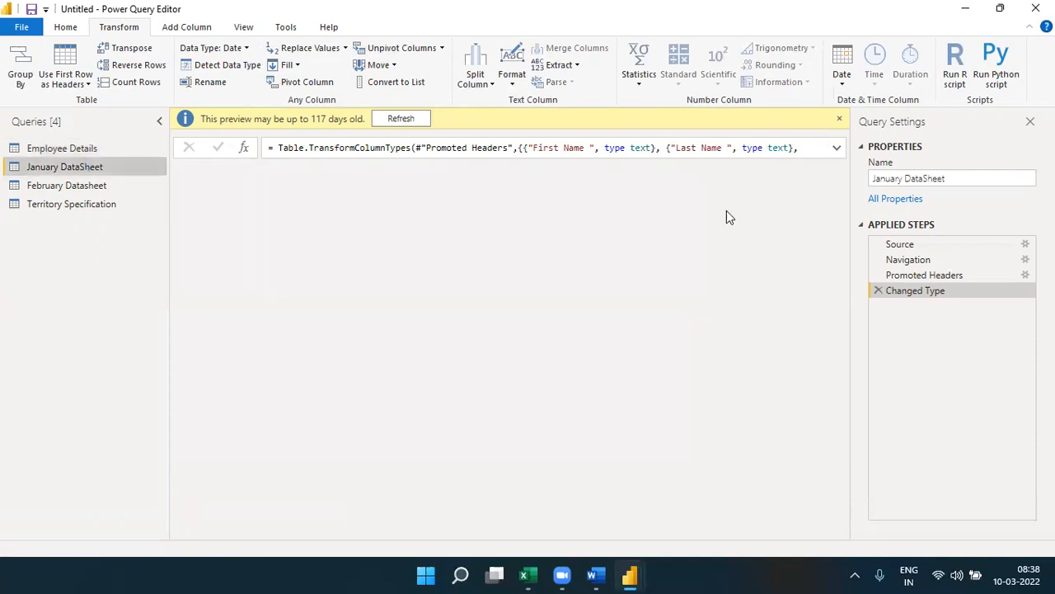
pyautogui.click(928, 179)
pyautogui.press('BackSpace')
pyautogui.write('s')
pyautogui.press('Return')
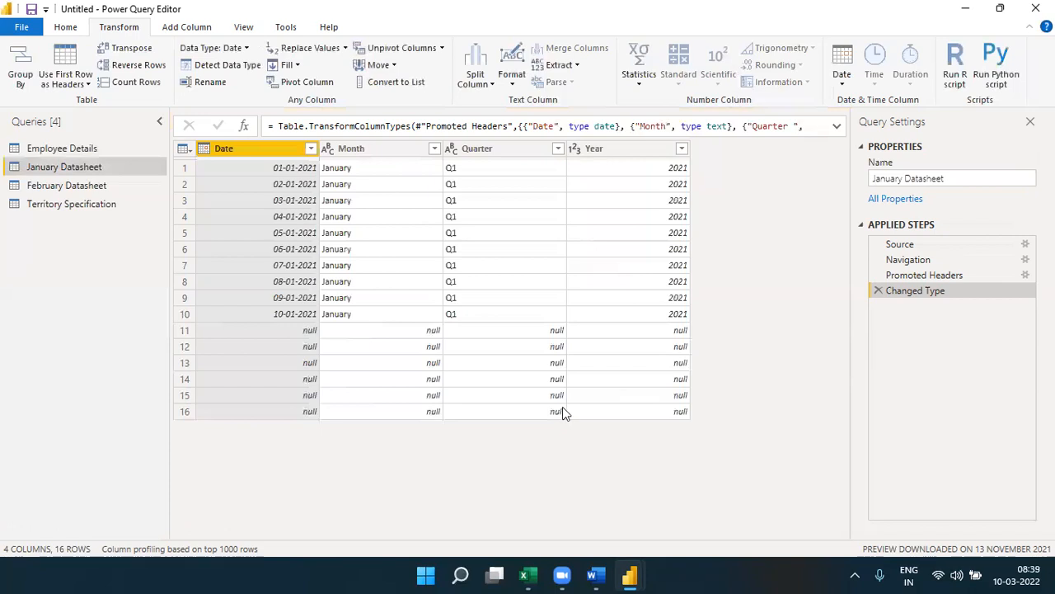
# Switch to the Word guide and read the Remove the First Row instructions.
pyautogui.click(594, 575)
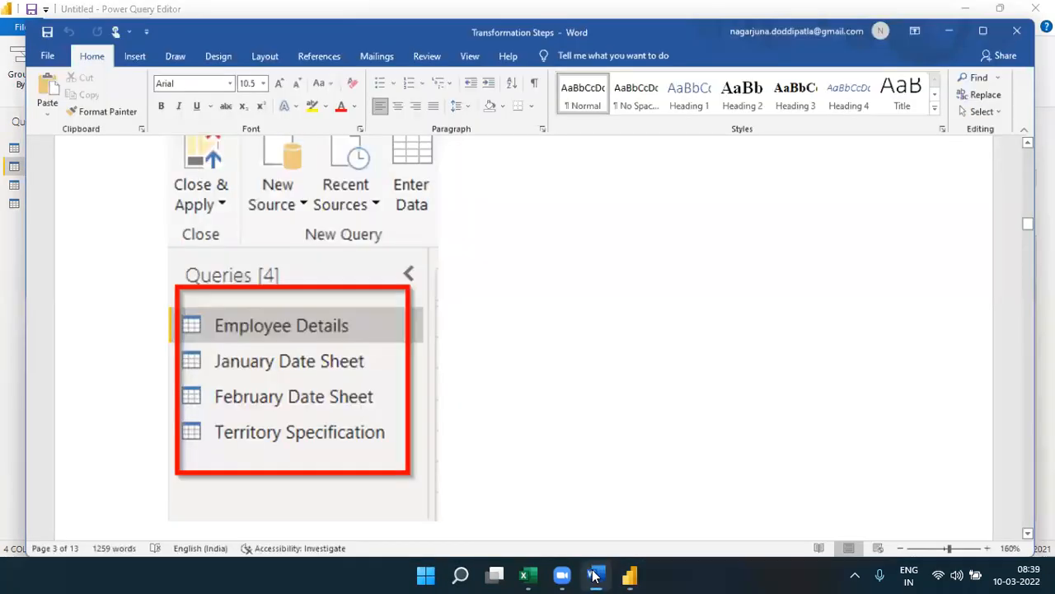
pyautogui.press('super+Up')
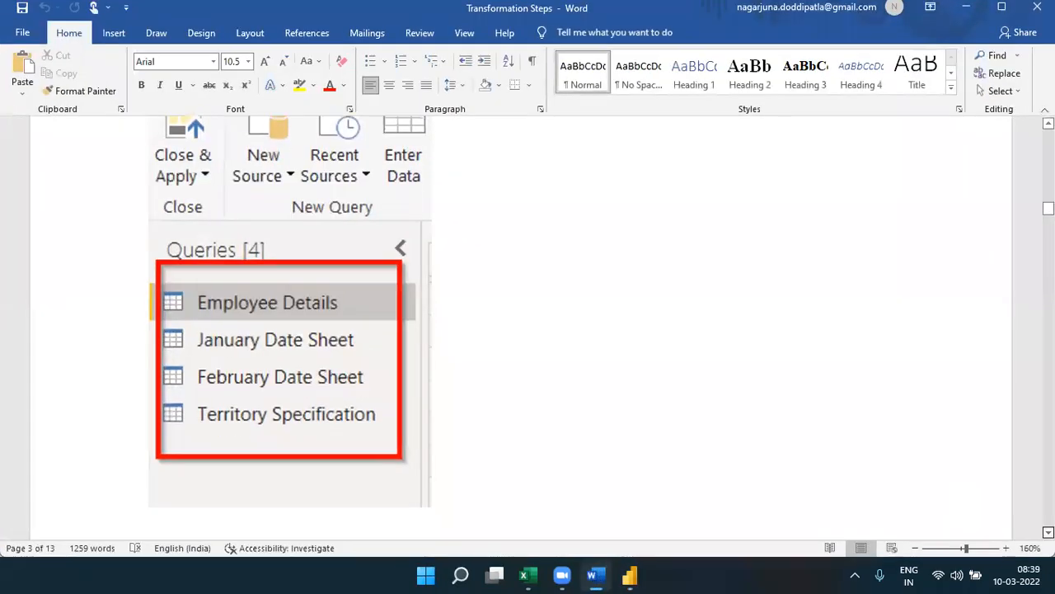
pyautogui.scroll(-6, 528, 330)
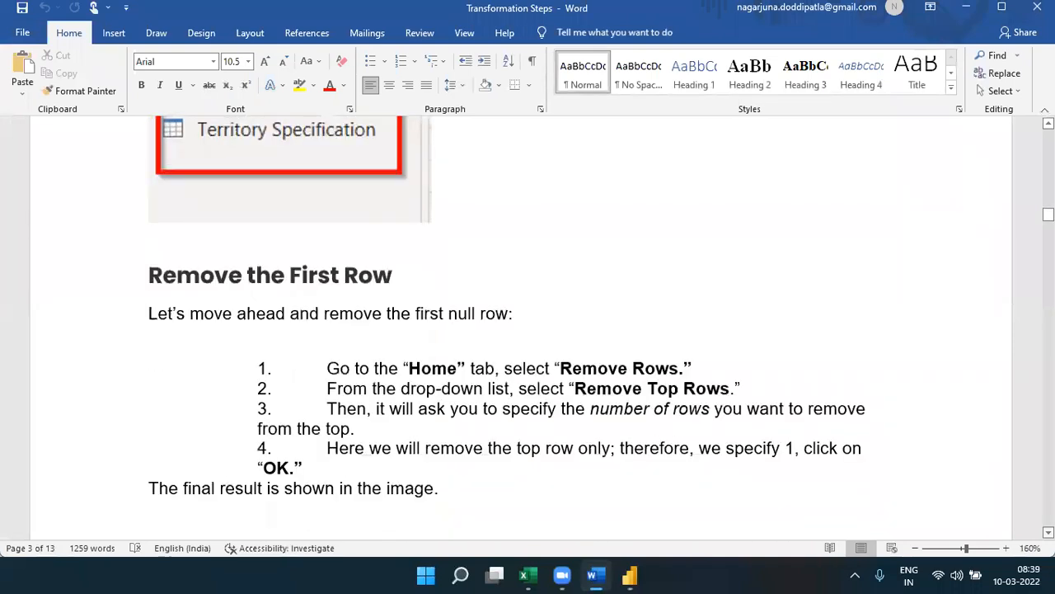
pyautogui.scroll(-1, 577, 330)
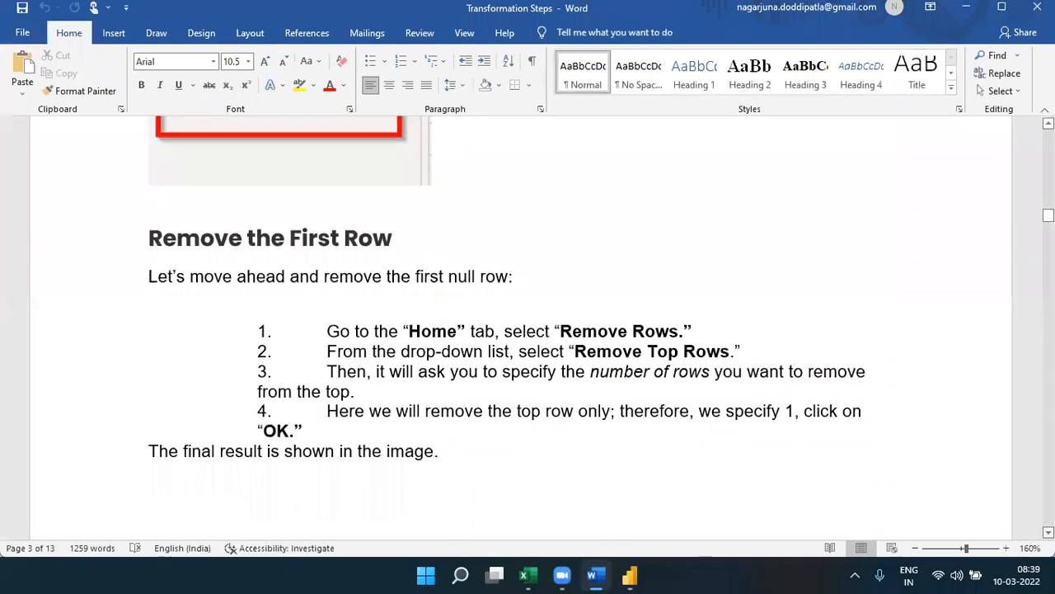
pyautogui.moveTo(631, 575)
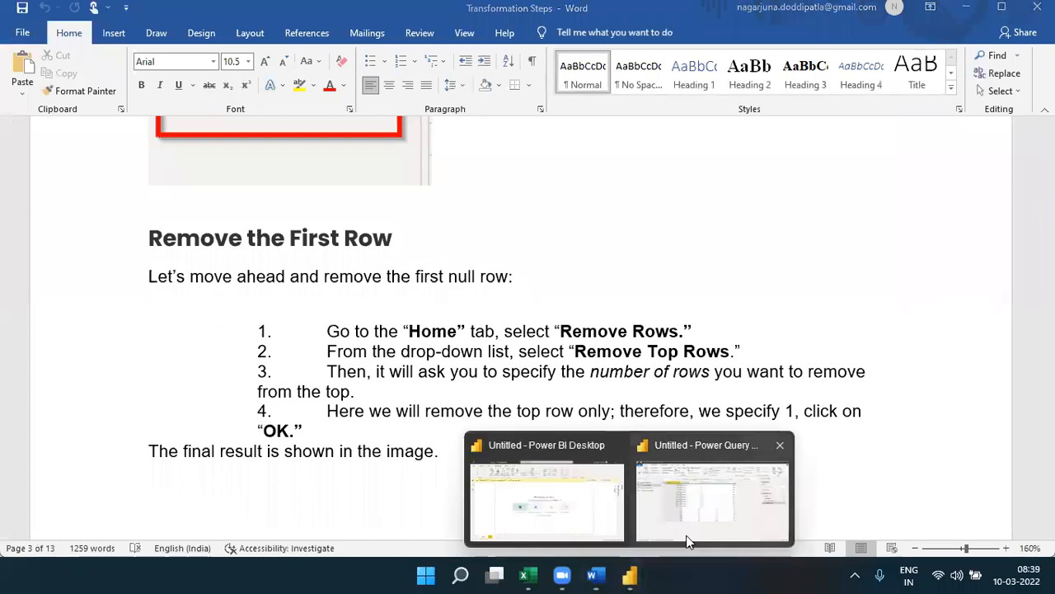
# Switch to Power Query Editor, open the Employee Details query and examine the first row's values across all columns.
pyautogui.click(686, 535)
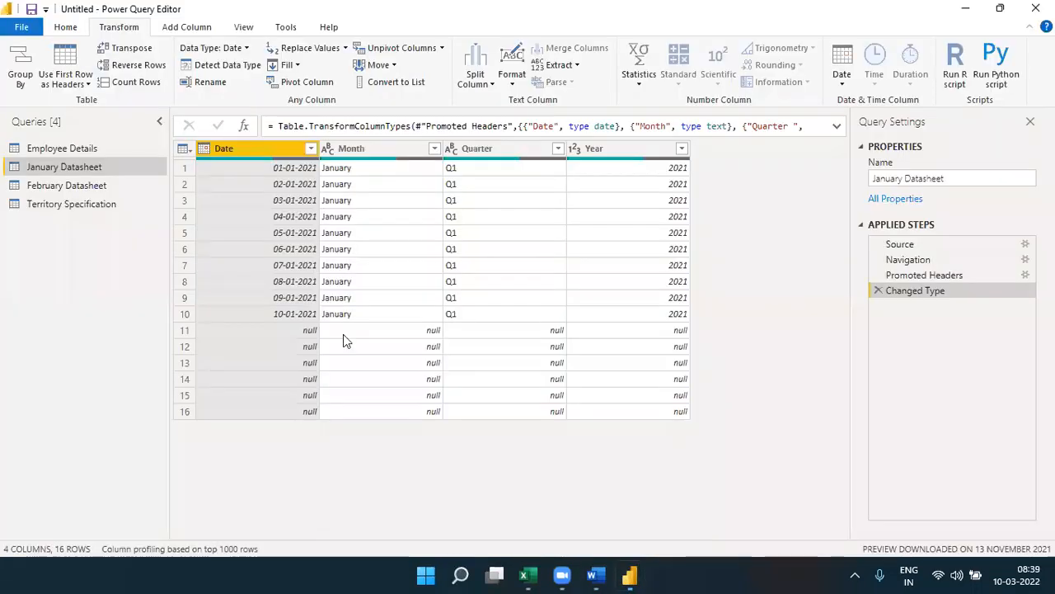
pyautogui.click(71, 150)
pyautogui.click(184, 192)
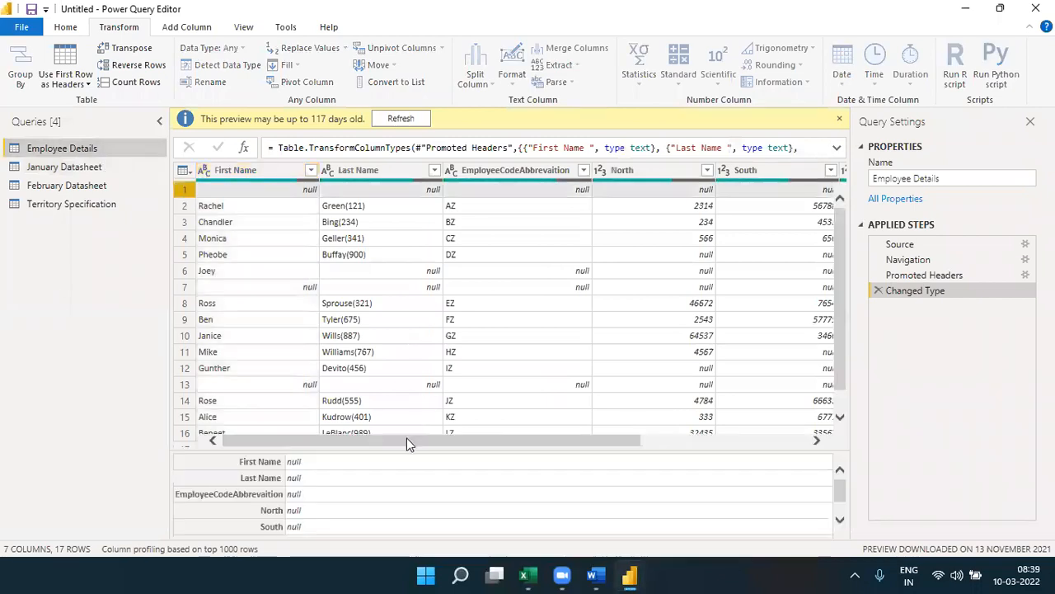
pyautogui.moveTo(407, 444); pyautogui.dragTo(370, 446)
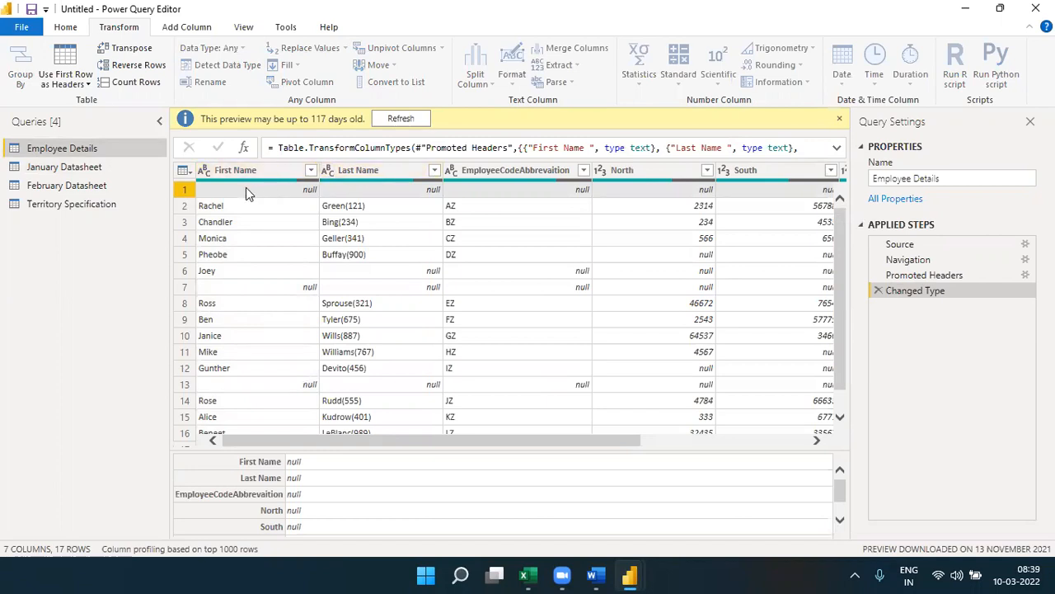
pyautogui.click(215, 195)
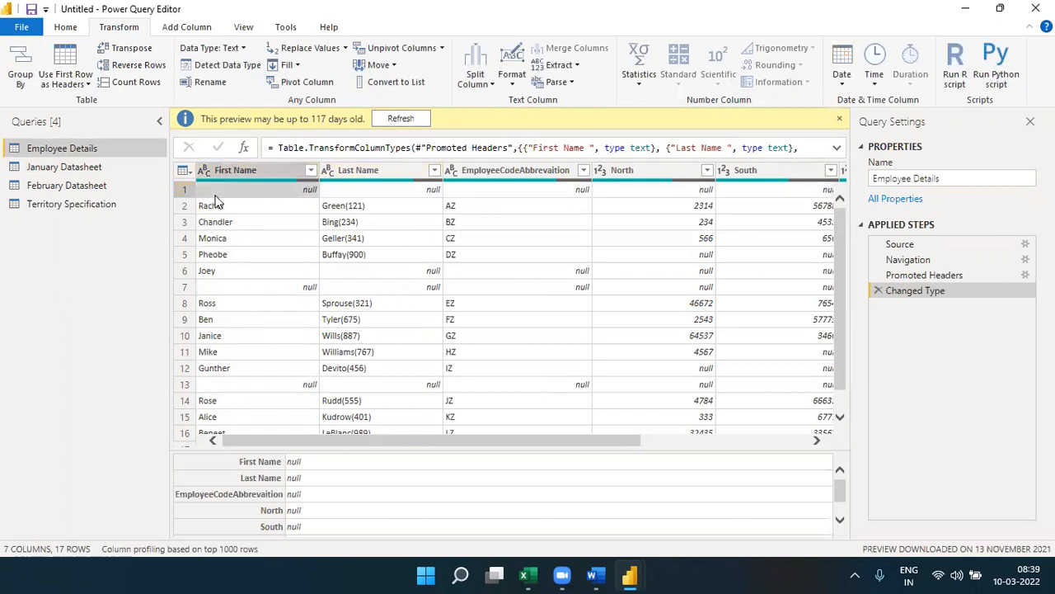
pyautogui.click(334, 192)
pyautogui.click(513, 196)
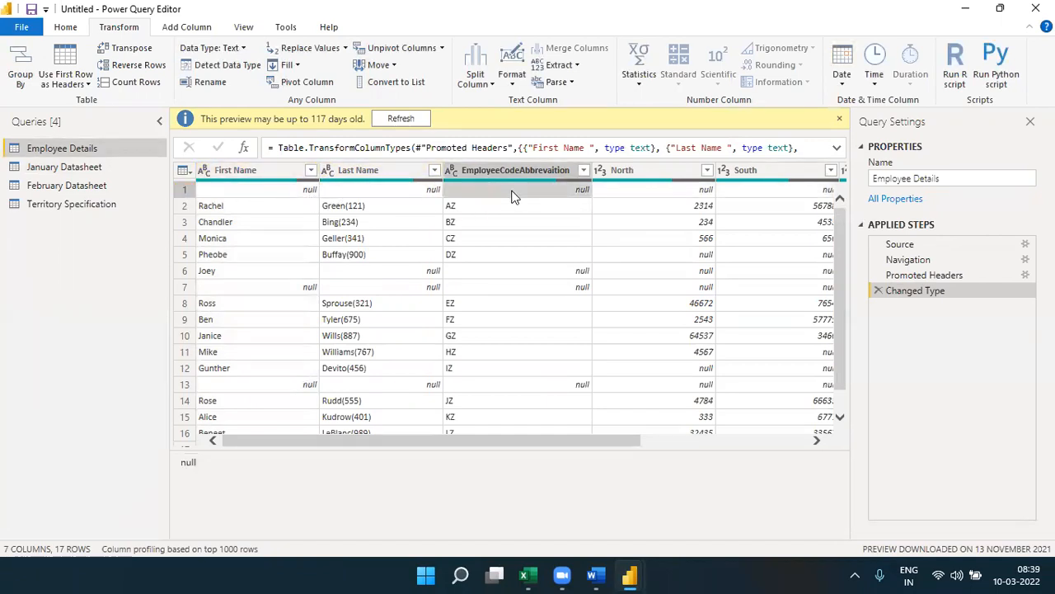
pyautogui.click(624, 196)
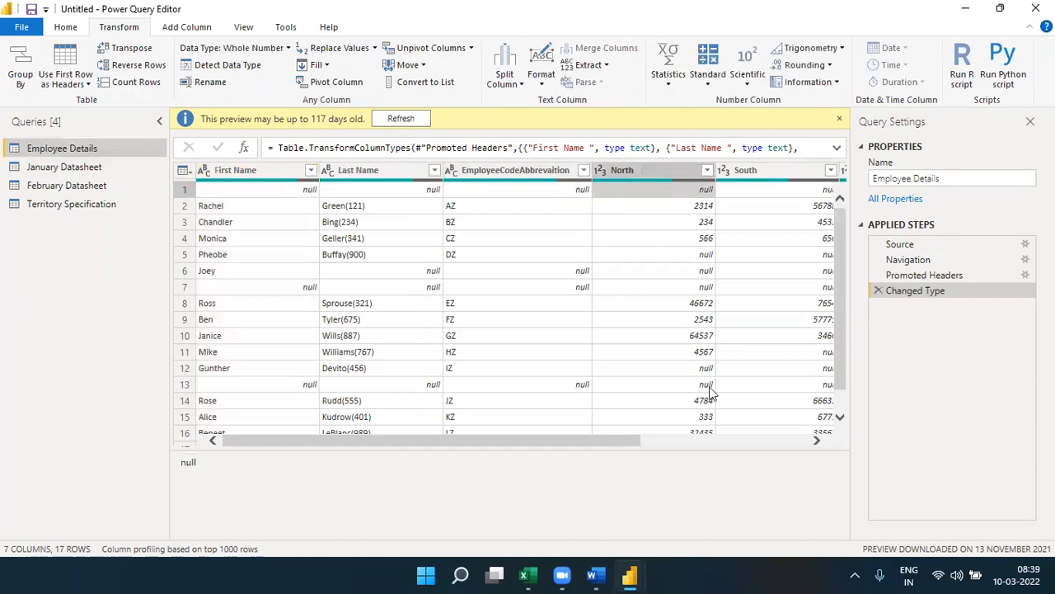
pyautogui.click(677, 438)
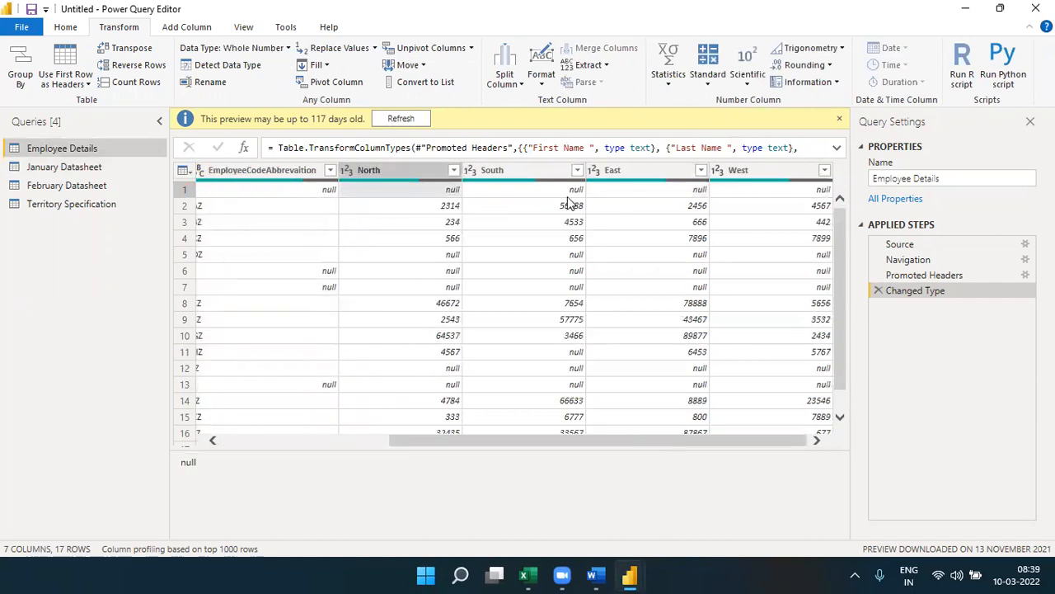
pyautogui.click(566, 196)
pyautogui.click(661, 195)
pyautogui.click(767, 196)
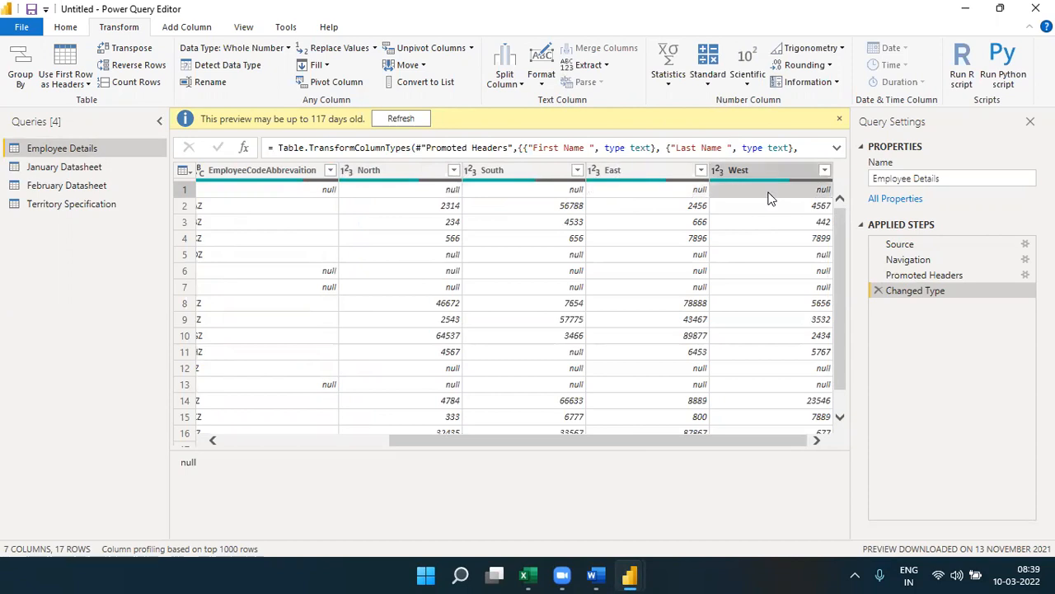
pyautogui.click(344, 443)
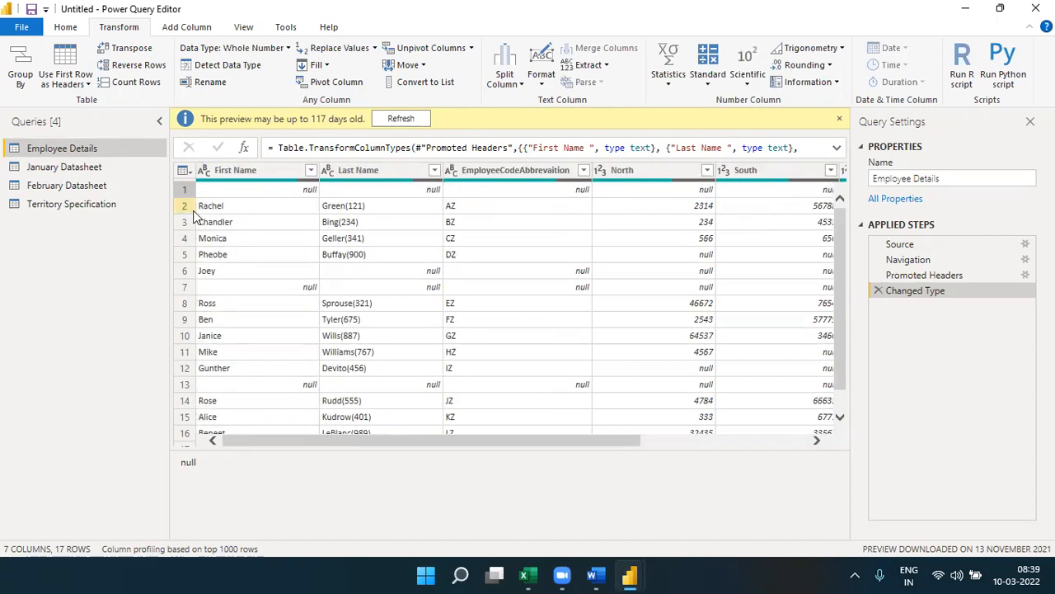
# Remove the top 1 row from the Employee Details table.
pyautogui.click(66, 28)
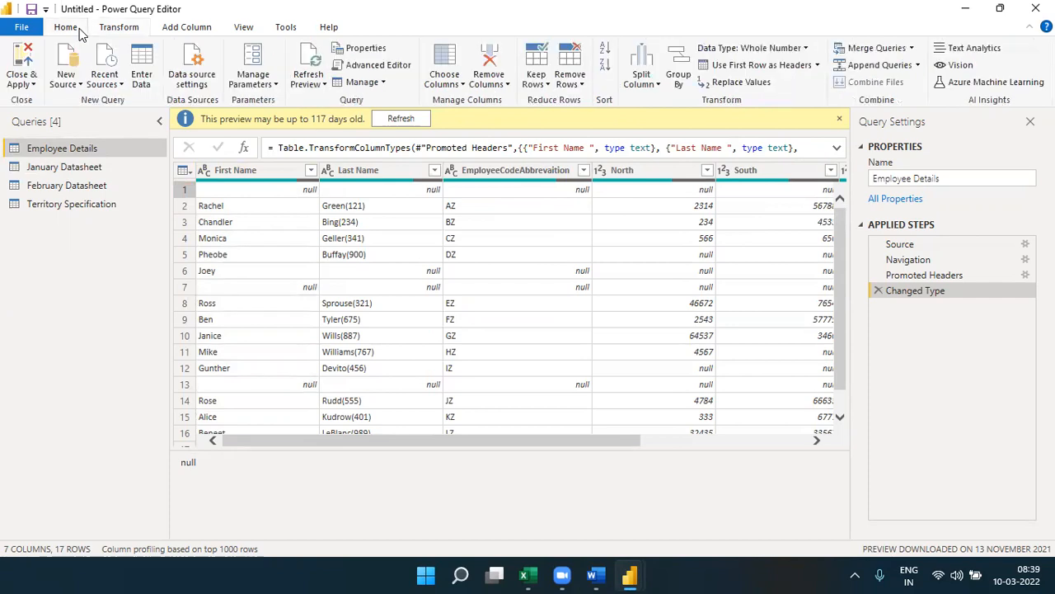
pyautogui.click(583, 85)
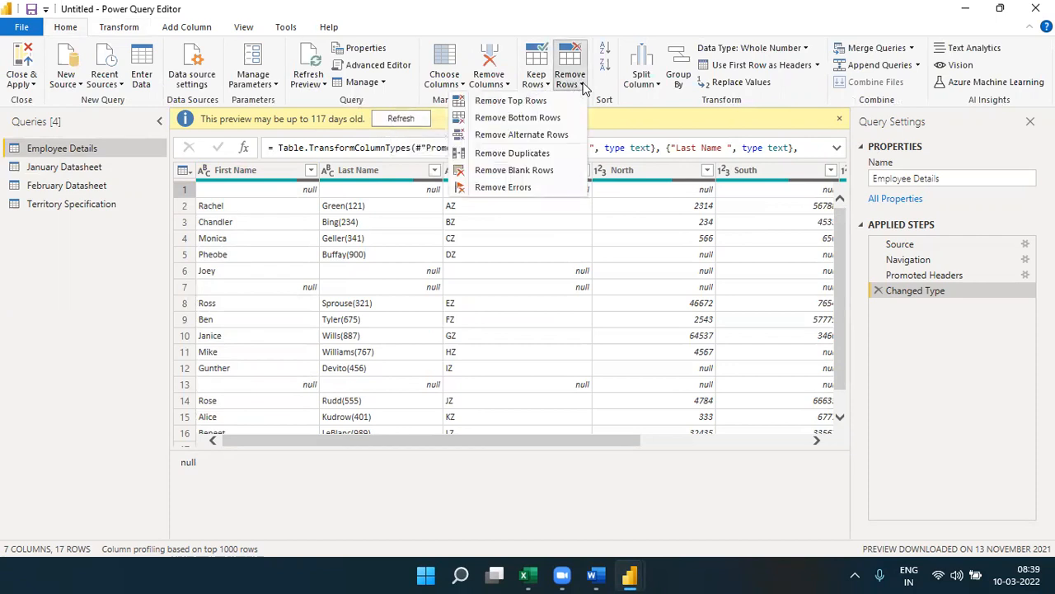
pyautogui.click(189, 175)
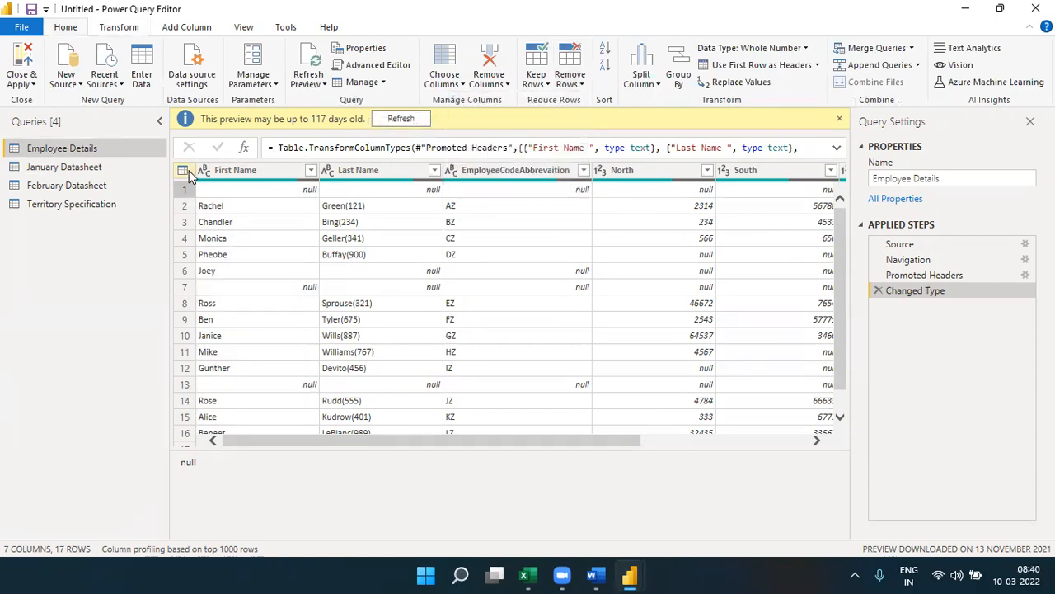
pyautogui.click(580, 87)
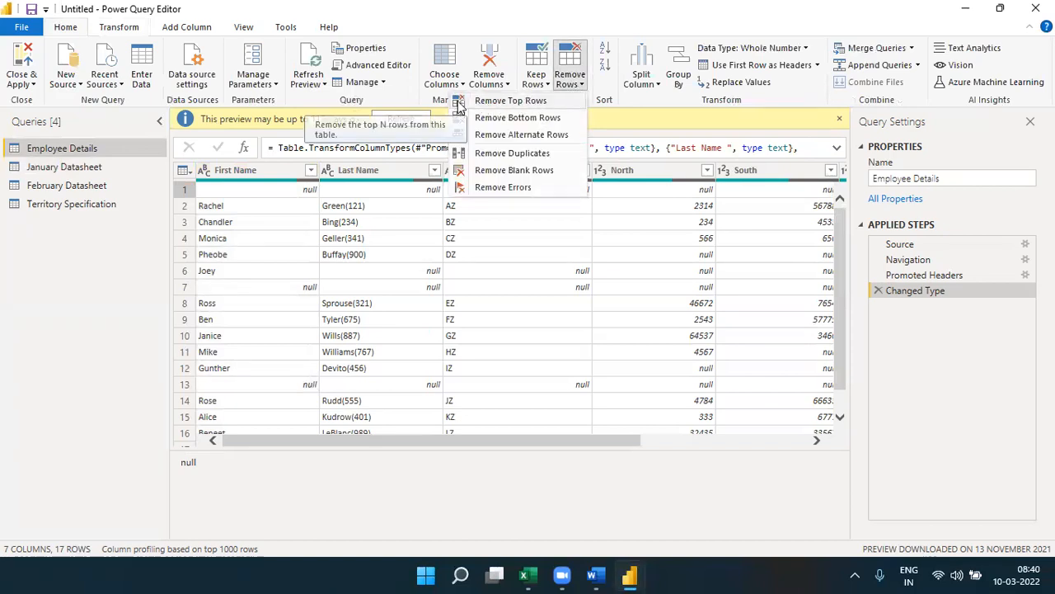
pyautogui.click(553, 104)
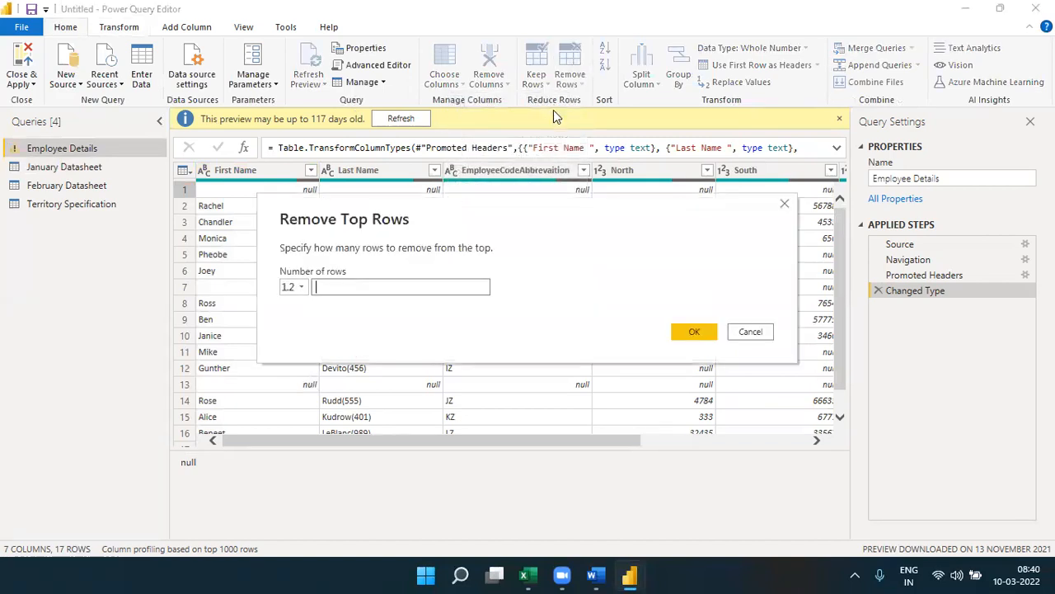
pyautogui.write('1')
pyautogui.click(692, 334)
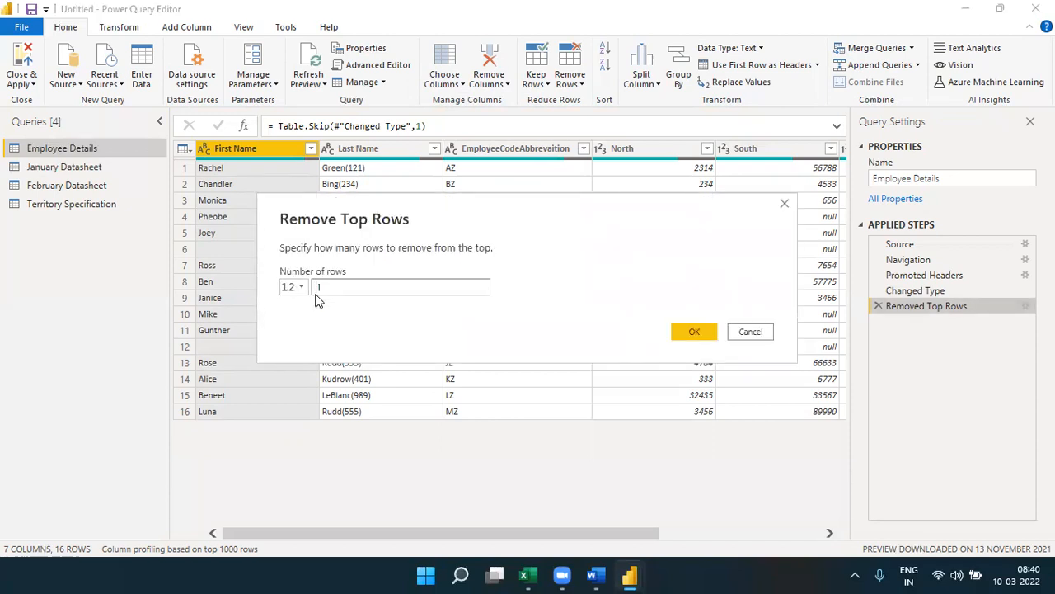
# Re-enter 1 as the row count in the top-row removal's settings, and delete the Removed Top Rows step from Employee Details.
pyautogui.doubleClick(318, 289)
pyautogui.write('2')
pyautogui.press('BackSpace')
pyautogui.write('1')
pyautogui.click(697, 332)
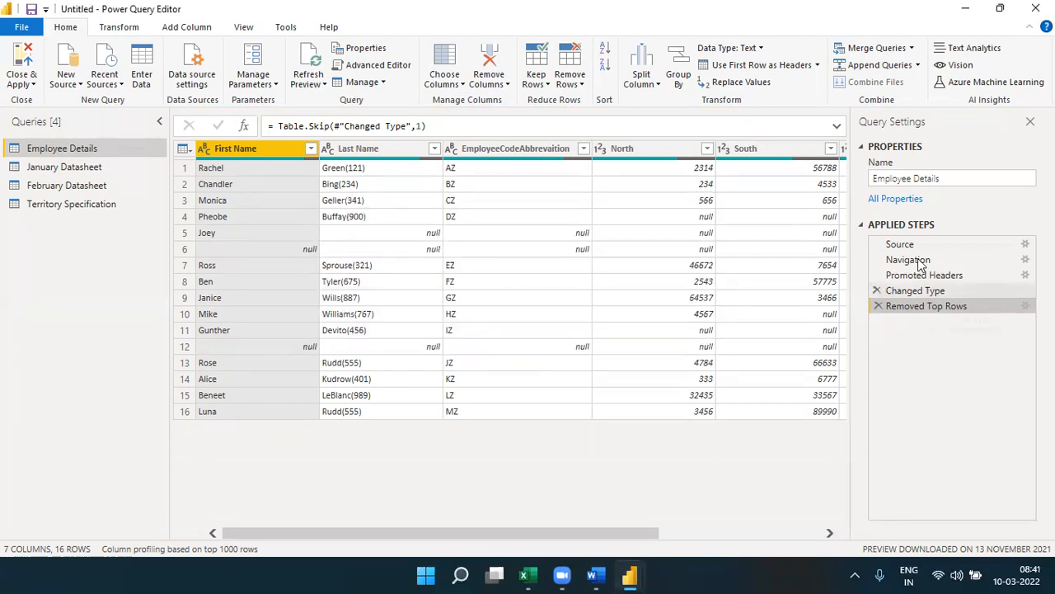
pyautogui.click(879, 306)
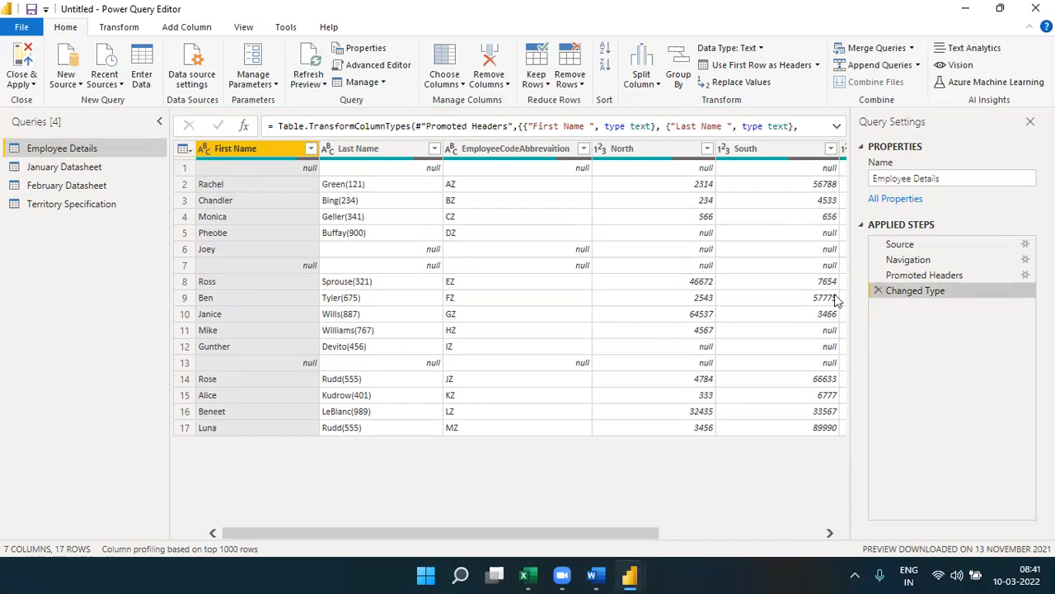
# Apply Remove Top Rows to the Employee Details query again with the number of rows set to 1.
pyautogui.click(564, 83)
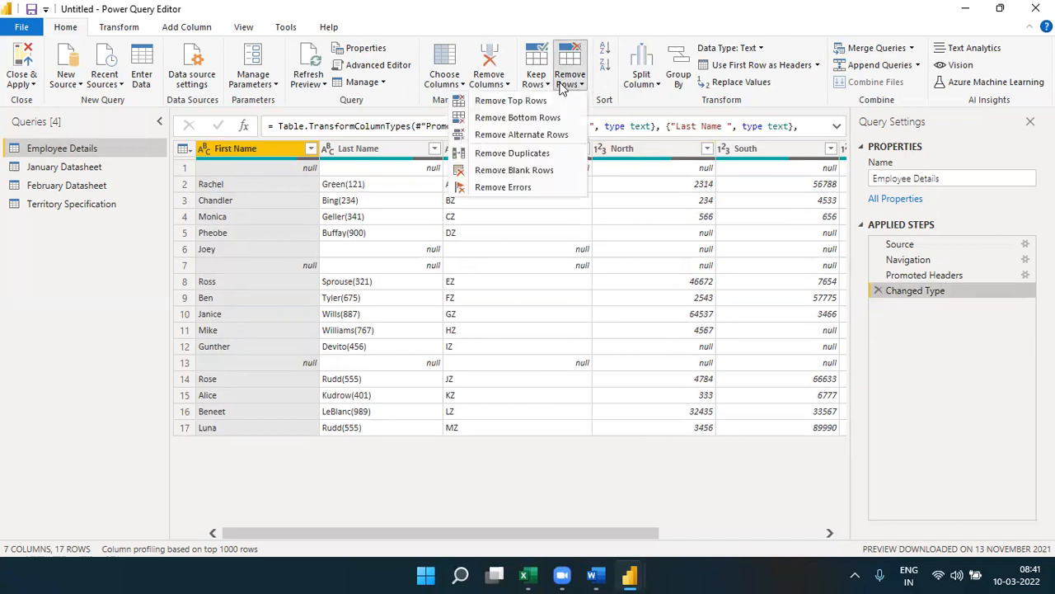
pyautogui.click(511, 100)
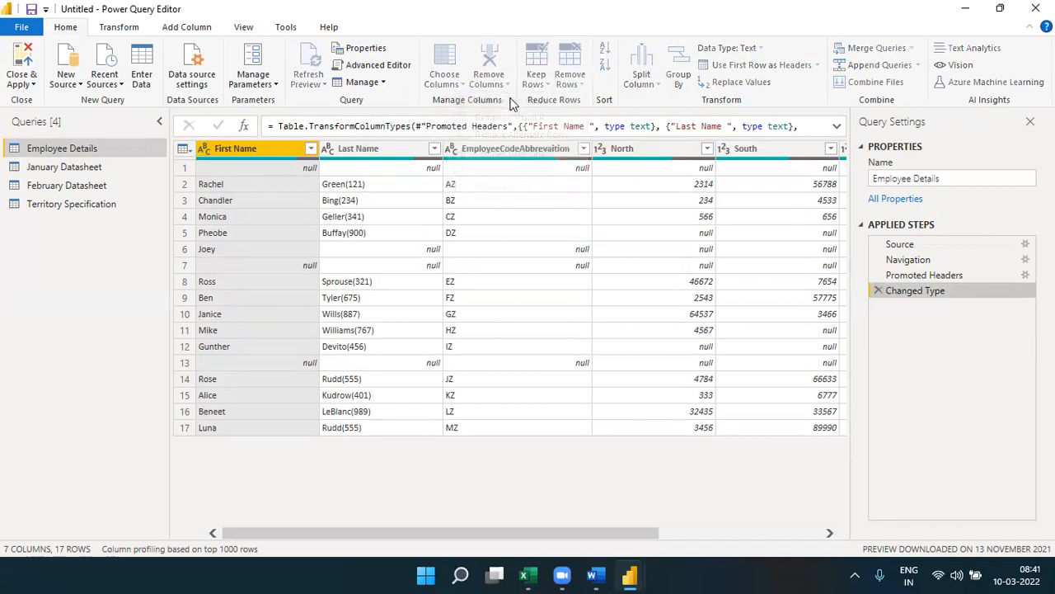
pyautogui.write('1')
pyautogui.click(694, 338)
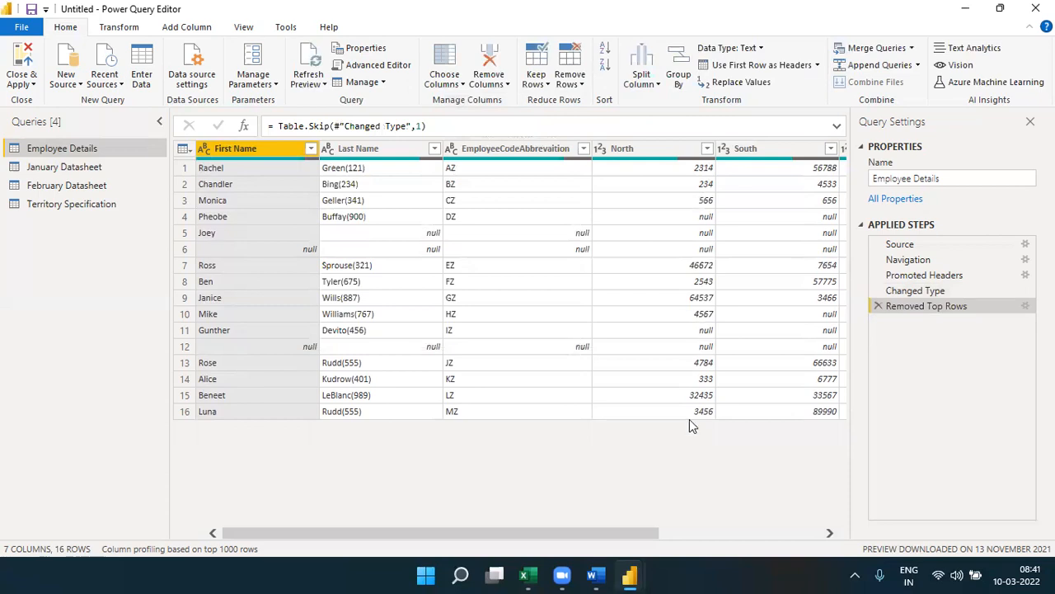
# Switch to the Word guide, check the row removal's illustrated result and read the Replace Null Value instructions.
pyautogui.click(594, 575)
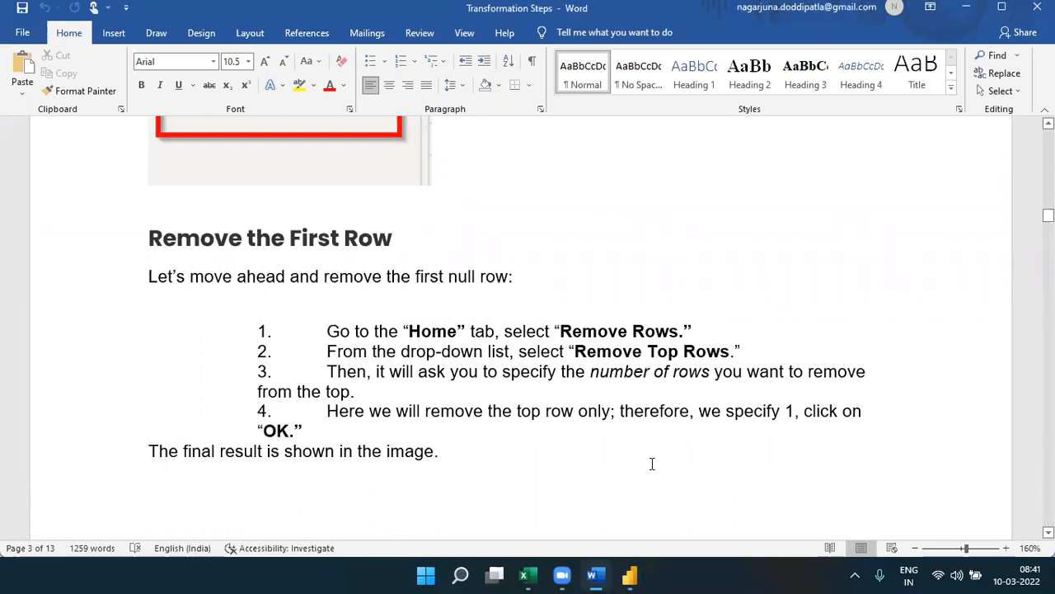
pyautogui.scroll(-5, 893, 528)
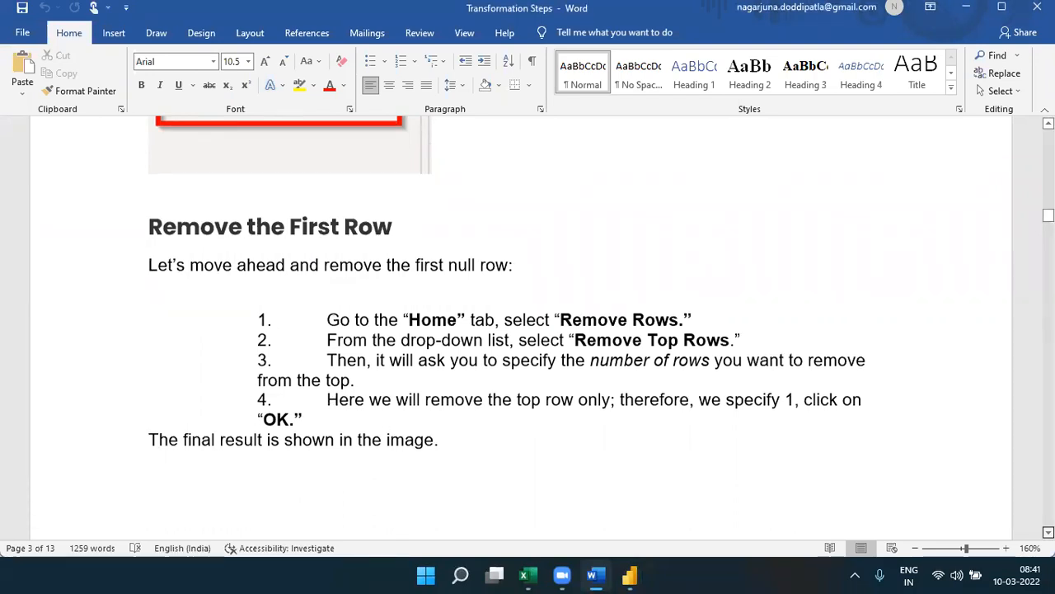
pyautogui.scroll(-7, 527, 330)
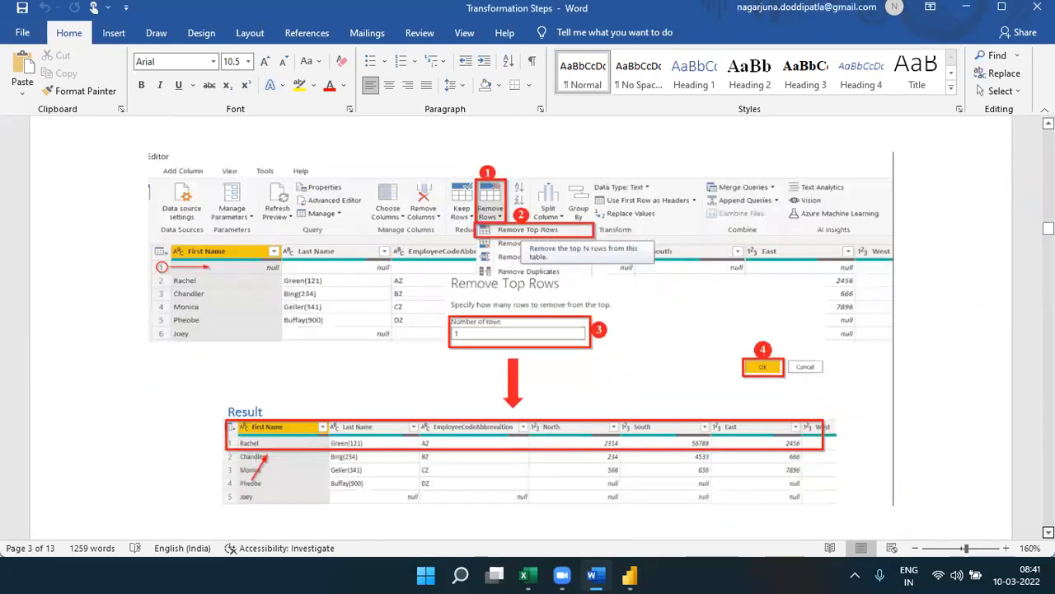
pyautogui.scroll(-3, 528, 330)
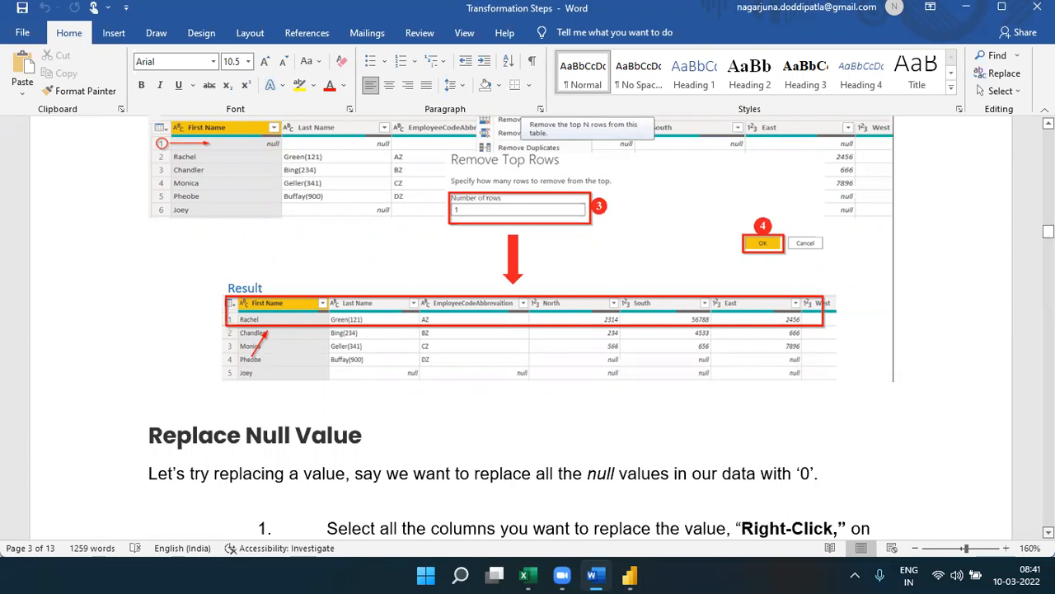
pyautogui.scroll(-4, 528, 330)
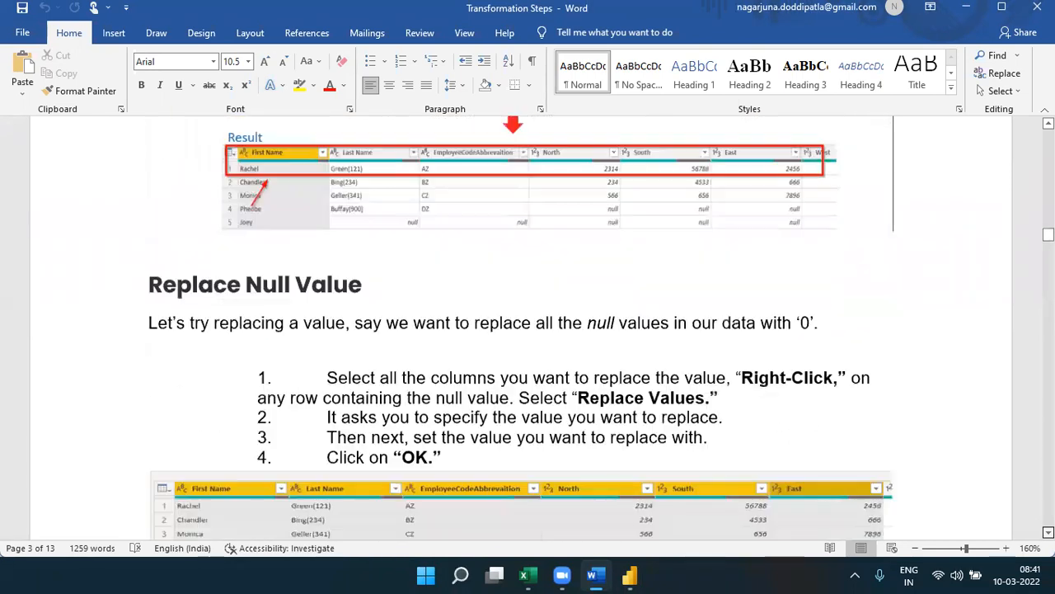
pyautogui.scroll(-4, 528, 330)
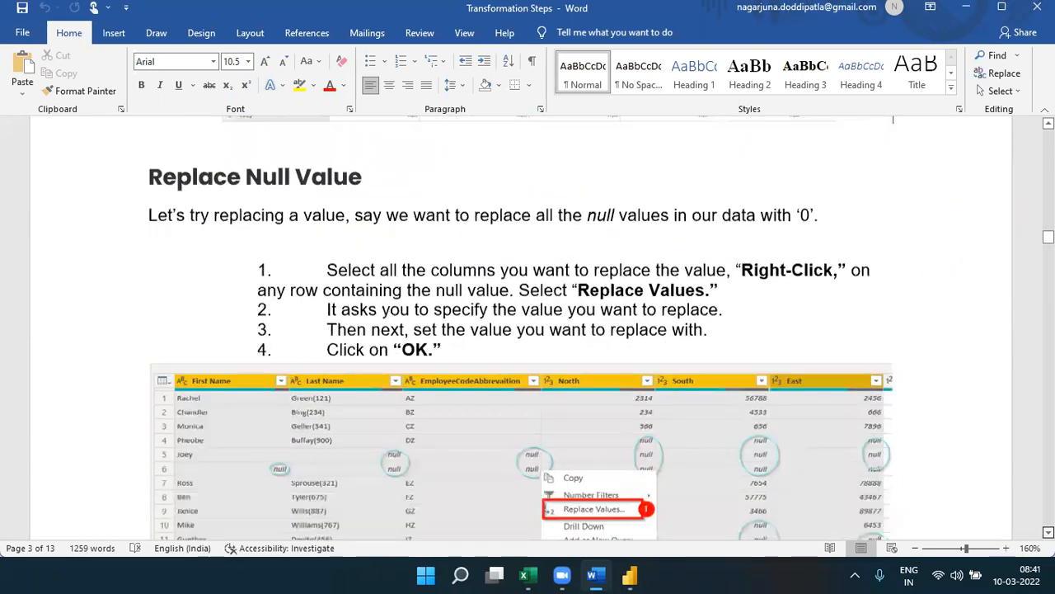
pyautogui.scroll(-1, 528, 330)
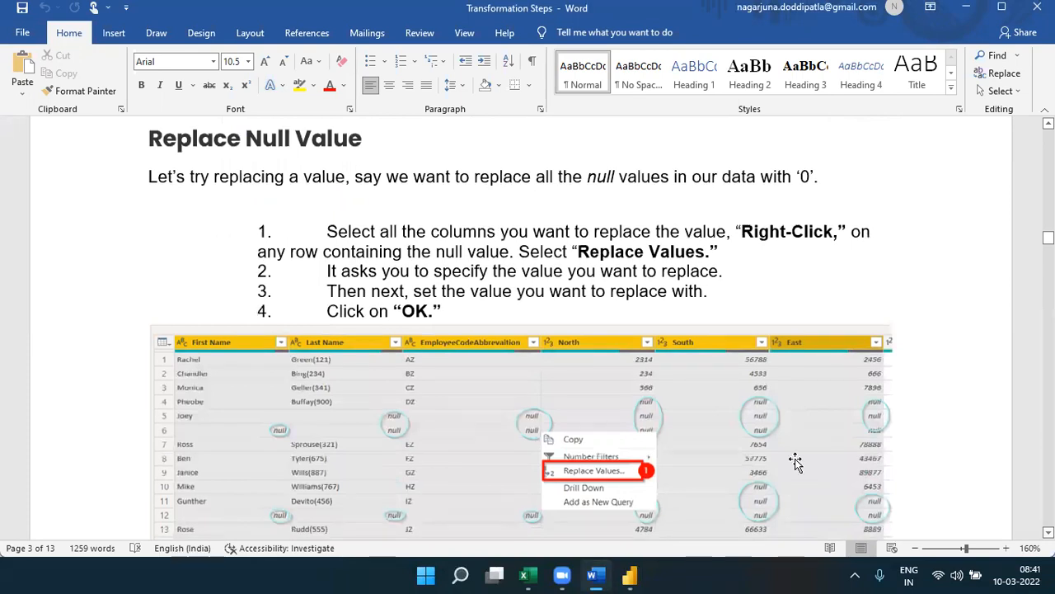
# Switch to Power Query Editor and select all Employee Details columns, from First Name through West.
pyautogui.click(596, 575)
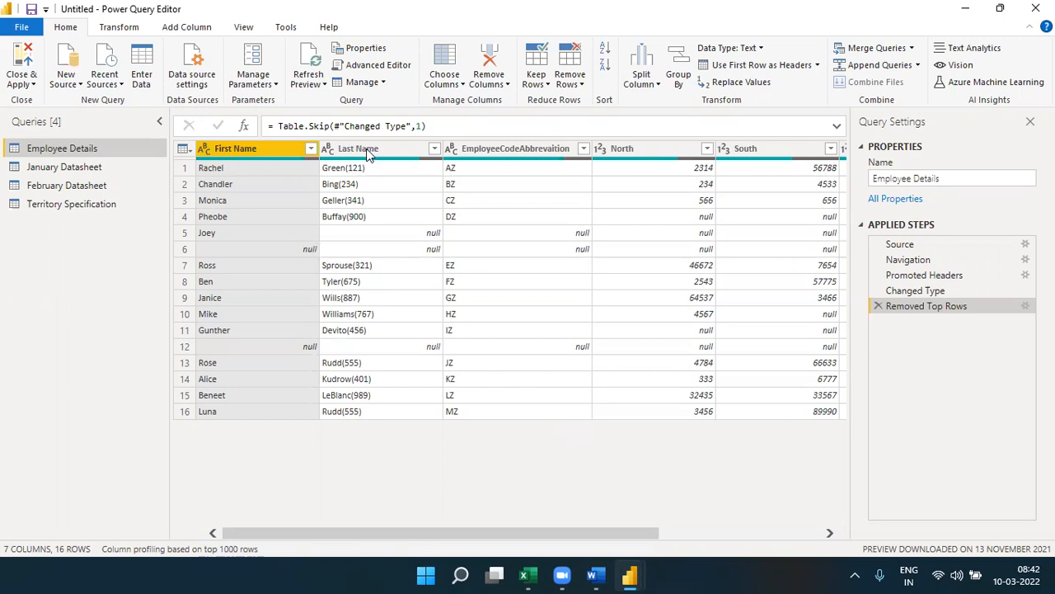
pyautogui.hscroll(3, 366, 148)
pyautogui.click(368, 154)
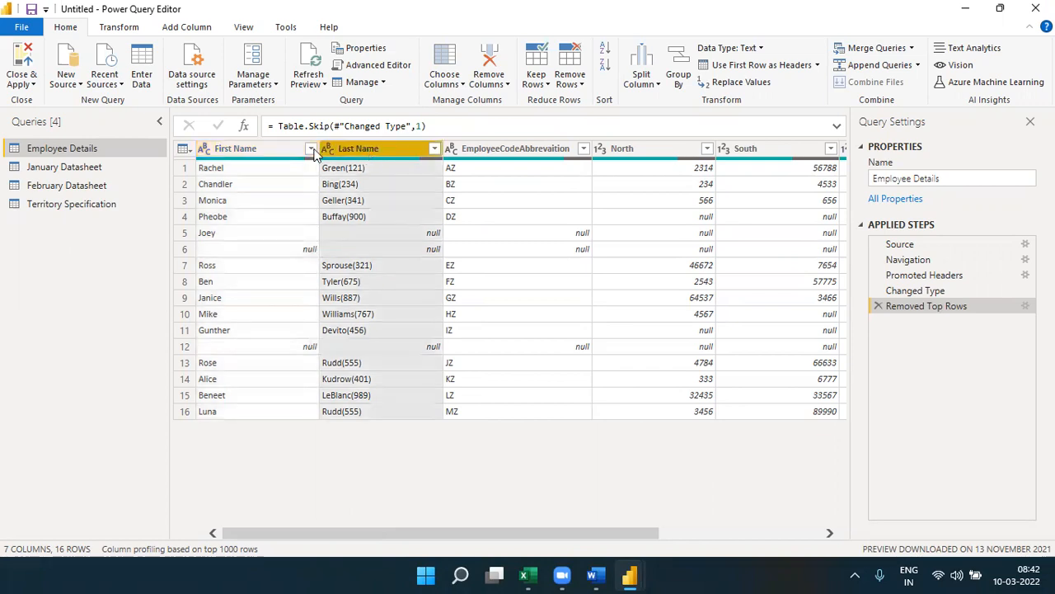
pyautogui.click(291, 152)
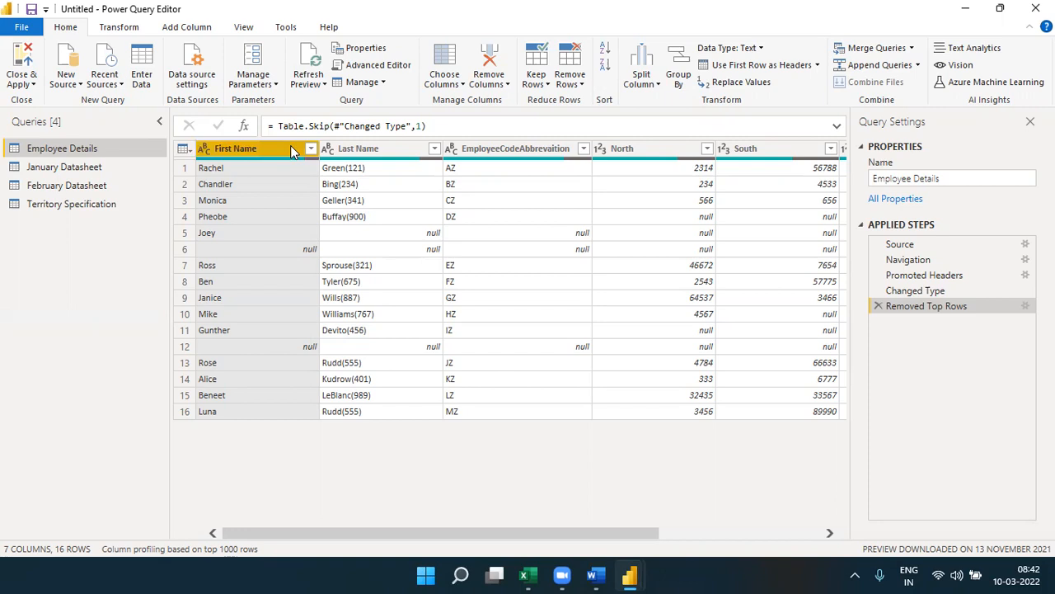
pyautogui.keyDown('ctrl'); pyautogui.click(383, 150); pyautogui.keyUp('ctrl')
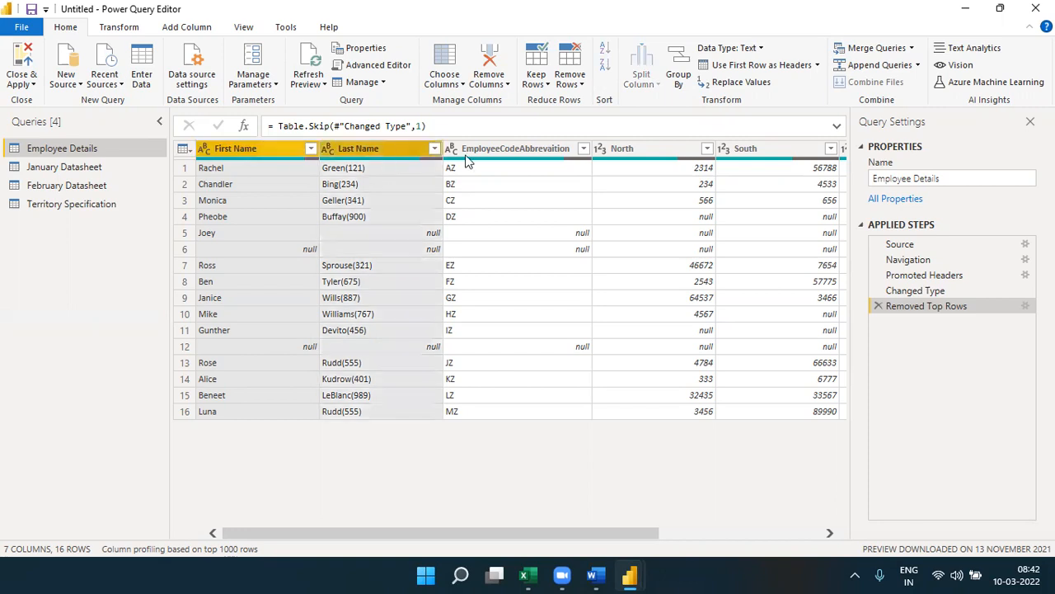
pyautogui.keyDown('ctrl'); pyautogui.click(474, 156); pyautogui.keyUp('ctrl')
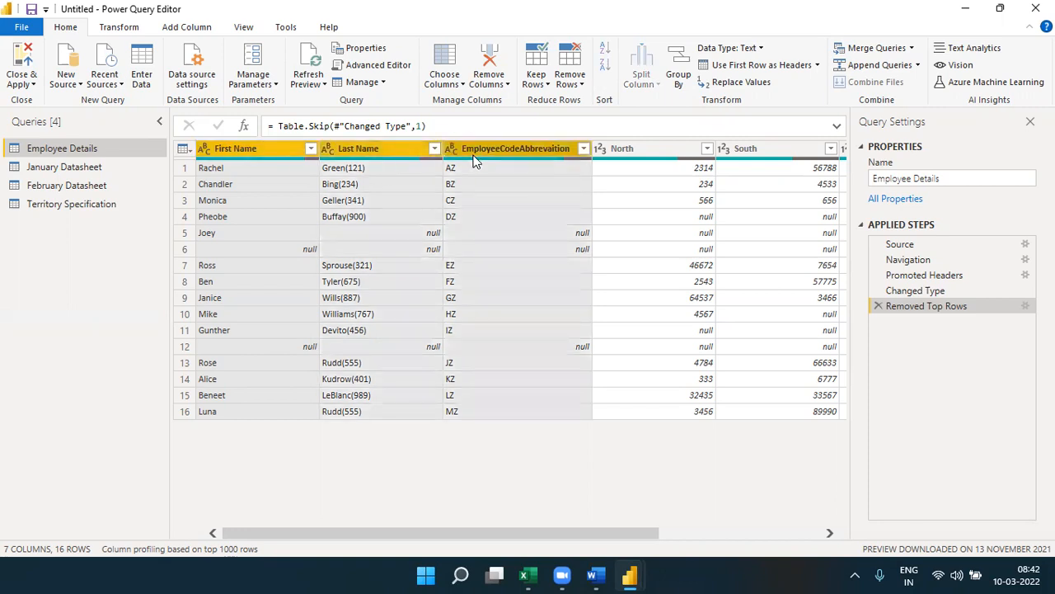
pyautogui.keyDown('ctrl'); pyautogui.click(612, 148); pyautogui.keyUp('ctrl')
pyautogui.keyDown('ctrl'); pyautogui.click(736, 157); pyautogui.keyUp('ctrl')
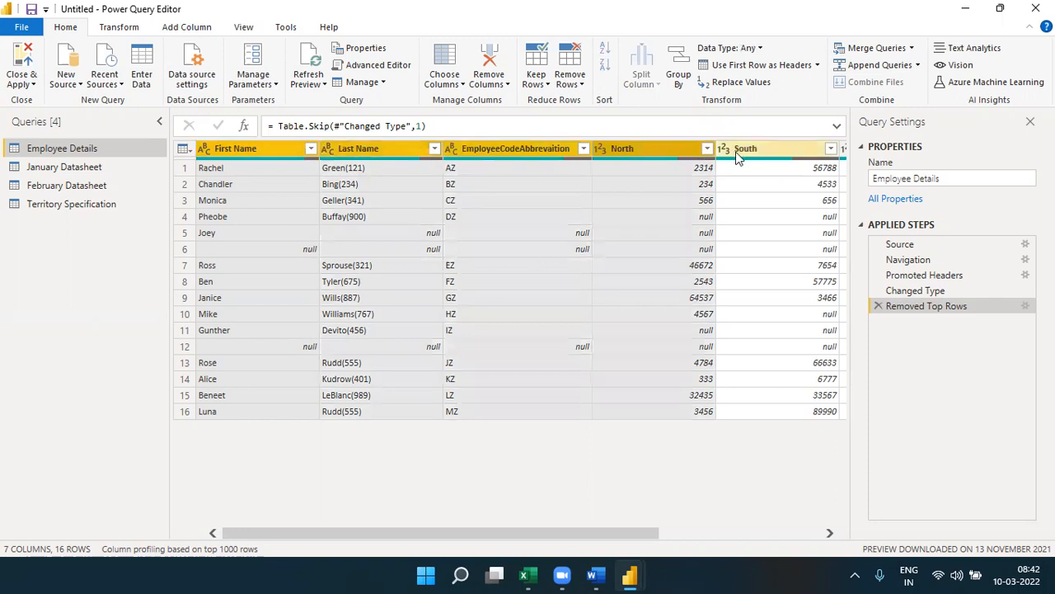
pyautogui.click(776, 534)
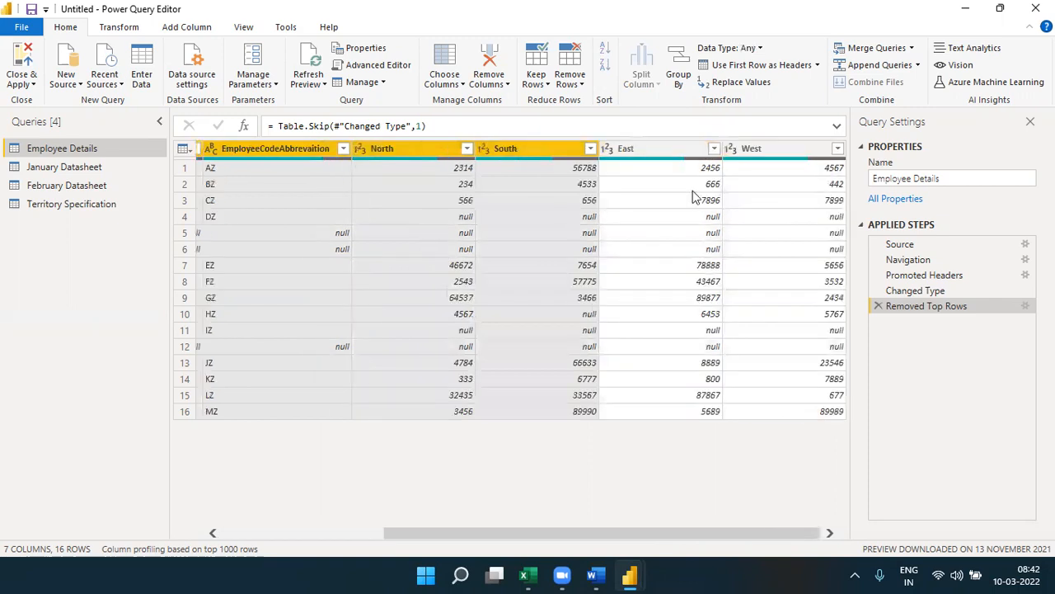
pyautogui.keyDown('ctrl'); pyautogui.click(695, 155); pyautogui.keyUp('ctrl')
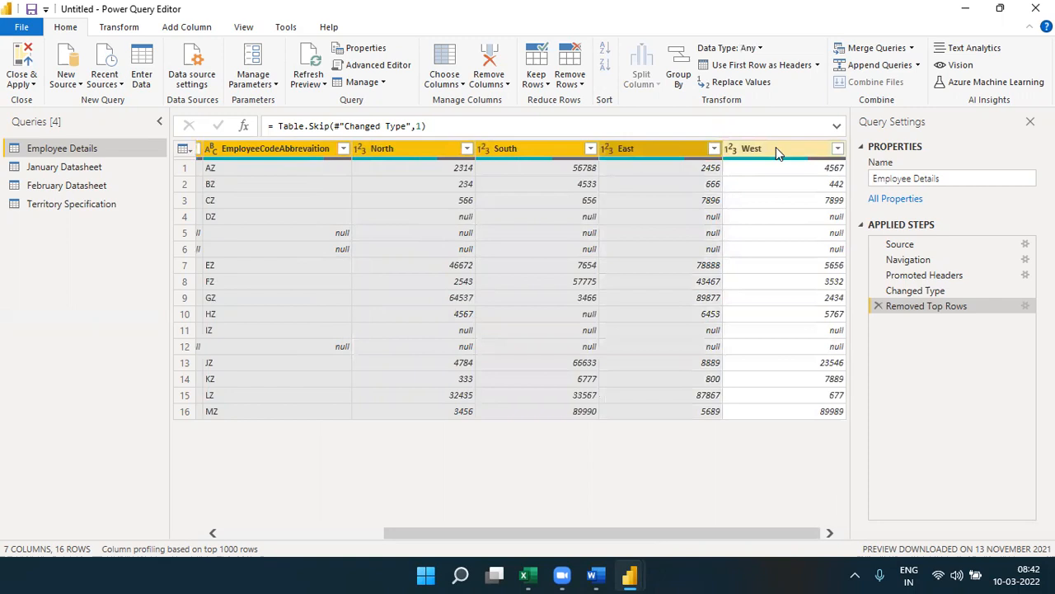
pyautogui.keyDown('ctrl'); pyautogui.click(775, 148); pyautogui.keyUp('ctrl')
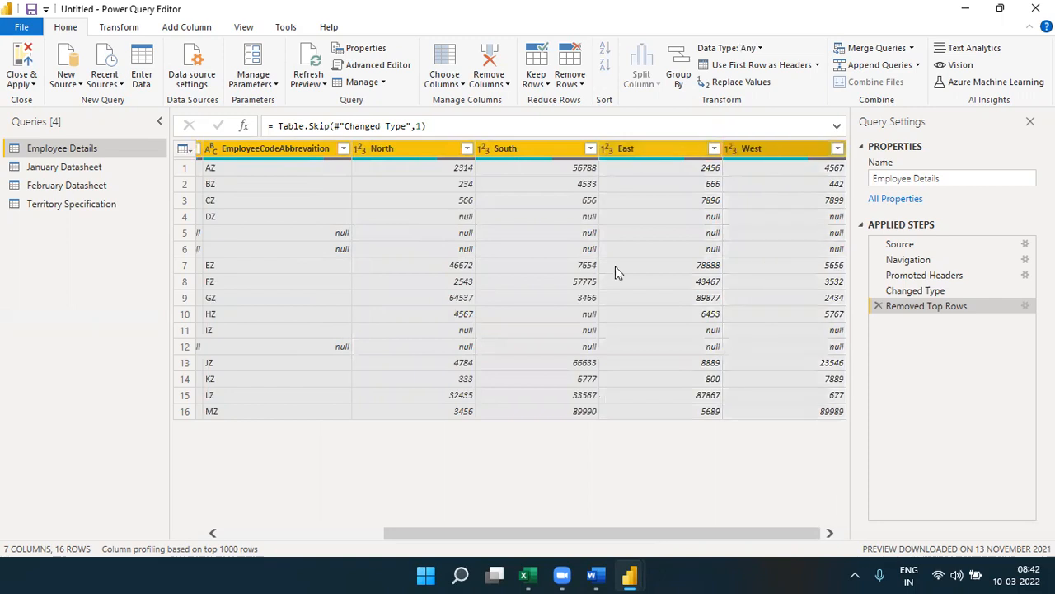
pyautogui.click(357, 536)
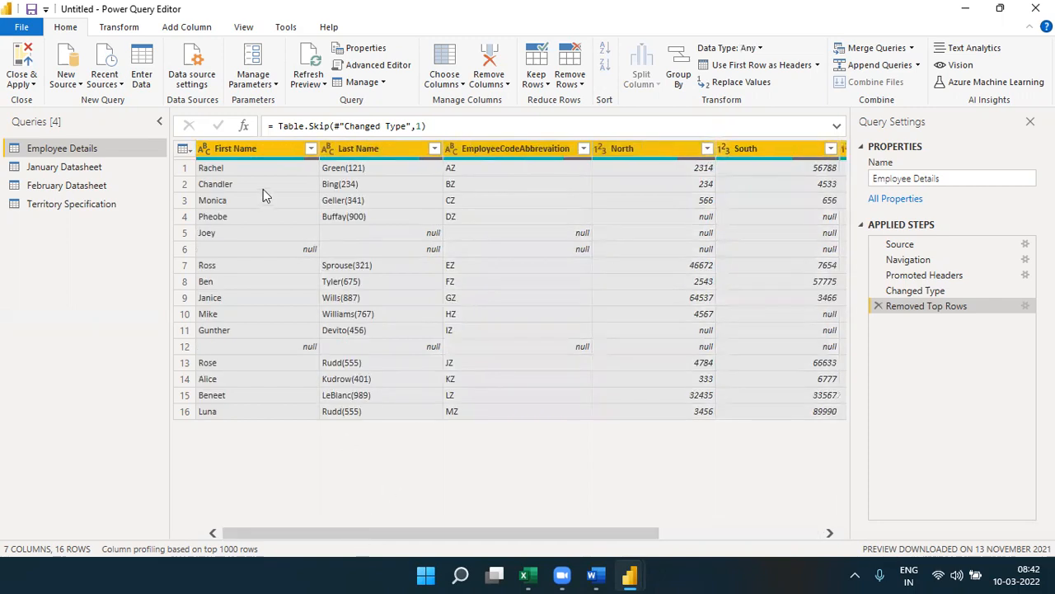
# Replace the value null with 0 in all selected Employee Details columns.
pyautogui.click(136, 32)
pyautogui.click(345, 52)
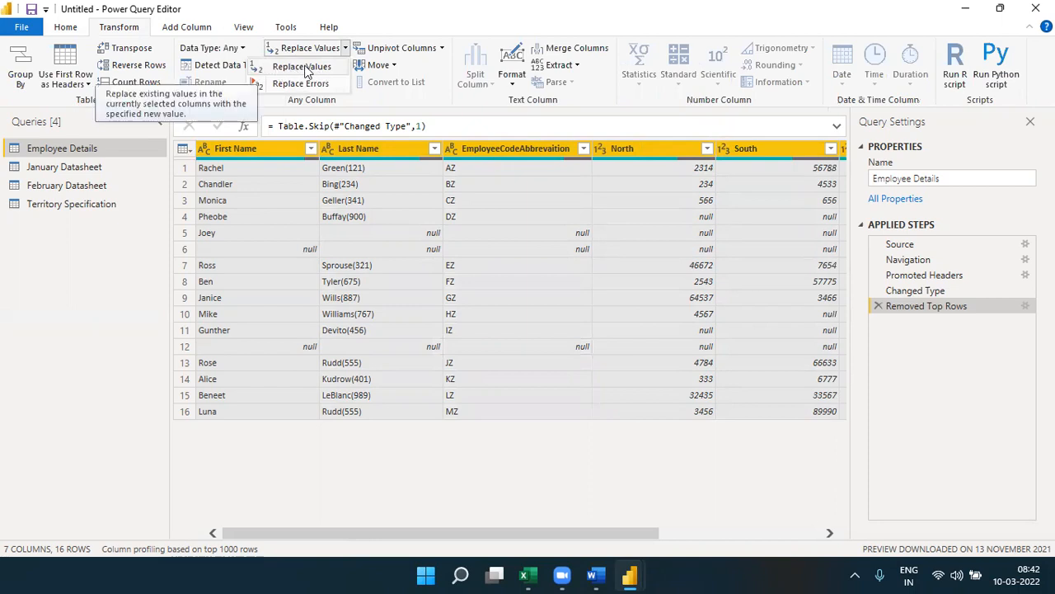
pyautogui.click(301, 69)
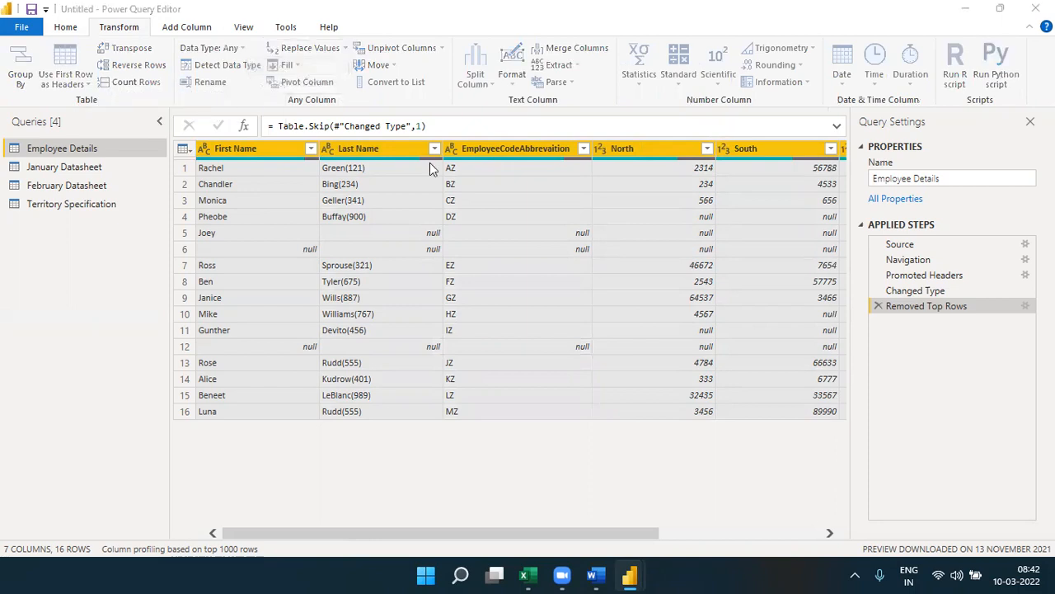
pyautogui.write('null')
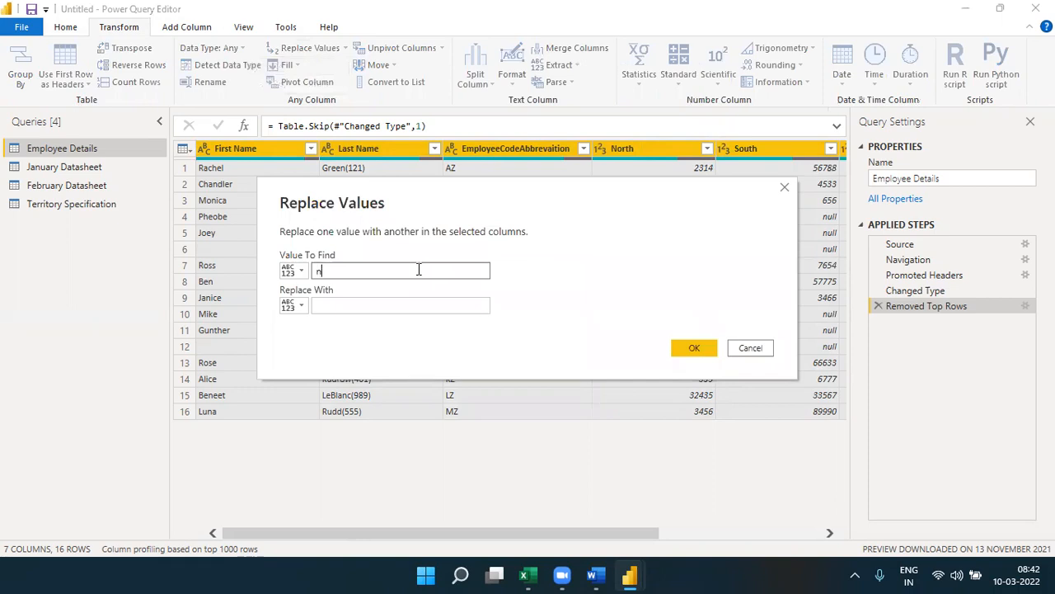
pyautogui.click(378, 301)
pyautogui.write('0')
pyautogui.click(679, 350)
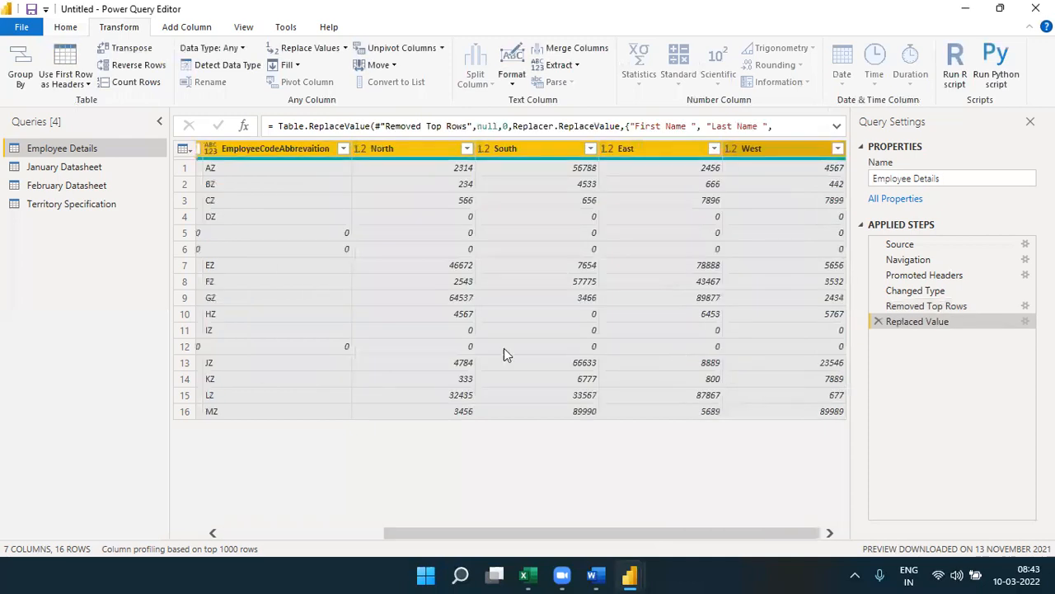
pyautogui.click(368, 535)
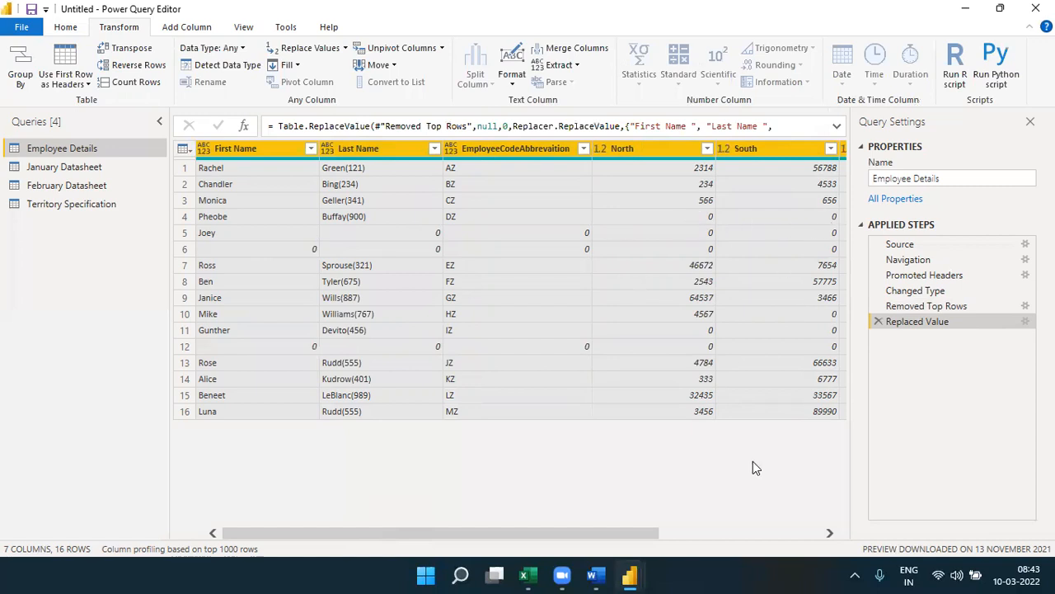
pyautogui.click(783, 534)
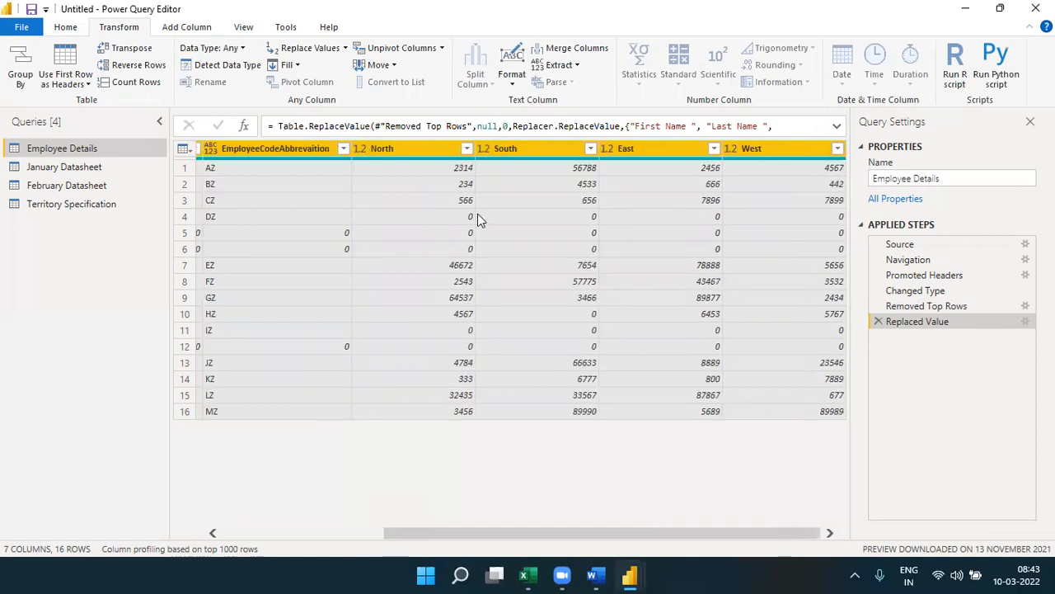
# Open the Advanced Editor for Employee Details and examine the Table.ReplaceValue function and its arguments in the Replaced Value line.
pyautogui.click(72, 29)
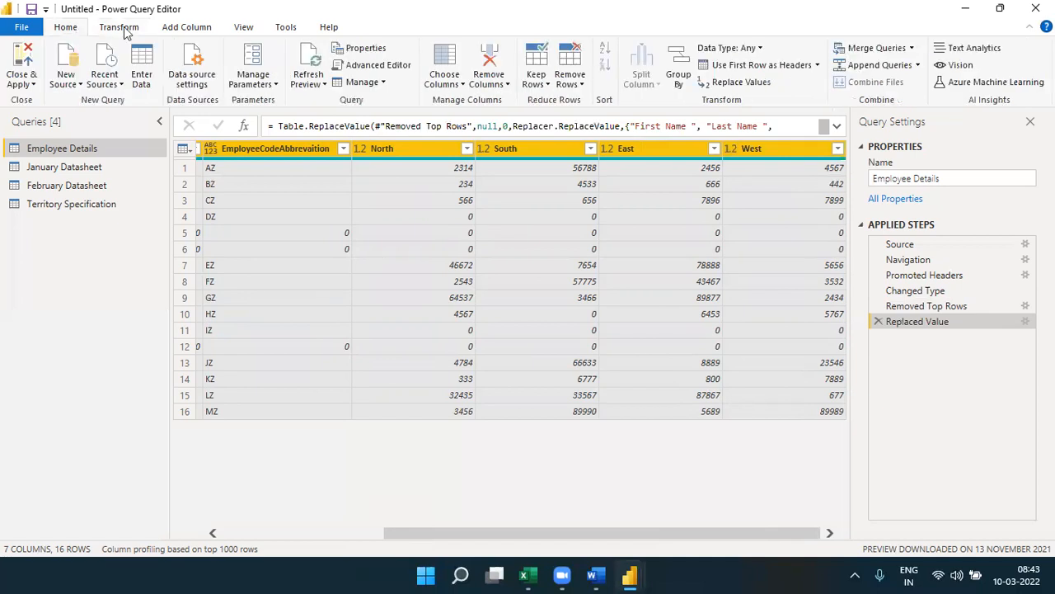
pyautogui.click(369, 68)
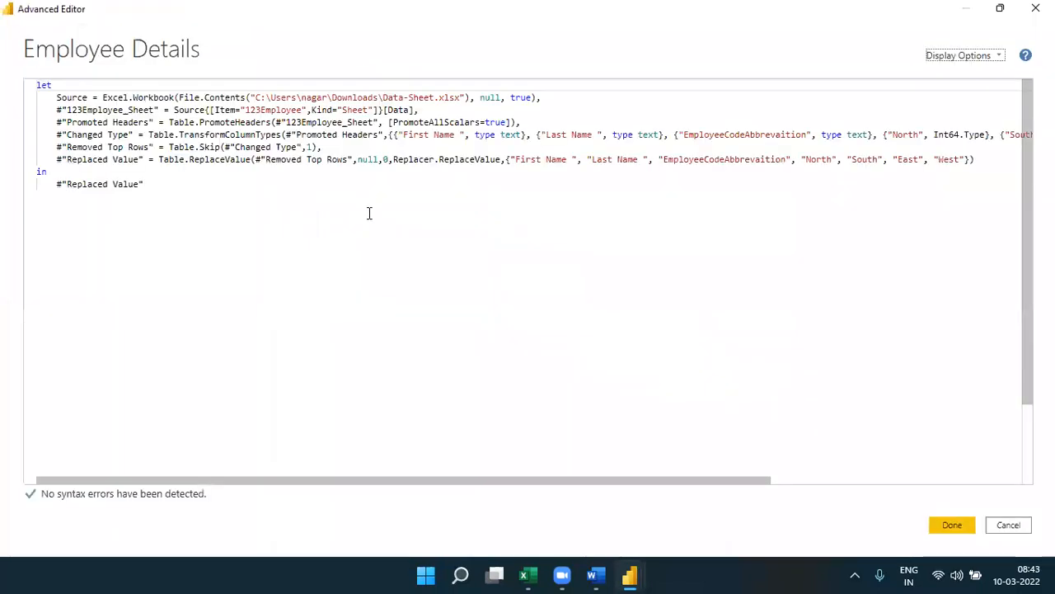
pyautogui.doubleClick(453, 160)
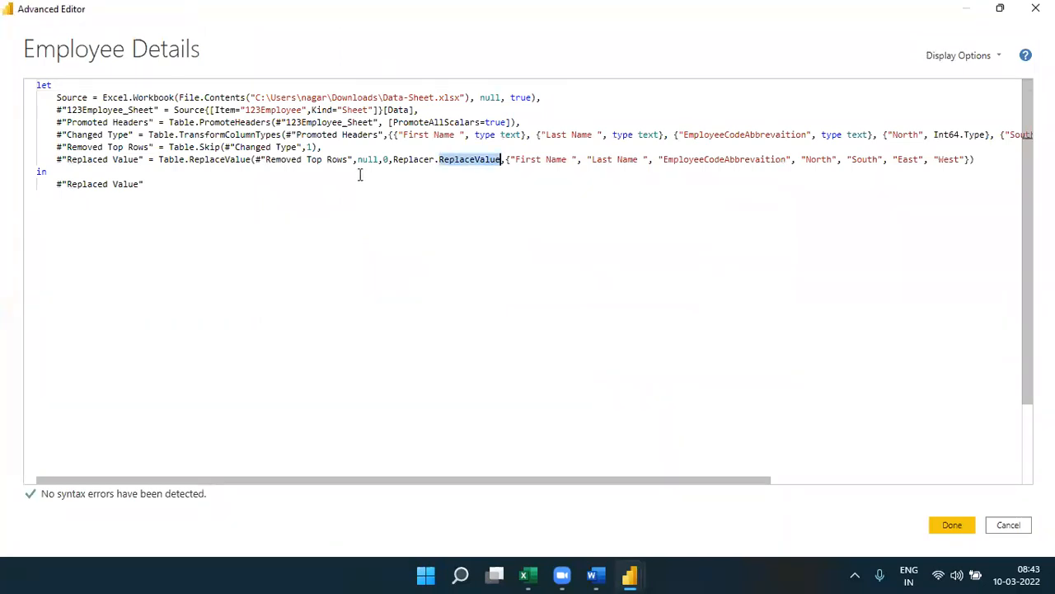
pyautogui.doubleClick(405, 159)
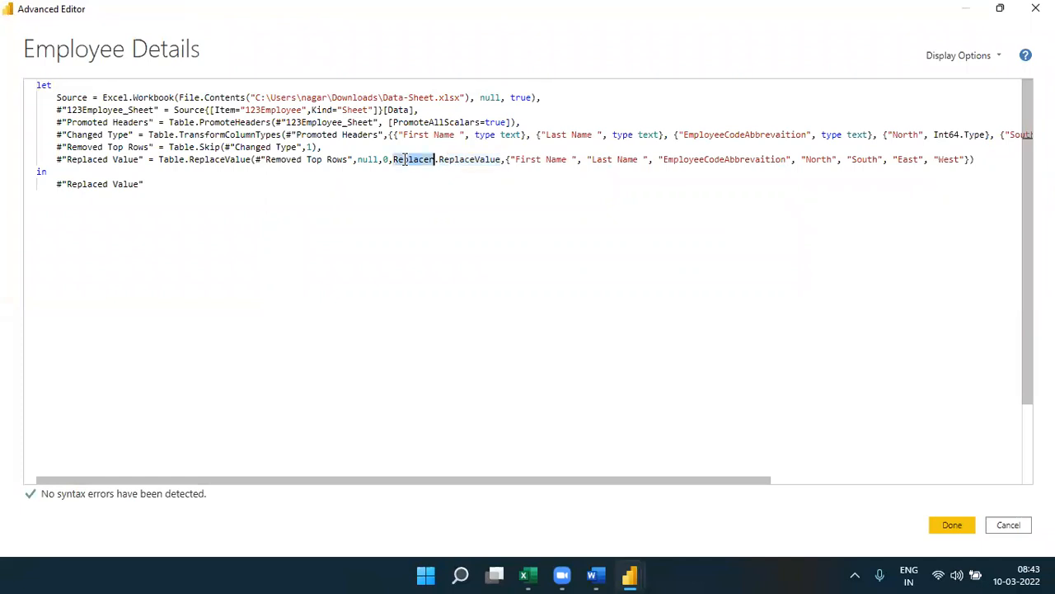
pyautogui.doubleClick(368, 159)
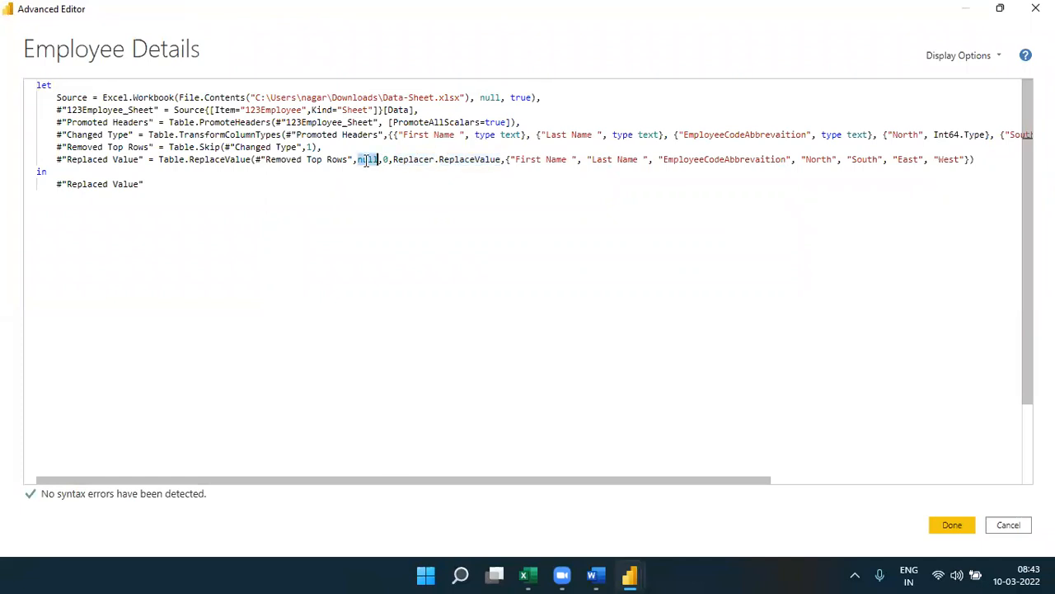
pyautogui.doubleClick(233, 159)
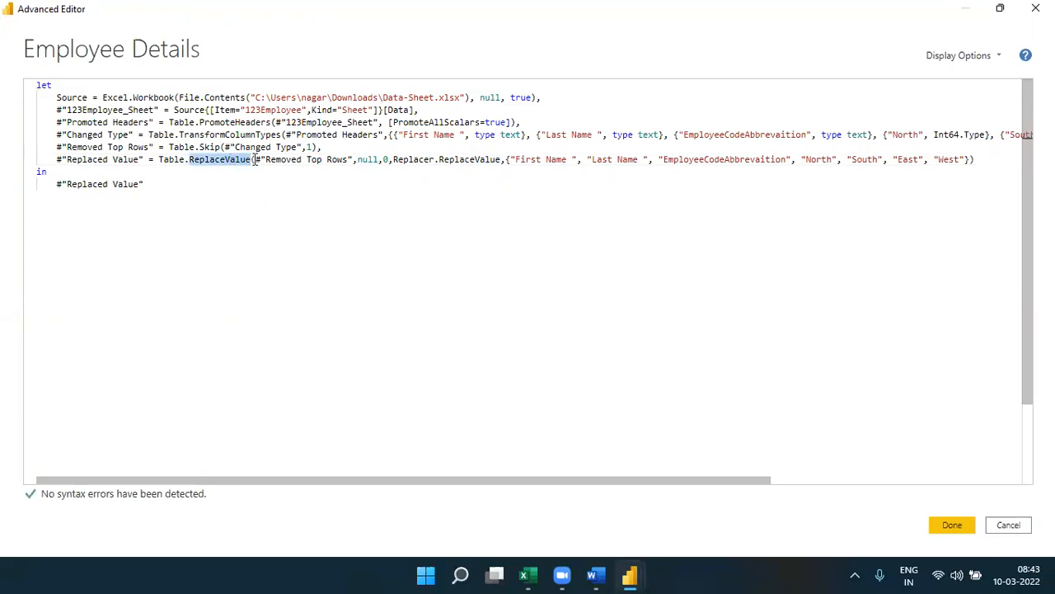
pyautogui.click(255, 159)
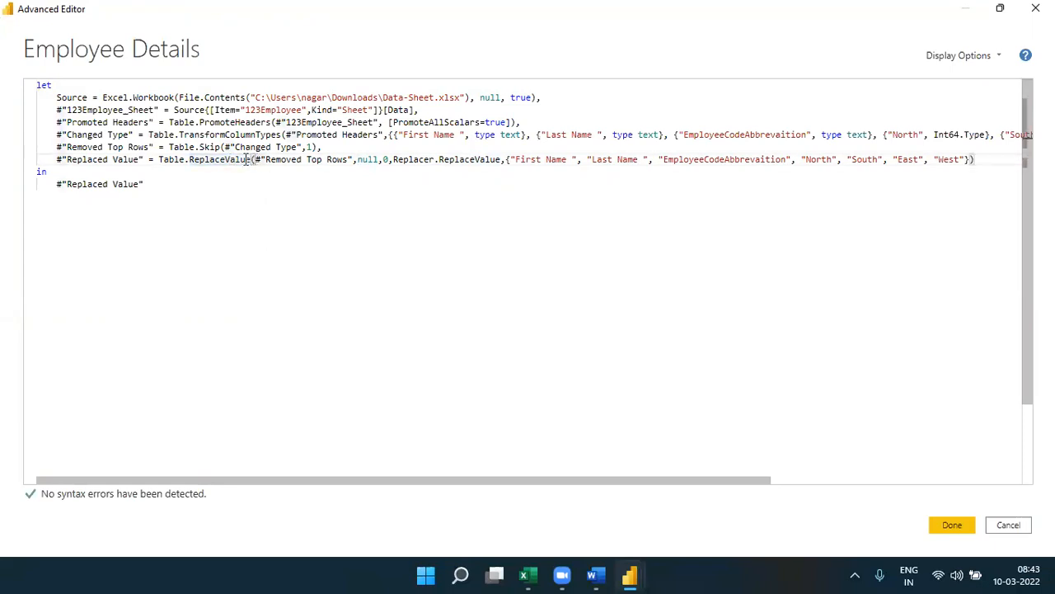
pyautogui.doubleClick(248, 159)
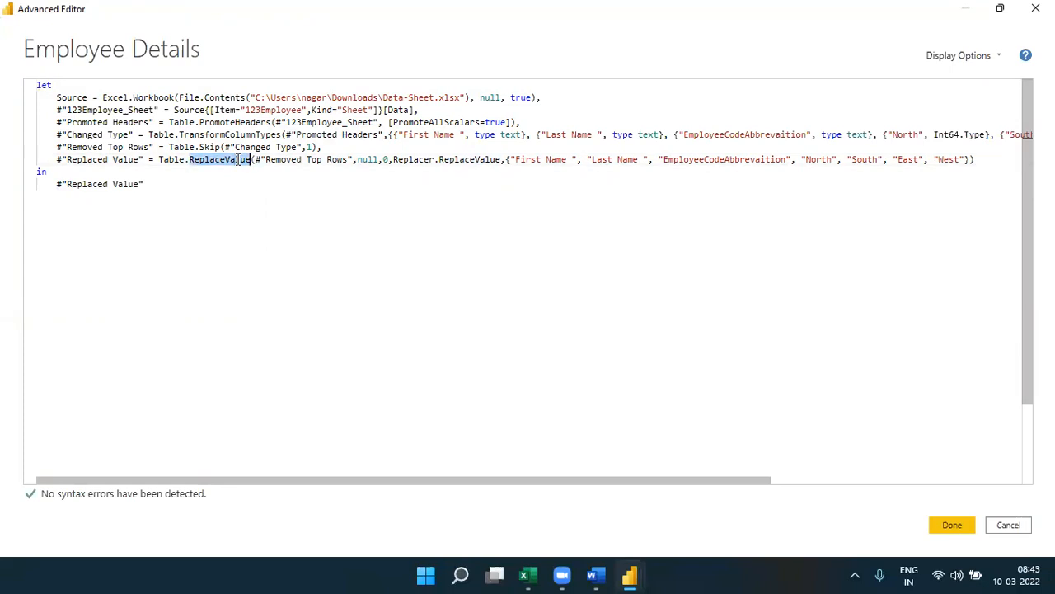
pyautogui.doubleClick(194, 160)
pyautogui.doubleClick(360, 160)
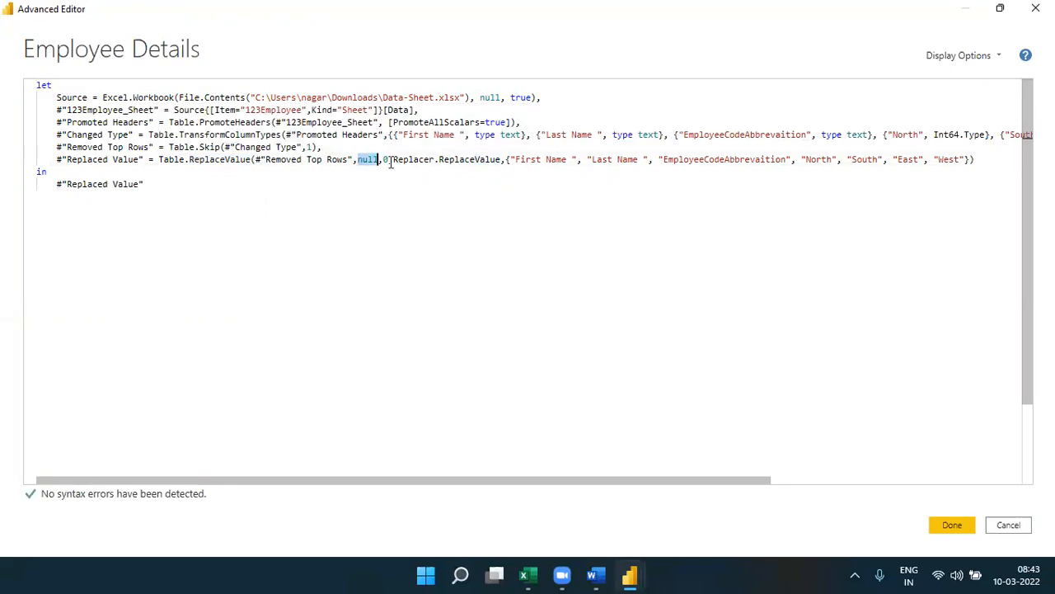
# Trace how each line of the Employee Details query code, starting from Source, refers to the step before it.
pyautogui.doubleClick(71, 98)
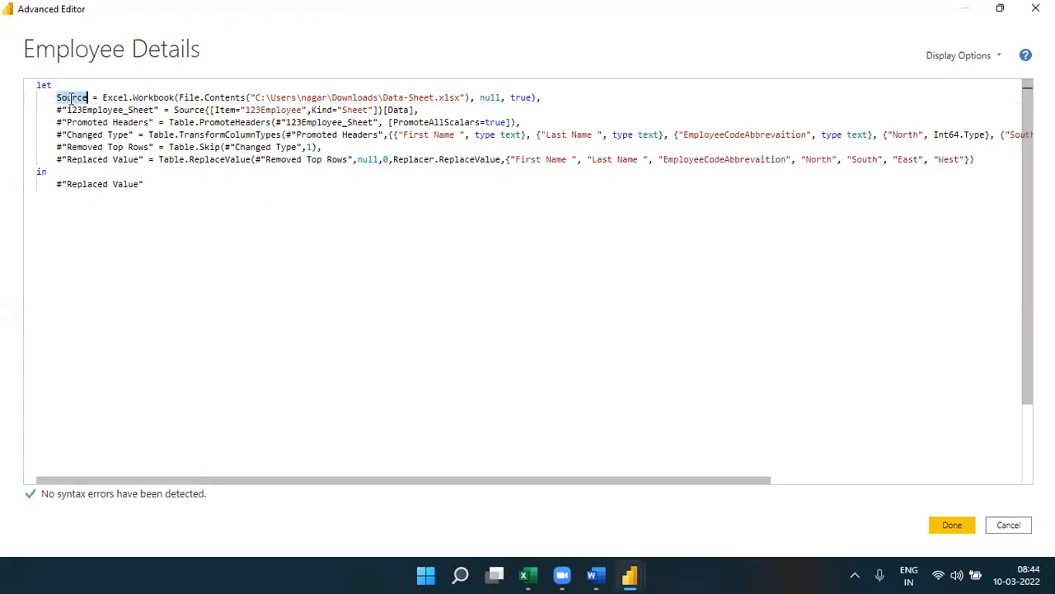
pyautogui.doubleClick(196, 110)
pyautogui.click(158, 110)
pyautogui.hotkey('shift', 'End')
pyautogui.hotkey('shift', 'Home')
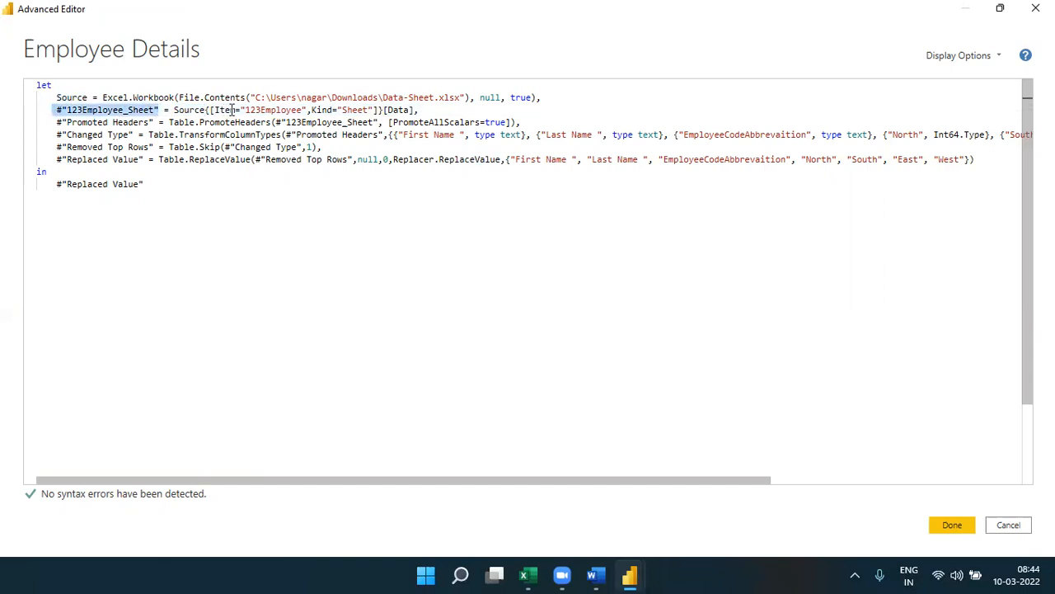
pyautogui.moveTo(276, 122); pyautogui.dragTo(378, 122)
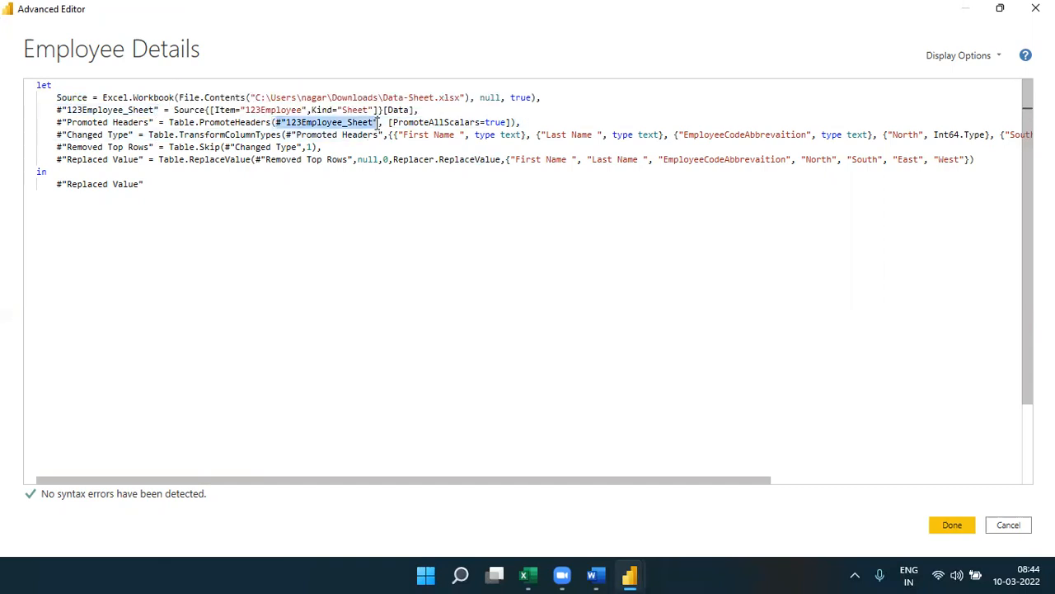
pyautogui.doubleClick(136, 122)
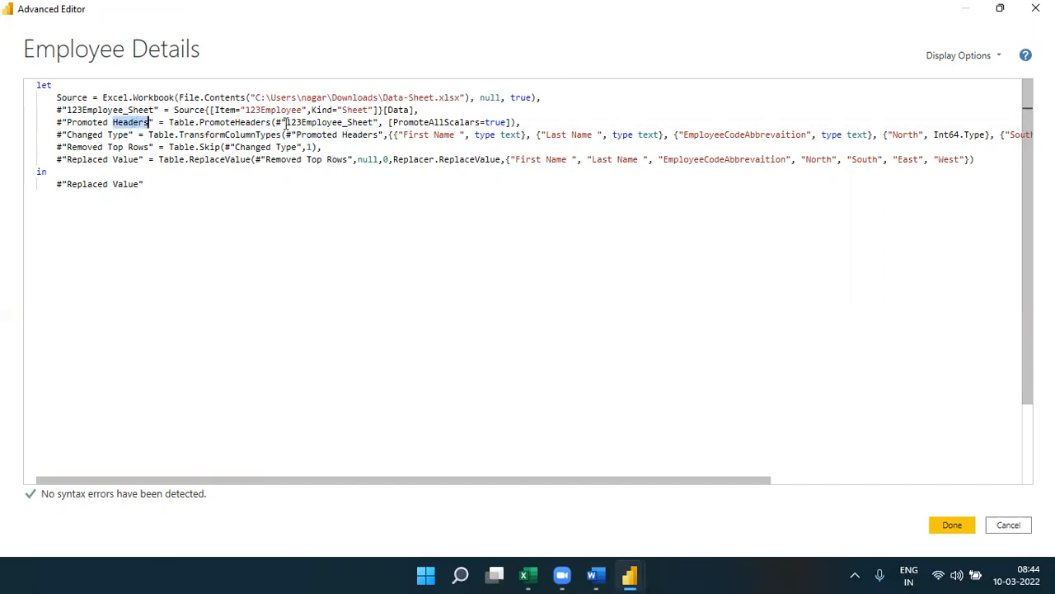
pyautogui.moveTo(66, 122); pyautogui.dragTo(149, 122)
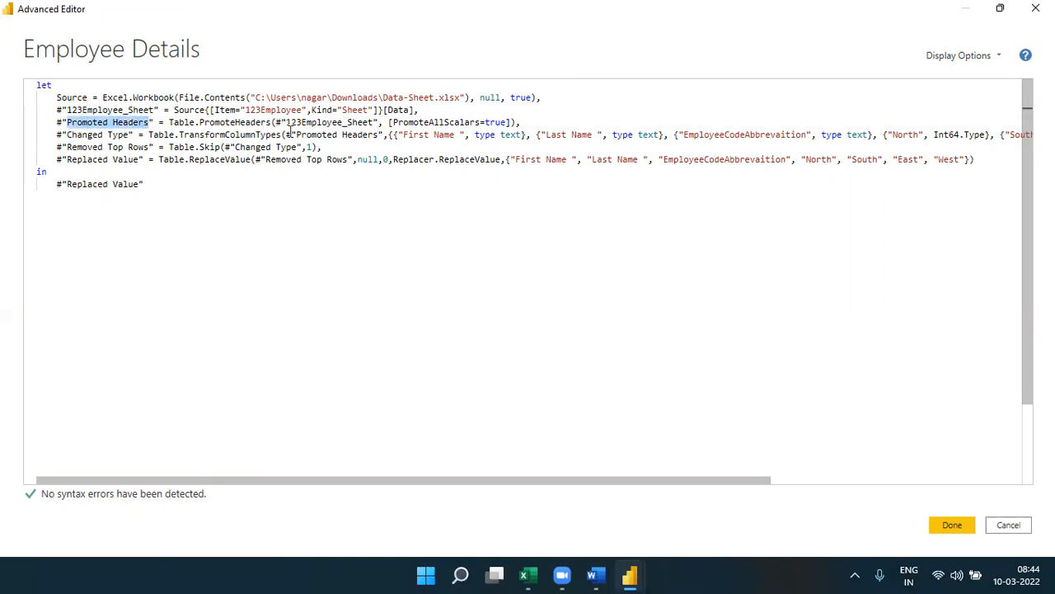
pyautogui.moveTo(290, 132); pyautogui.dragTo(387, 134)
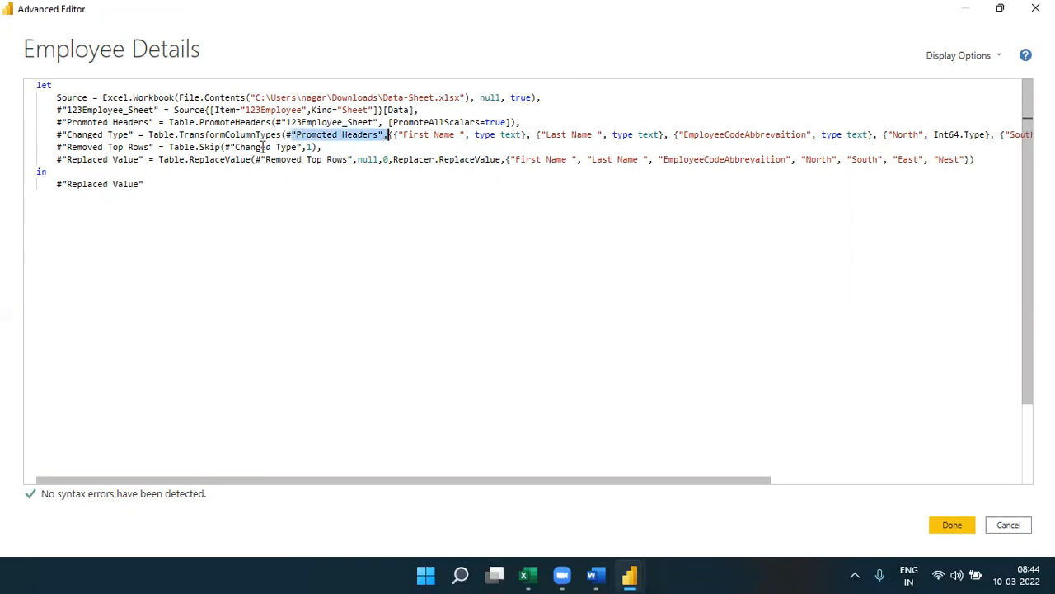
pyautogui.moveTo(132, 138); pyautogui.dragTo(56, 149)
pyautogui.click(73, 97)
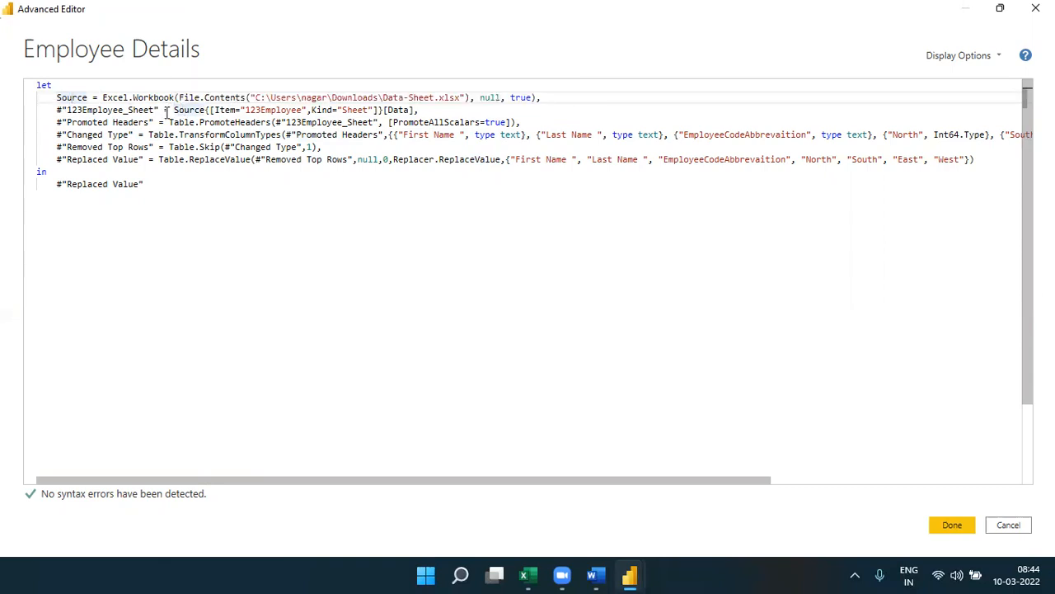
pyautogui.doubleClick(192, 109)
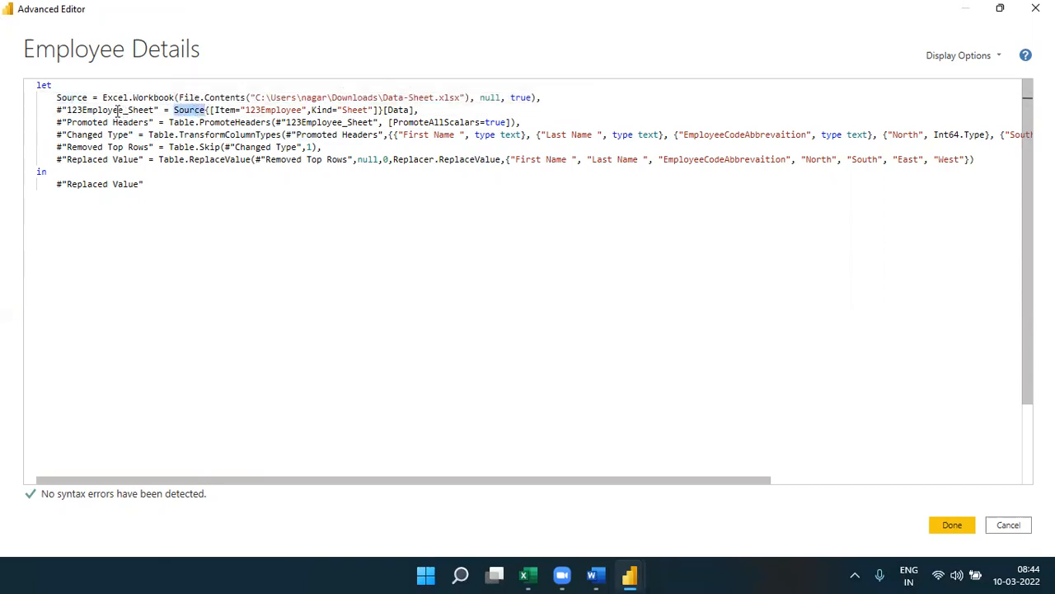
pyautogui.doubleClick(120, 110)
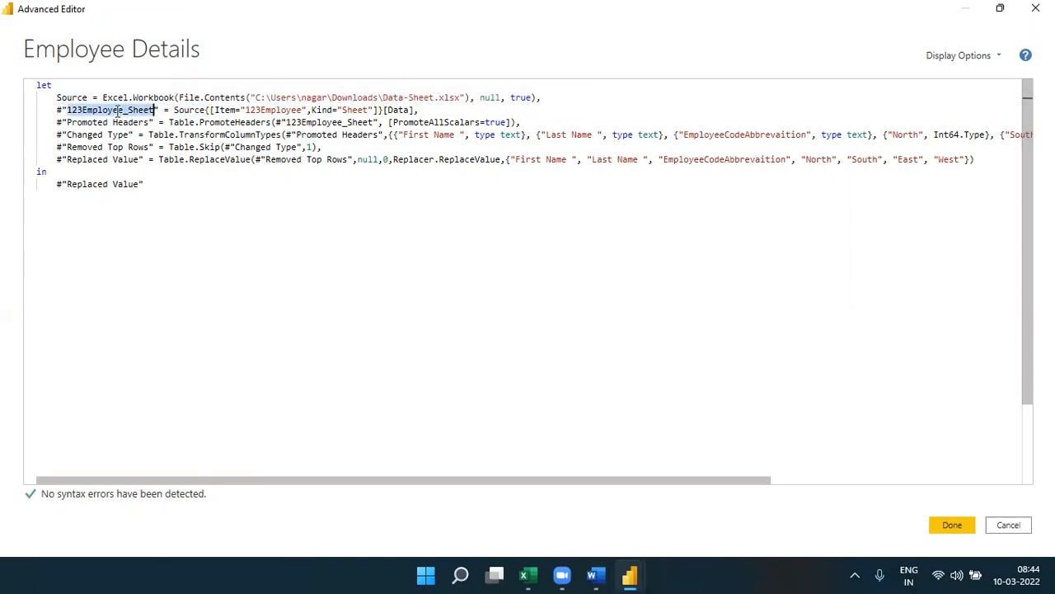
pyautogui.doubleClick(289, 122)
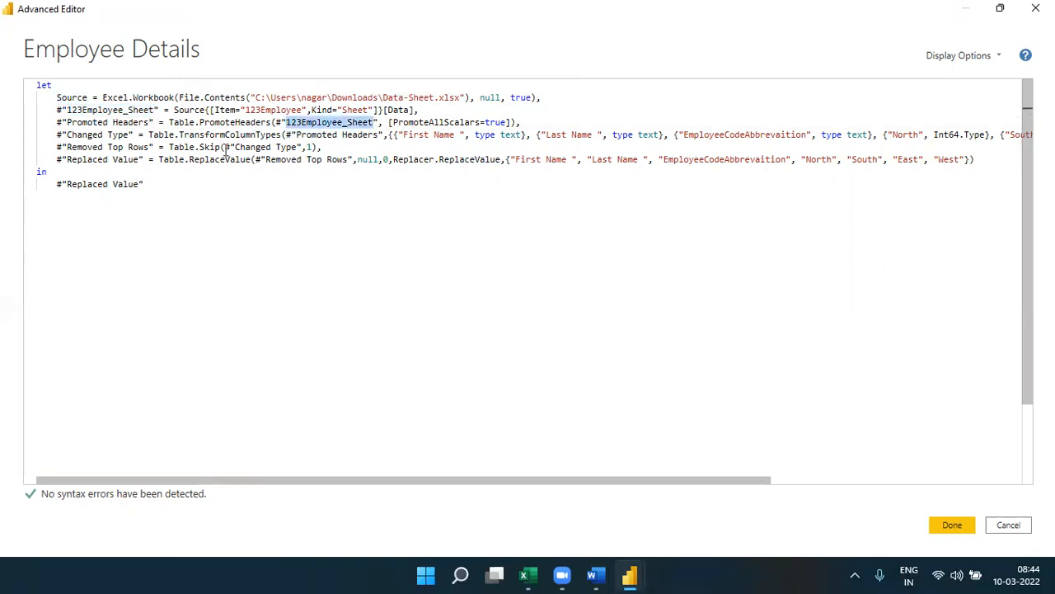
# Examine how the Replaced Value line builds on Removed Top Rows and how let and in structure the Employee Details query.
pyautogui.click(116, 149)
pyautogui.doubleClick(278, 161)
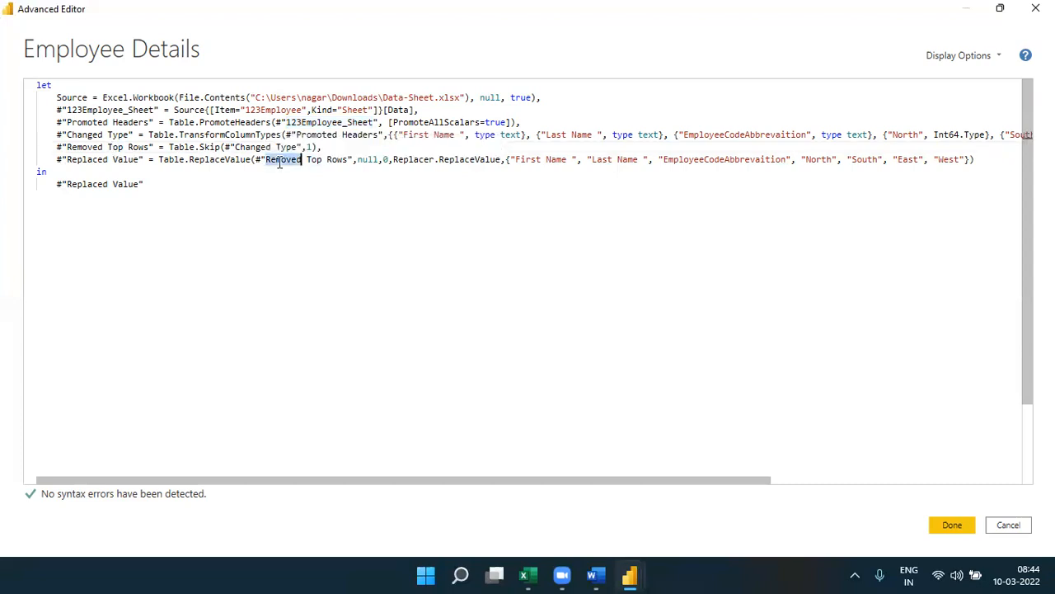
pyautogui.doubleClick(221, 159)
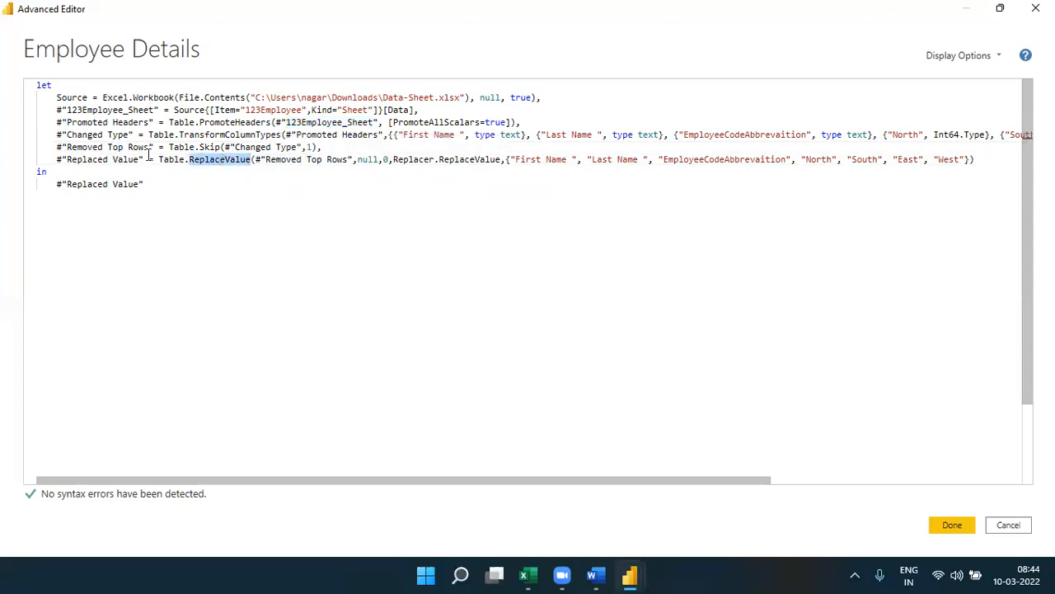
pyautogui.doubleClick(92, 159)
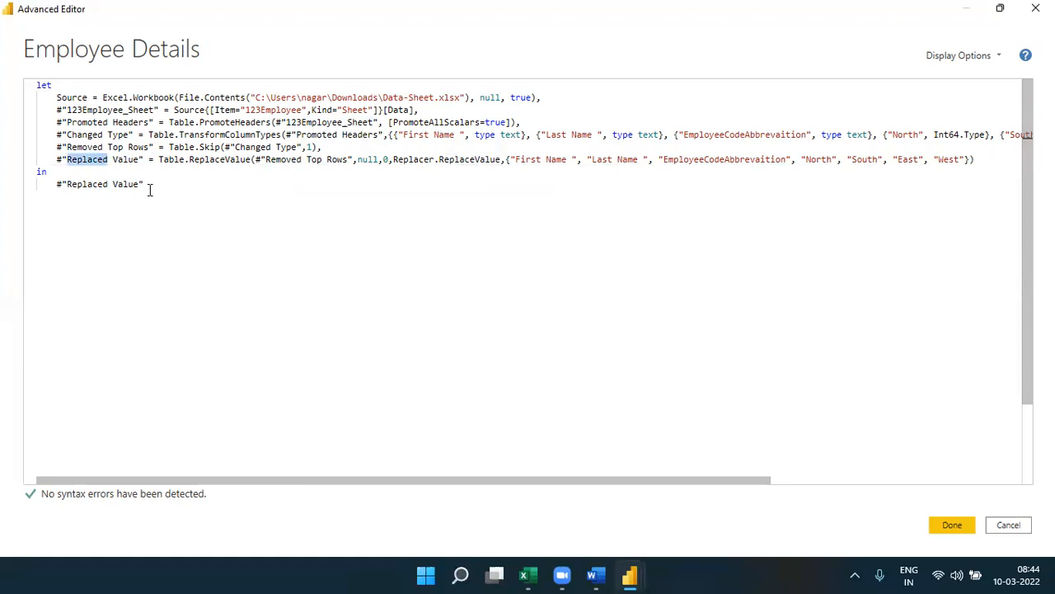
pyautogui.moveTo(138, 183)
pyautogui.moveTo(138, 184); pyautogui.dragTo(68, 183)
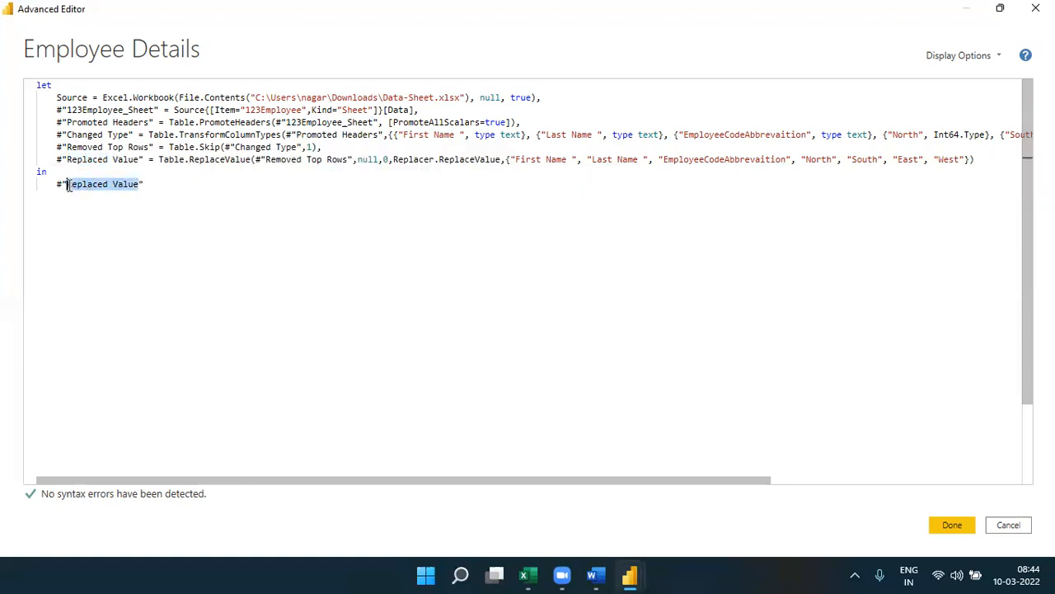
pyautogui.doubleClick(42, 85)
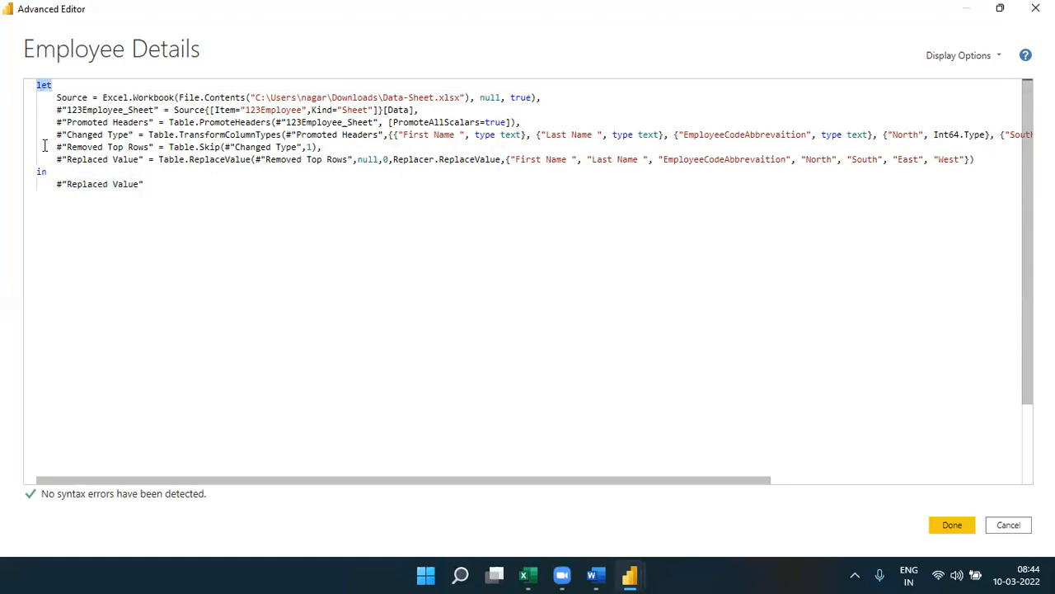
pyautogui.doubleClick(41, 172)
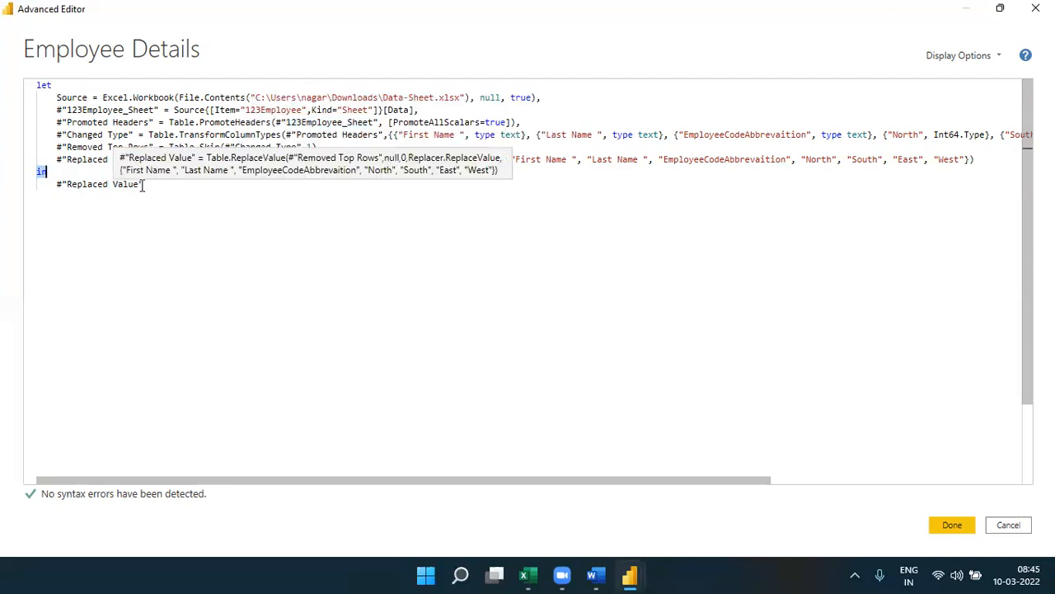
pyautogui.moveTo(143, 183); pyautogui.dragTo(37, 86)
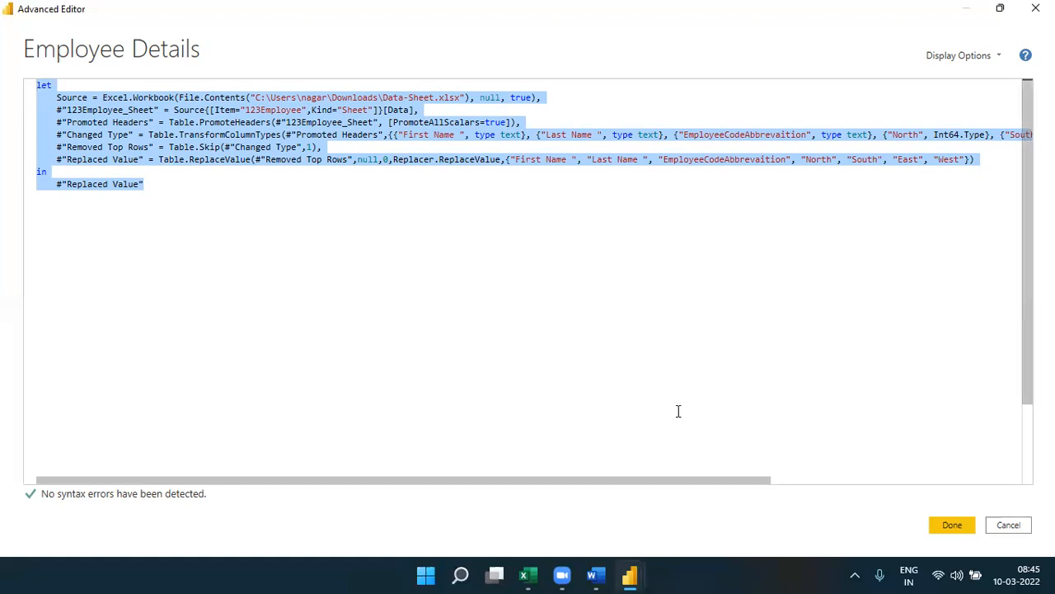
pyautogui.click(580, 351)
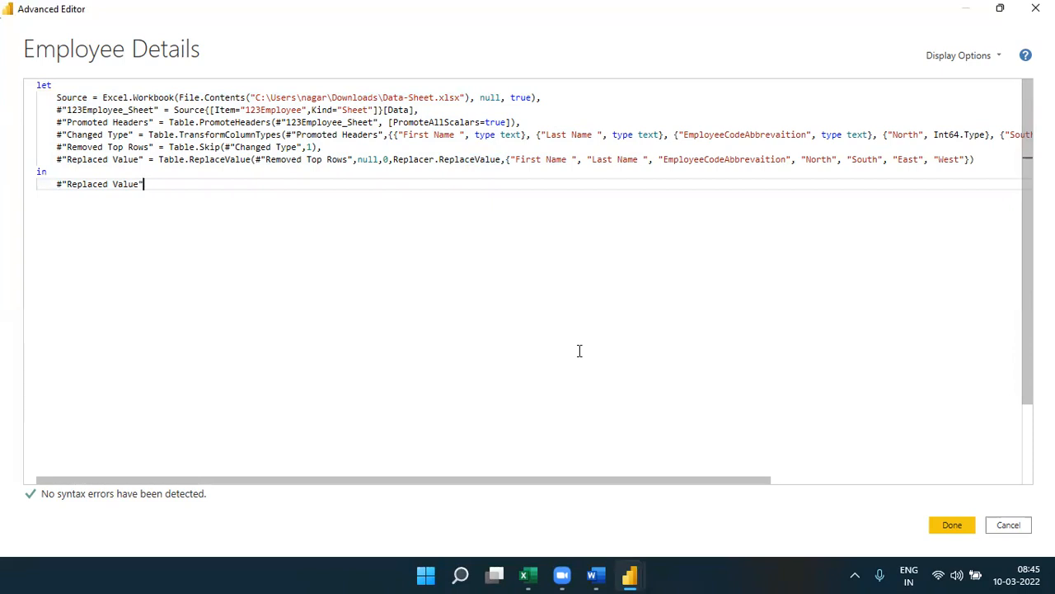
# Review the 123Employee_Sheet reference and the null and 0 arguments of Table.ReplaceValue, and close the Advanced Editor without saving changes.
pyautogui.click(128, 109)
pyautogui.doubleClick(128, 110)
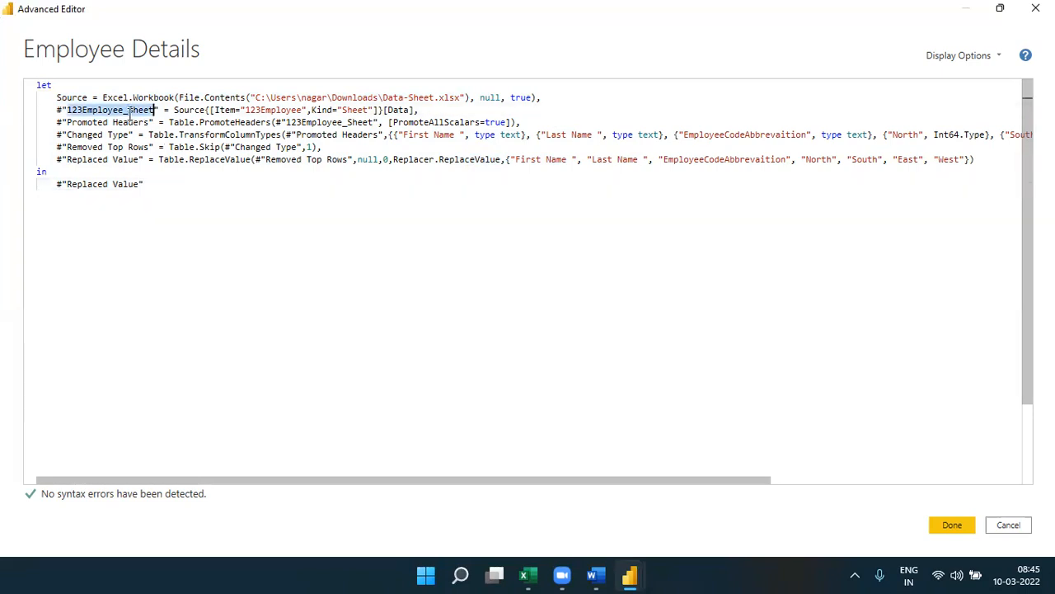
pyautogui.doubleClick(297, 122)
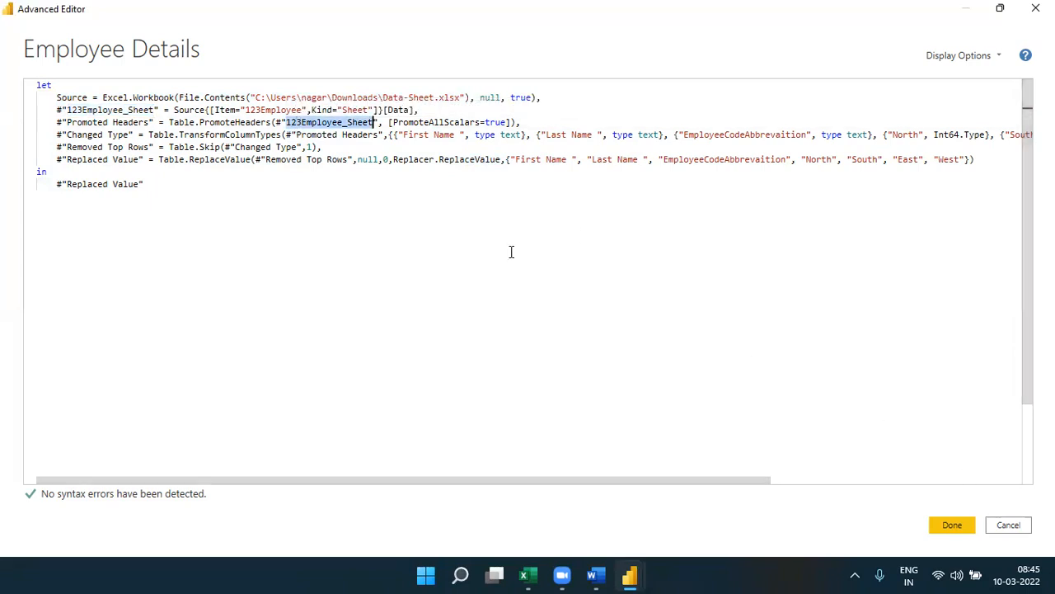
pyautogui.doubleClick(239, 160)
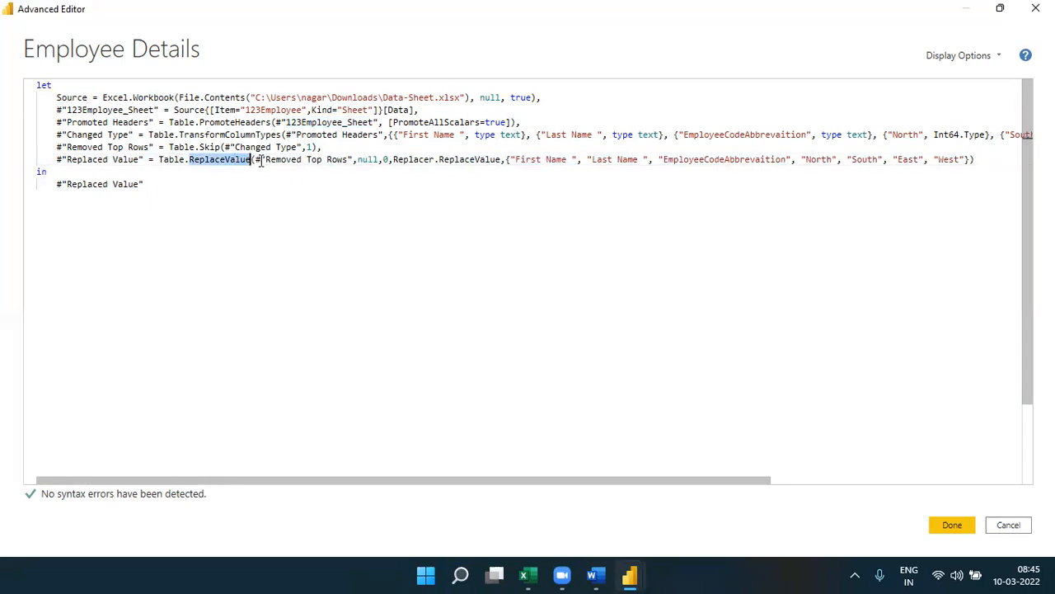
pyautogui.click(361, 160)
pyautogui.doubleClick(379, 160)
pyautogui.click(383, 160)
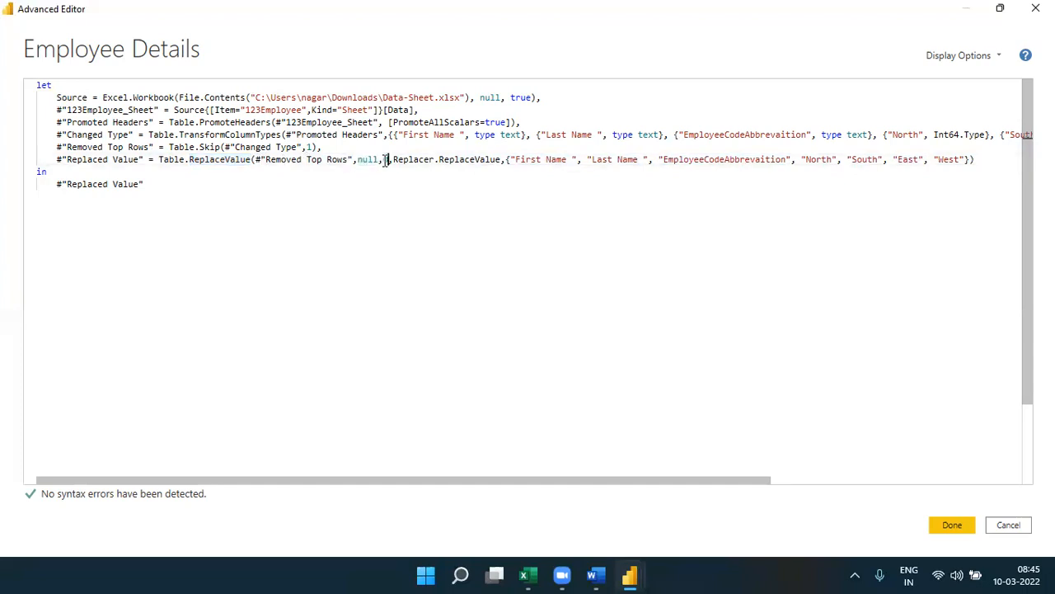
pyautogui.click(1008, 526)
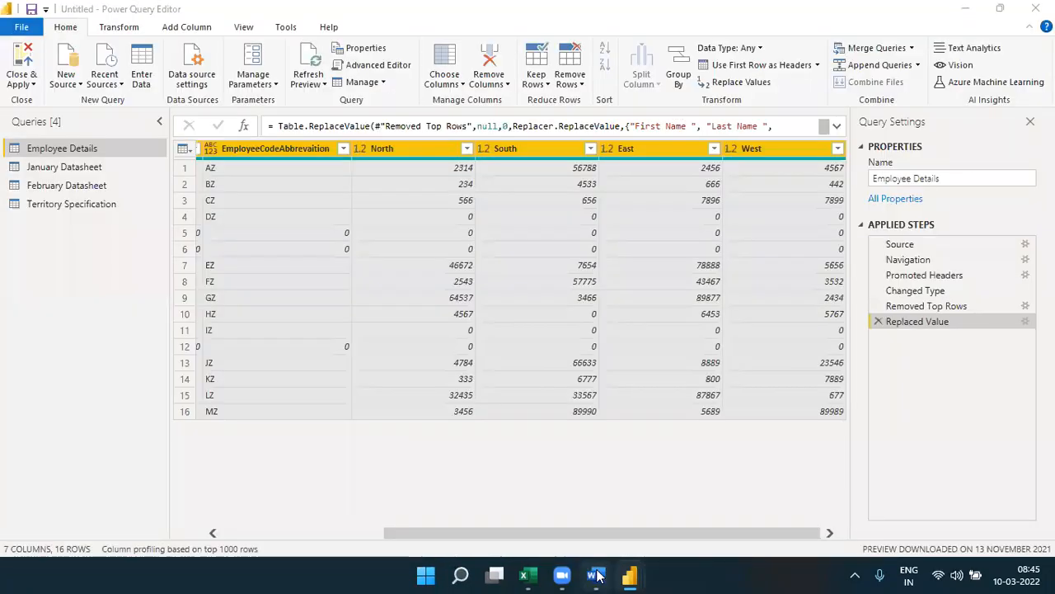
# Switch to the Word guide and read from Replace Null Value through the Remove Unnecessary Rows instructions and its First Name filter example.
pyautogui.click(598, 575)
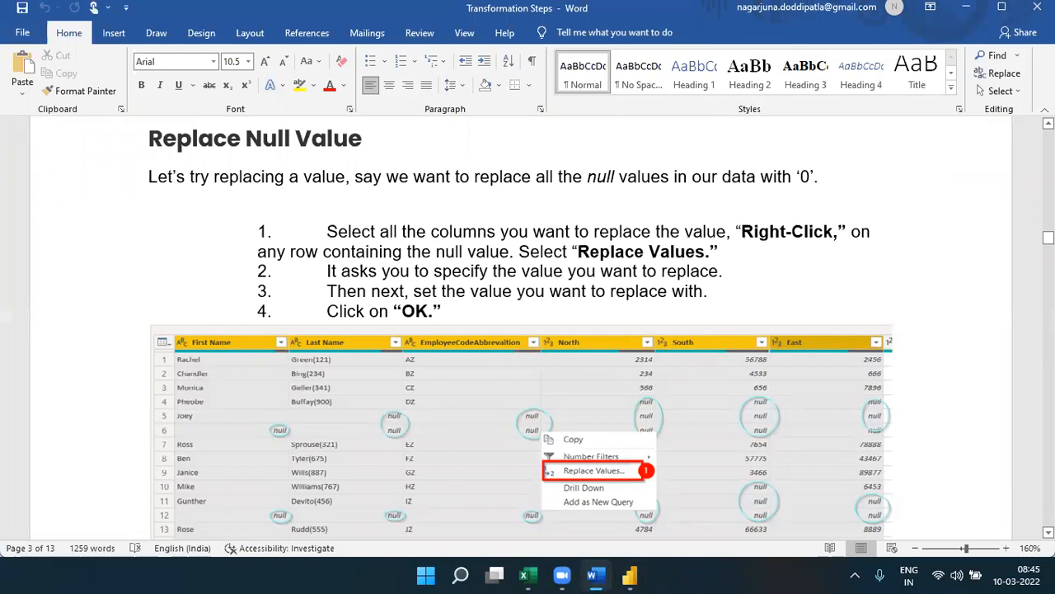
pyautogui.scroll(-1, 583, 337)
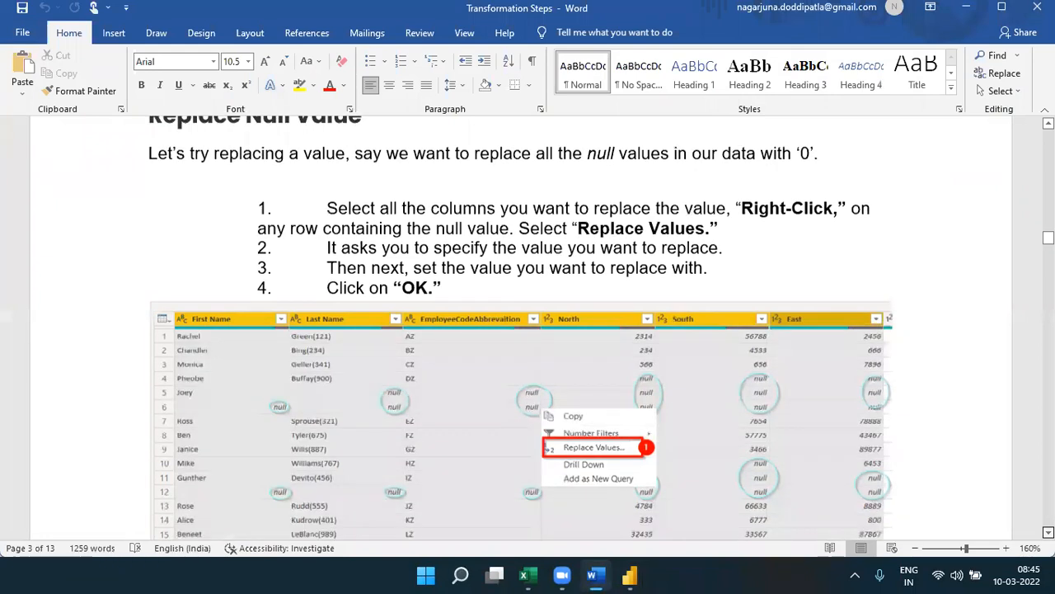
pyautogui.scroll(-5, 521, 330)
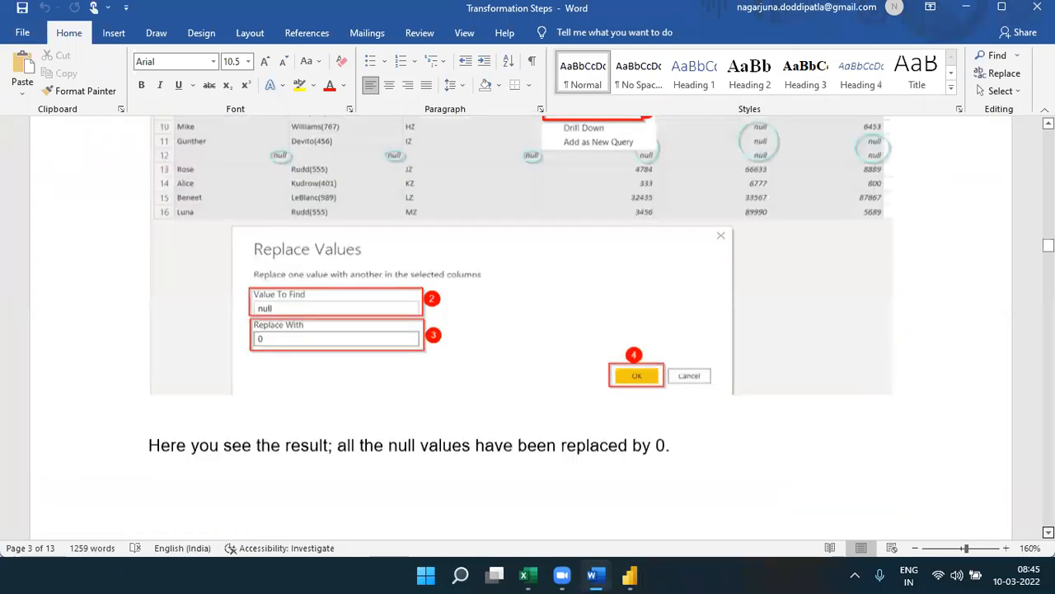
pyautogui.scroll(-2, 521, 330)
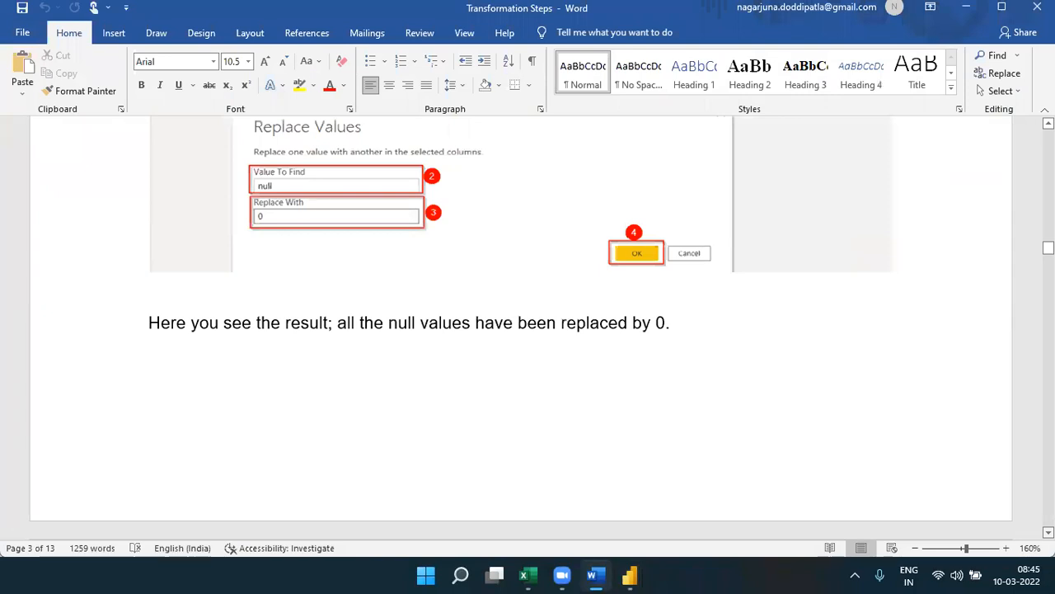
pyautogui.scroll(-2, 521, 330)
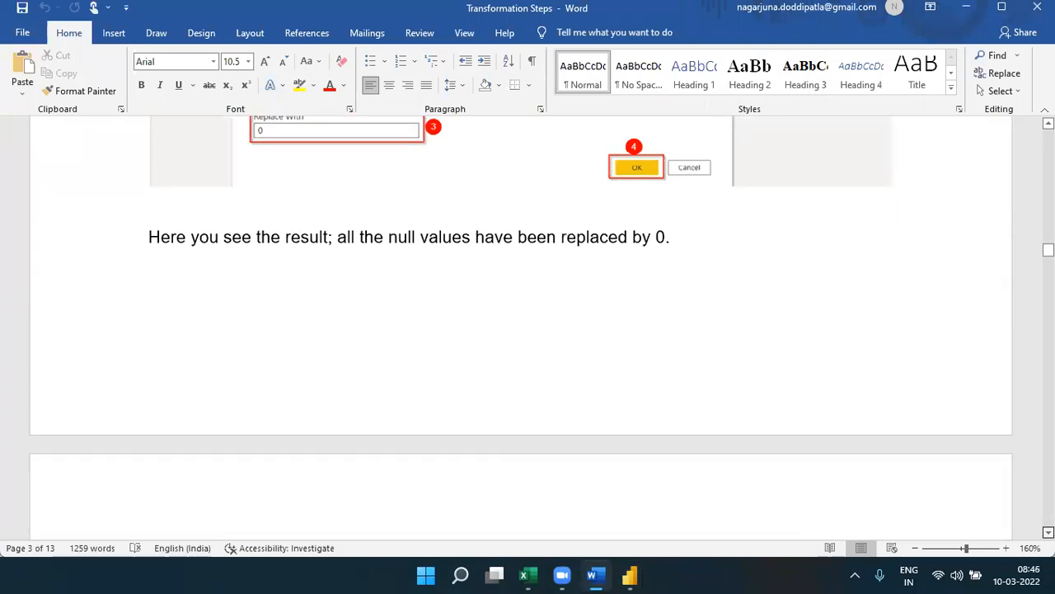
pyautogui.scroll(-4, 521, 330)
pyautogui.scroll(-3, 521, 330)
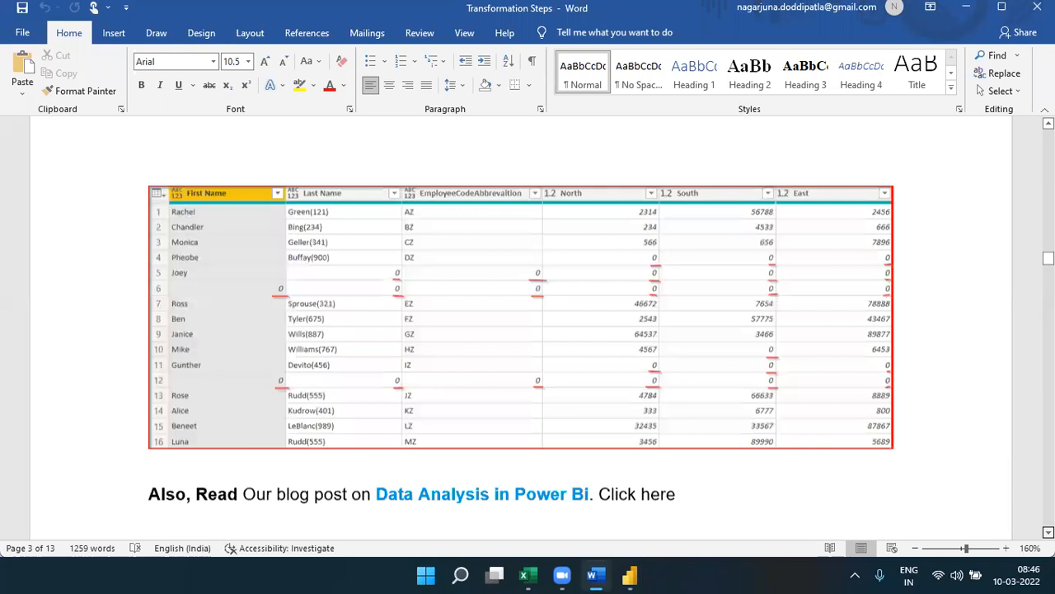
pyautogui.scroll(-6, 521, 329)
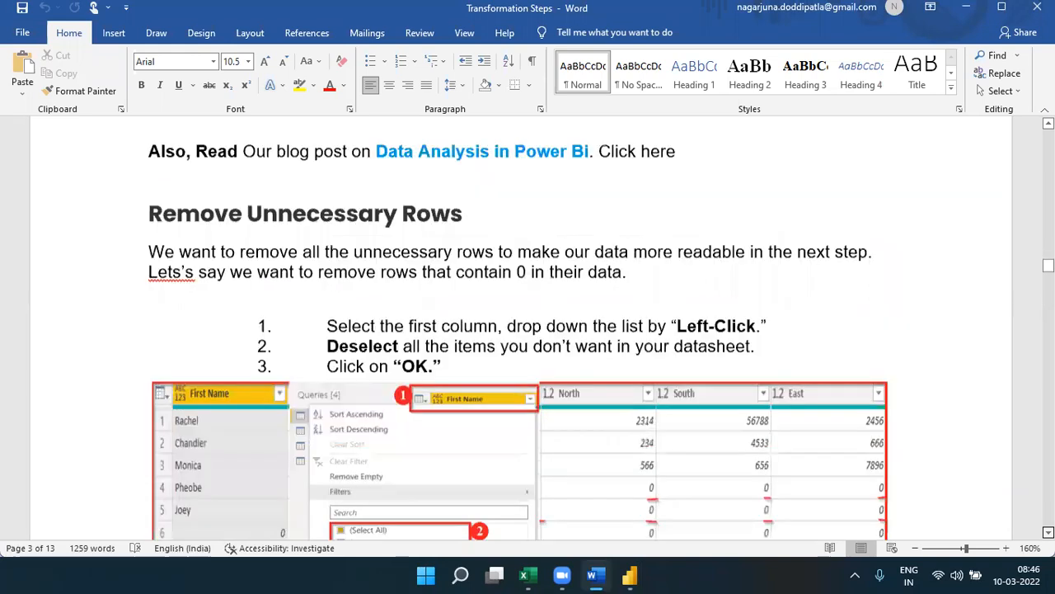
pyautogui.scroll(-2, 521, 330)
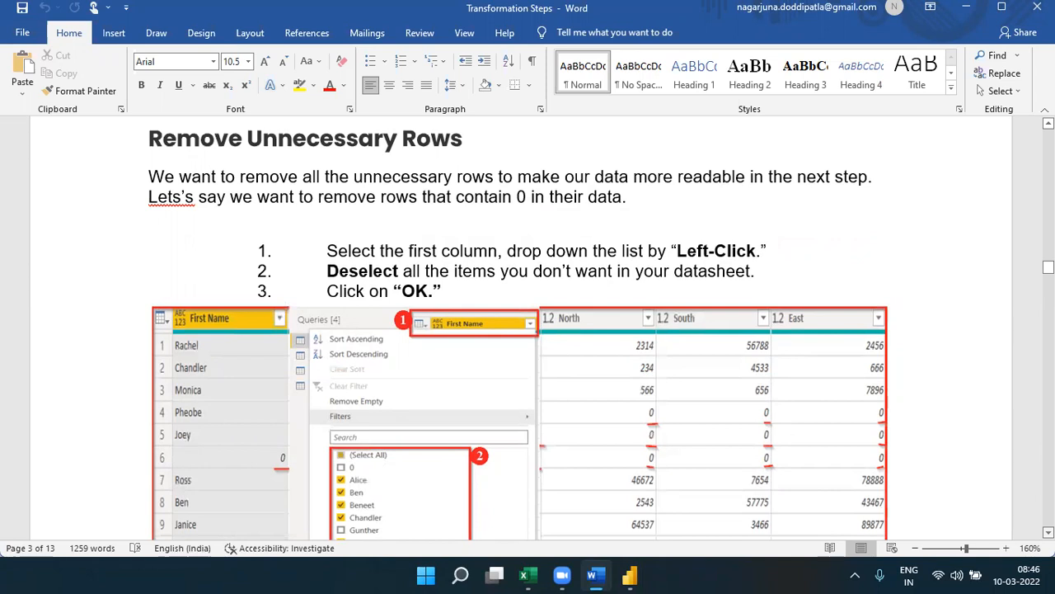
pyautogui.scroll(-3, 601, 334)
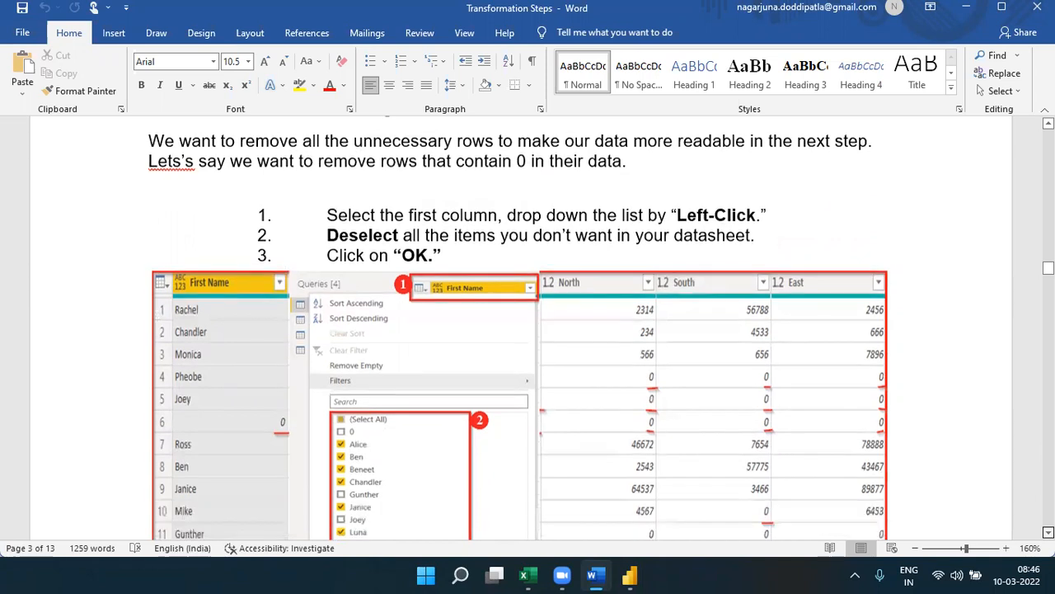
pyautogui.scroll(-3, 602, 330)
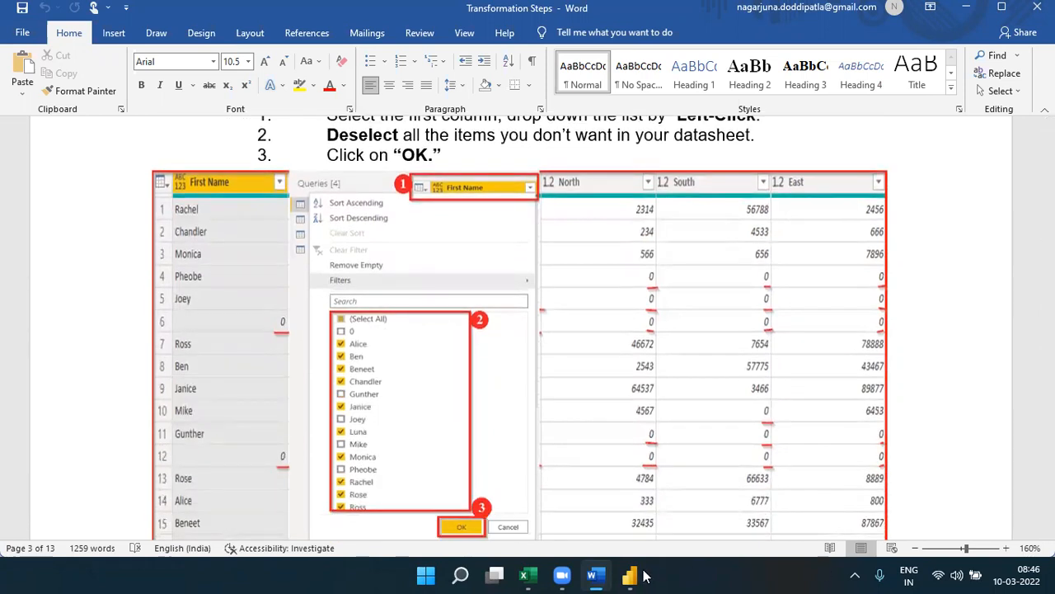
# Return to Power Query Editor and compare the Employee Details columns, starting at First Name, with the guide's Remove Unnecessary Rows example.
pyautogui.moveTo(645, 575)
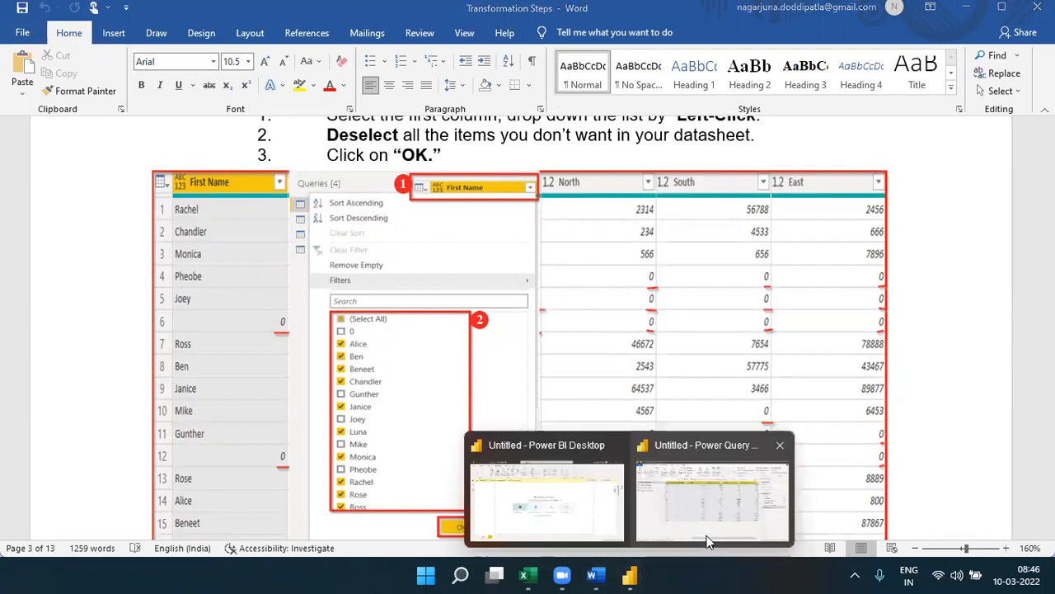
pyautogui.click(798, 499)
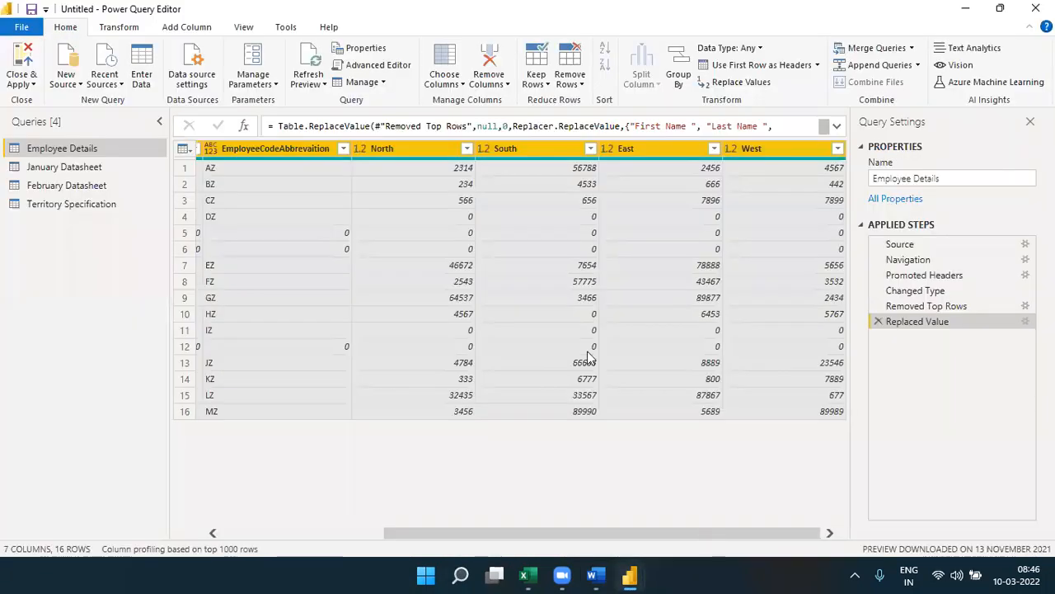
pyautogui.click(369, 532)
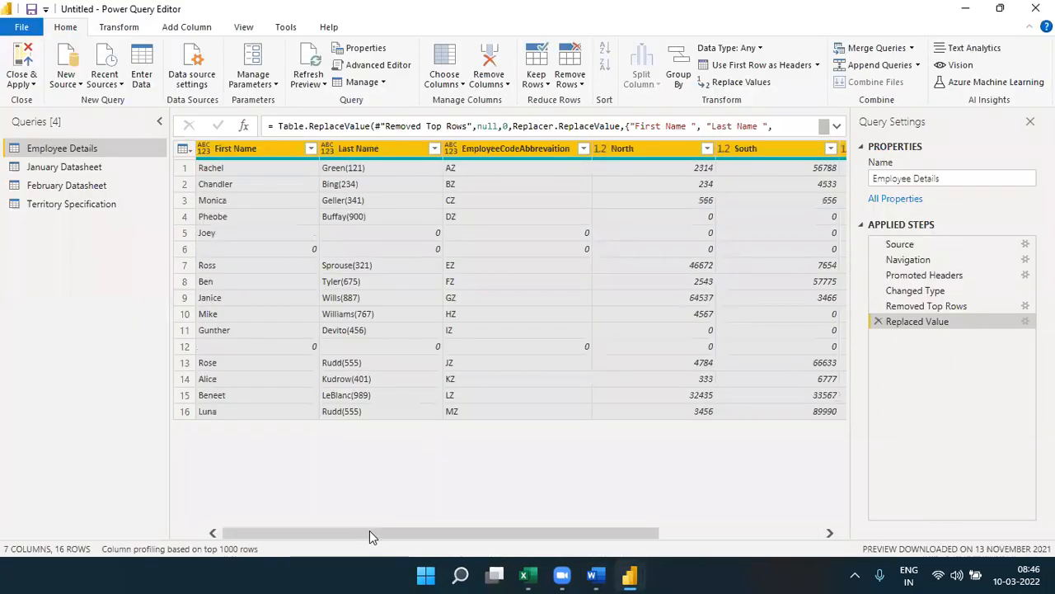
pyautogui.click(597, 575)
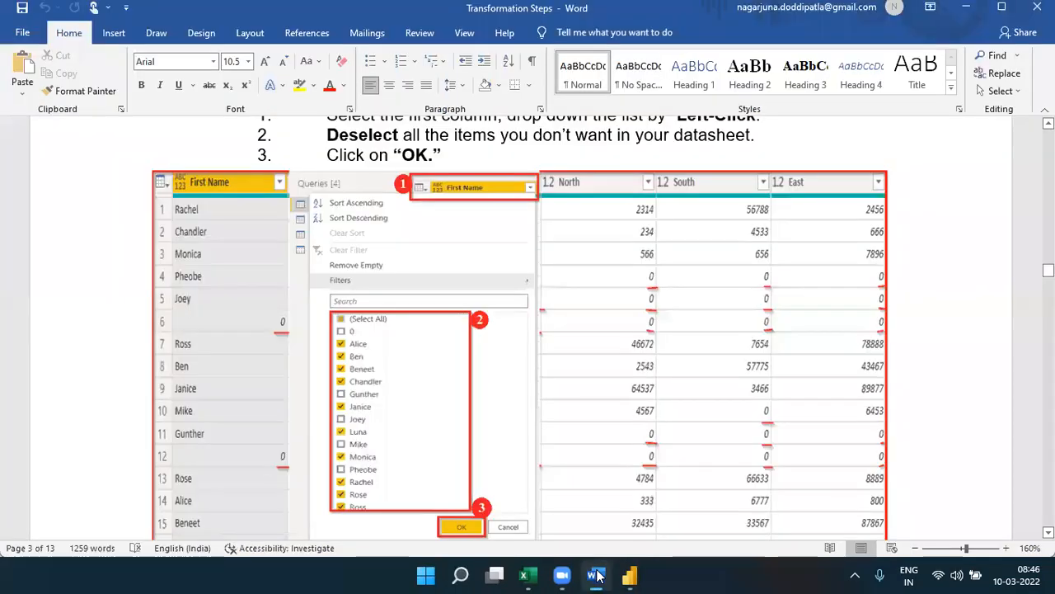
pyautogui.click(597, 575)
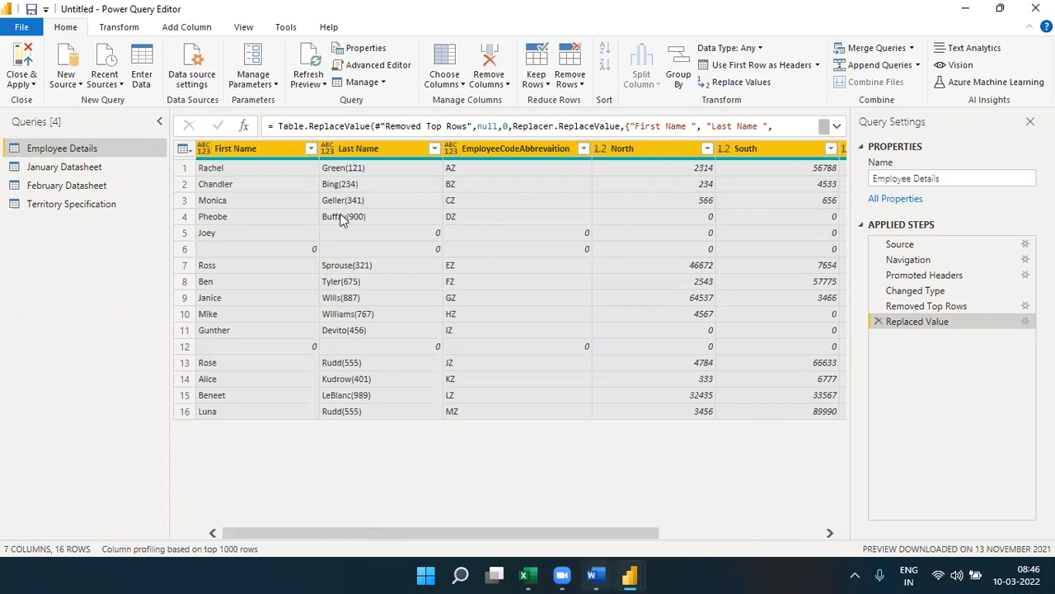
# In the First Name filter of Employee Details, exclude 0 and the first two names left unselected in the Word guide's example.
pyautogui.click(311, 149)
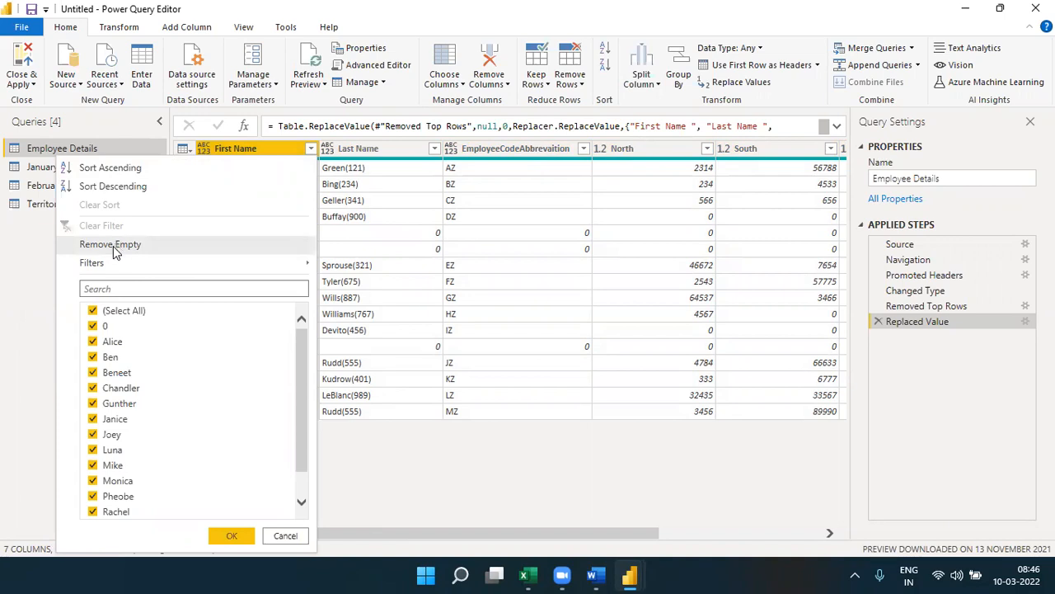
pyautogui.click(93, 311)
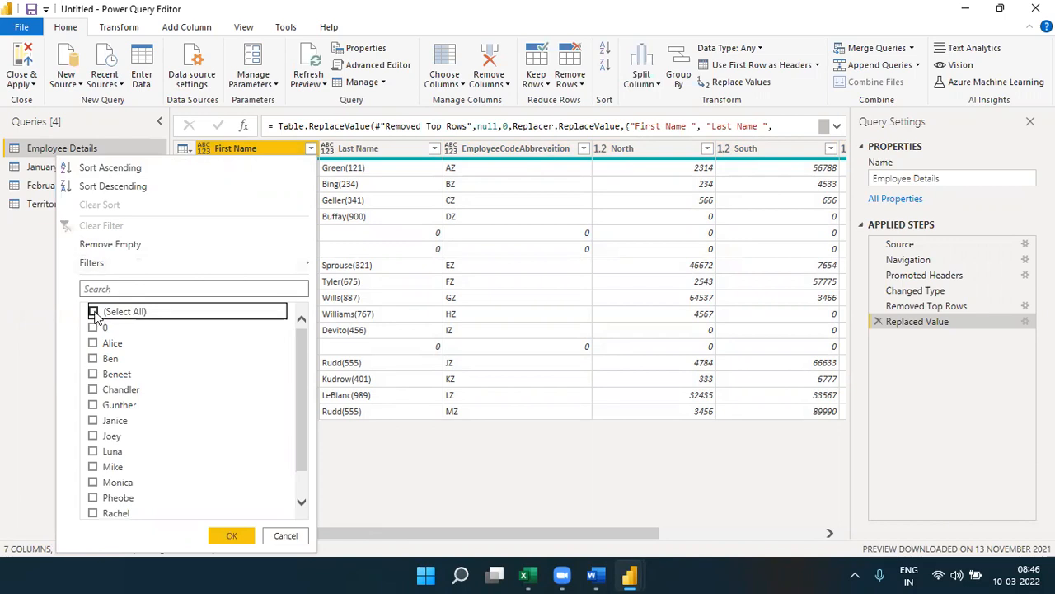
pyautogui.click(587, 574)
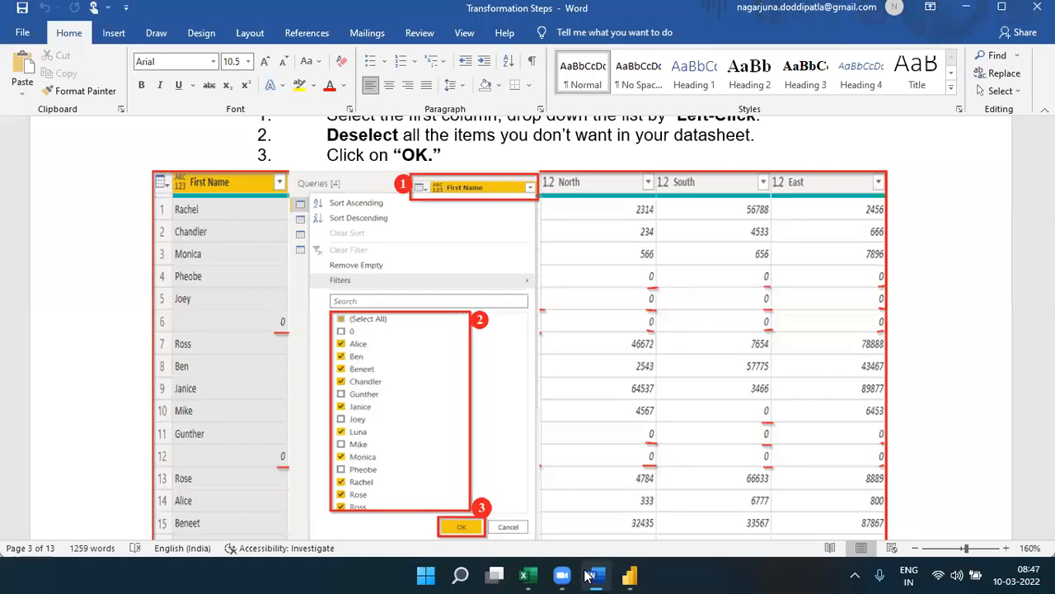
pyautogui.click(587, 575)
pyautogui.click(95, 328)
pyautogui.click(93, 404)
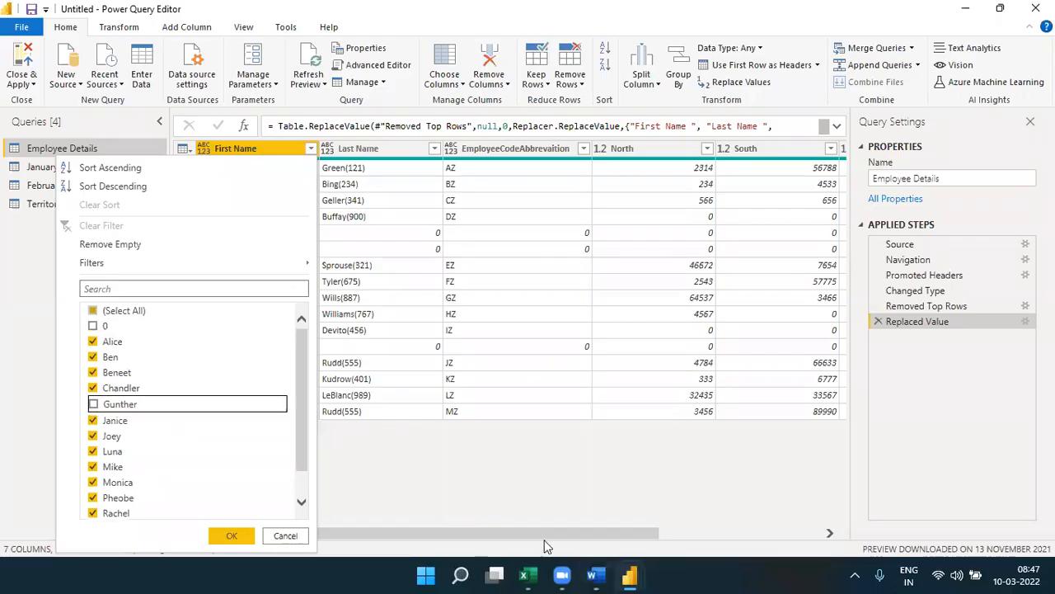
pyautogui.click(597, 574)
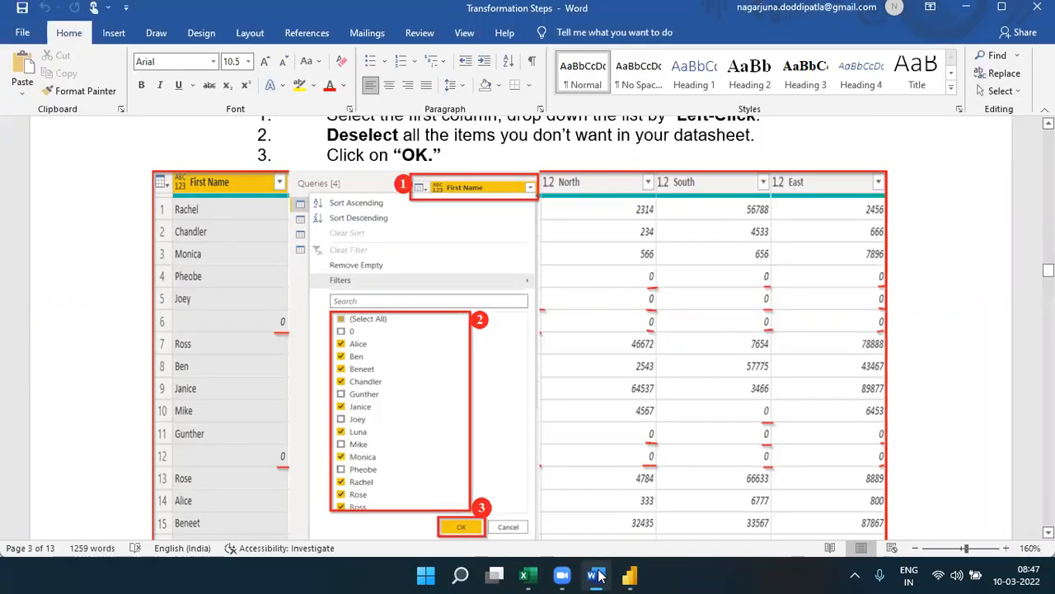
pyautogui.click(597, 575)
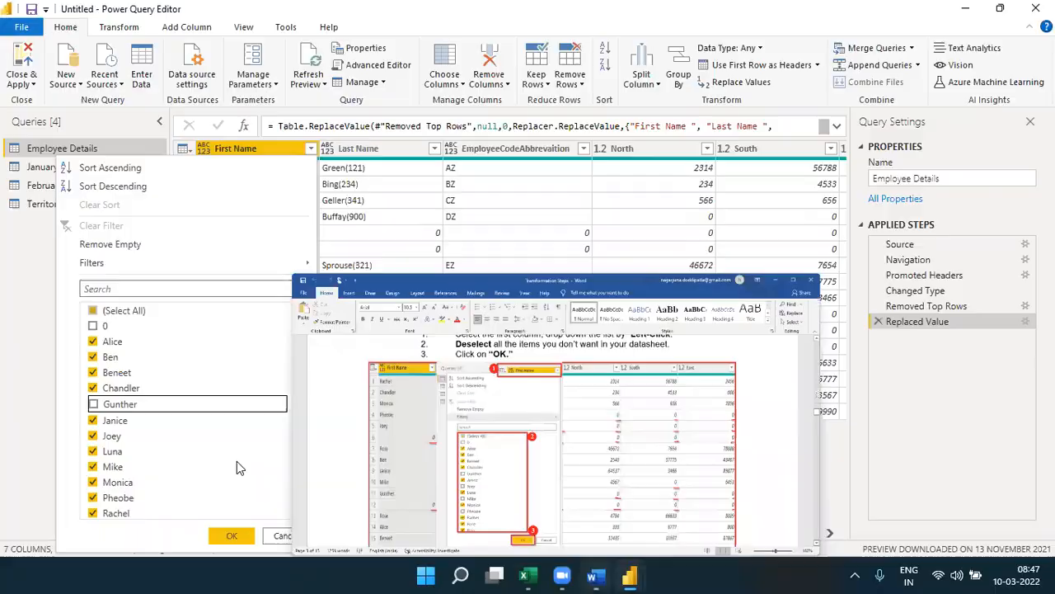
pyautogui.click(97, 438)
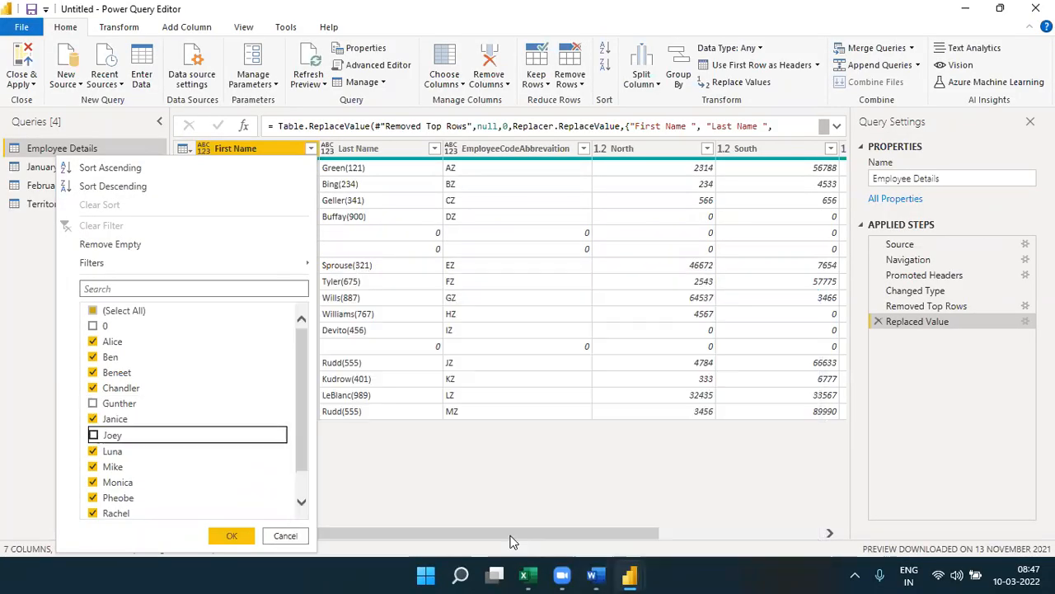
# Exclude the other two names the guide leaves unselected and apply the First Name filter to Employee Details.
pyautogui.click(594, 575)
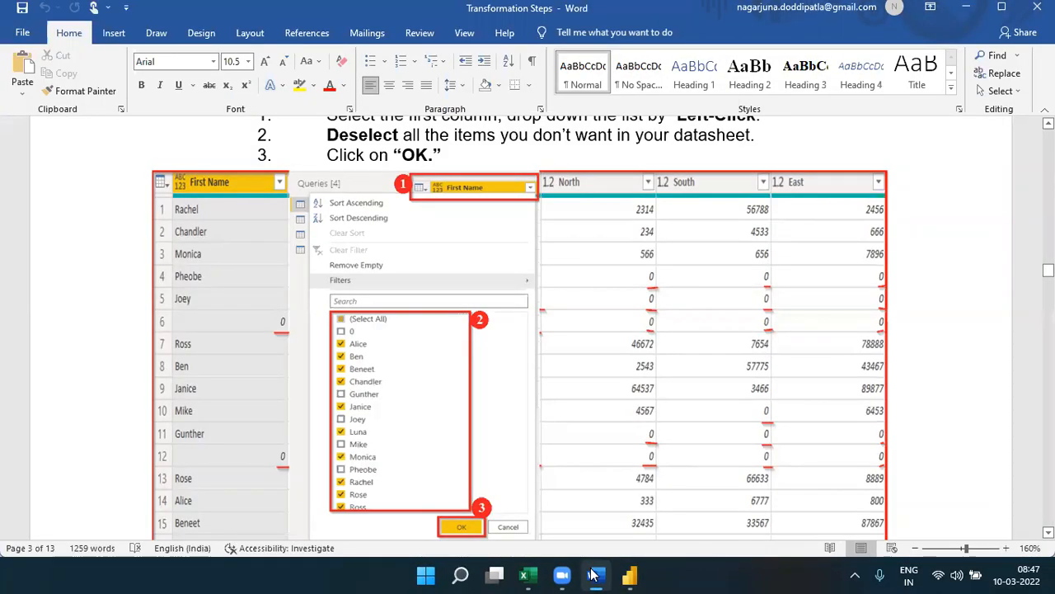
pyautogui.click(593, 574)
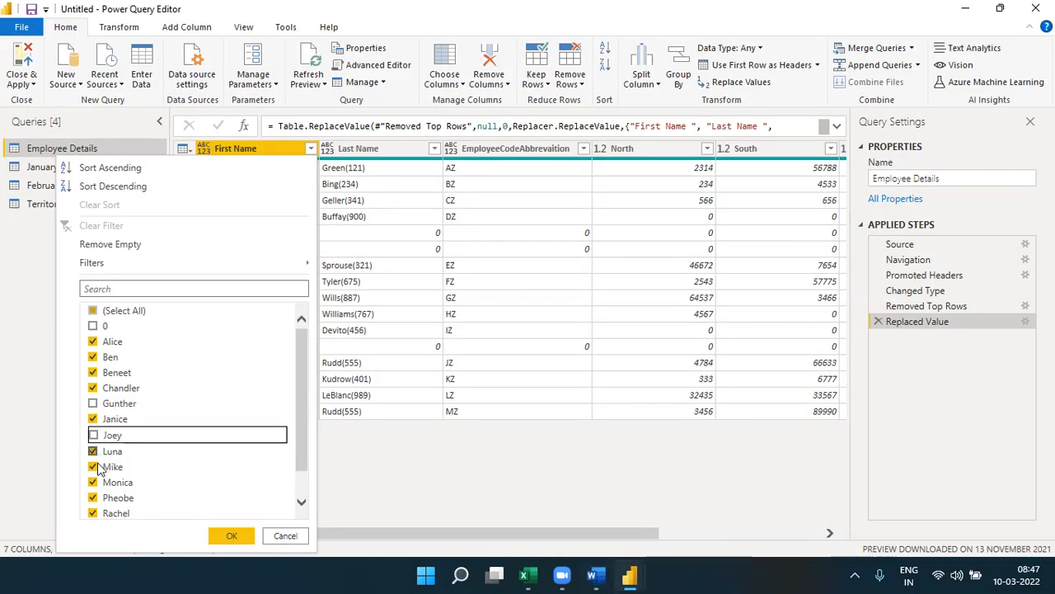
pyautogui.click(93, 467)
pyautogui.click(94, 497)
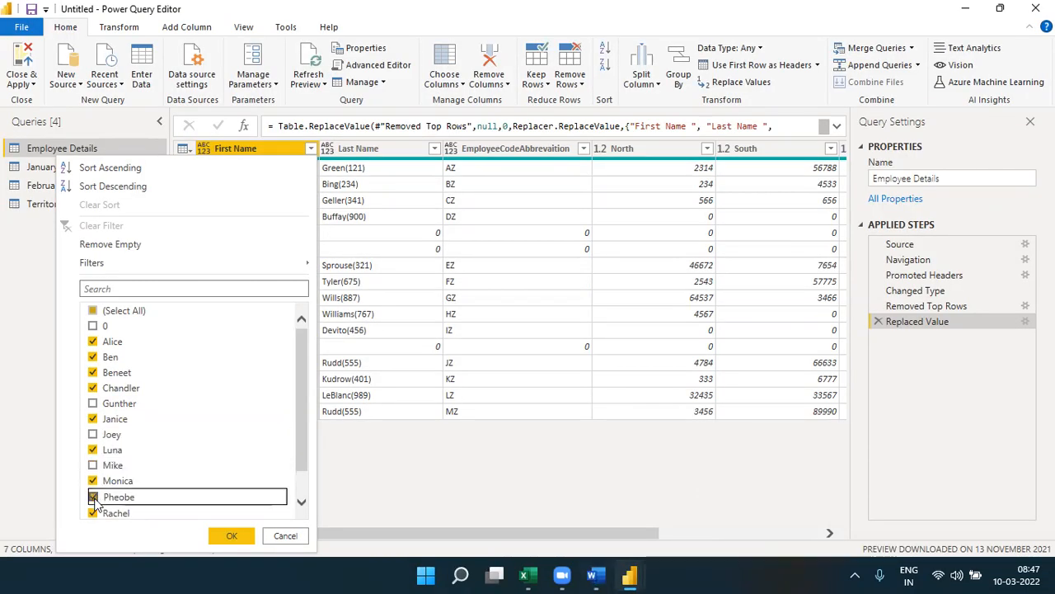
pyautogui.click(593, 574)
pyautogui.click(591, 575)
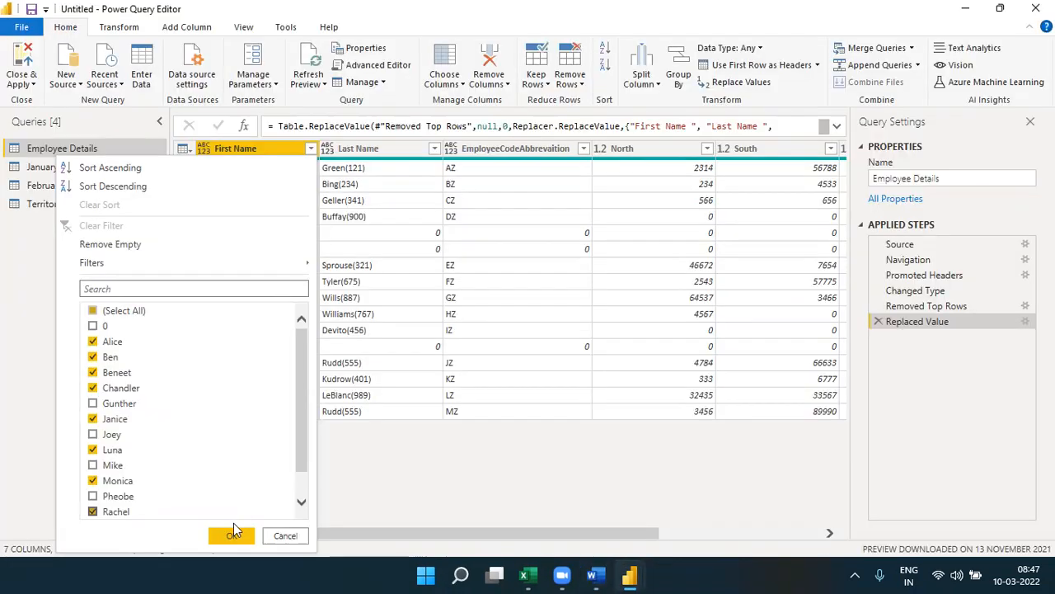
pyautogui.click(233, 536)
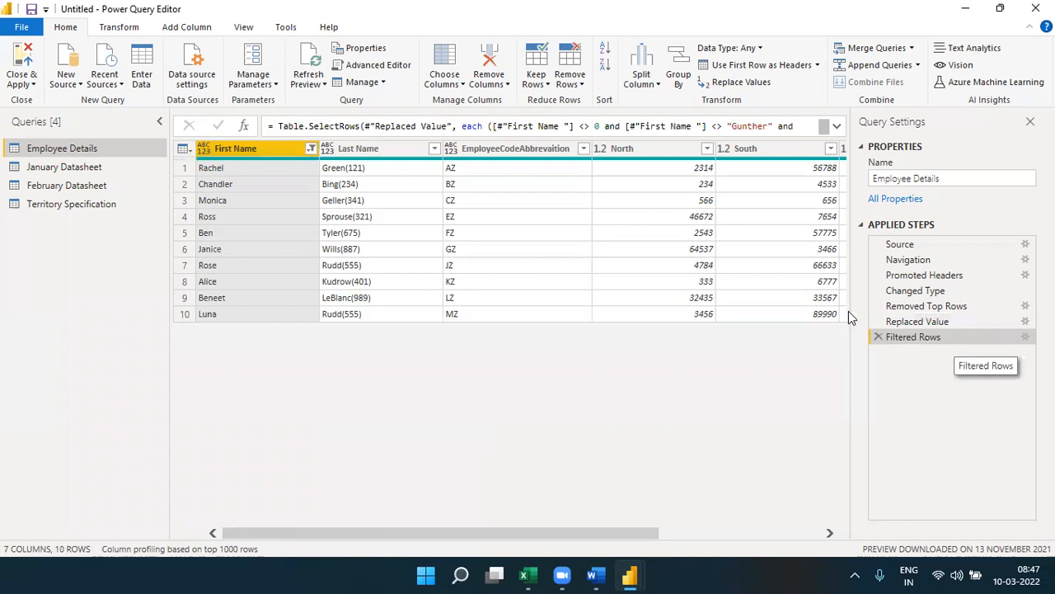
# Review the full Filtered Rows line with Table.SelectRows in the Employee Details M code, and close the Advanced Editor.
pyautogui.click(387, 67)
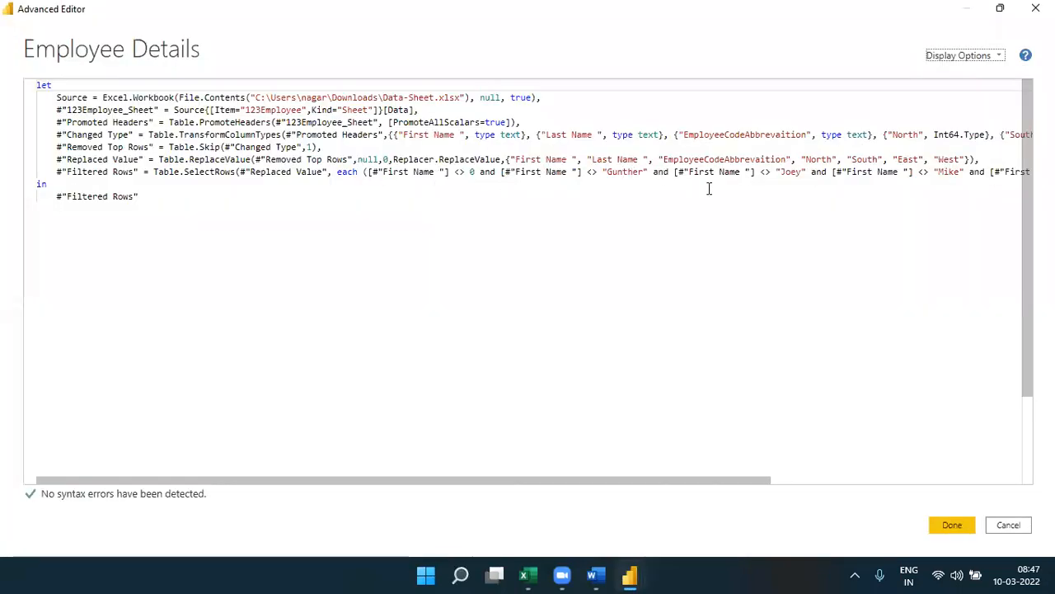
pyautogui.moveTo(610, 484); pyautogui.dragTo(812, 470)
pyautogui.hscroll(-6, 672, 450)
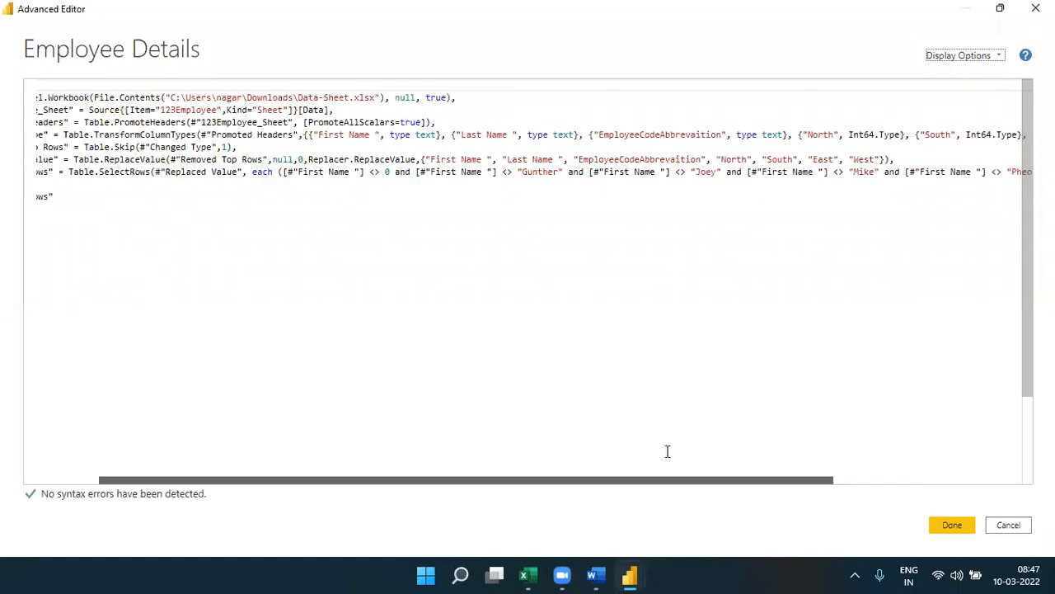
pyautogui.hscroll(-2, 633, 451)
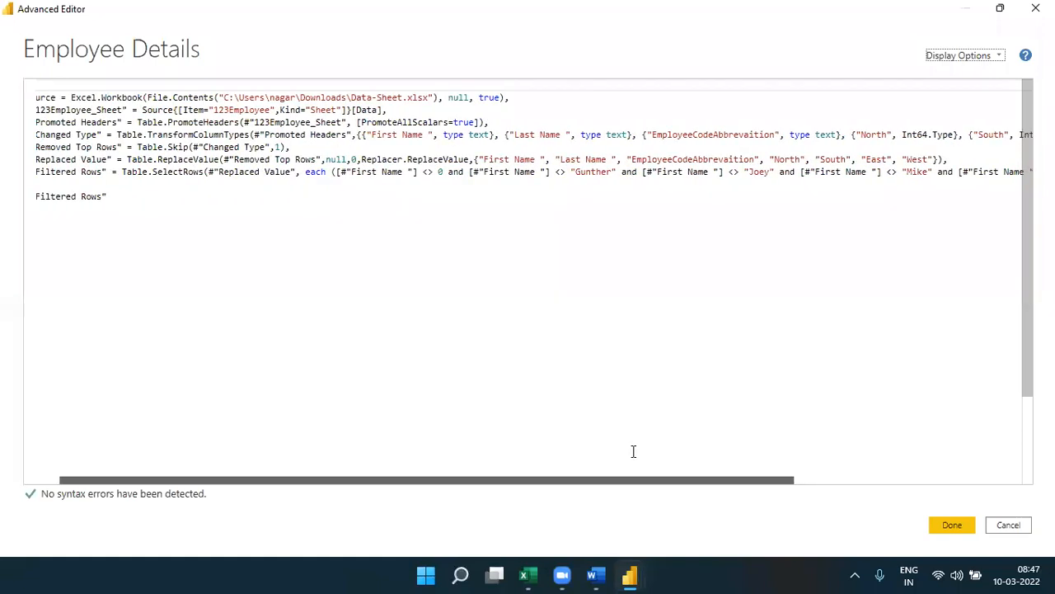
pyautogui.hscroll(-2, 575, 450)
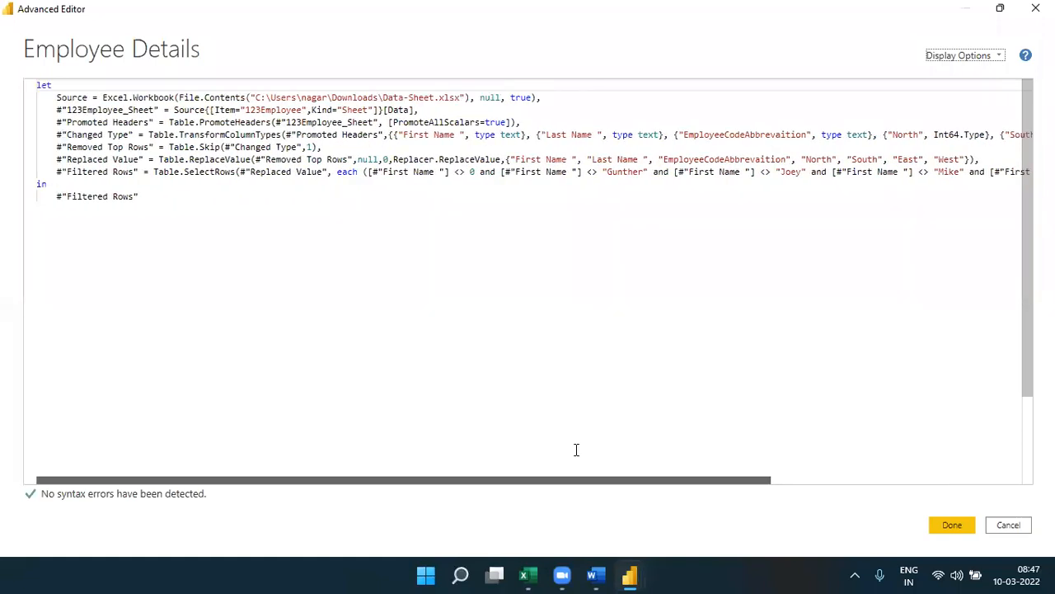
pyautogui.click(942, 523)
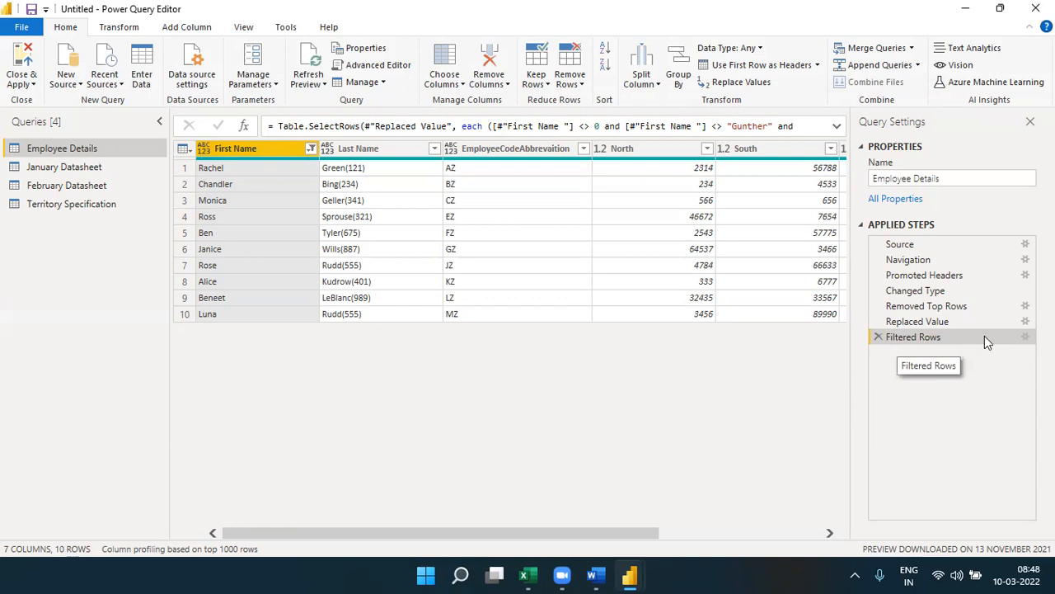
# Examine the advanced does-not-equal conditions of the Filtered Rows step and close its settings without changes.
pyautogui.click(1025, 337)
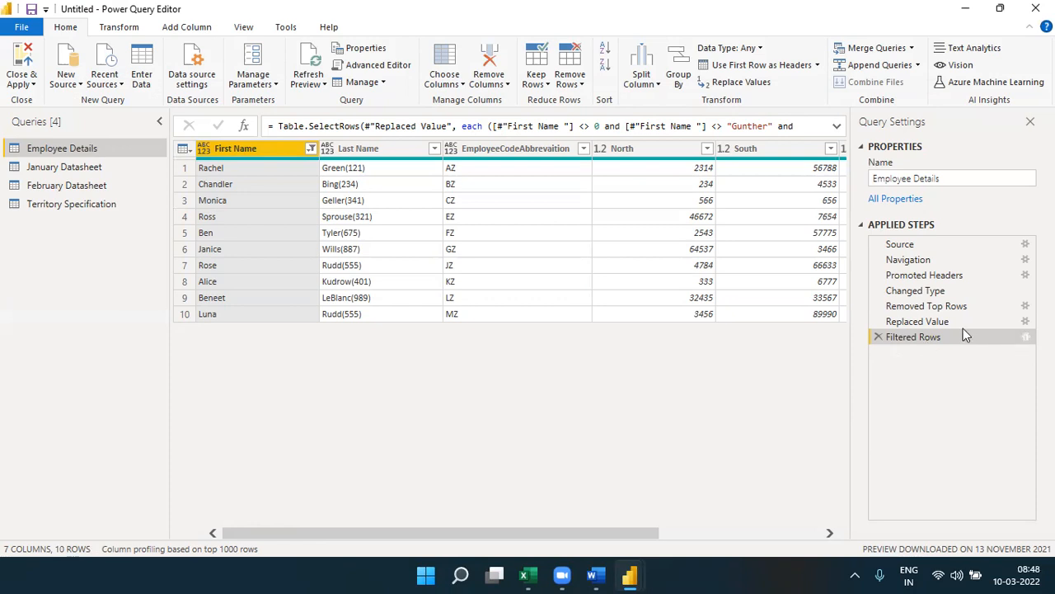
pyautogui.click(1025, 337)
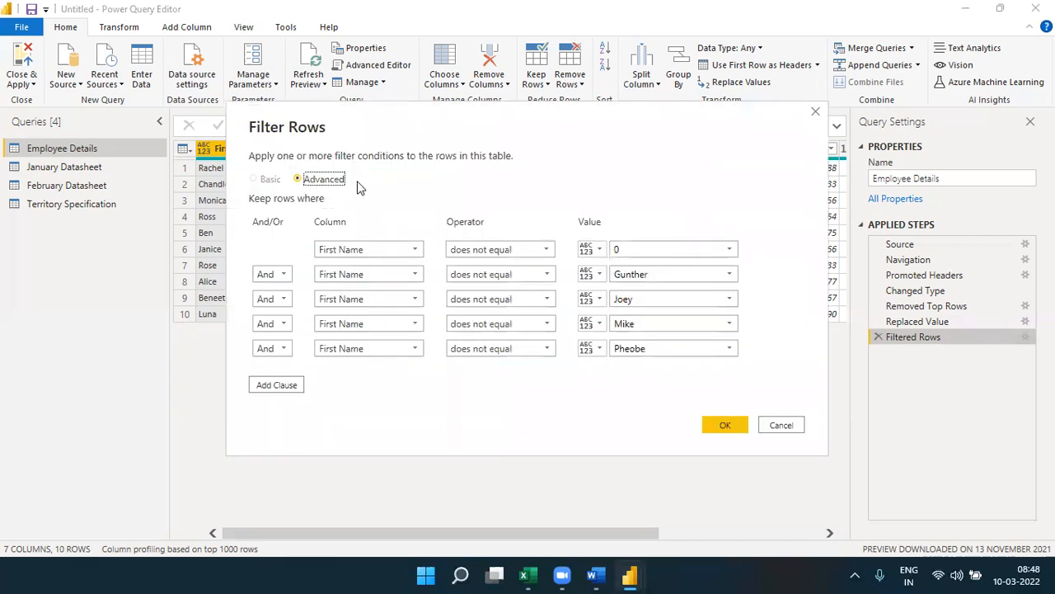
pyautogui.click(815, 114)
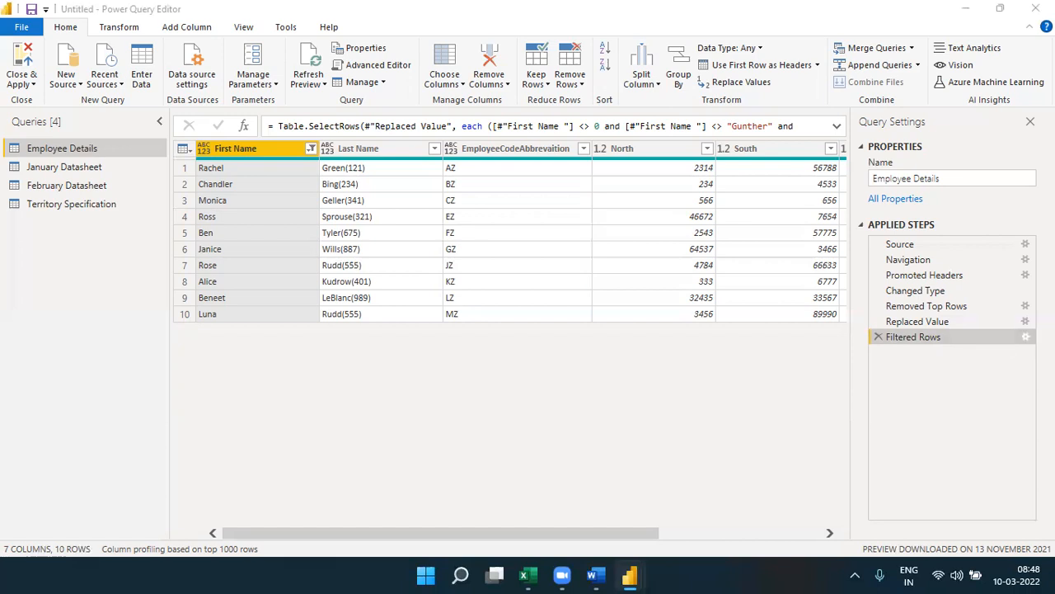
pyautogui.click(1026, 336)
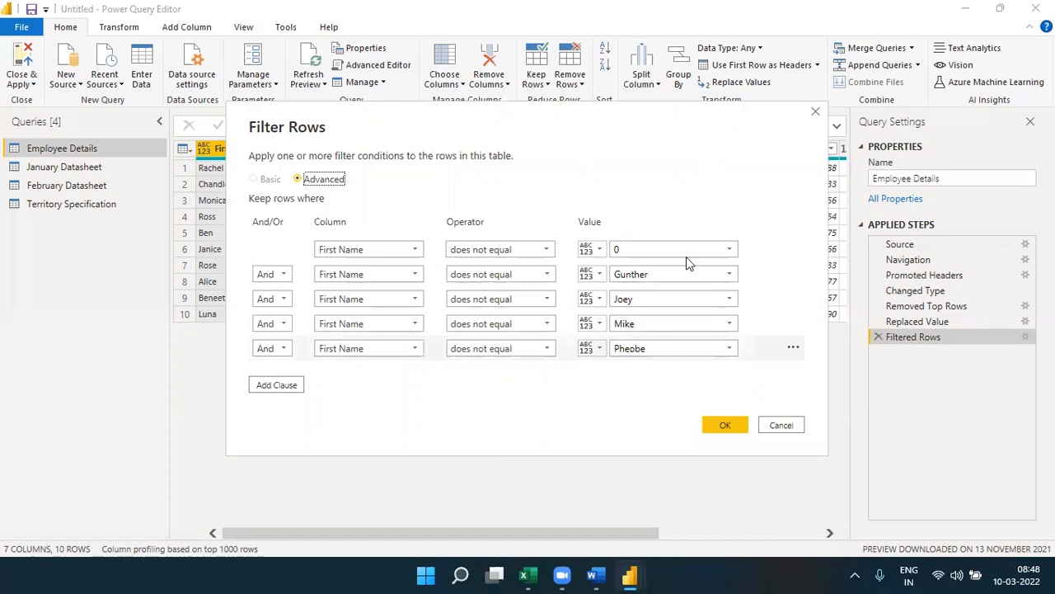
pyautogui.click(815, 115)
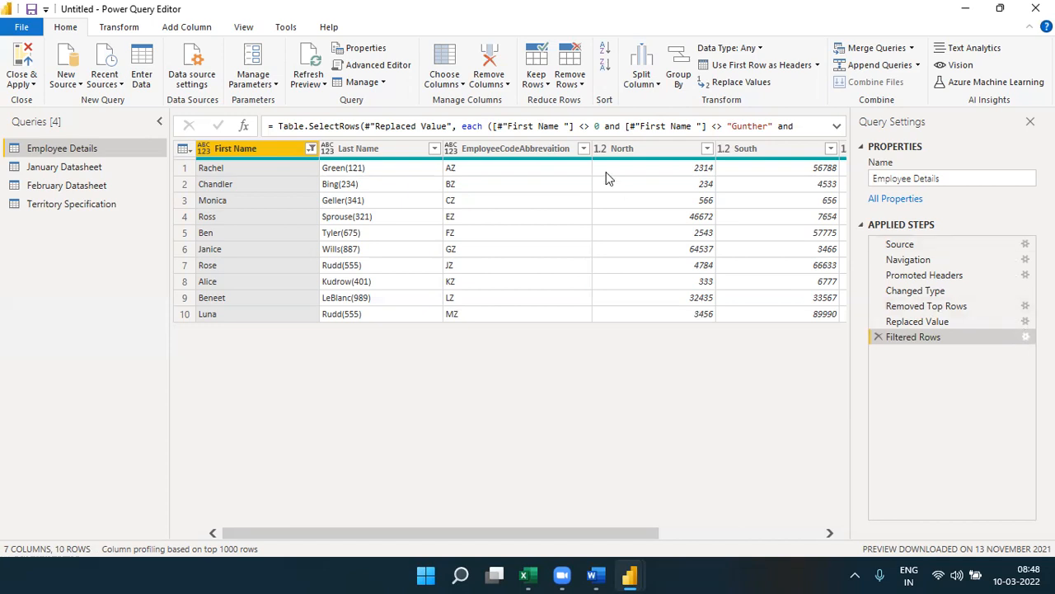
# Compare the Table.SelectRows conditions in the M code with the Filter Rows clauses, closing both views without changes.
pyautogui.click(409, 67)
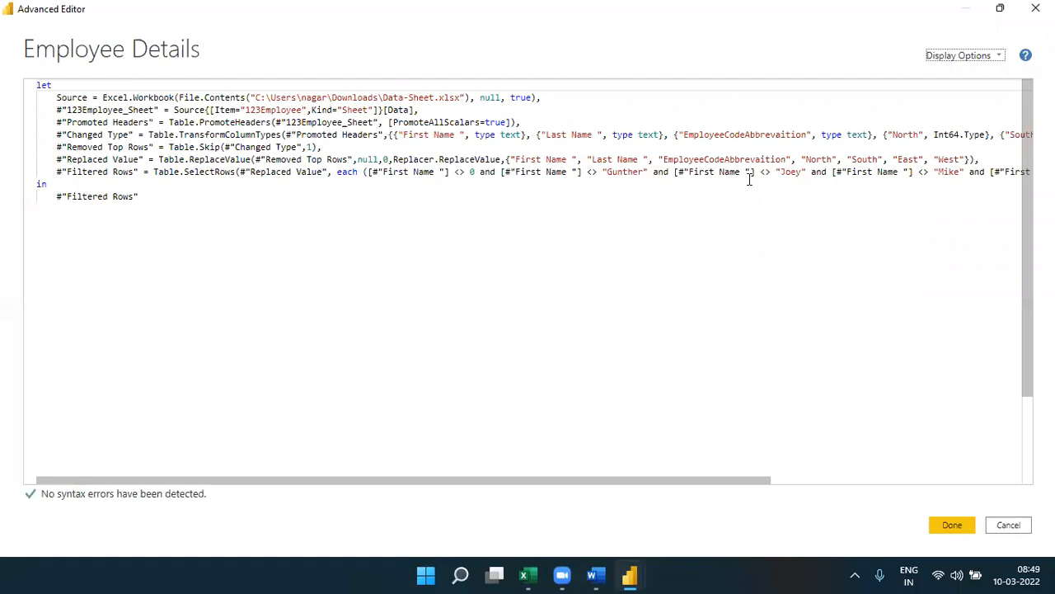
pyautogui.click(1035, 8)
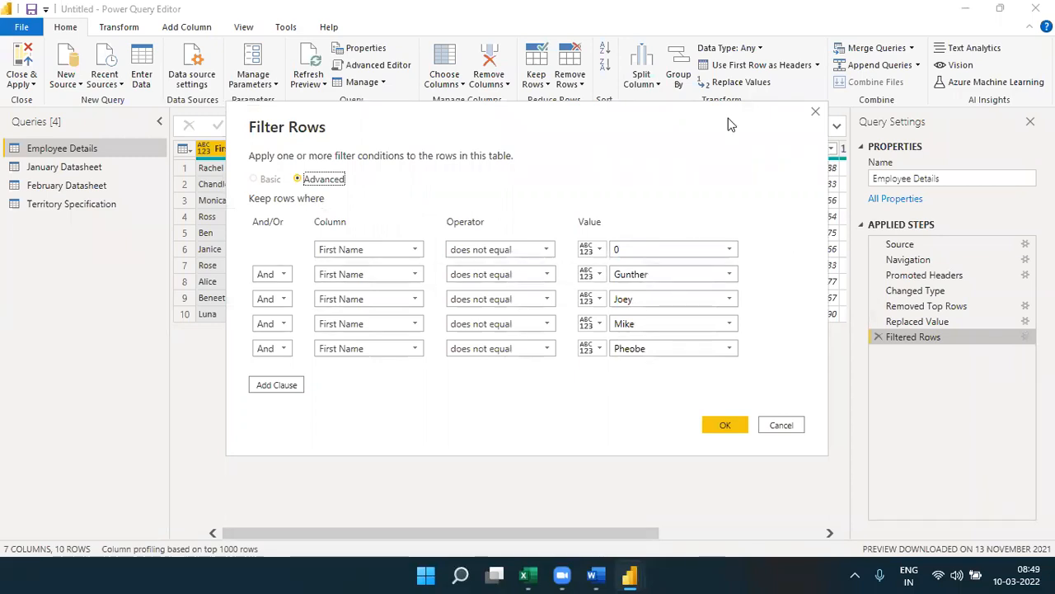
pyautogui.click(815, 111)
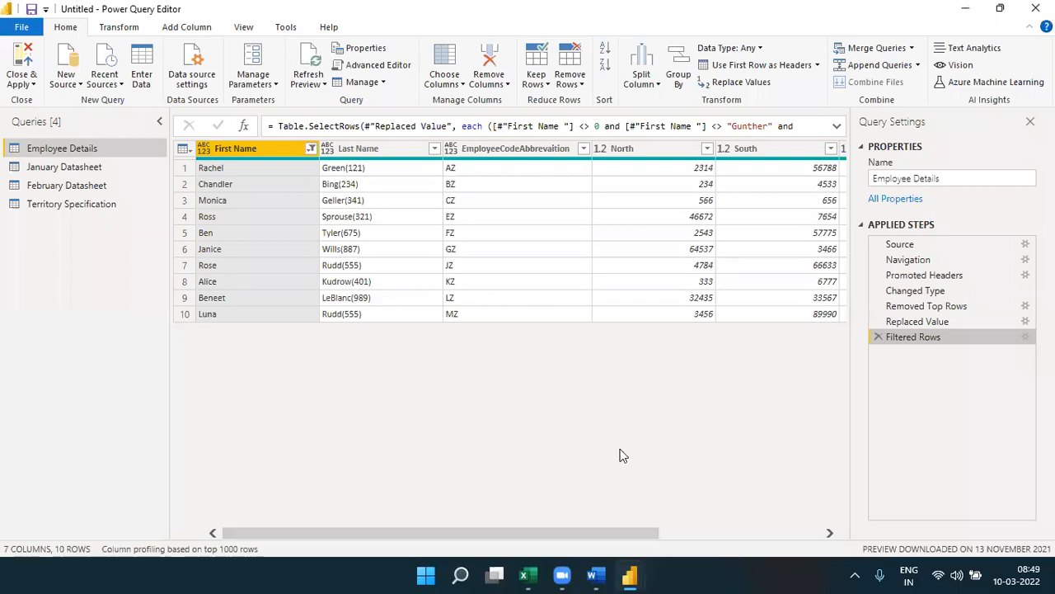
# Switch to the Word guide and read from the filtered sheet result through the Rename Column Headings instructions.
pyautogui.click(606, 575)
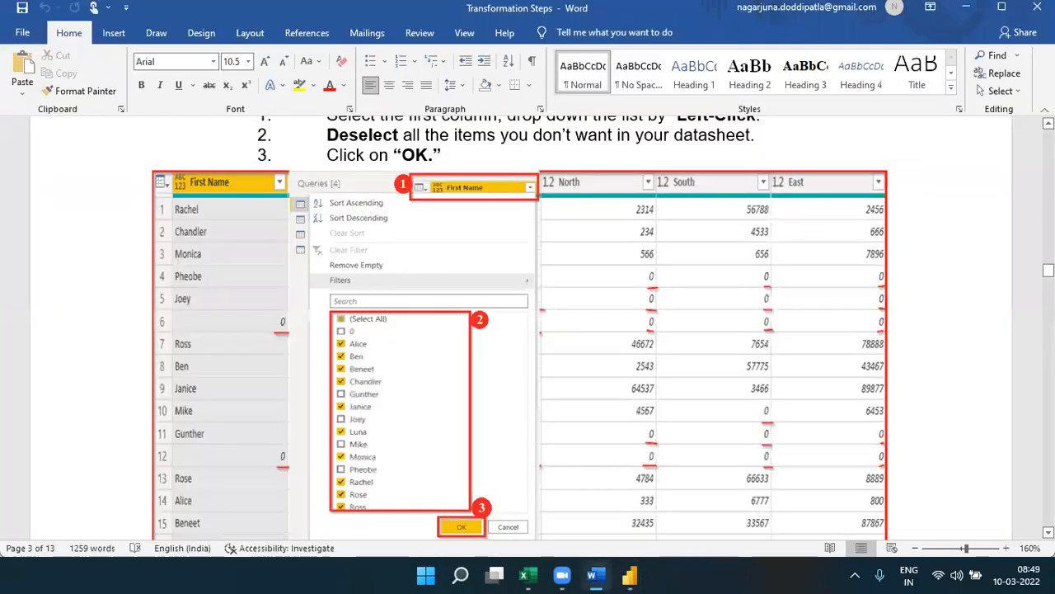
pyautogui.scroll(-1, 527, 330)
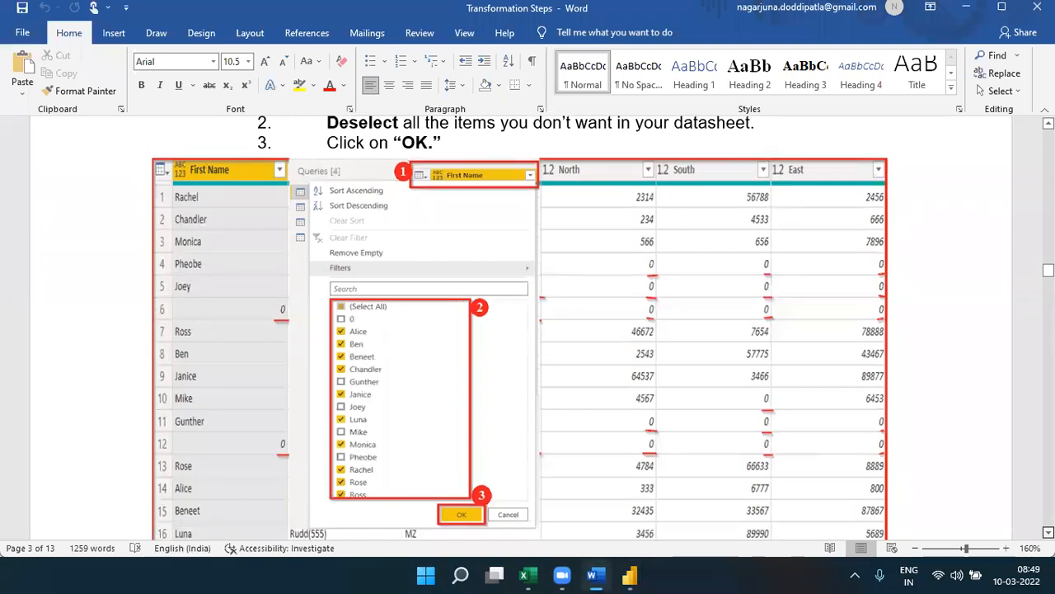
pyautogui.scroll(-4, 528, 330)
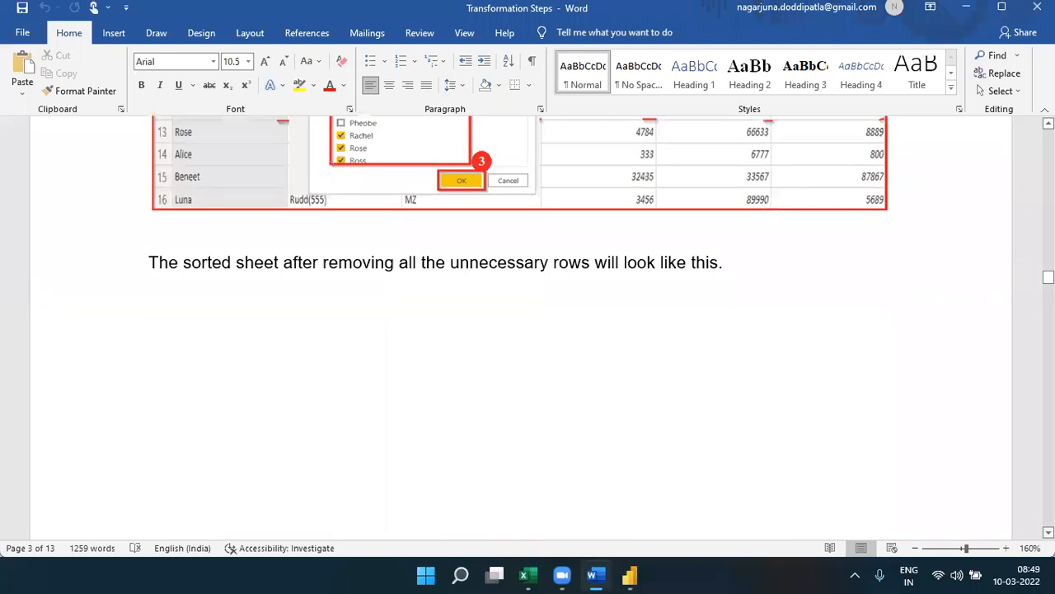
pyautogui.scroll(-6, 528, 330)
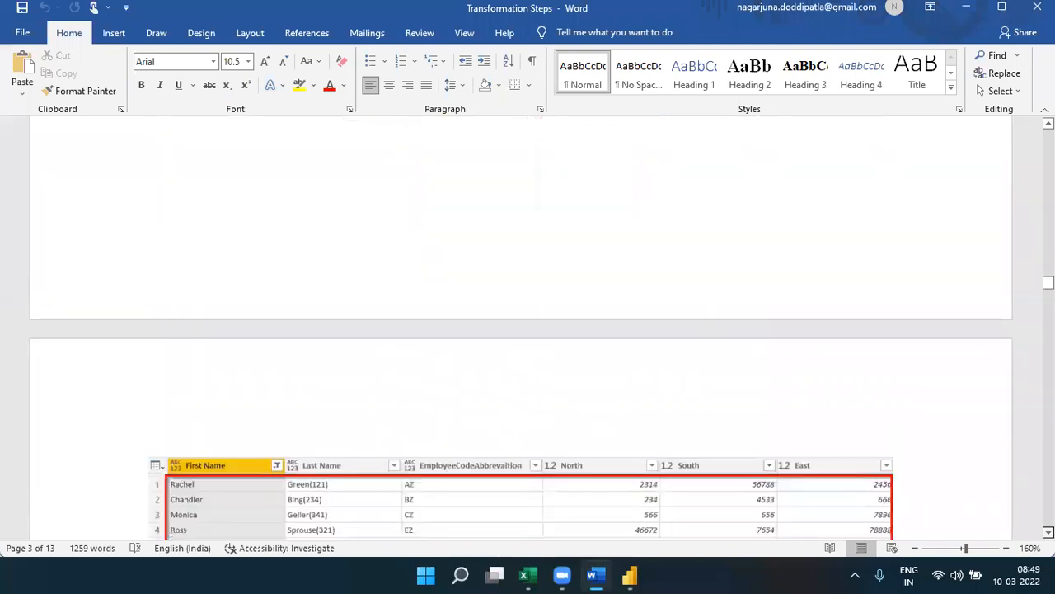
pyautogui.scroll(-1, 528, 330)
pyautogui.scroll(-2, 527, 329)
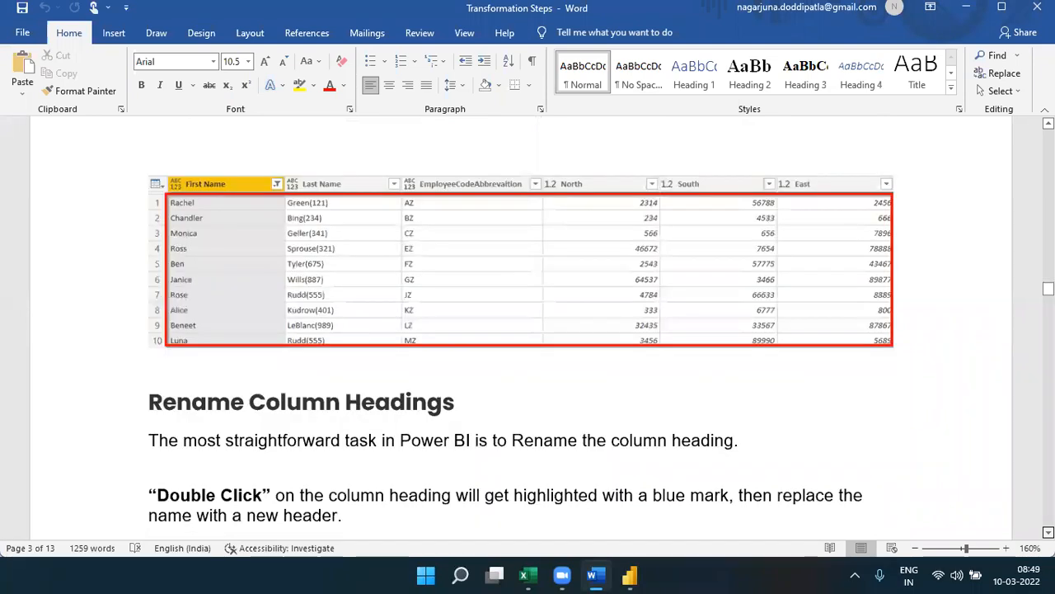
pyautogui.scroll(-3, 318, 213)
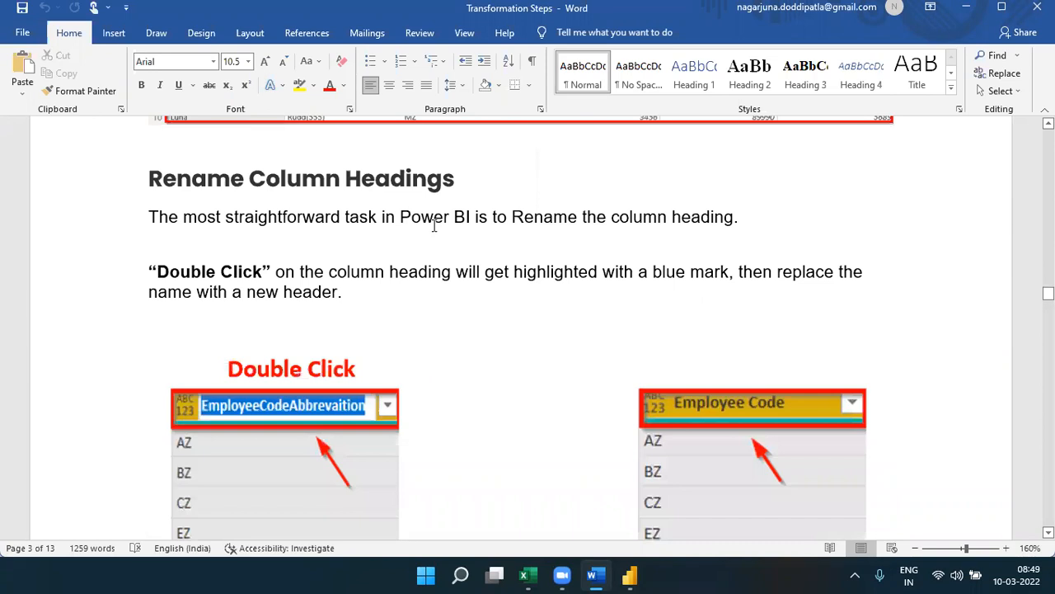
# Switch to the Power Query Editor and rename the EmployeeCodeAbbrevaition column heading in Employee Details to EmployeeCode.
pyautogui.moveTo(629, 576)
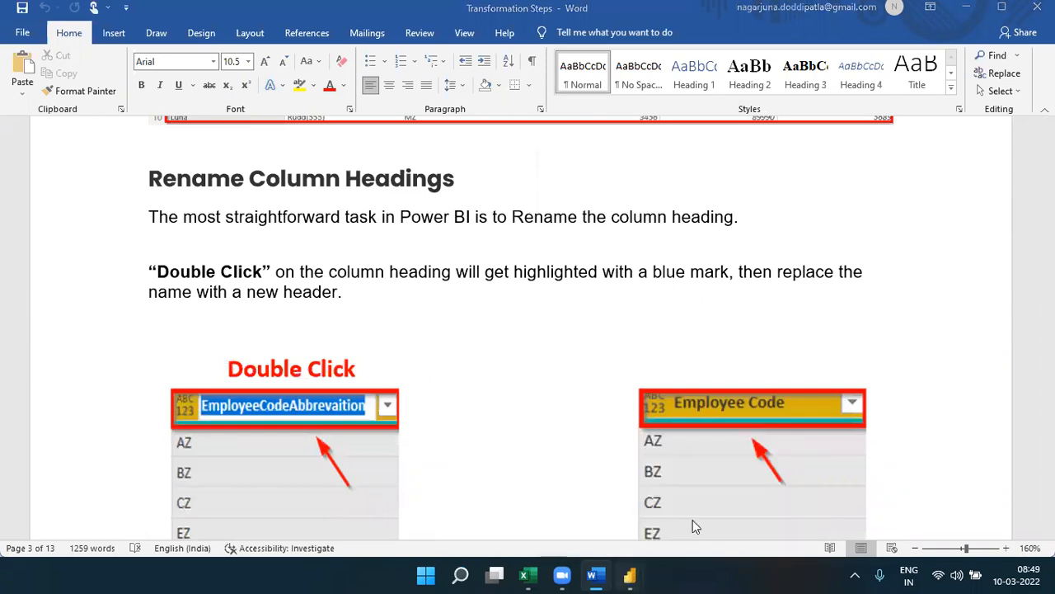
pyautogui.click(693, 522)
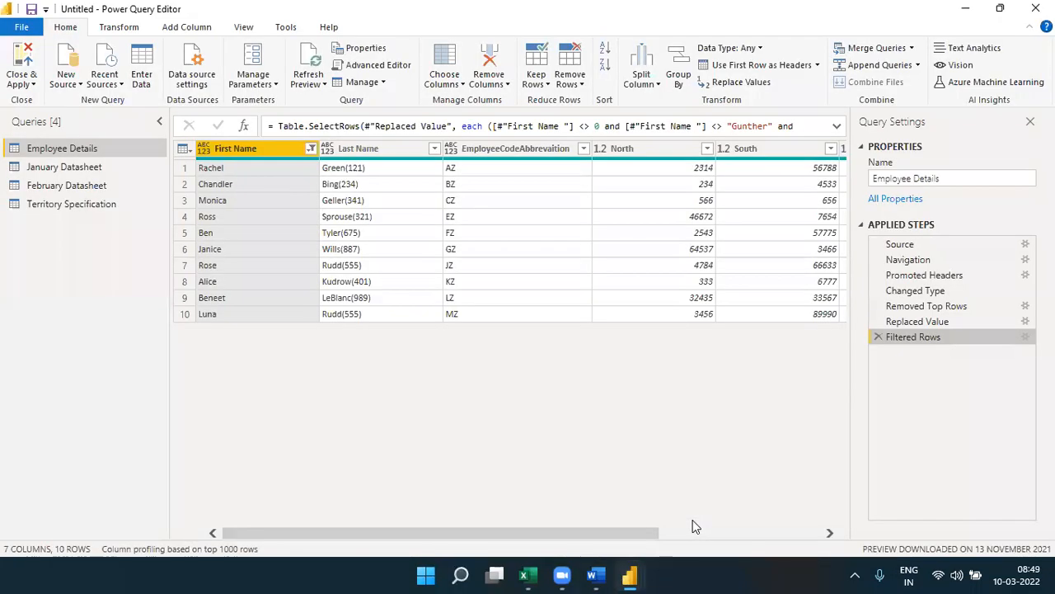
pyautogui.rightClick(528, 159)
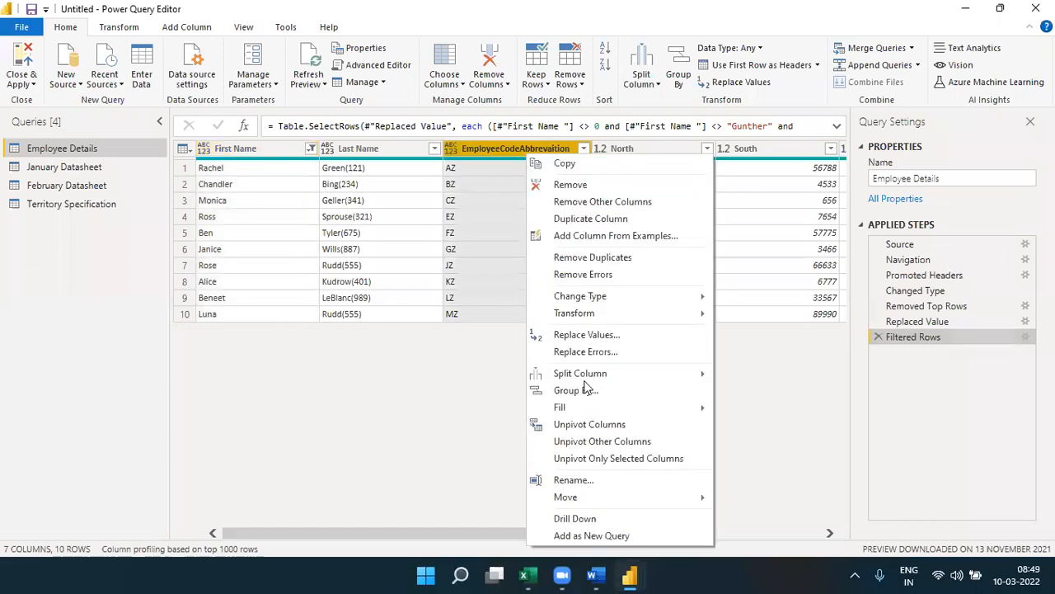
pyautogui.click(511, 157)
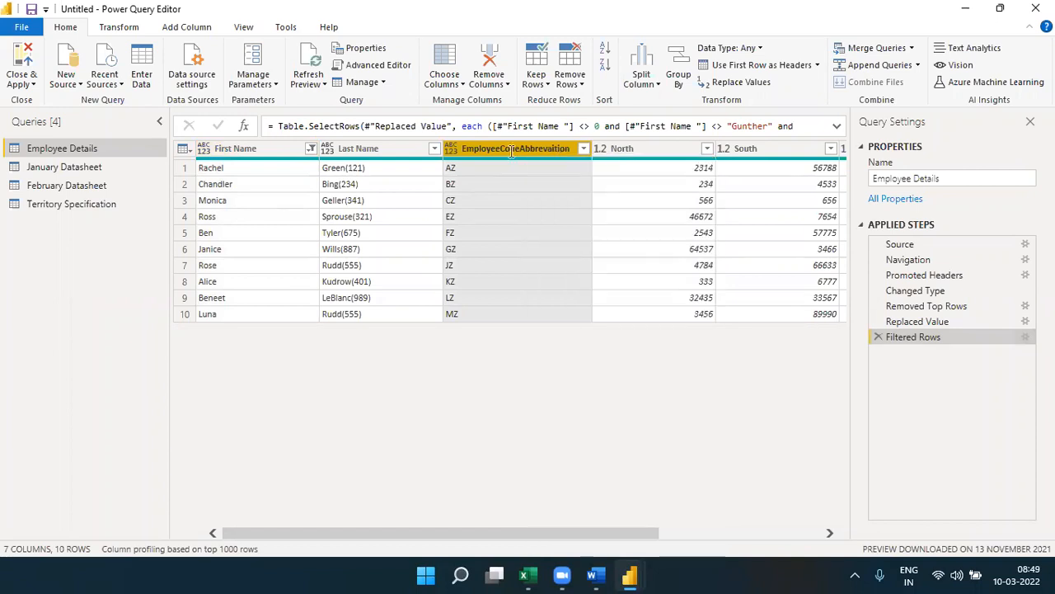
pyautogui.doubleClick(513, 151)
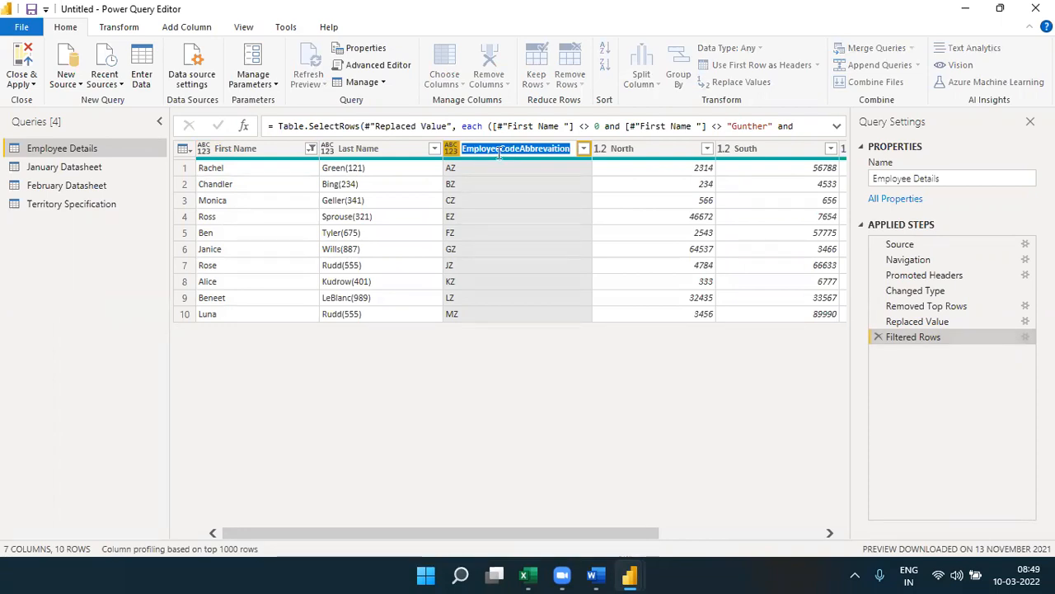
pyautogui.click(592, 575)
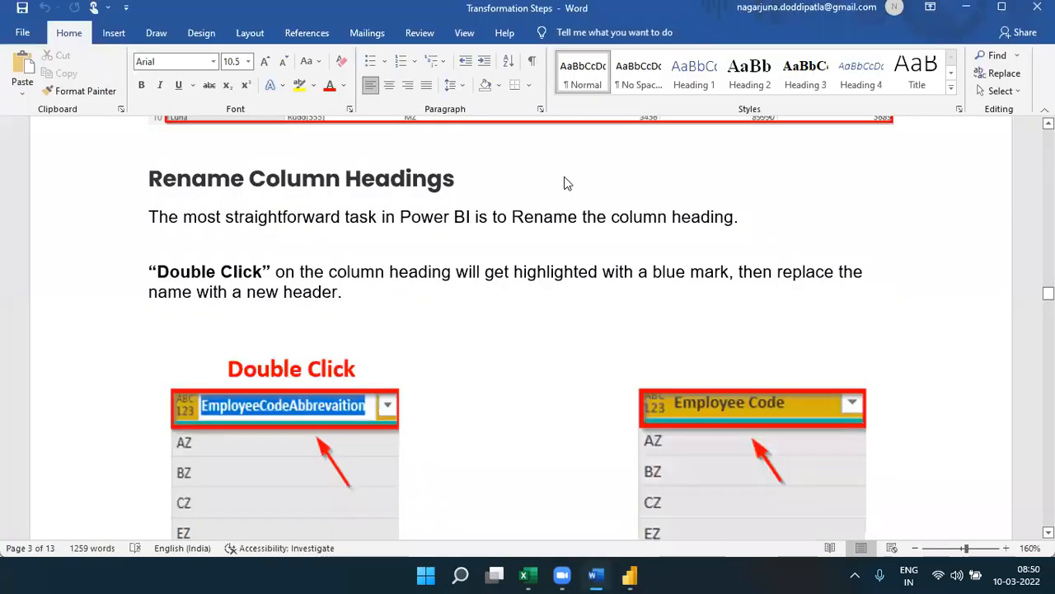
pyautogui.hotkey('alt', 'Tab')
pyautogui.click(573, 151)
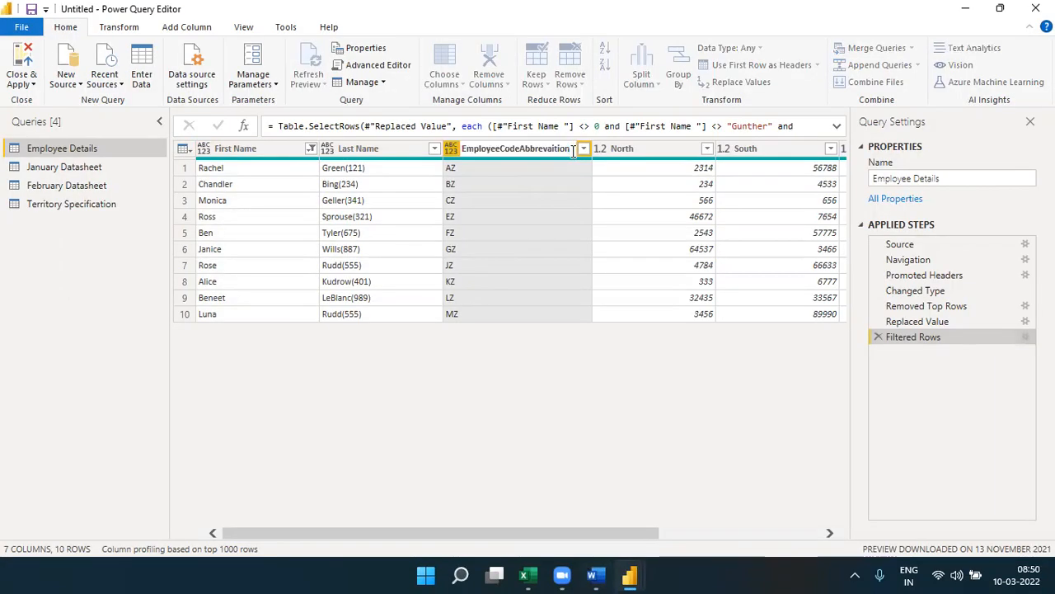
pyautogui.press('BackSpace')
pyautogui.press('BackSpace')
pyautogui.press('BackSpace')
pyautogui.press('BackSpace')
pyautogui.press('BackSpace')
pyautogui.press('BackSpace')
pyautogui.press('BackSpace')
pyautogui.press('BackSpace')
pyautogui.press('BackSpace')
pyautogui.press('BackSpace')
pyautogui.press('BackSpace')
pyautogui.press('BackSpace')
pyautogui.press('Return')
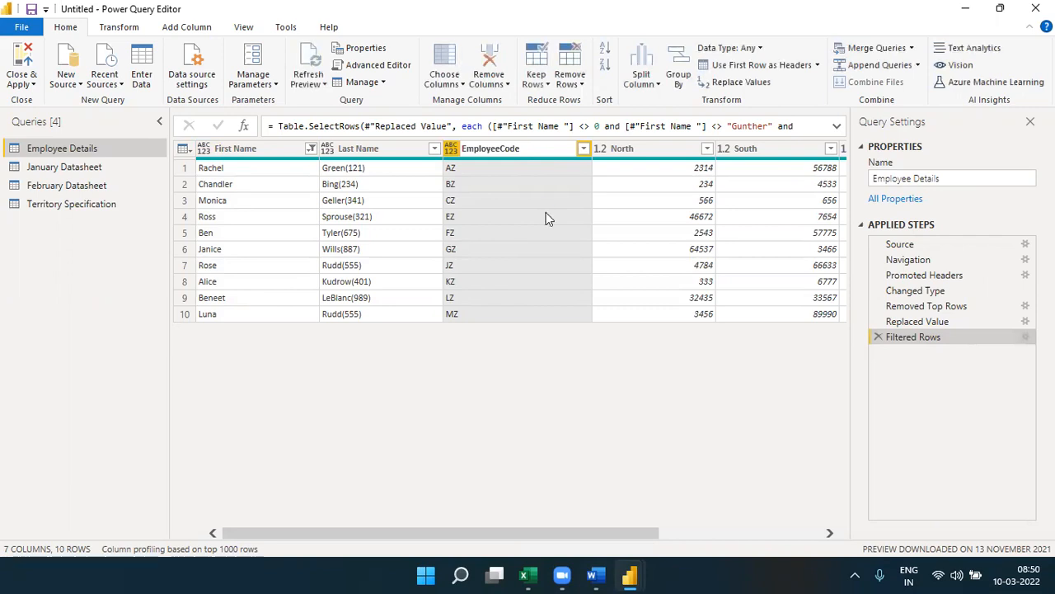
# Look through the data types and transform options available for the EmployeeCode column without changing its type.
pyautogui.click(454, 151)
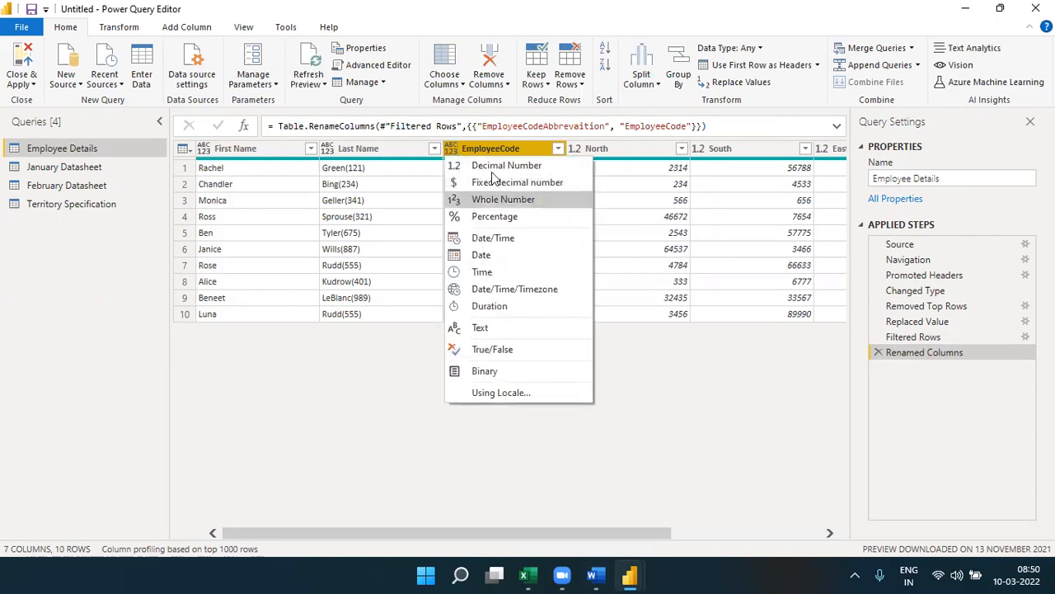
pyautogui.click(474, 156)
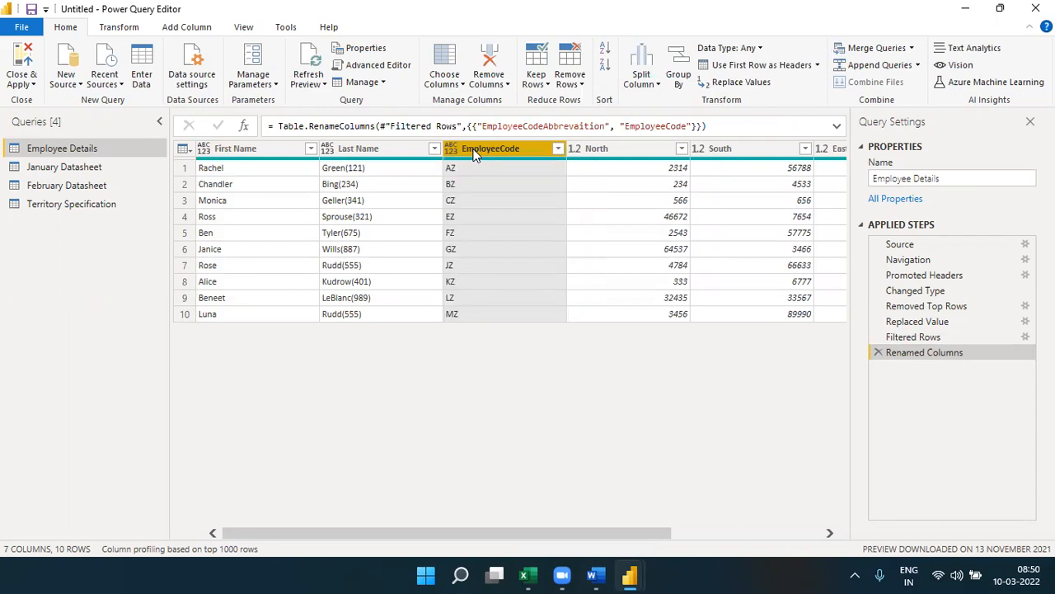
pyautogui.click(139, 31)
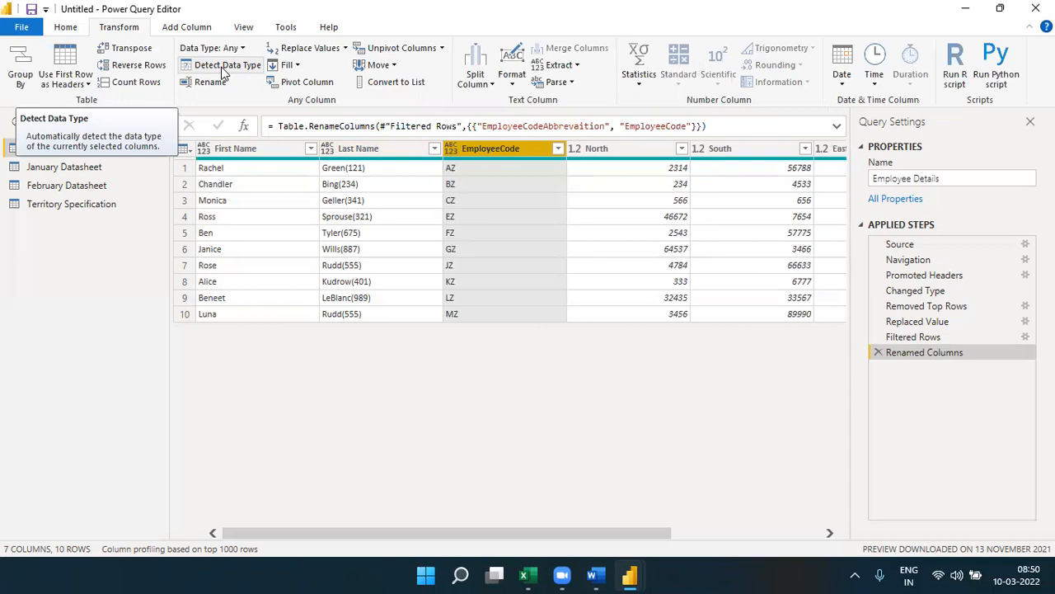
pyautogui.click(452, 151)
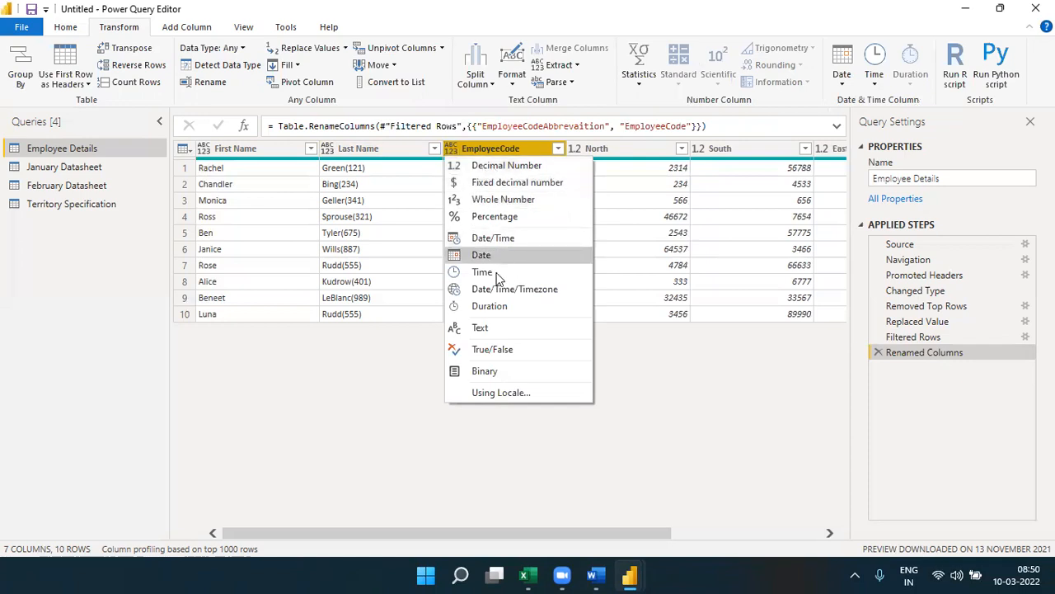
pyautogui.click(456, 153)
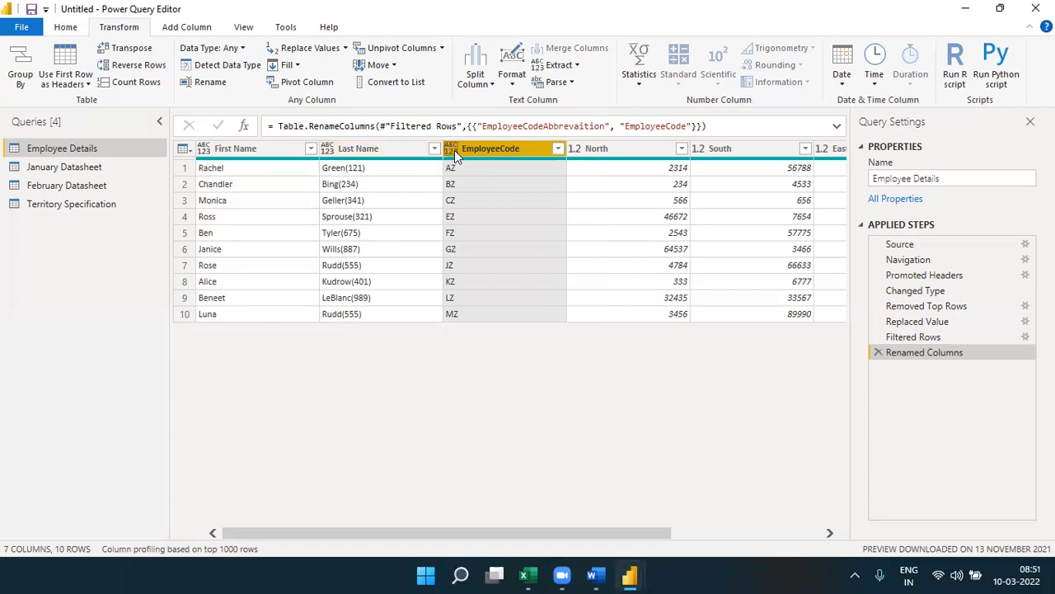
# Try Detect Data Type on the EmployeeCode column, check the available types, and delete the added type-change step.
pyautogui.click(227, 65)
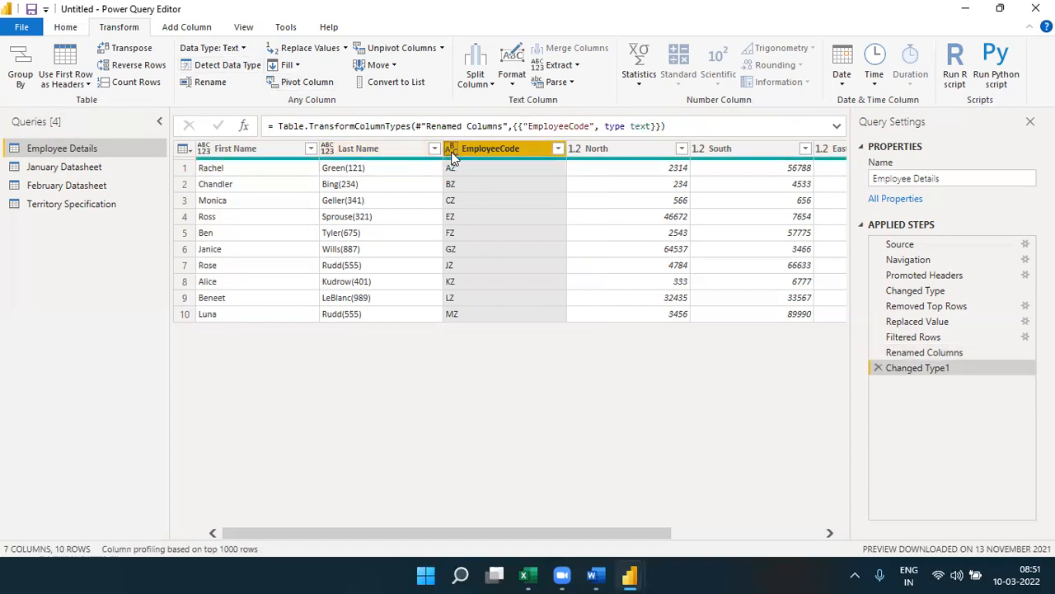
pyautogui.click(450, 149)
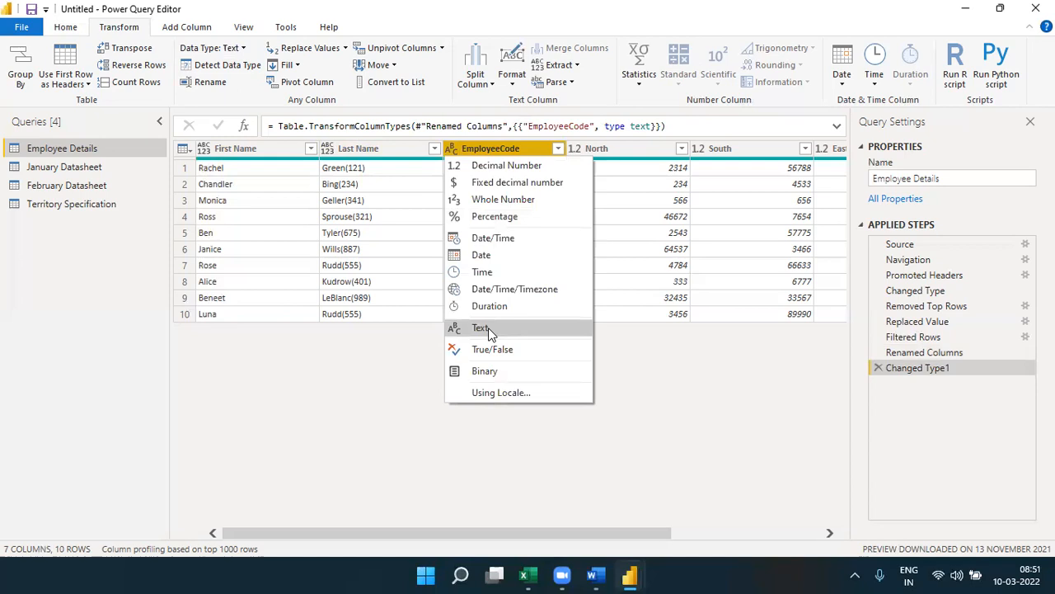
pyautogui.click(699, 404)
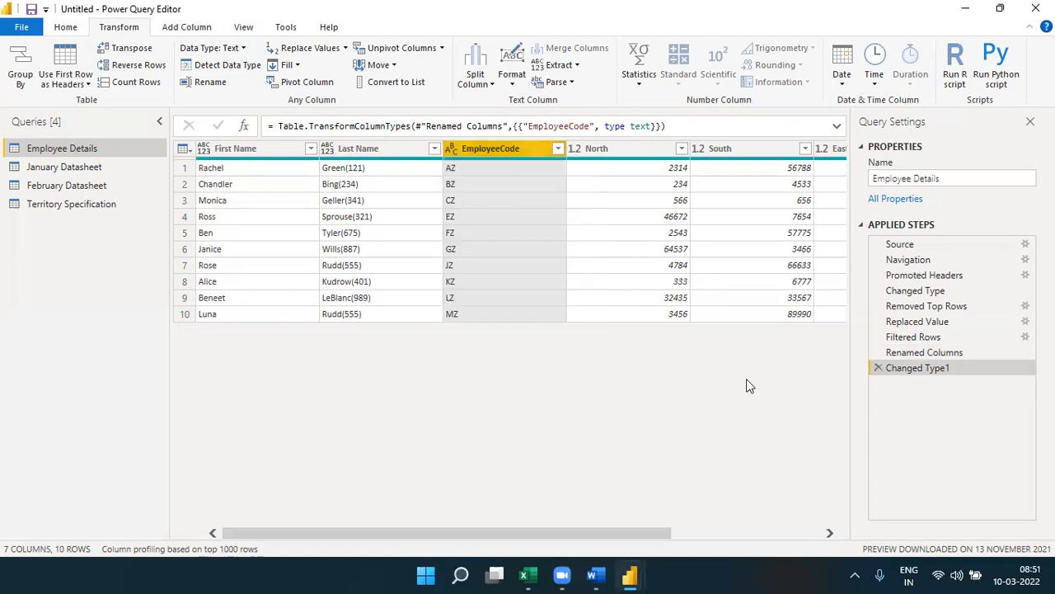
pyautogui.click(879, 369)
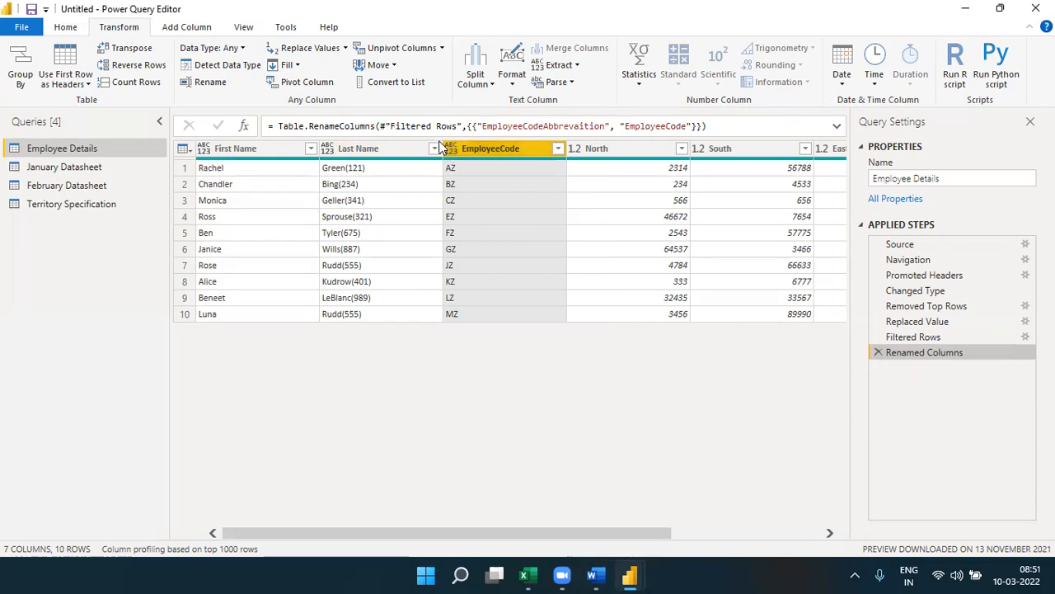
# Apply automatic data type detection to the EmployeeCode column of Employee Details.
pyautogui.click(228, 65)
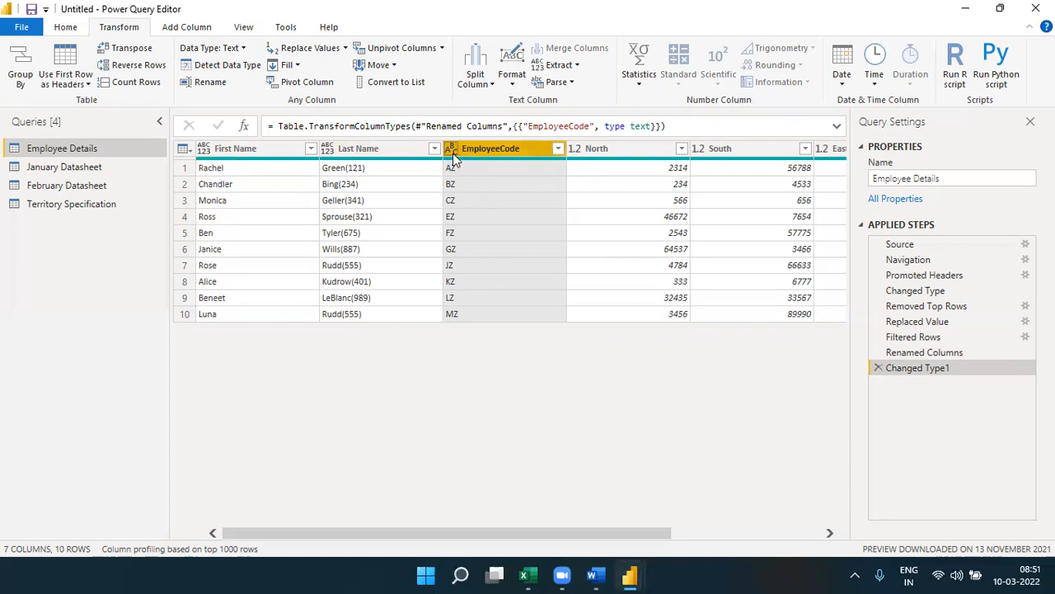
# Switch to the Transformation Steps document in Word and review the Rename Column Headings section.
pyautogui.click(597, 575)
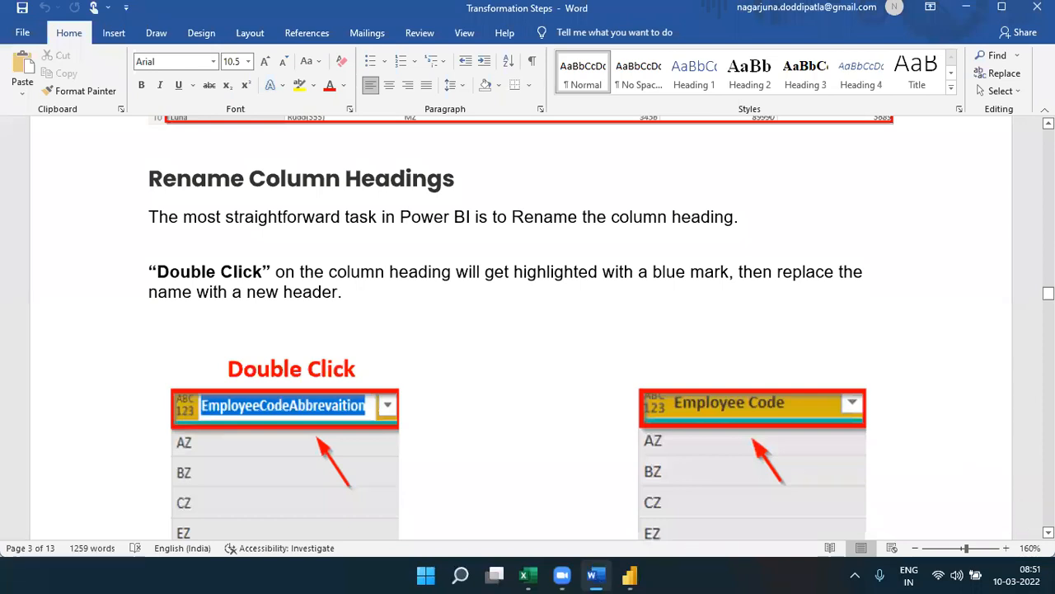
pyautogui.scroll(-5, 527, 329)
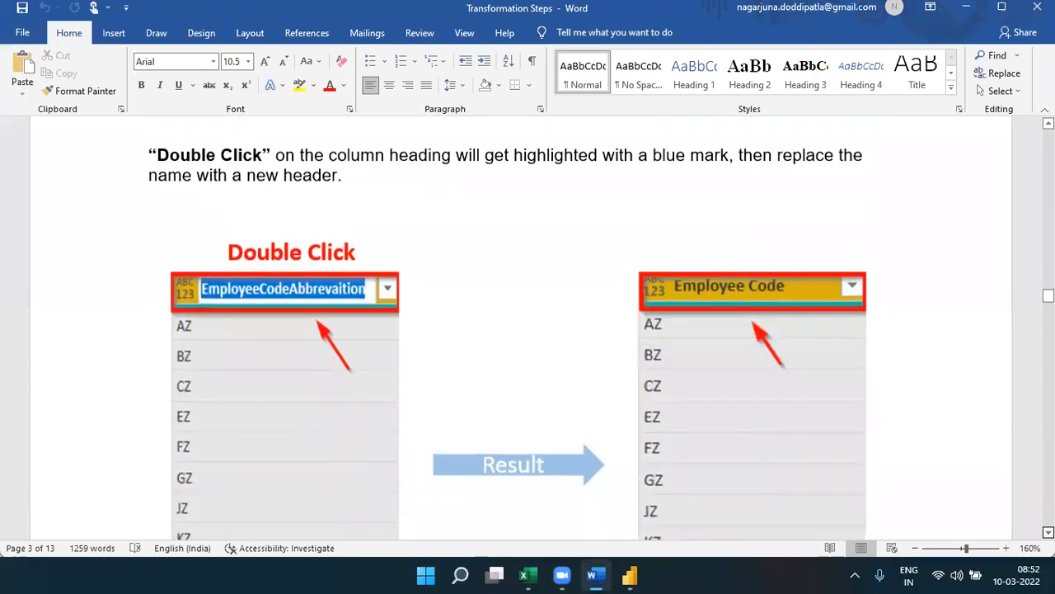
pyautogui.scroll(-1, 528, 330)
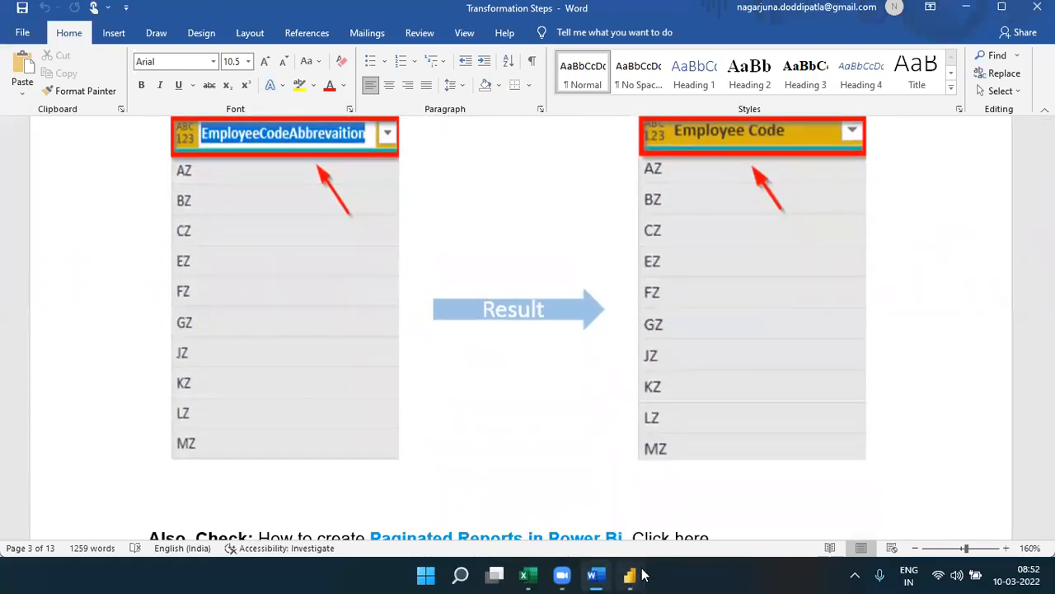
# Return to Power Query Editor and apply automatic data type detection to the First Name and Last Name columns.
pyautogui.moveTo(630, 574)
pyautogui.click(684, 532)
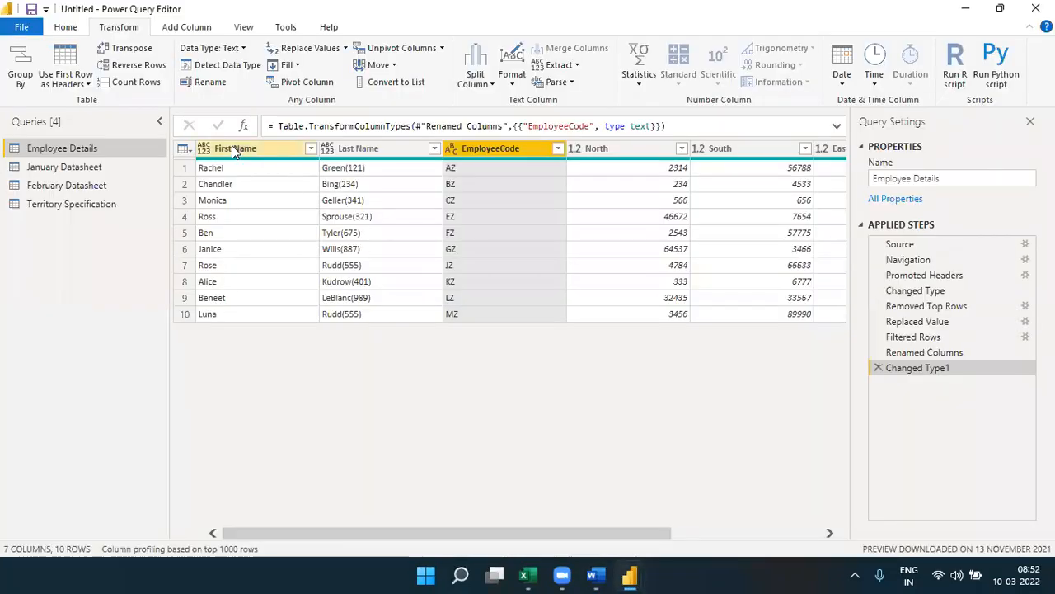
pyautogui.click(224, 65)
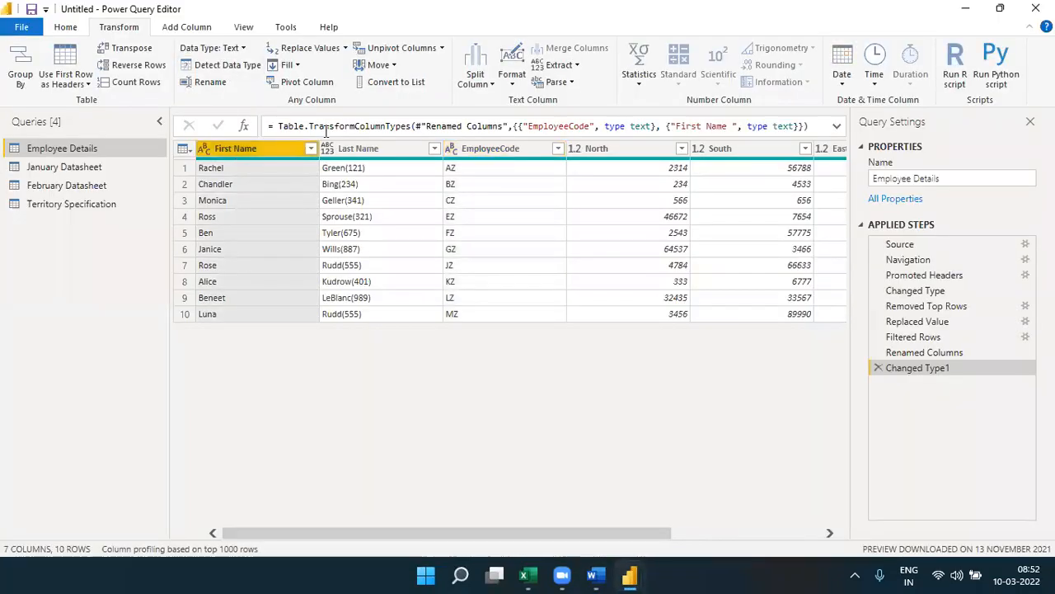
pyautogui.click(357, 168)
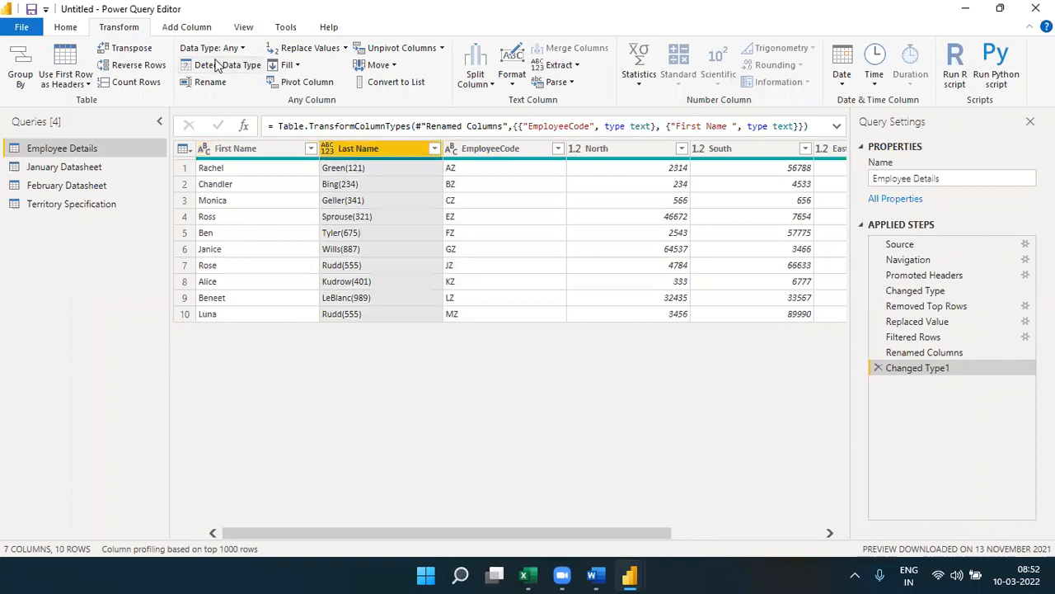
pyautogui.click(219, 66)
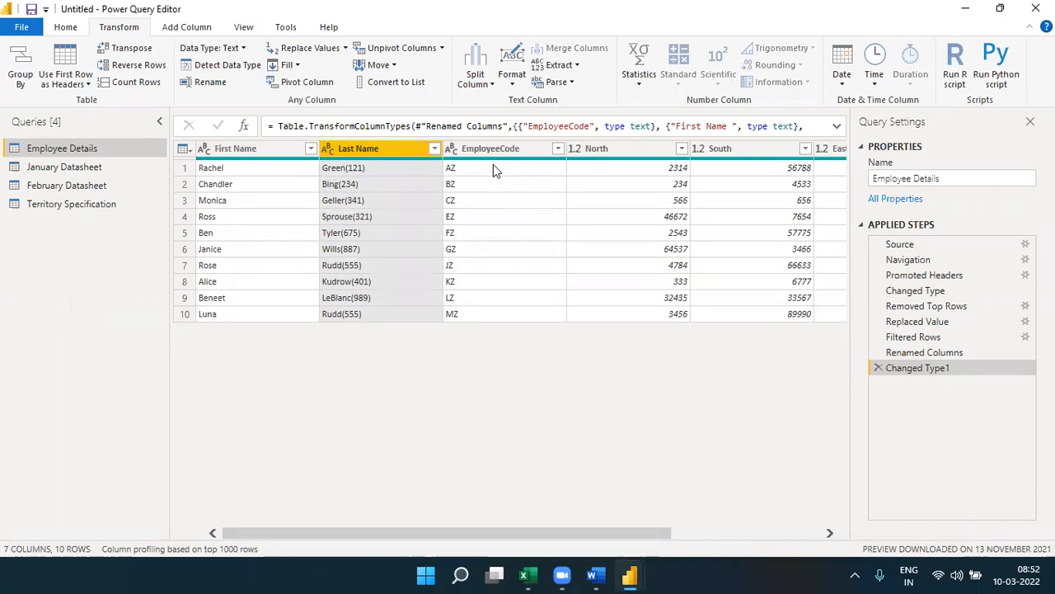
# Switch to the Word document and read the Separating into two Columns instructions, including the illustrated split by delimiter.
pyautogui.click(596, 575)
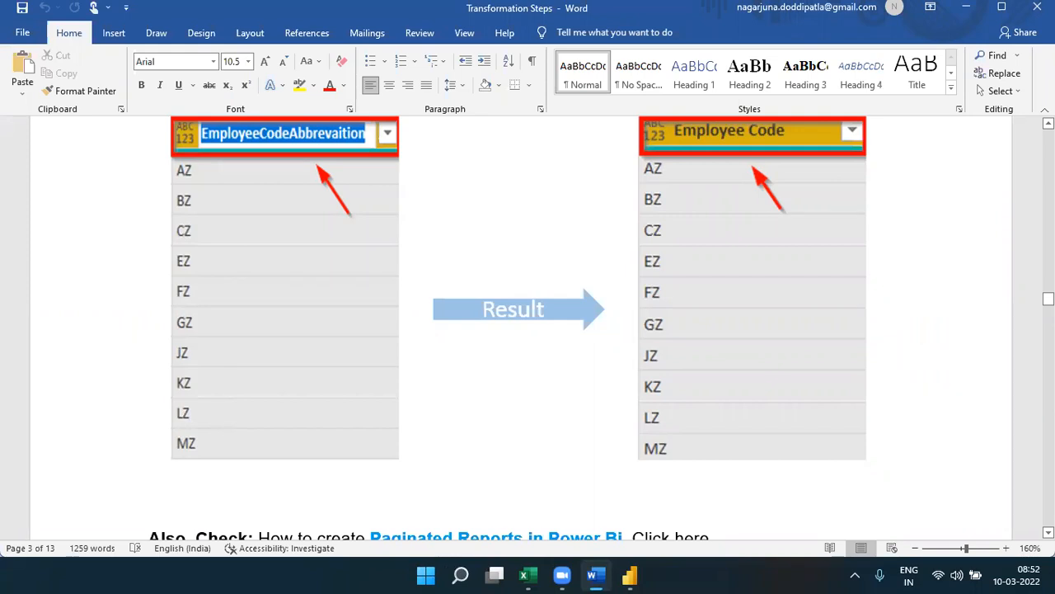
pyautogui.scroll(-3, 226, 389)
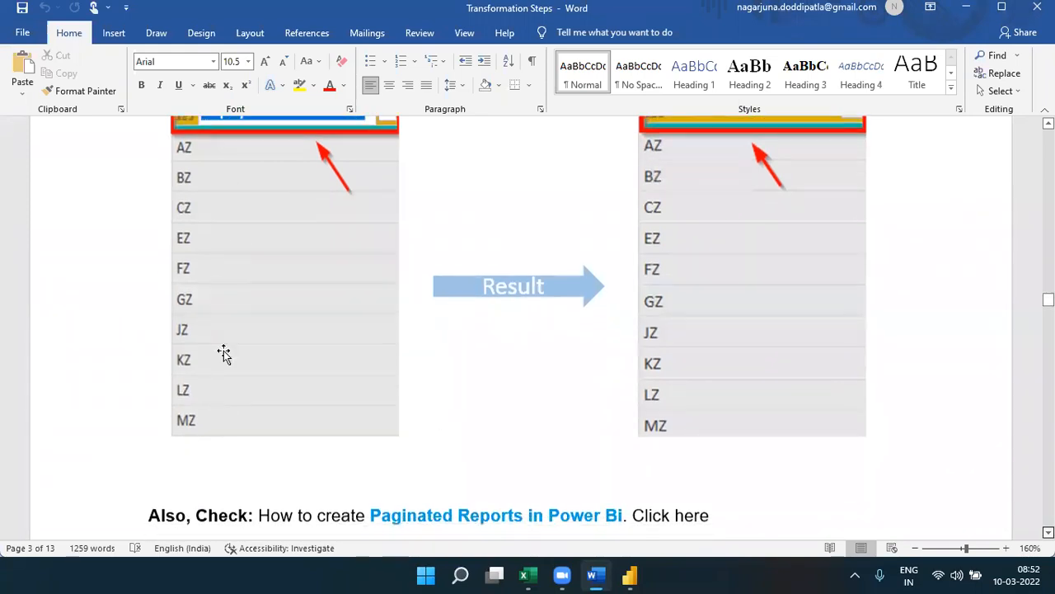
pyautogui.scroll(-4, 688, 534)
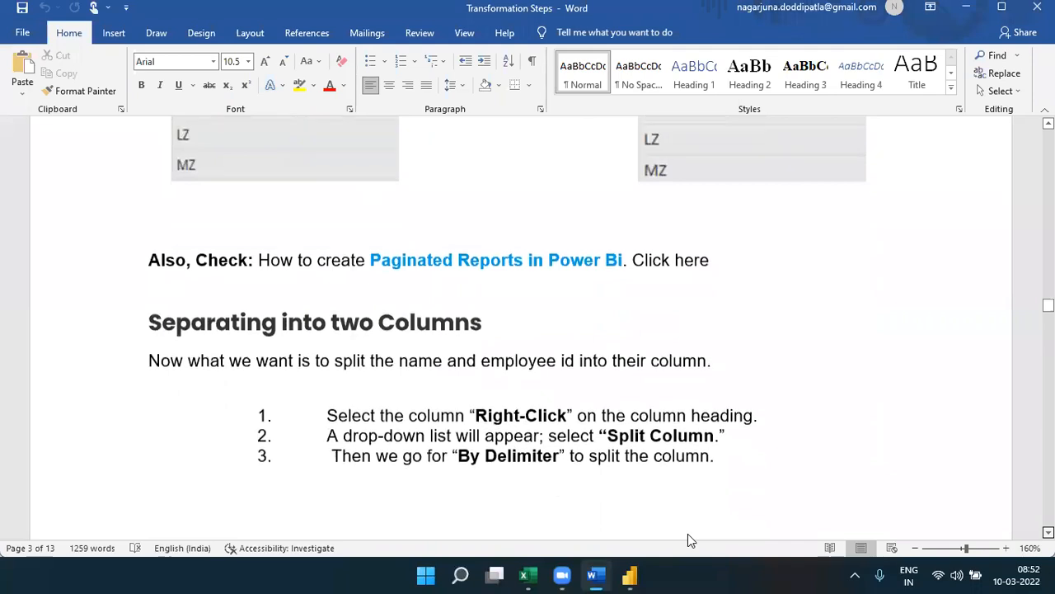
pyautogui.scroll(-6, 688, 533)
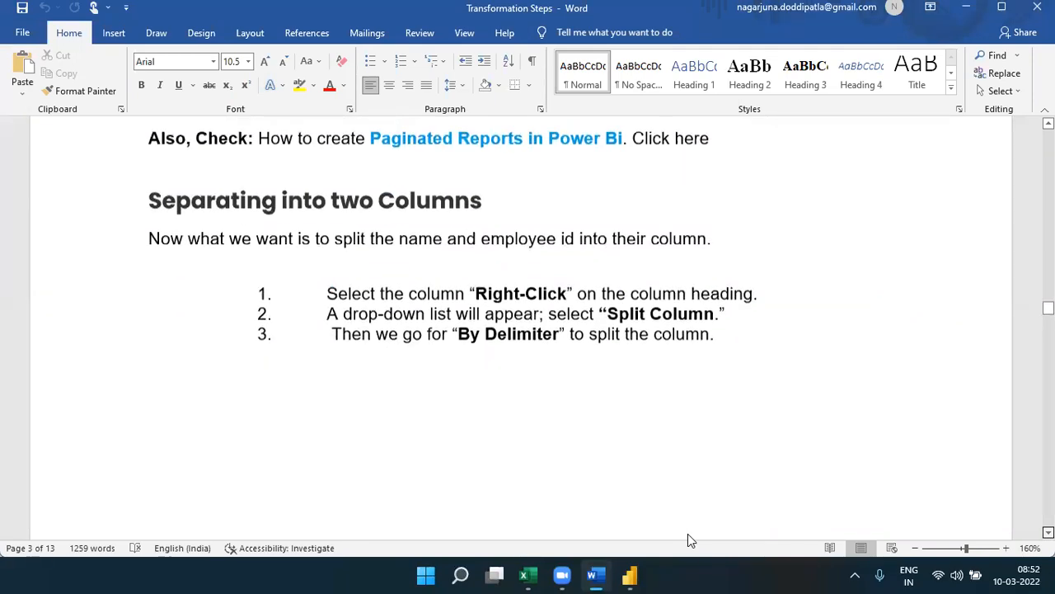
pyautogui.scroll(-6, 688, 534)
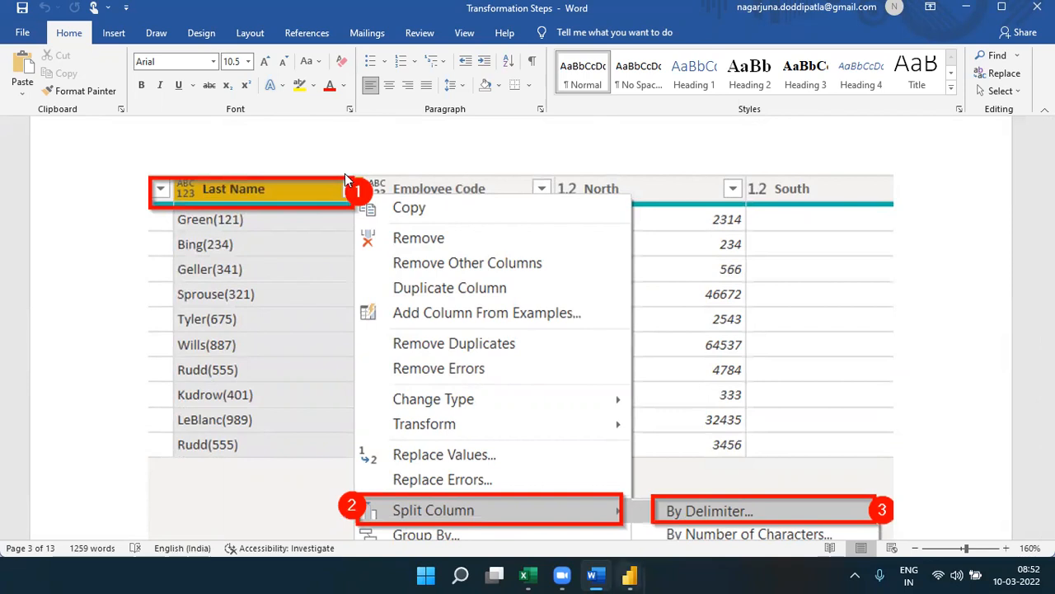
# Return to Power Query Editor and view the available split options for the Last Name column.
pyautogui.press('super+4')
pyautogui.press('super+4')
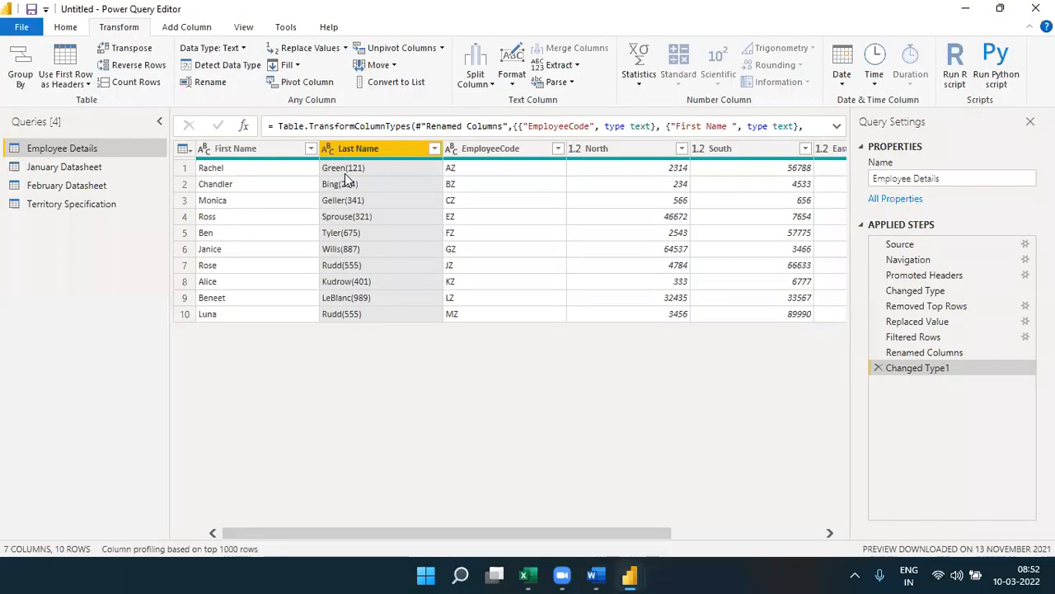
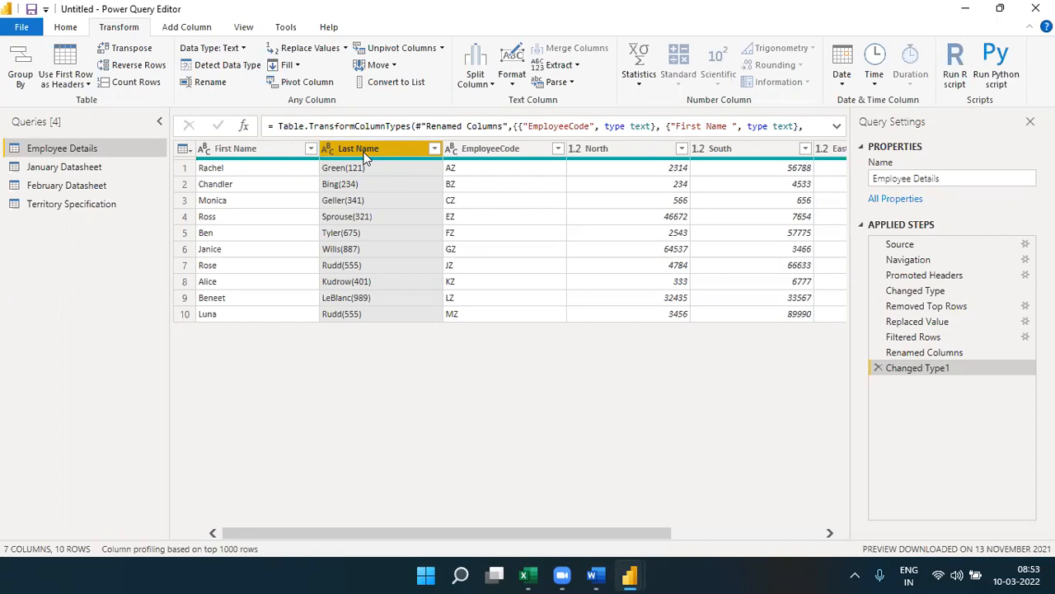
pyautogui.click(492, 86)
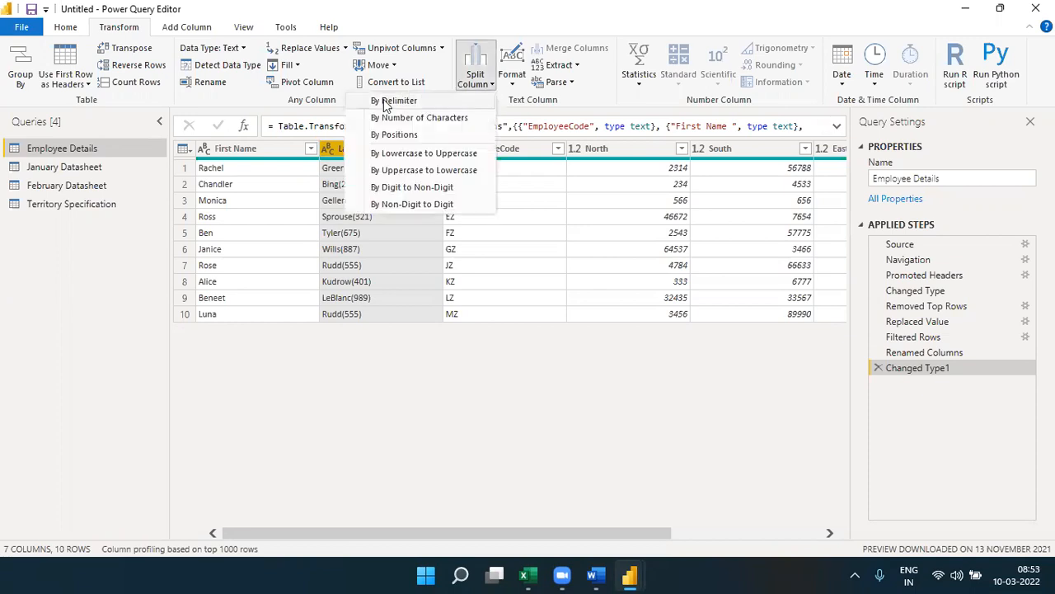
pyautogui.click(367, 249)
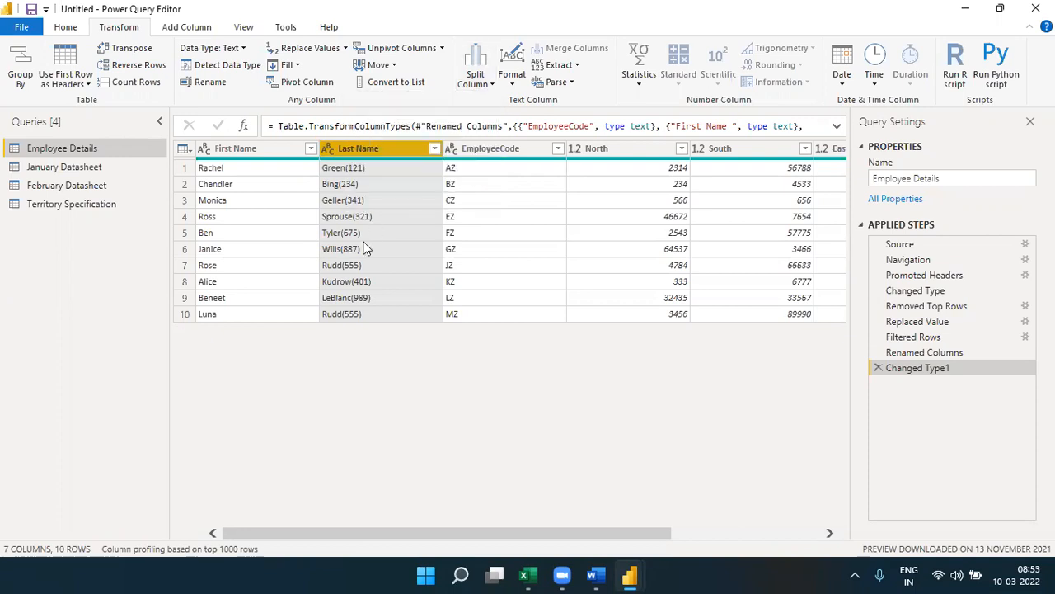
# Inspect the first row's full Last Name value and highlight the part before the opening parenthesis.
pyautogui.click(346, 169)
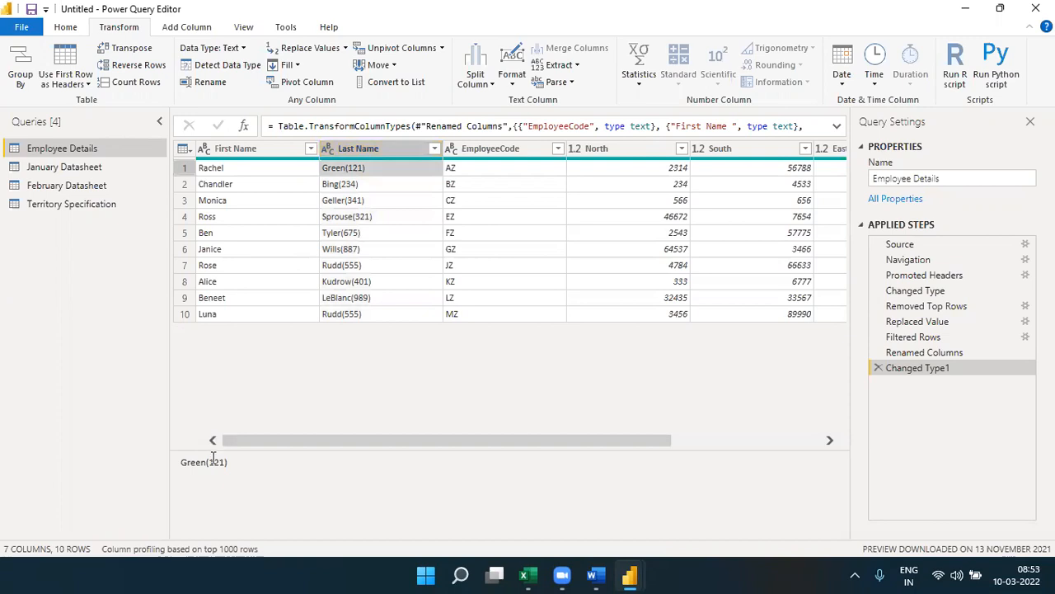
pyautogui.moveTo(205, 466); pyautogui.dragTo(176, 468)
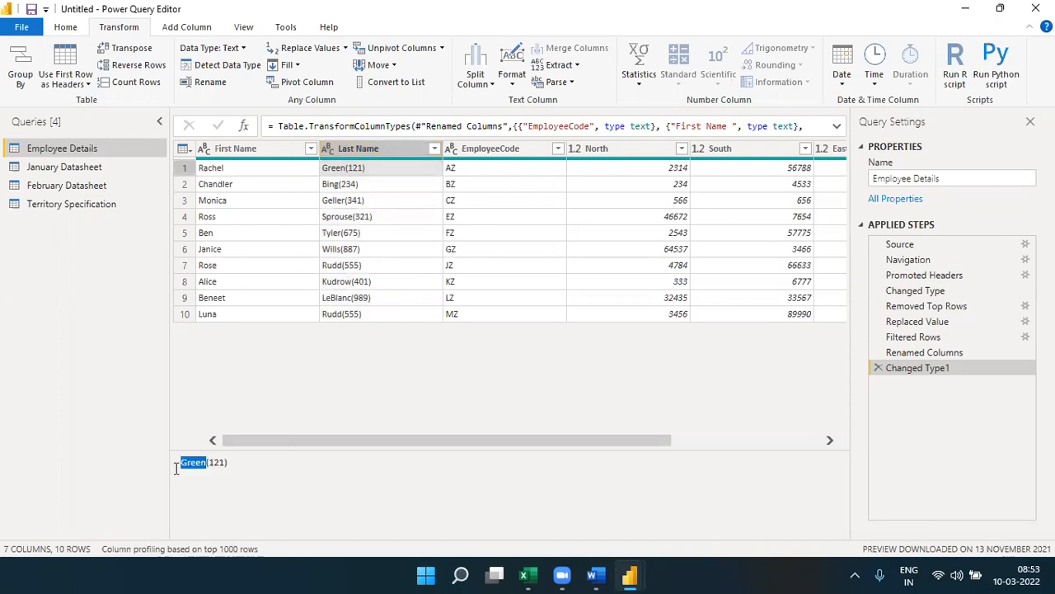
pyautogui.click(212, 462)
pyautogui.doubleClick(204, 463)
# Review the Last Name column's split options again and compare the full values in its first two rows.
pyautogui.click(404, 159)
pyautogui.click(482, 81)
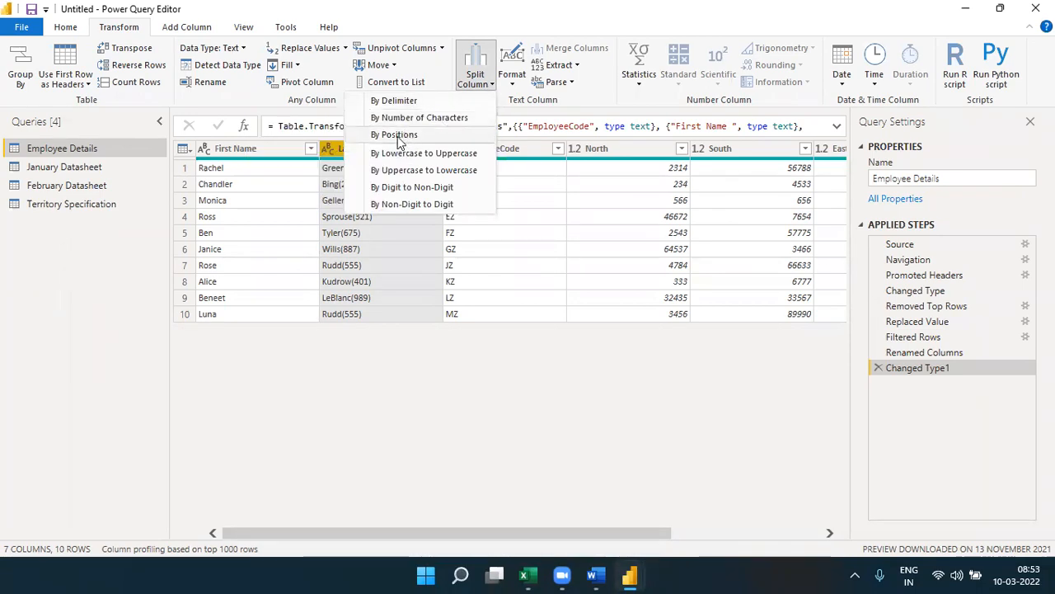
pyautogui.click(343, 263)
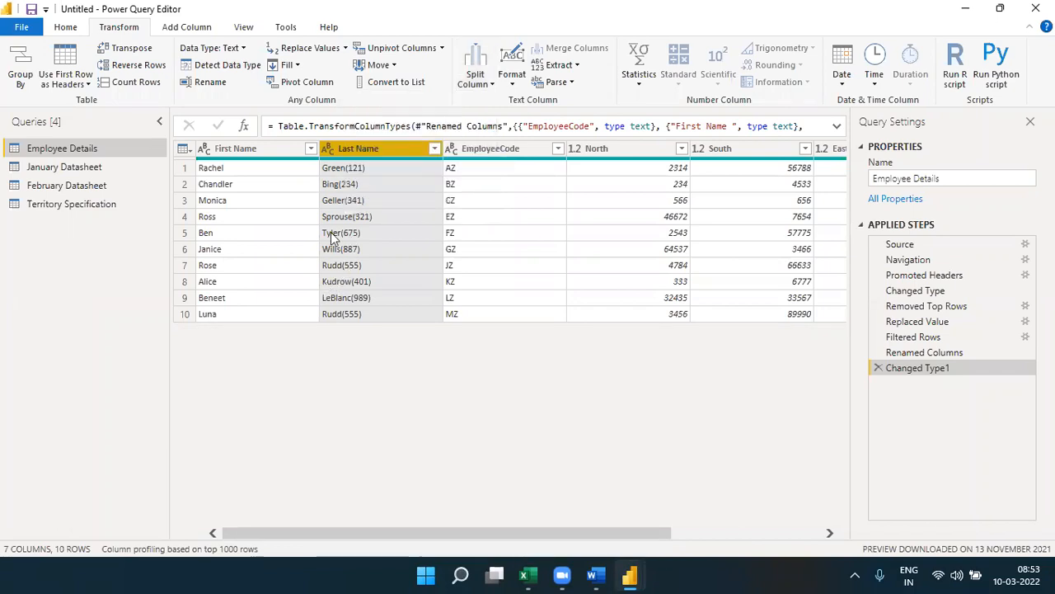
pyautogui.click(334, 170)
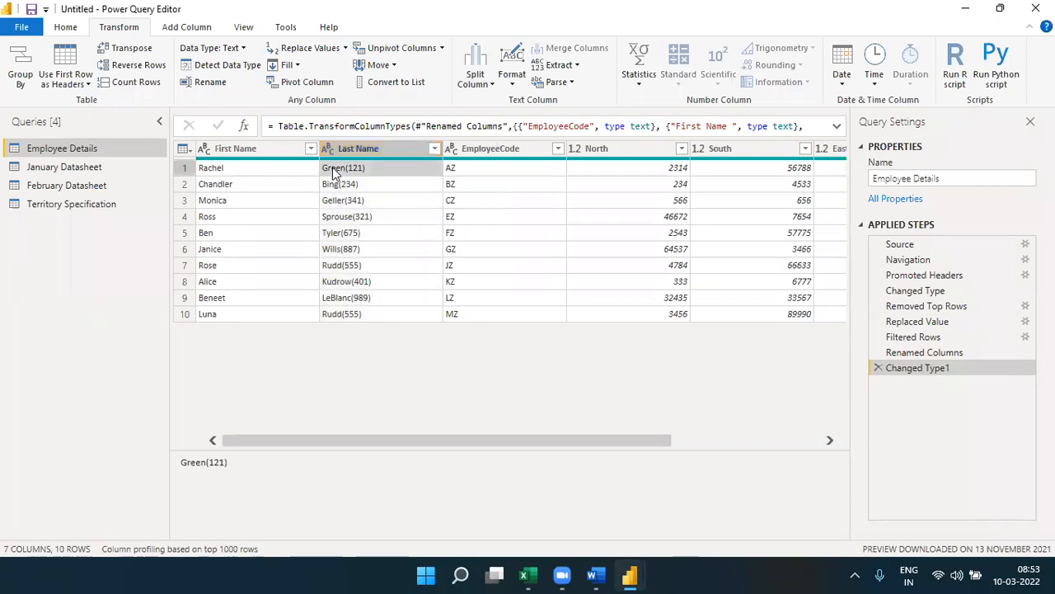
pyautogui.click(338, 186)
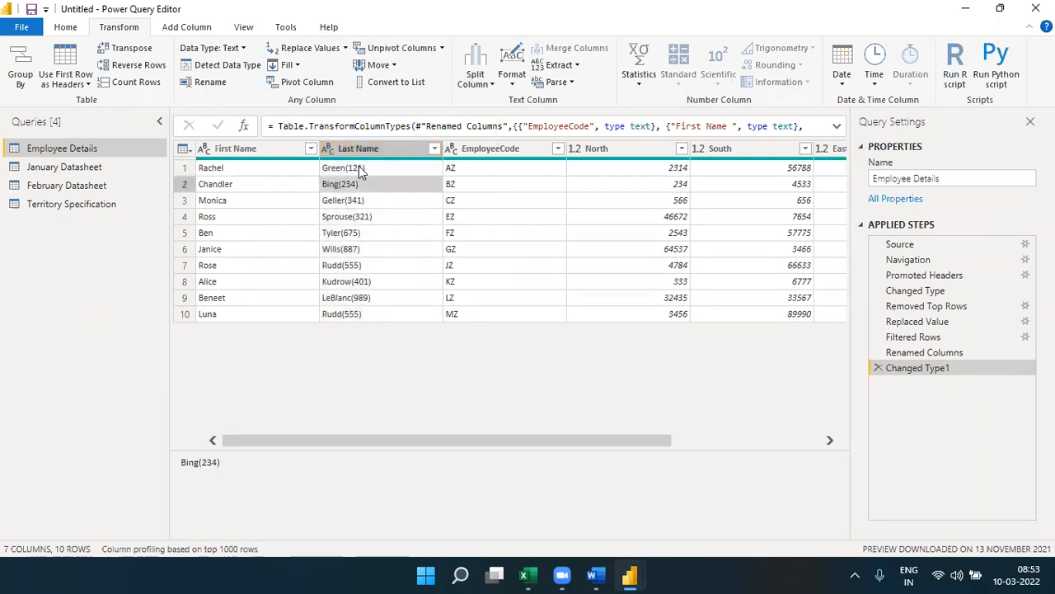
# Split the Last Name column by the custom delimiter "(" at each occurrence of the delimiter.
pyautogui.click(371, 160)
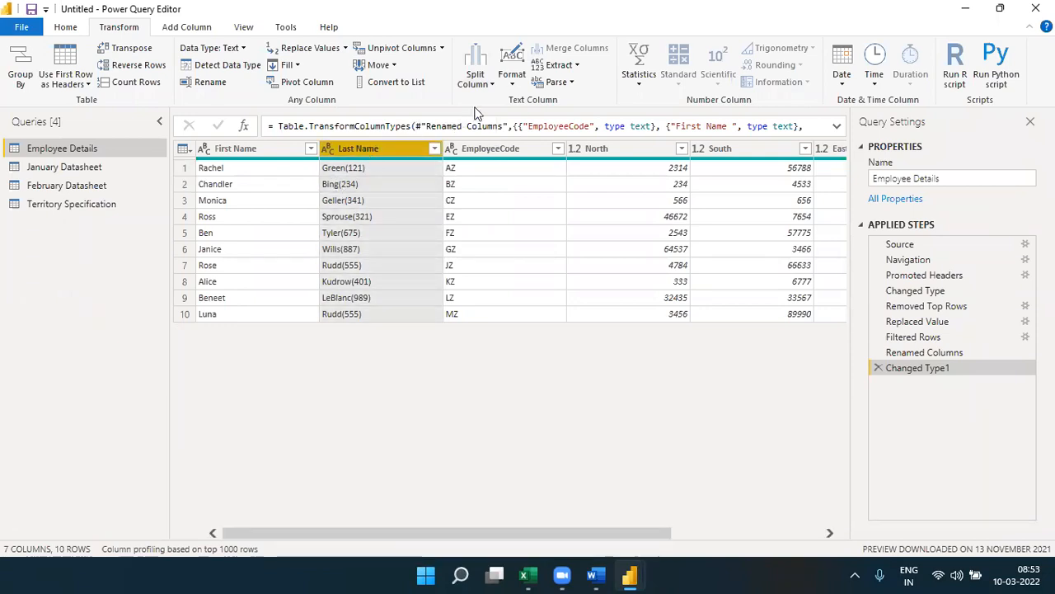
pyautogui.click(492, 87)
pyautogui.click(457, 100)
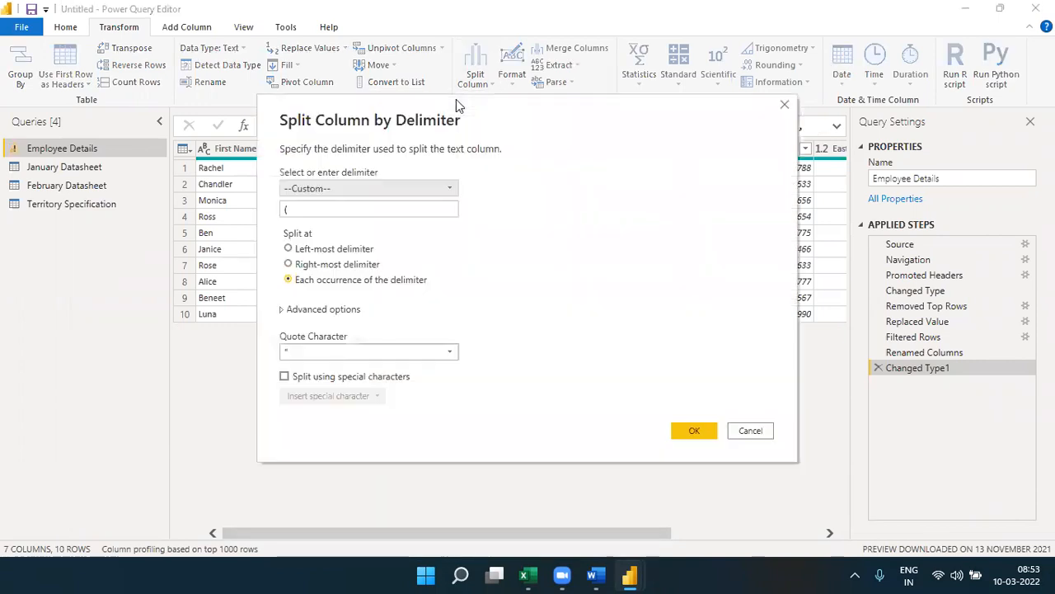
pyautogui.click(303, 208)
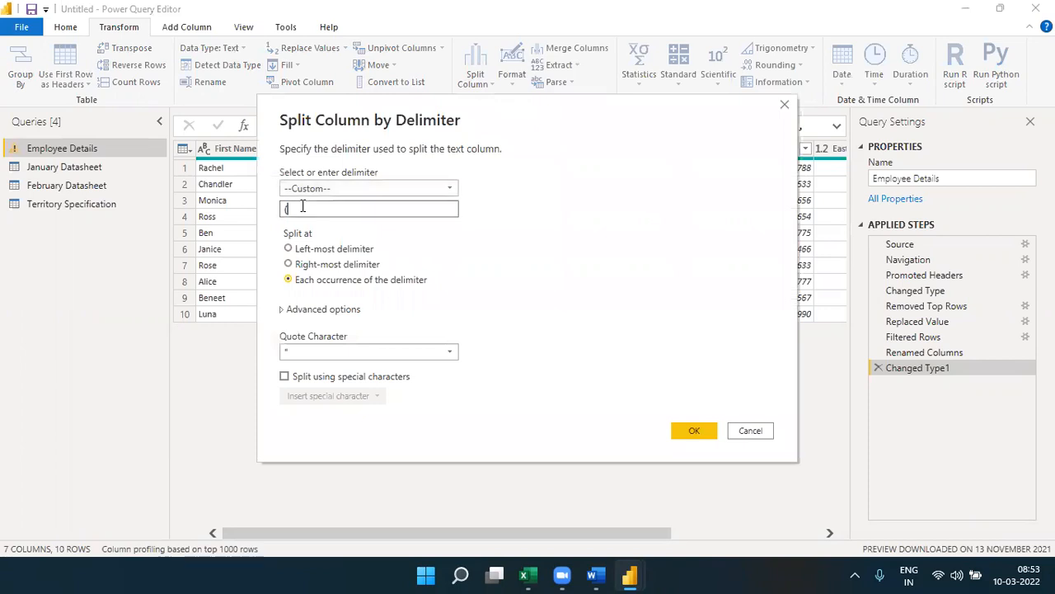
pyautogui.doubleClick(303, 208)
pyautogui.moveTo(376, 109); pyautogui.dragTo(602, 111)
pyautogui.click(533, 211)
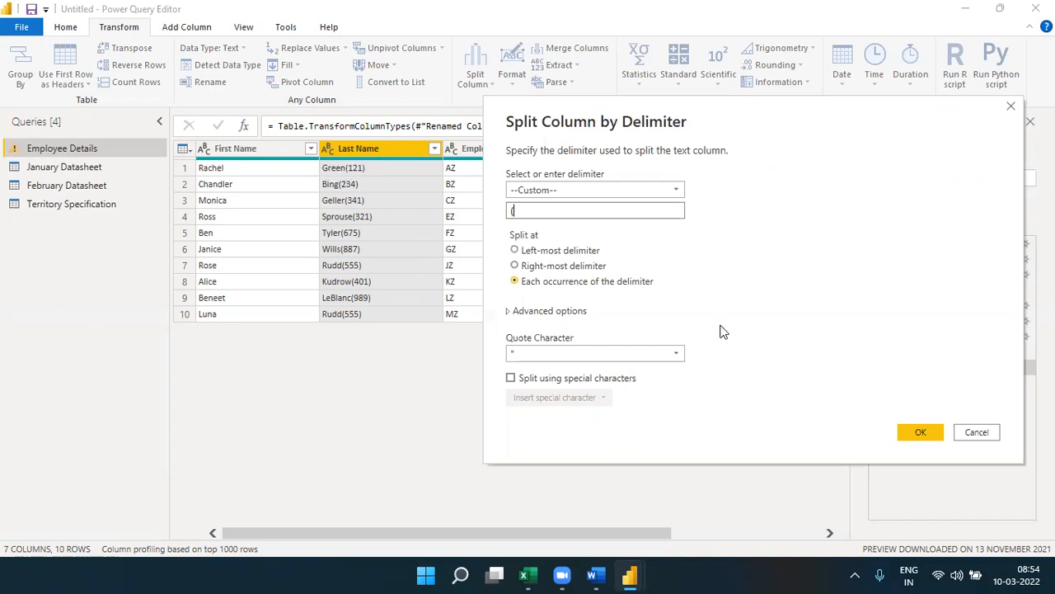
pyautogui.click(907, 429)
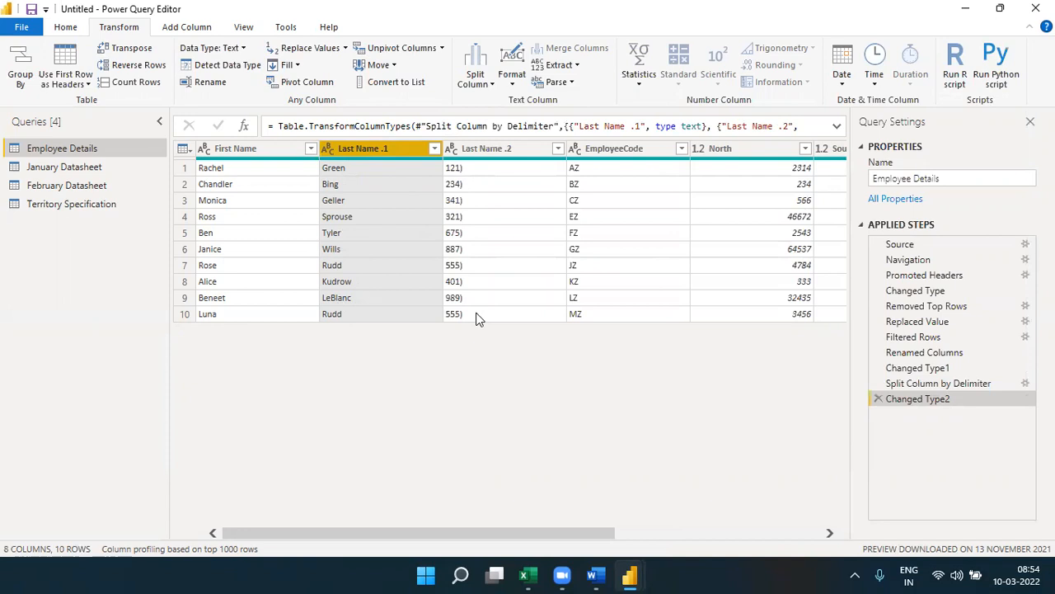
pyautogui.click(465, 150)
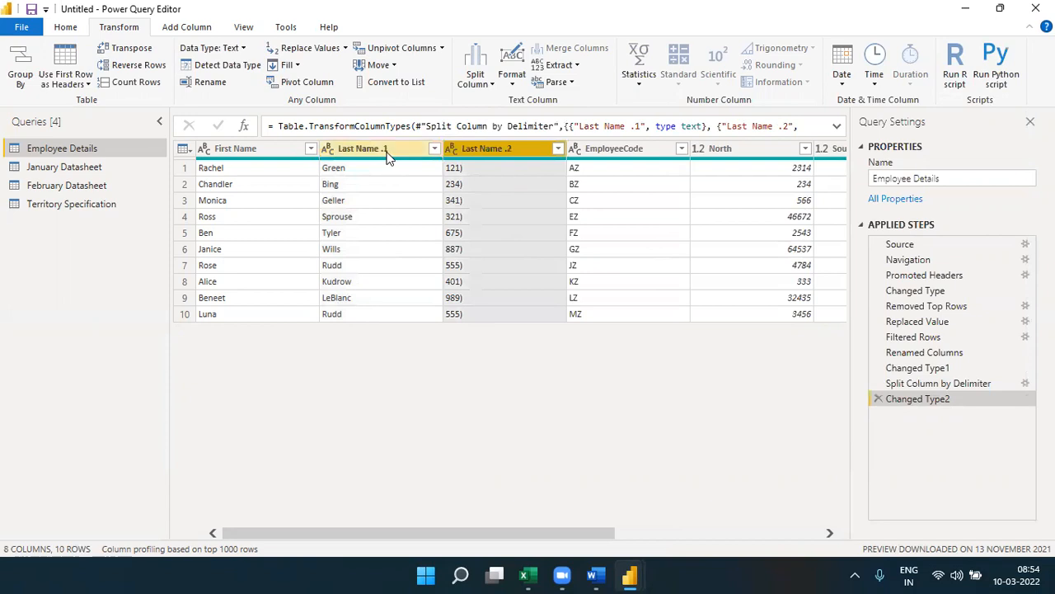
pyautogui.click(387, 155)
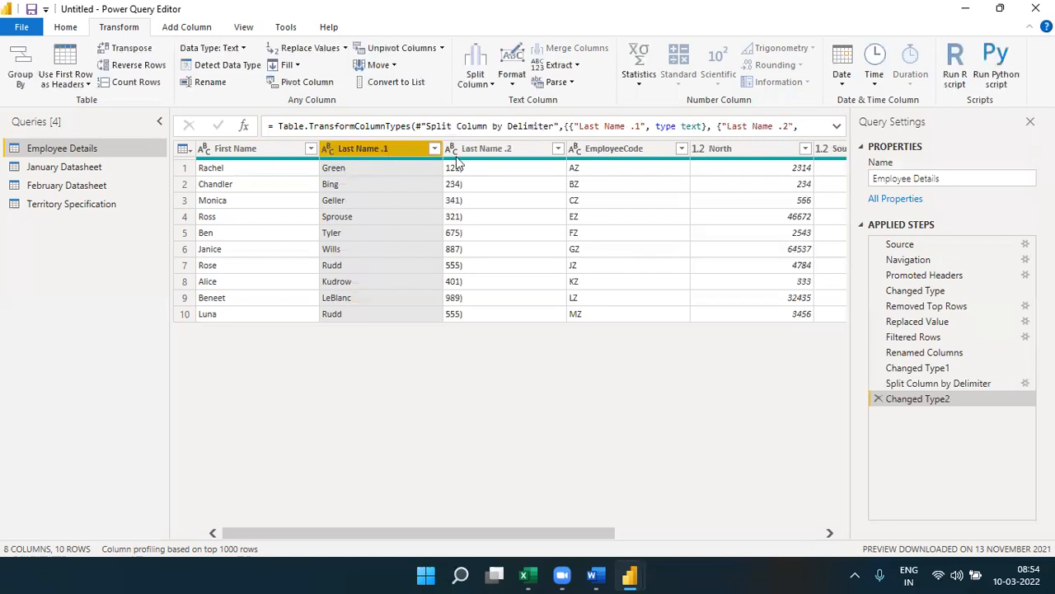
# Switch to the Word document and review the remaining Split Column by Delimiter instructions and the illustrated result.
pyautogui.click(596, 575)
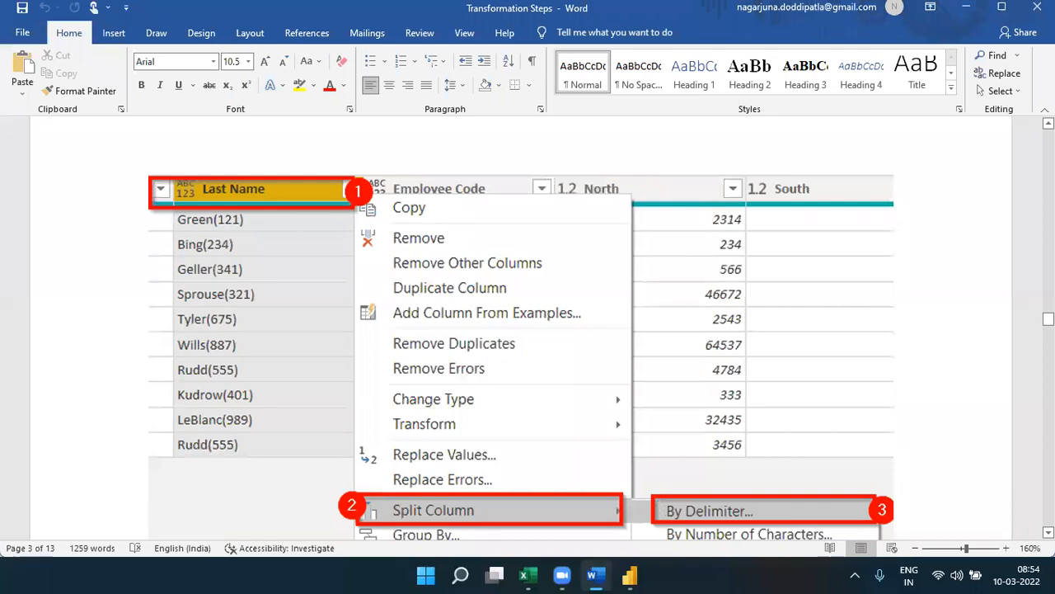
pyautogui.scroll(-3, 527, 330)
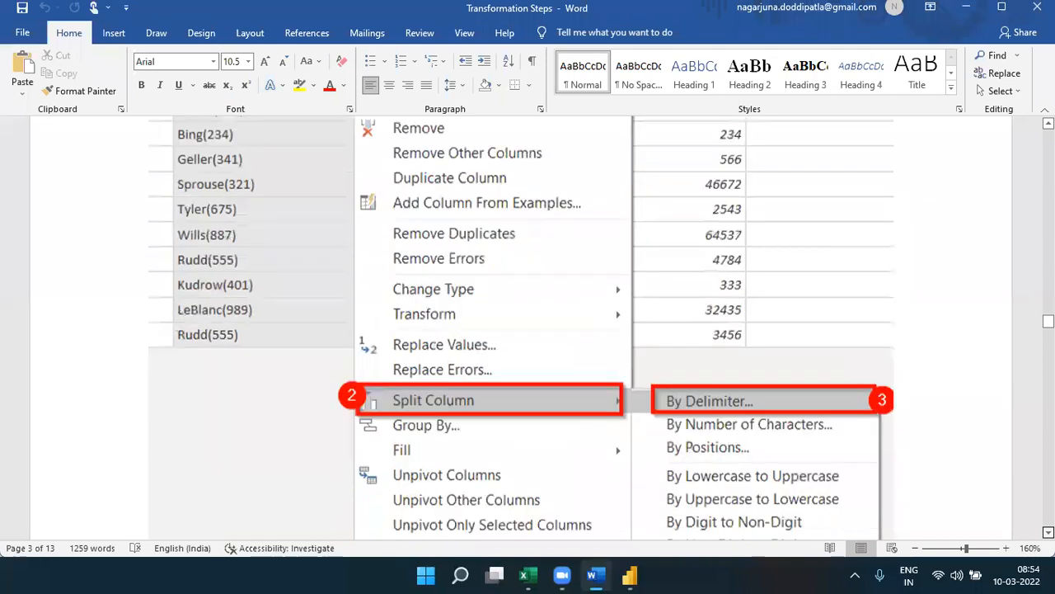
pyautogui.scroll(-7, 528, 330)
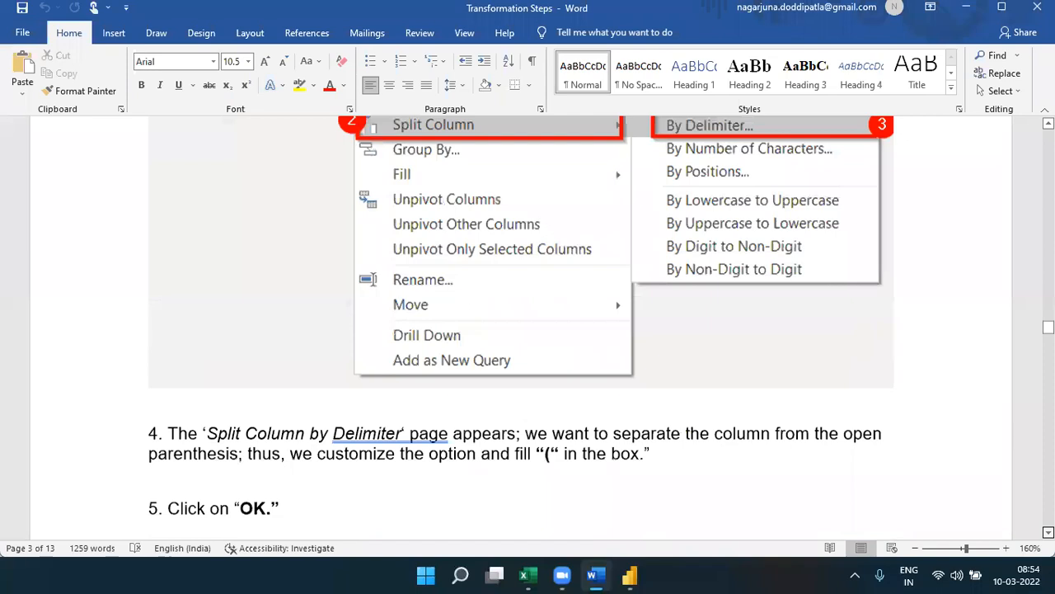
pyautogui.scroll(-7, 527, 330)
pyautogui.scroll(-10, 527, 330)
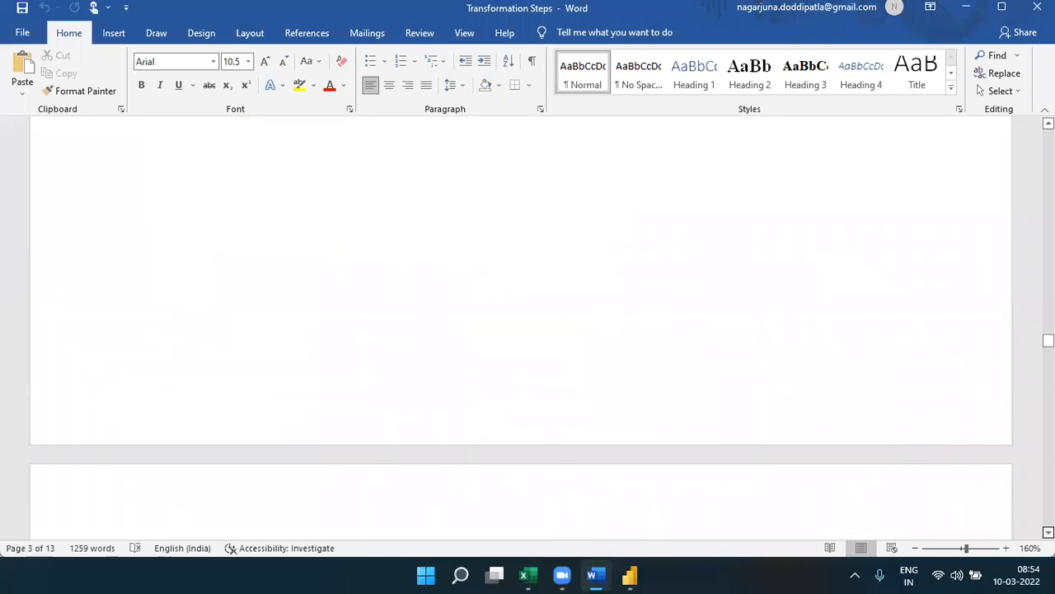
pyautogui.scroll(-3, 528, 330)
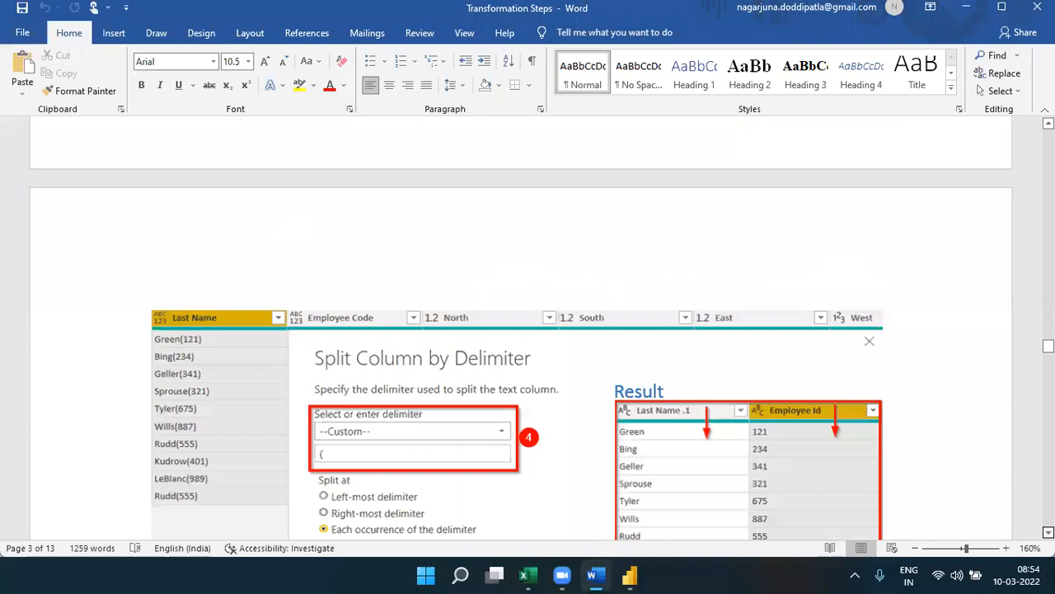
pyautogui.scroll(-4, 810, 271)
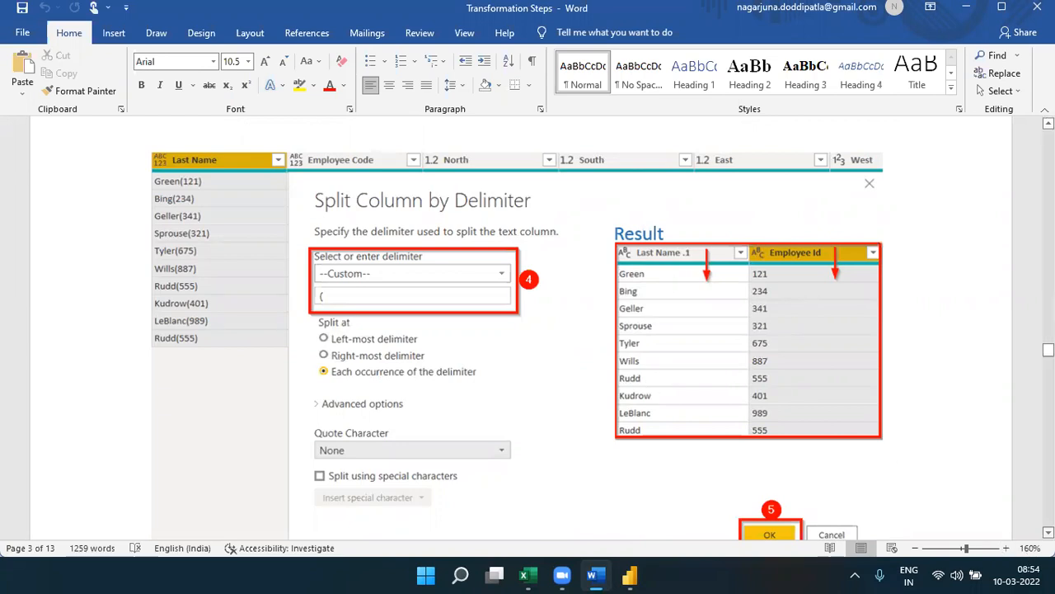
# Finish reading the split instructions, return to the Power Query Editor and inspect the Last Name .1 and Last Name .2 columns.
pyautogui.scroll(-1, 527, 330)
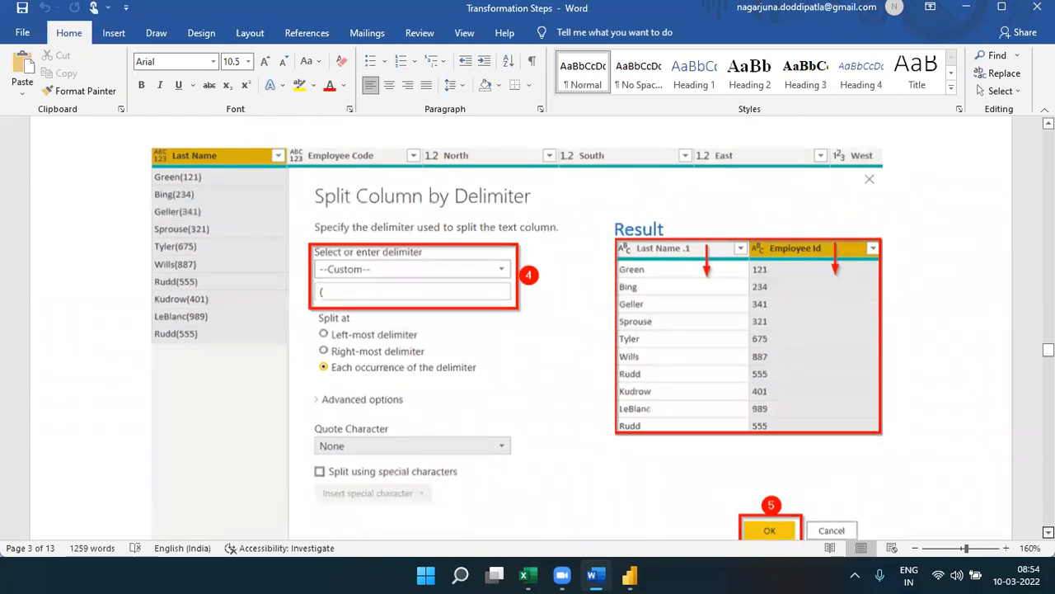
pyautogui.scroll(-5, 528, 330)
pyautogui.moveTo(645, 576)
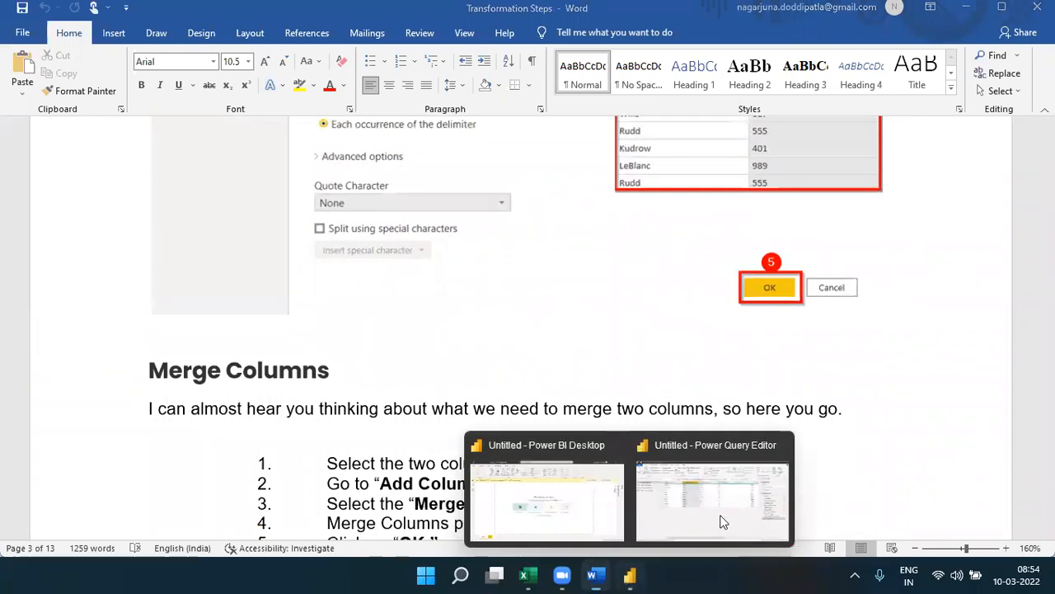
pyautogui.click(718, 519)
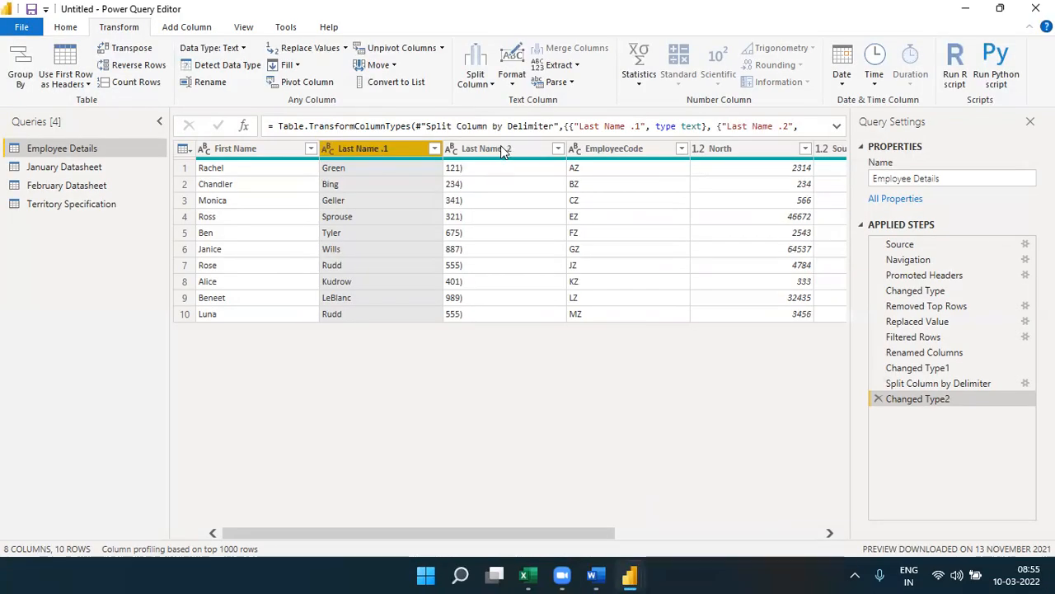
pyautogui.doubleClick(500, 148)
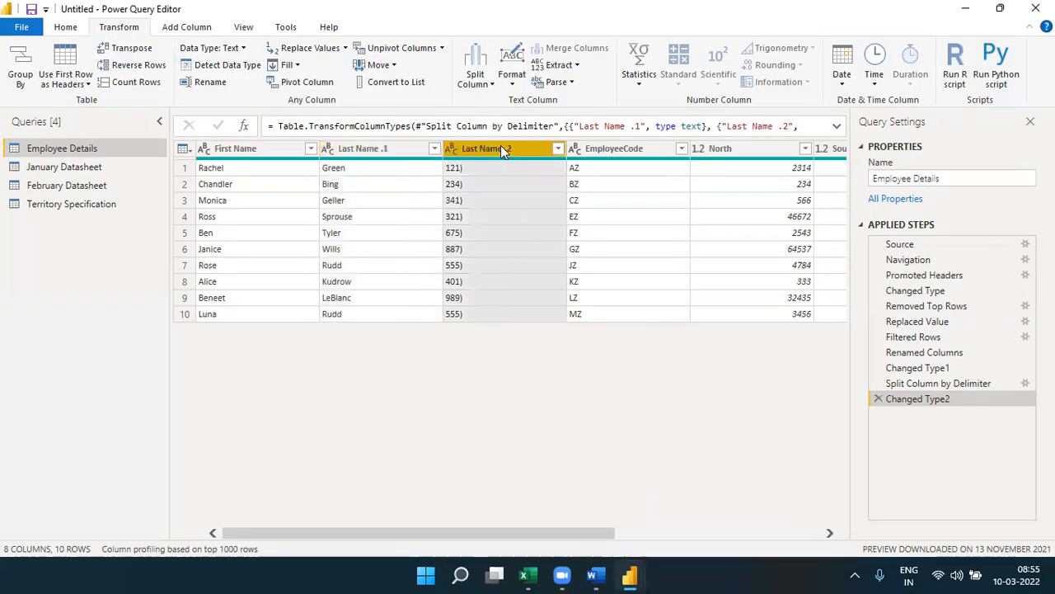
pyautogui.doubleClick(394, 148)
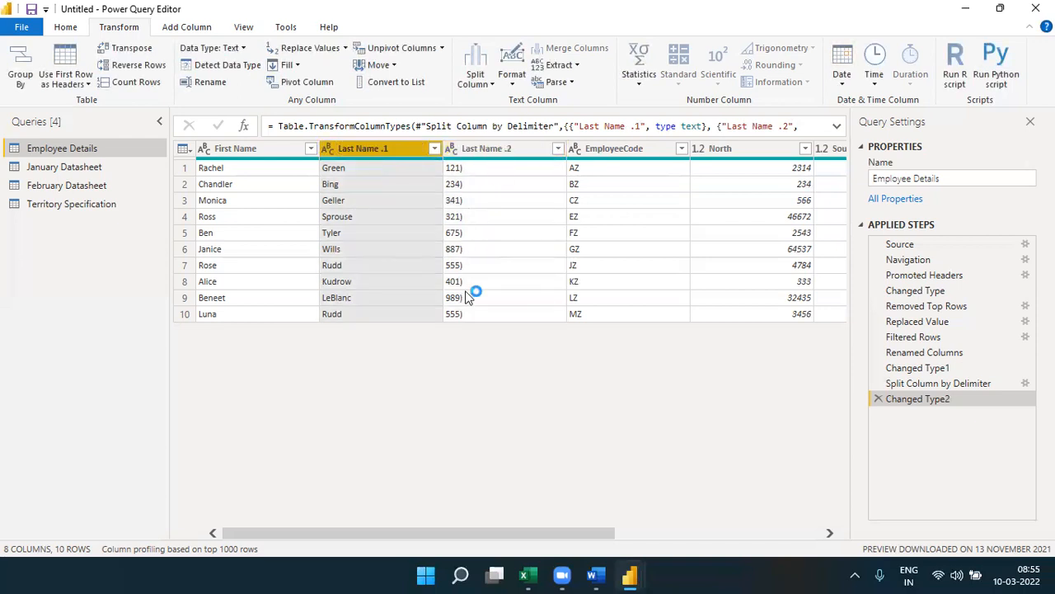
pyautogui.click(466, 169)
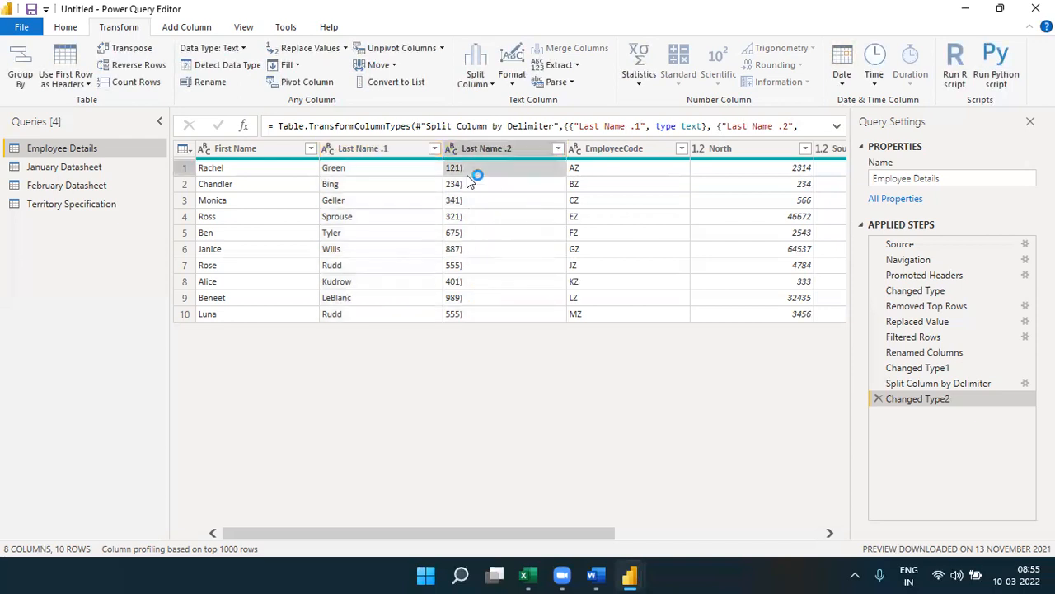
# Replace every ")" in the Last Name .2 column with an empty value.
pyautogui.click(500, 157)
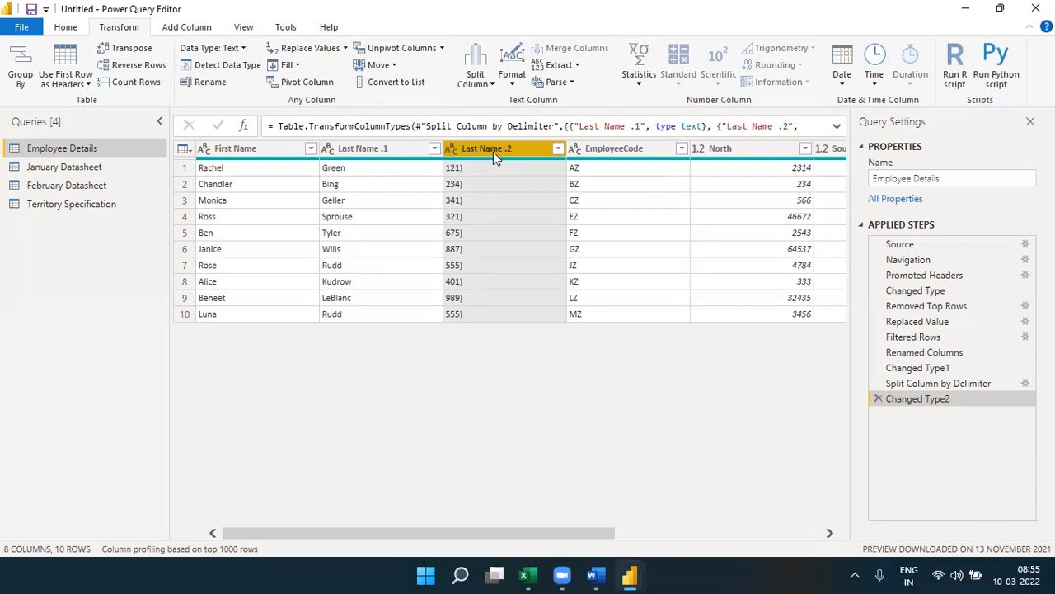
pyautogui.click(346, 48)
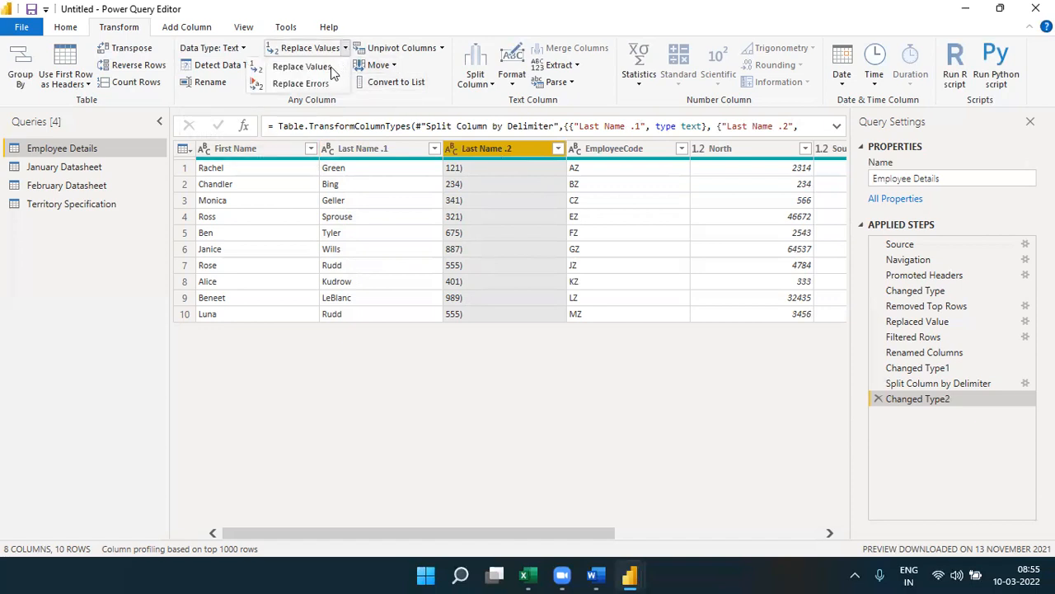
pyautogui.click(305, 66)
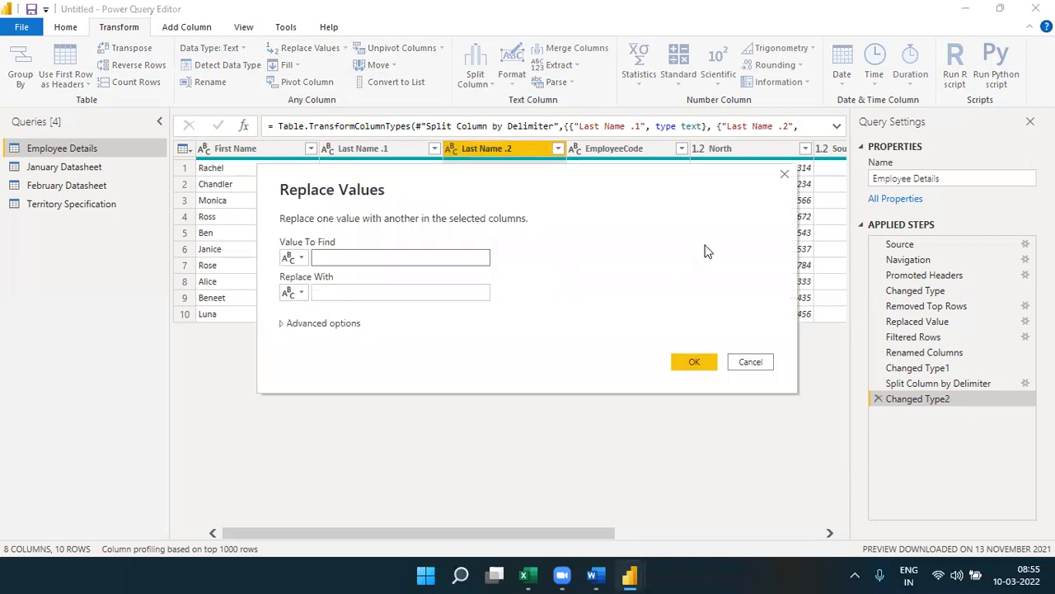
pyautogui.click(580, 333)
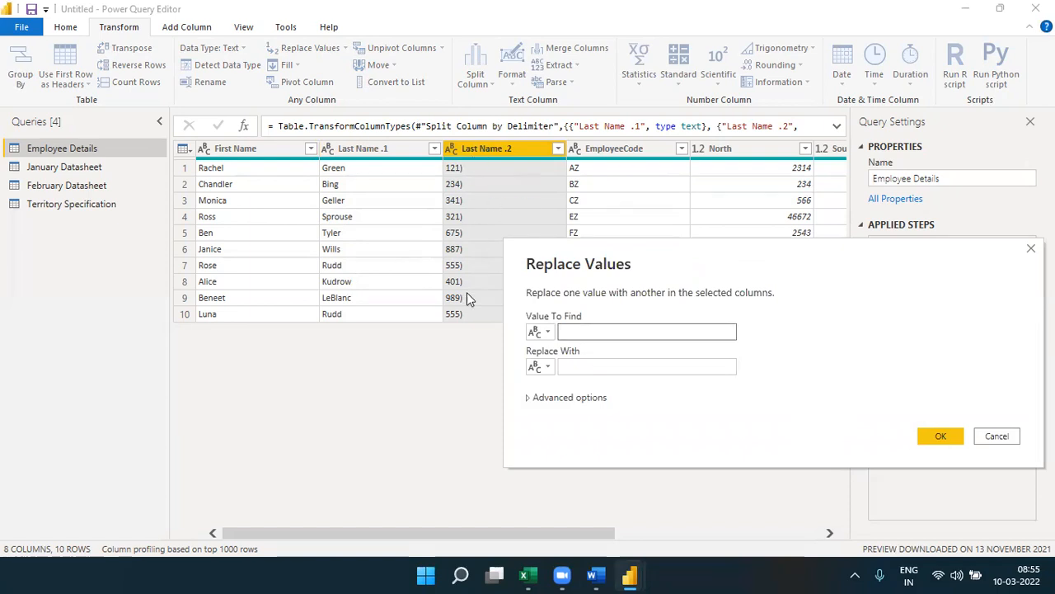
pyautogui.write(')')
pyautogui.press('Tab')
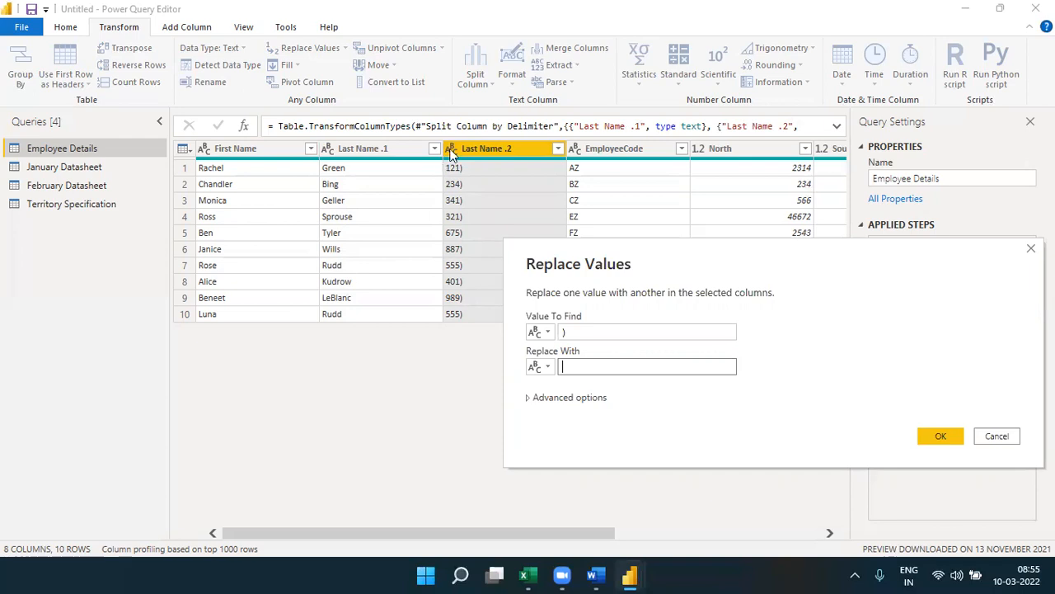
pyautogui.press('Escape')
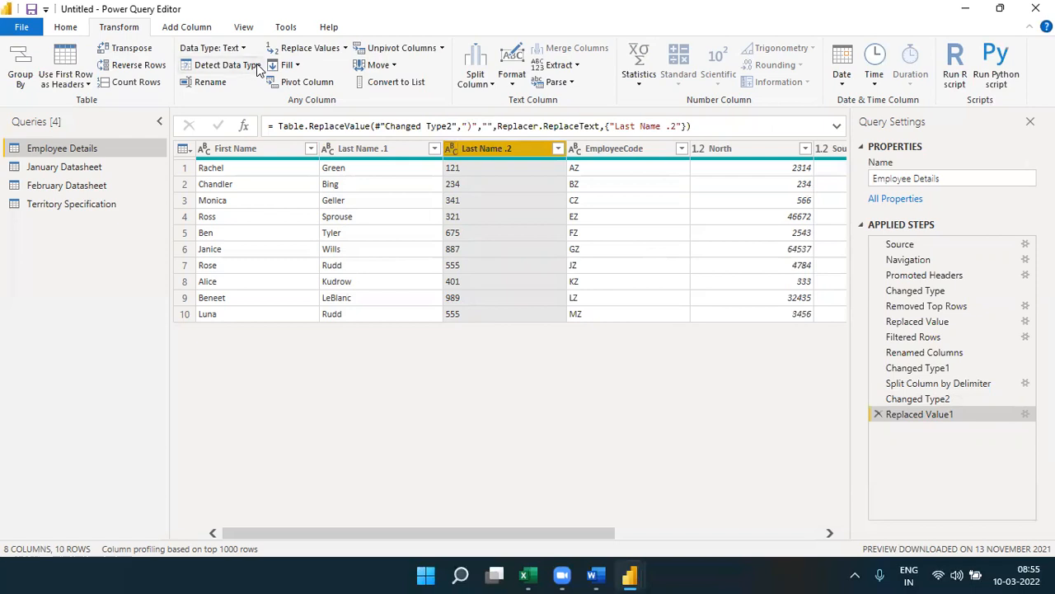
# Detect the data type of the Last Name .2 column and rename the column Empolyeeid.
pyautogui.click(256, 65)
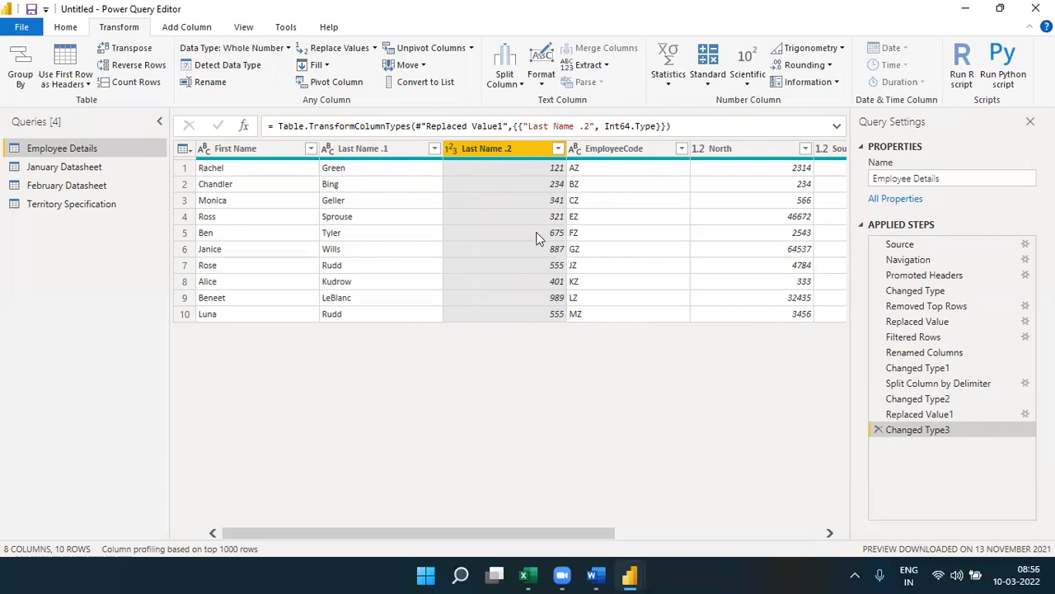
pyautogui.doubleClick(530, 154)
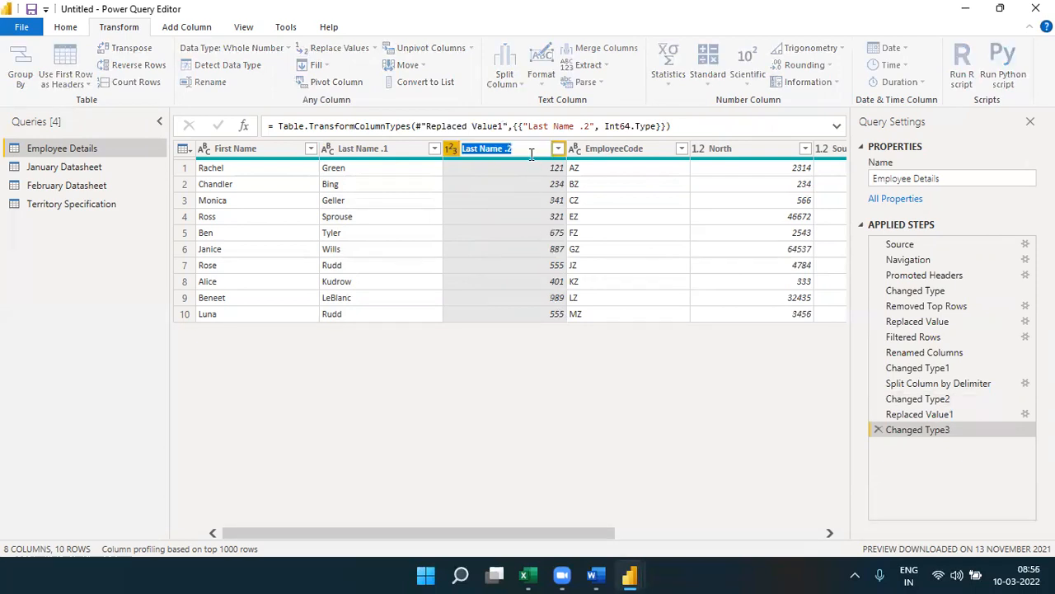
pyautogui.write('Em')
pyautogui.write('polyee')
pyautogui.write('i')
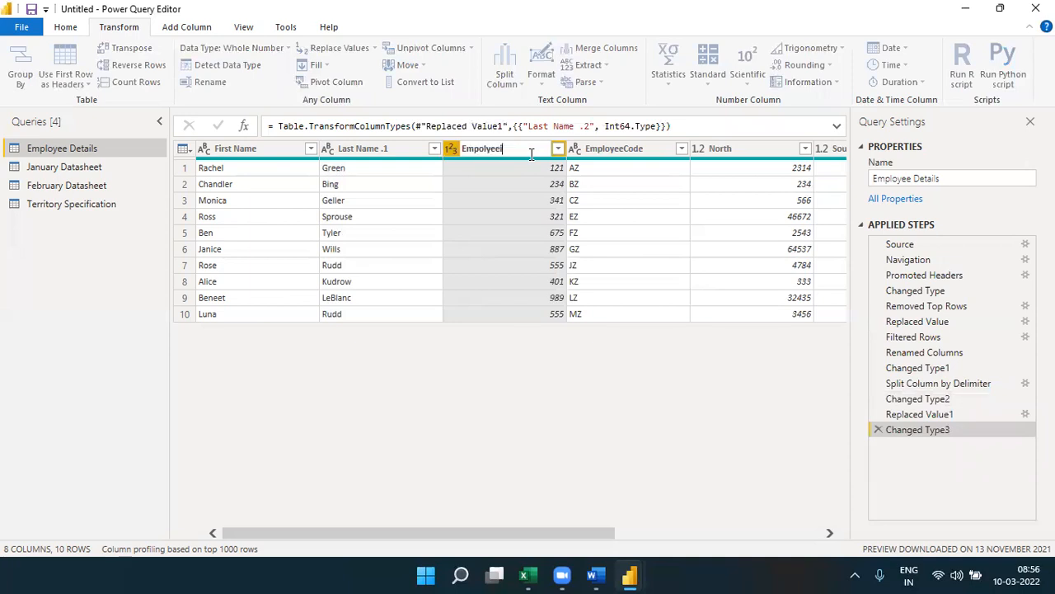
pyautogui.write('d')
pyautogui.press('Return')
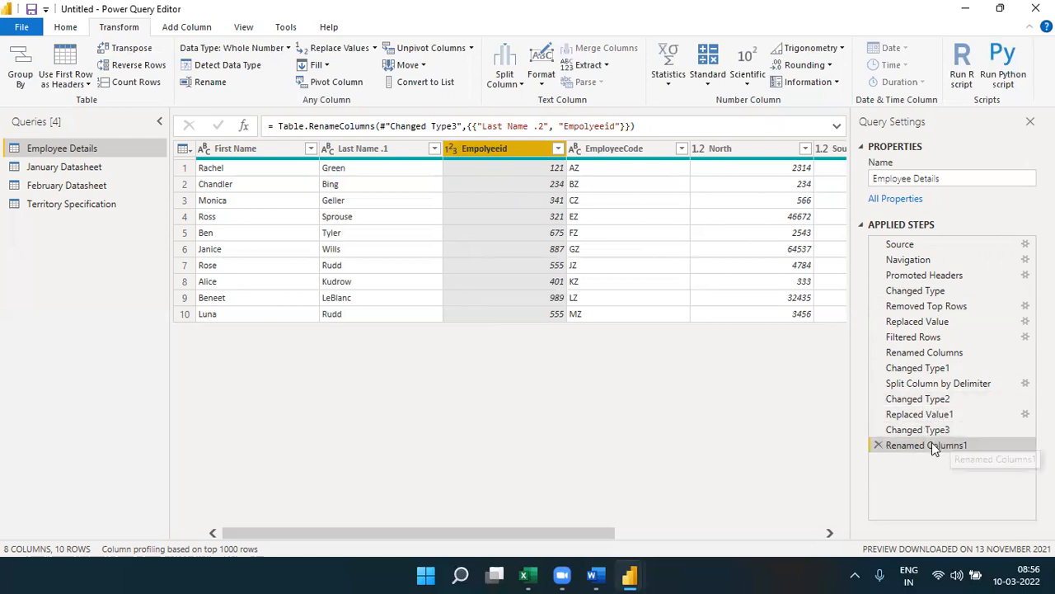
# Switch to the Word document and read the Merge Columns instructions and their illustration.
pyautogui.click(593, 576)
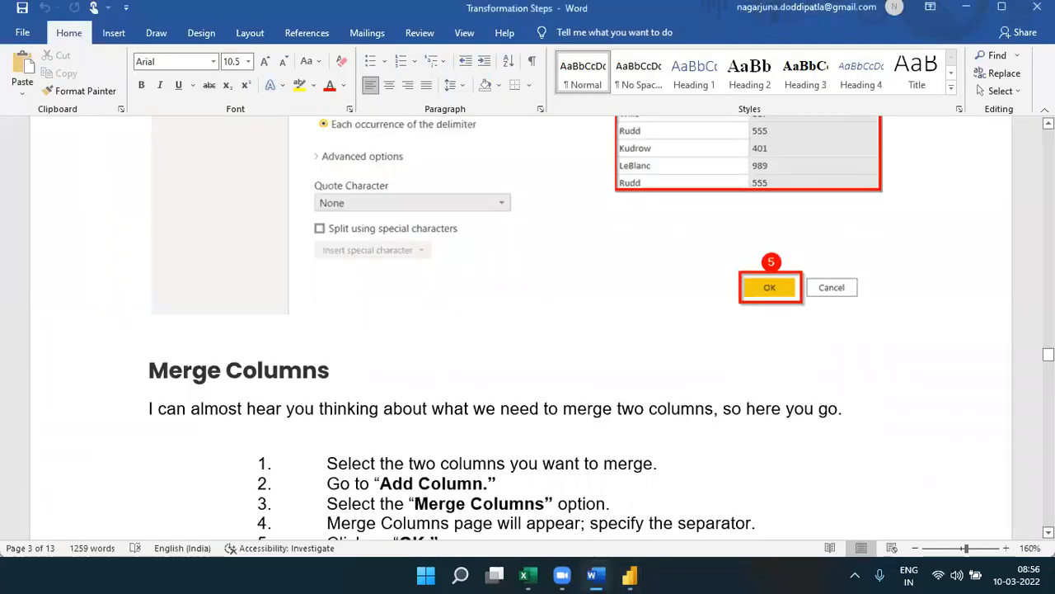
pyautogui.scroll(-2, 528, 330)
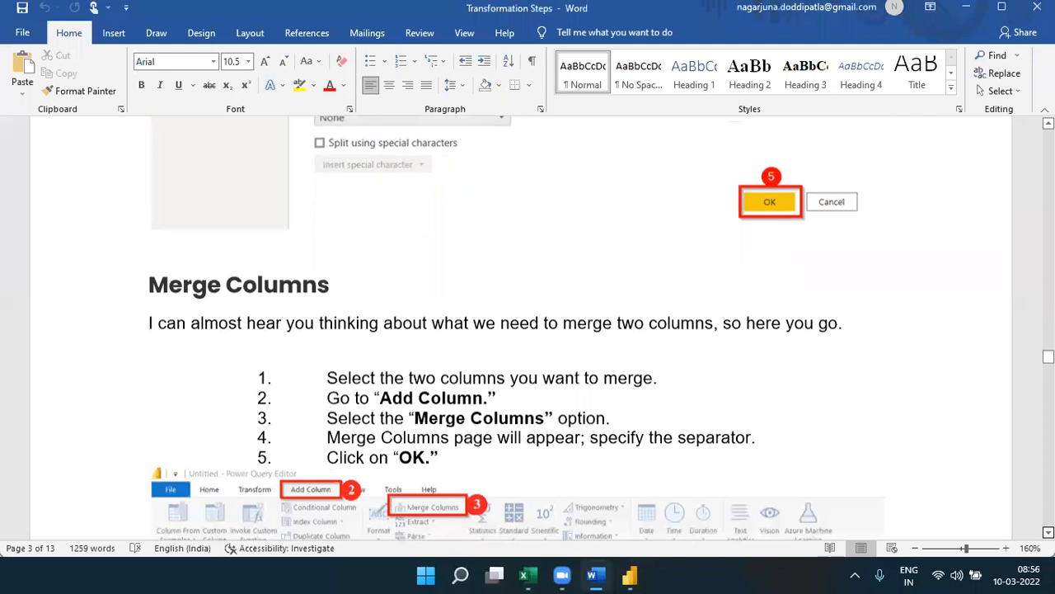
pyautogui.scroll(-5, 528, 329)
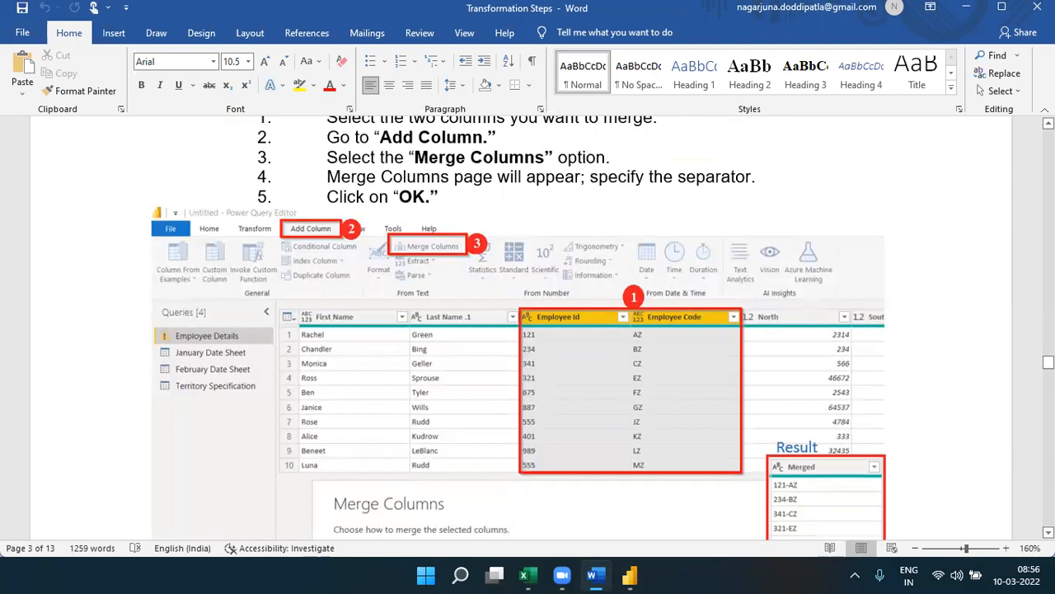
pyautogui.scroll(3, 528, 329)
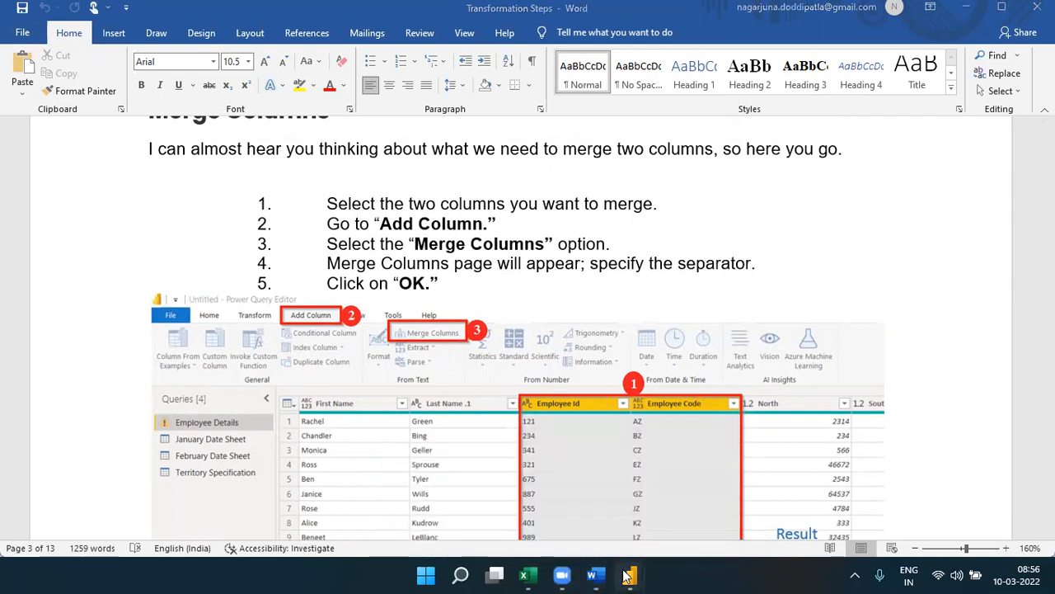
# Switch to the Power Query Editor and select EmployeeCode and Empolyeeid together, starting with EmployeeCode.
pyautogui.moveTo(629, 576)
pyautogui.click(691, 528)
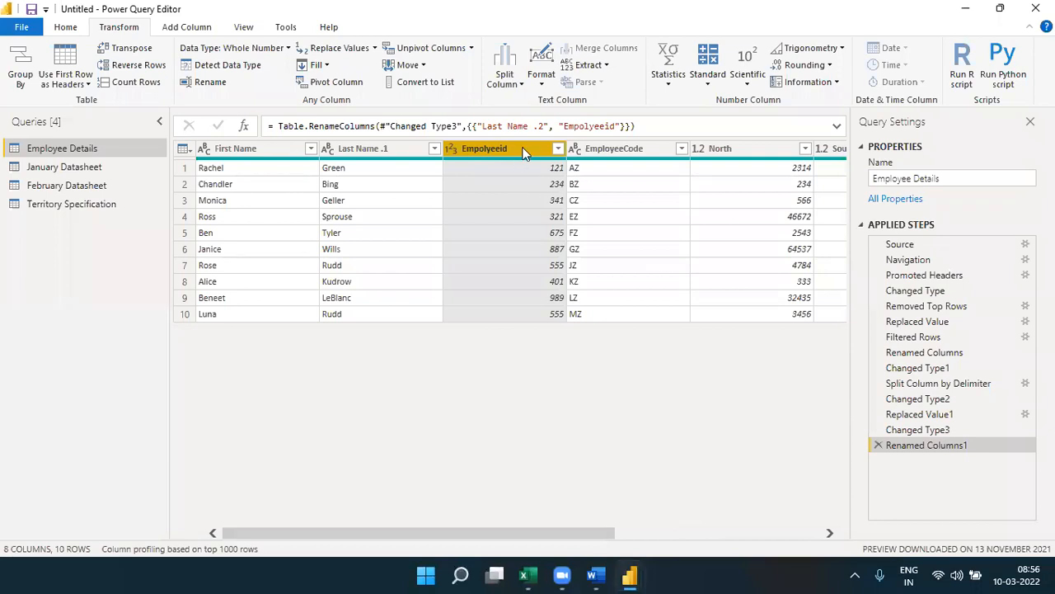
pyautogui.click(620, 153)
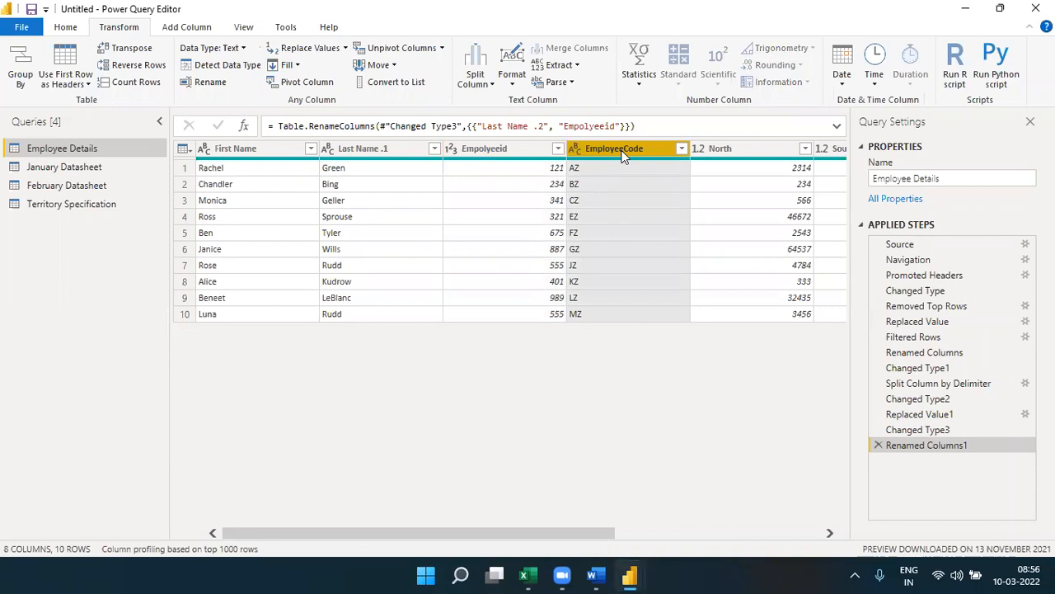
pyautogui.click(518, 146)
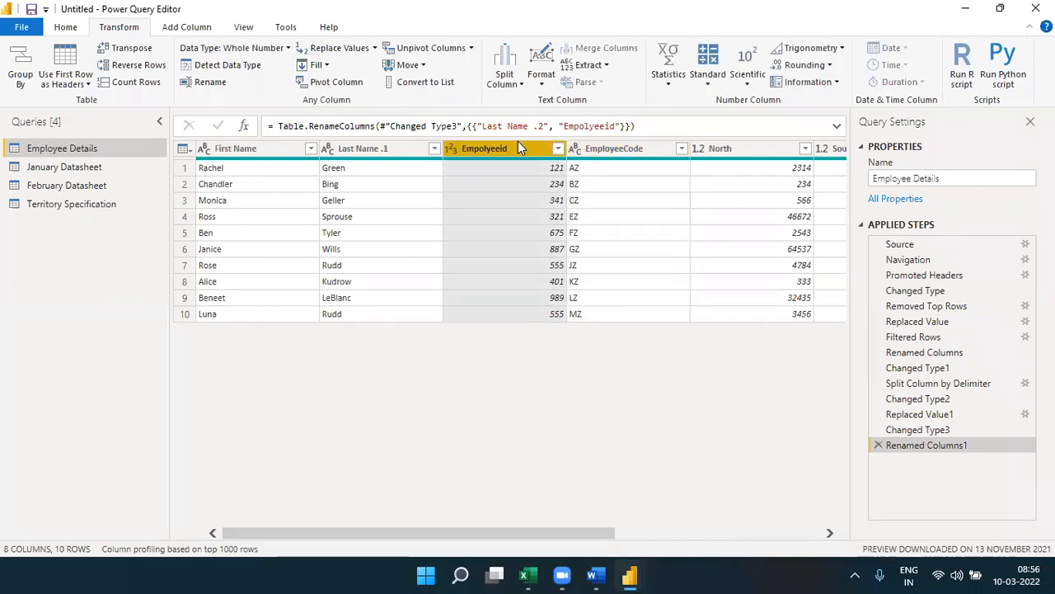
pyautogui.click(615, 147)
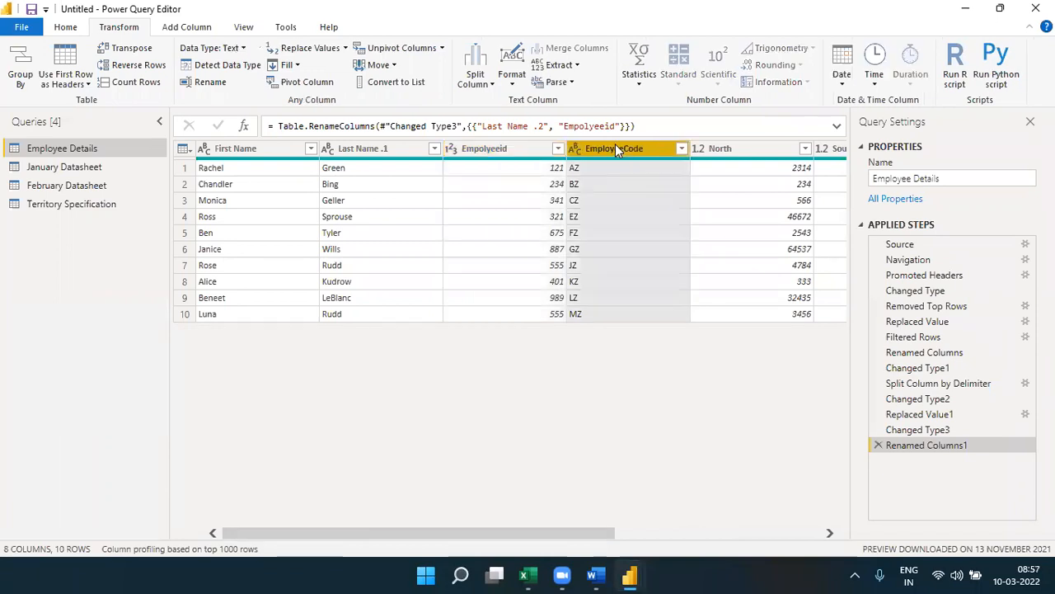
pyautogui.keyDown('ctrl'); pyautogui.click(534, 153); pyautogui.keyUp('ctrl')
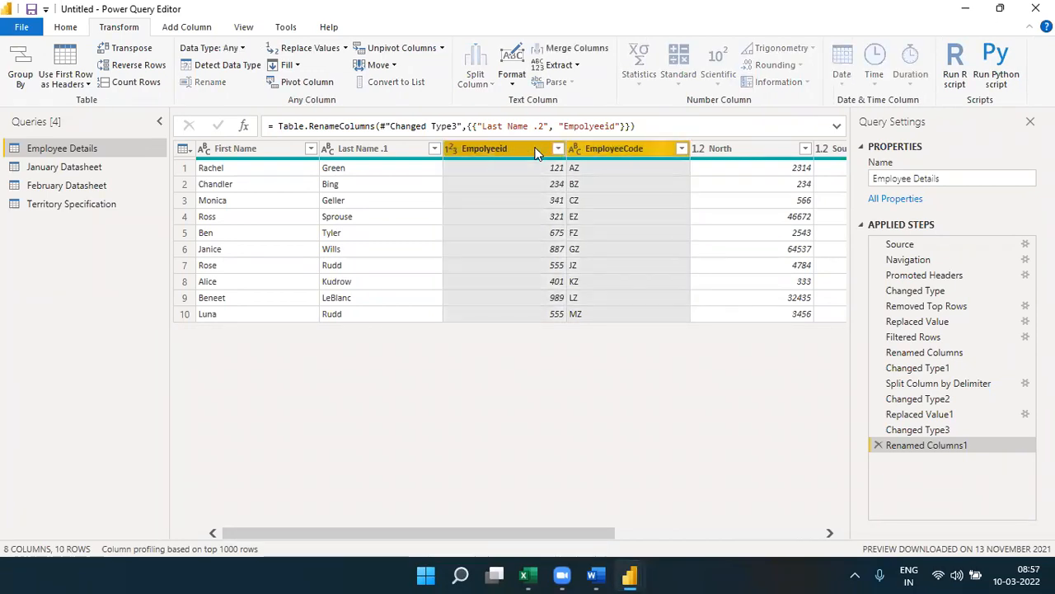
# Compare both selection orders for the merge, ending with Empolyeeid selected first and EmployeeCode added second.
pyautogui.click(612, 148)
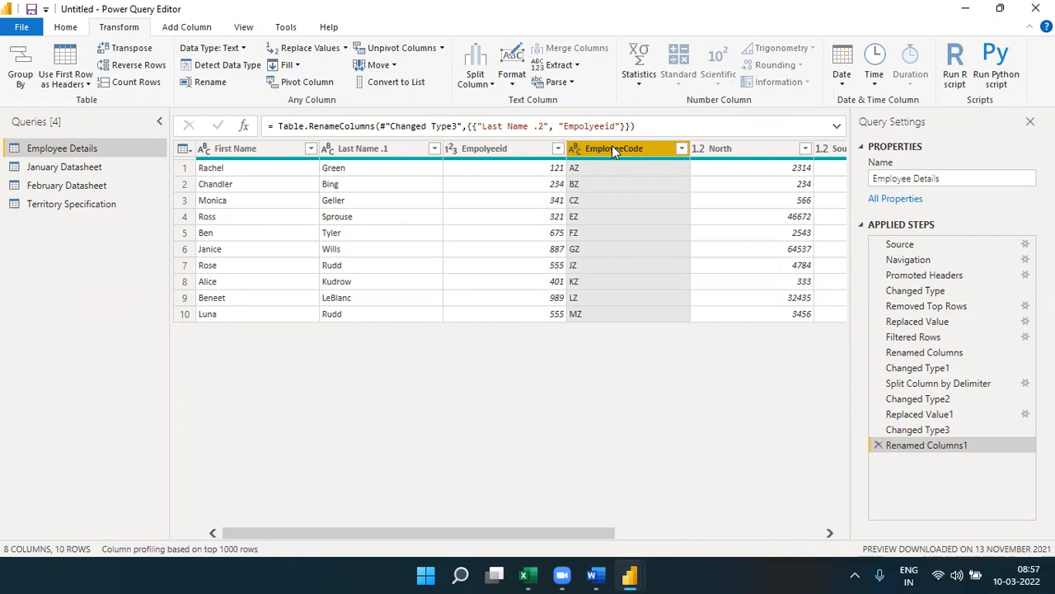
pyautogui.click(488, 148)
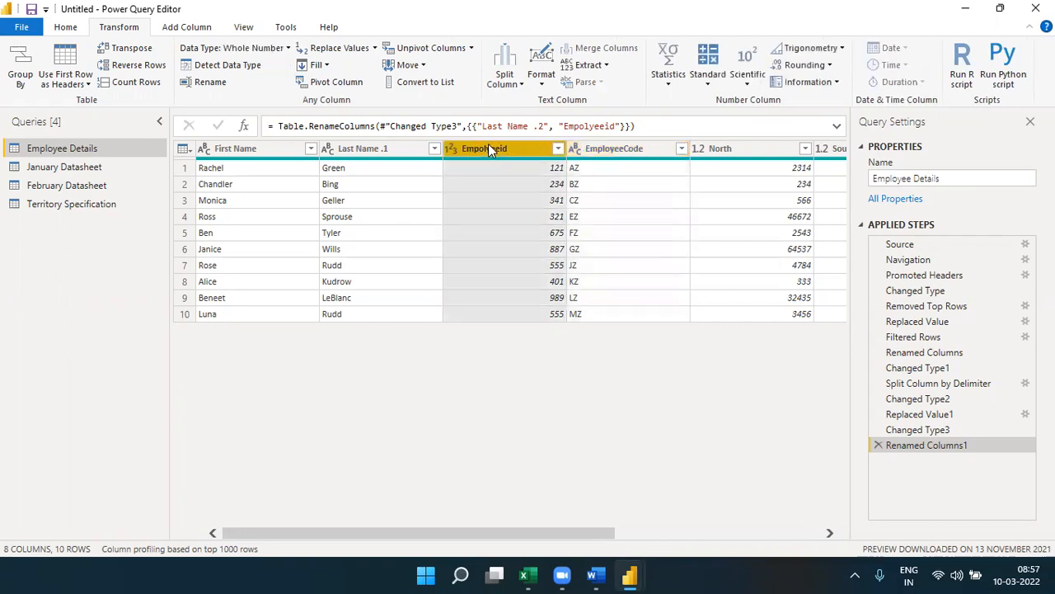
pyautogui.click(602, 149)
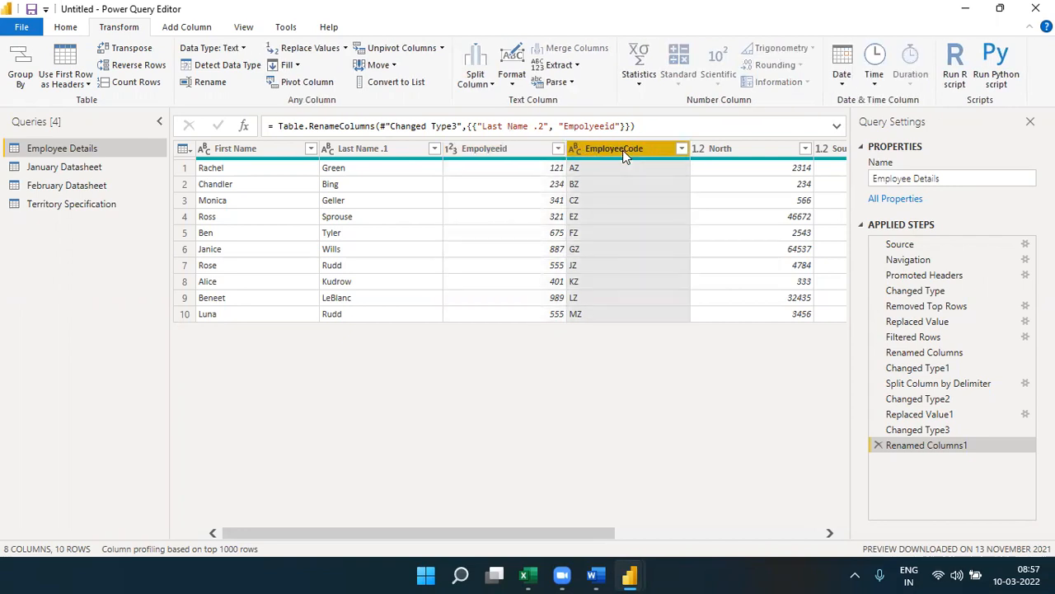
pyautogui.keyDown('ctrl'); pyautogui.click(537, 147); pyautogui.keyUp('ctrl')
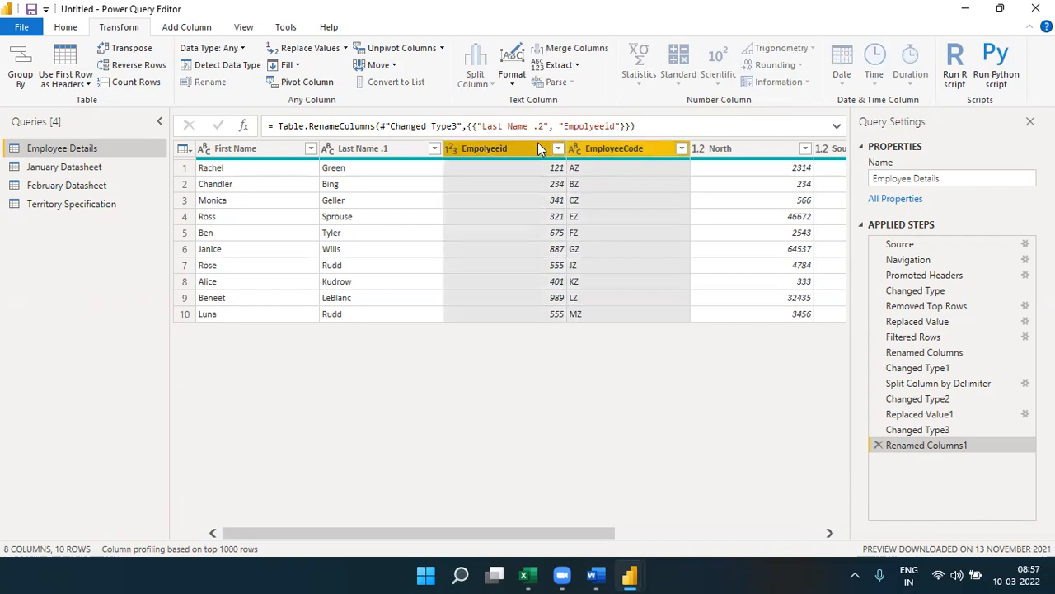
pyautogui.click(537, 145)
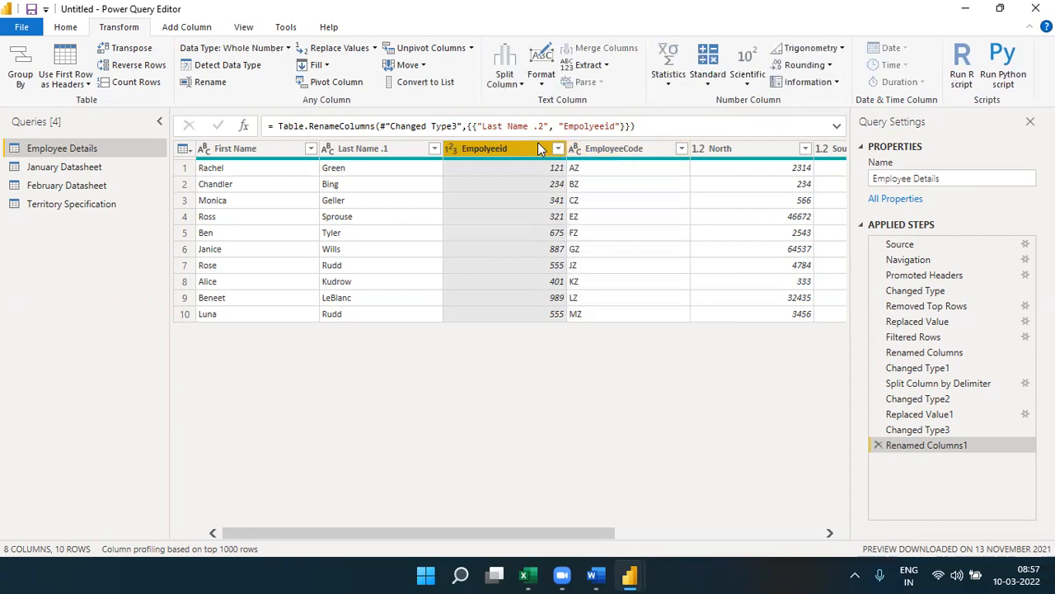
pyautogui.keyDown('ctrl'); pyautogui.click(626, 148); pyautogui.keyUp('ctrl')
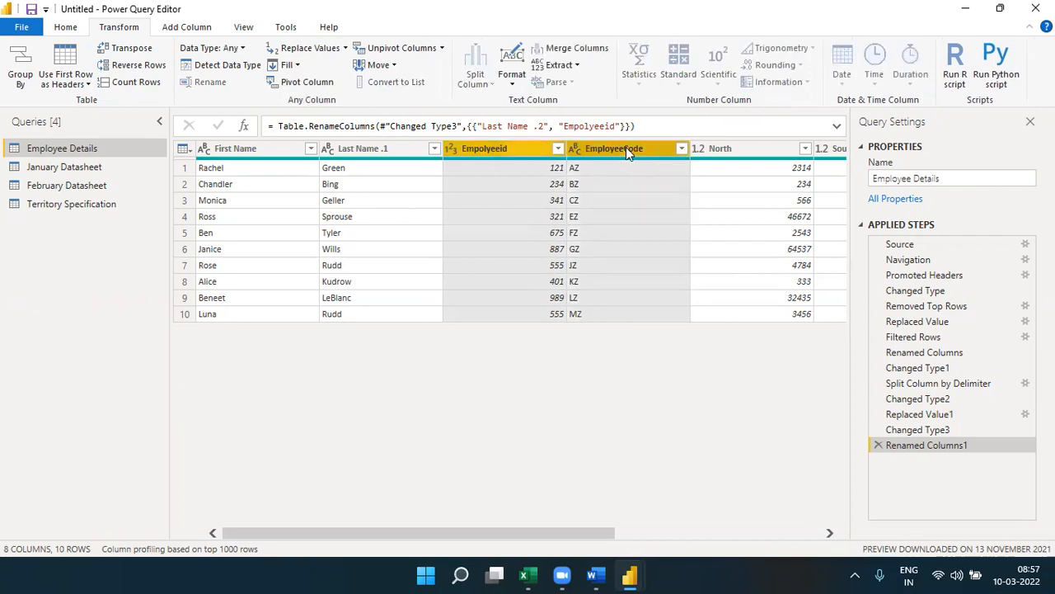
# Switch to the Word document and check the column order and merged result illustrated for Merge Columns.
pyautogui.click(596, 574)
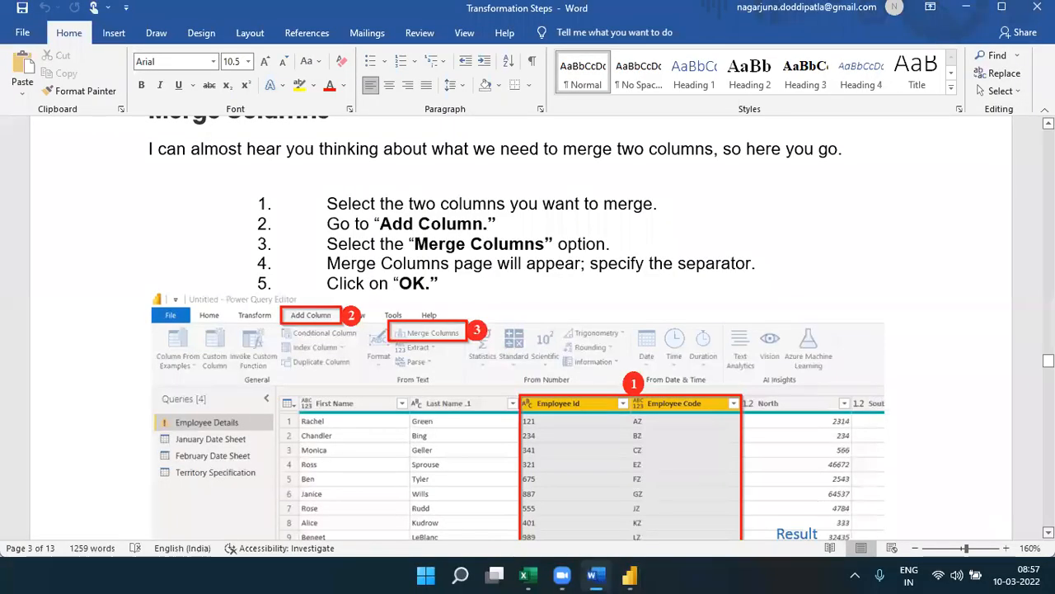
pyautogui.scroll(-2, 528, 330)
pyautogui.scroll(-3, 816, 502)
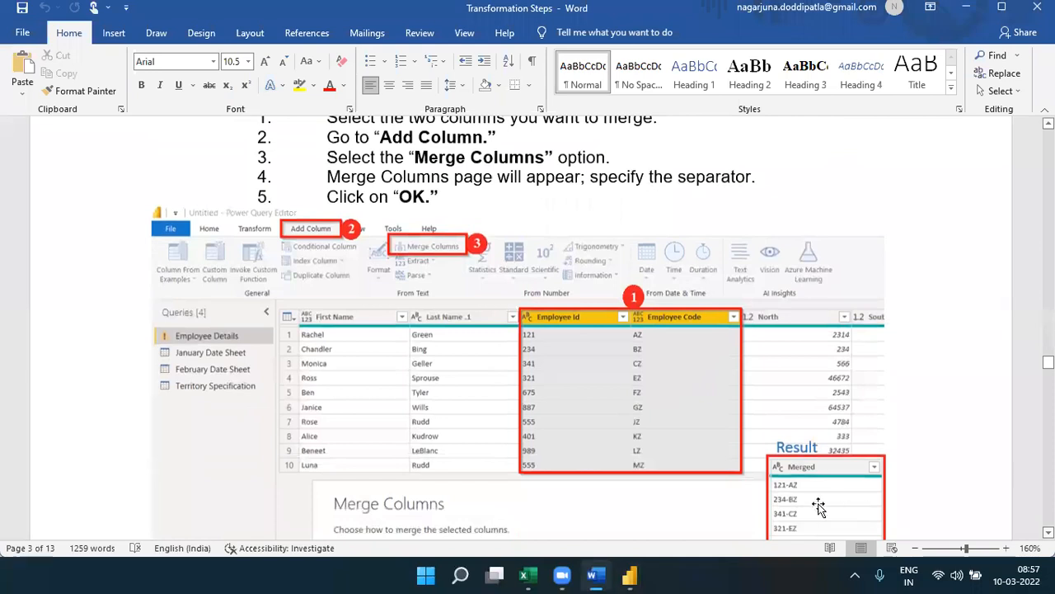
# Switch to the Power Query Editor and select Empolyeeid first, adding EmployeeCode second.
pyautogui.click(598, 575)
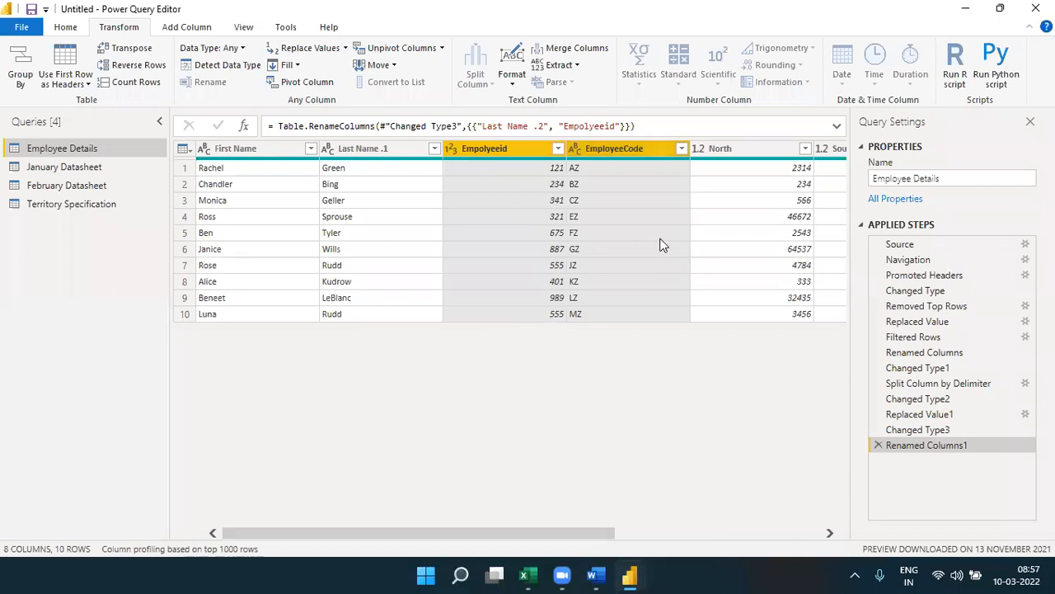
pyautogui.click(758, 233)
pyautogui.click(506, 152)
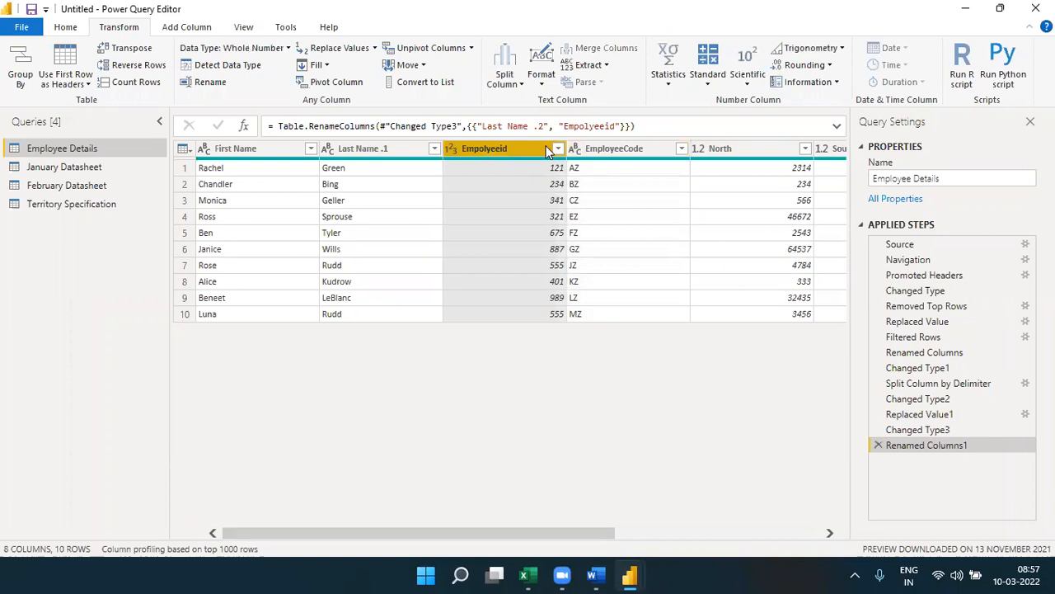
pyautogui.keyDown('ctrl'); pyautogui.click(613, 149); pyautogui.keyUp('ctrl')
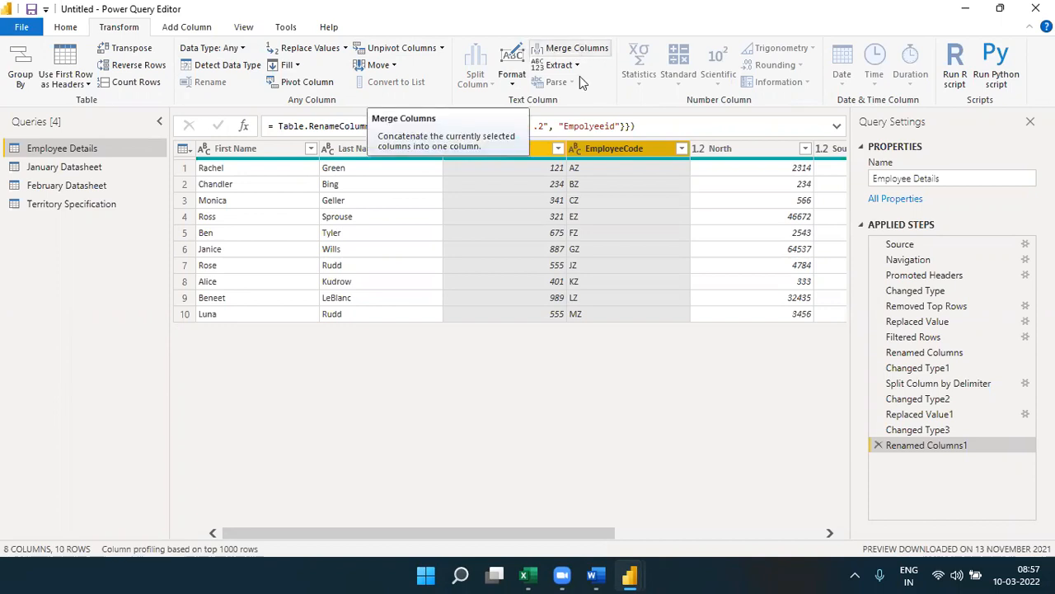
pyautogui.click(496, 148)
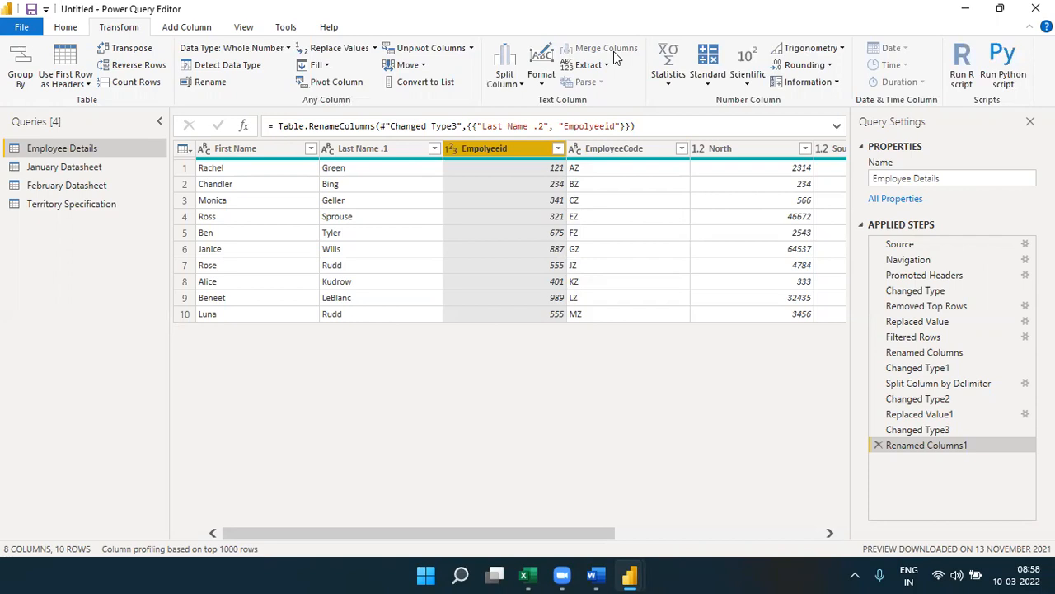
pyautogui.keyDown('ctrl'); pyautogui.click(613, 149); pyautogui.keyUp('ctrl')
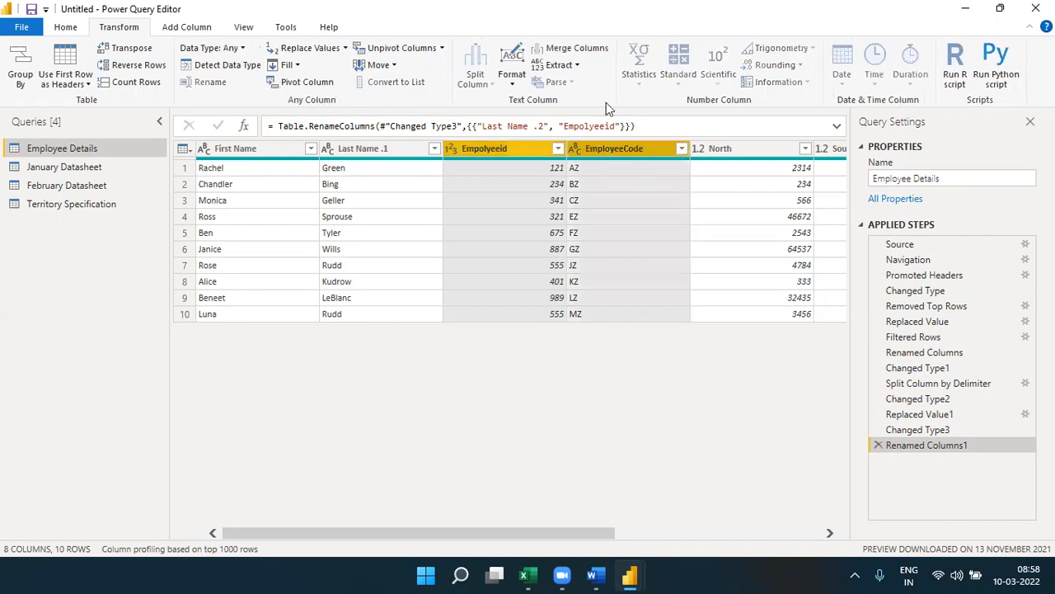
# Start merging the two selected columns with a hyphen as the custom separator.
pyautogui.click(600, 51)
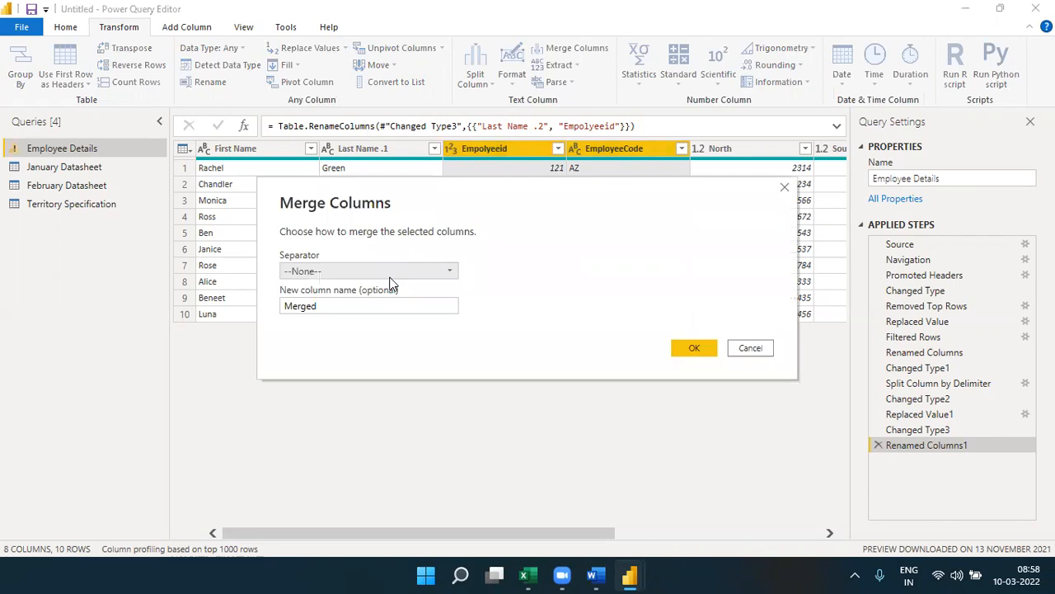
pyautogui.click(320, 305)
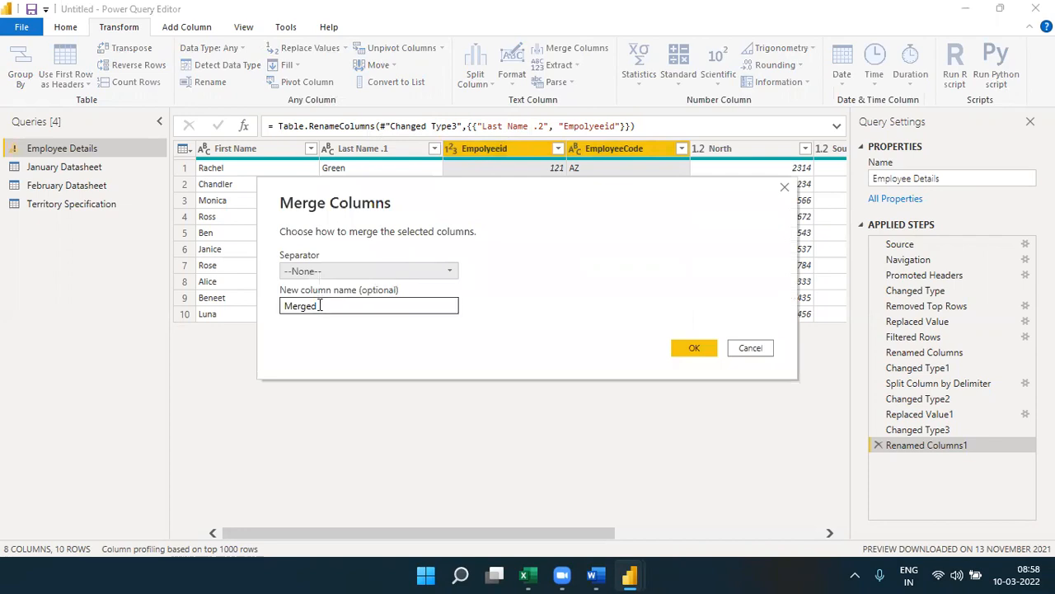
pyautogui.click(348, 276)
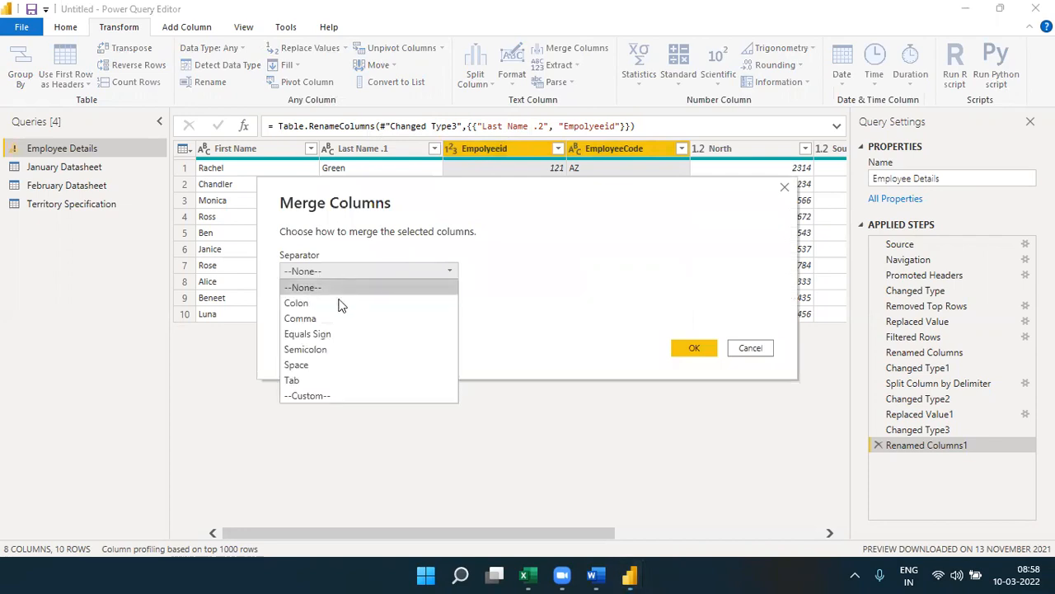
pyautogui.click(315, 396)
pyautogui.click(309, 292)
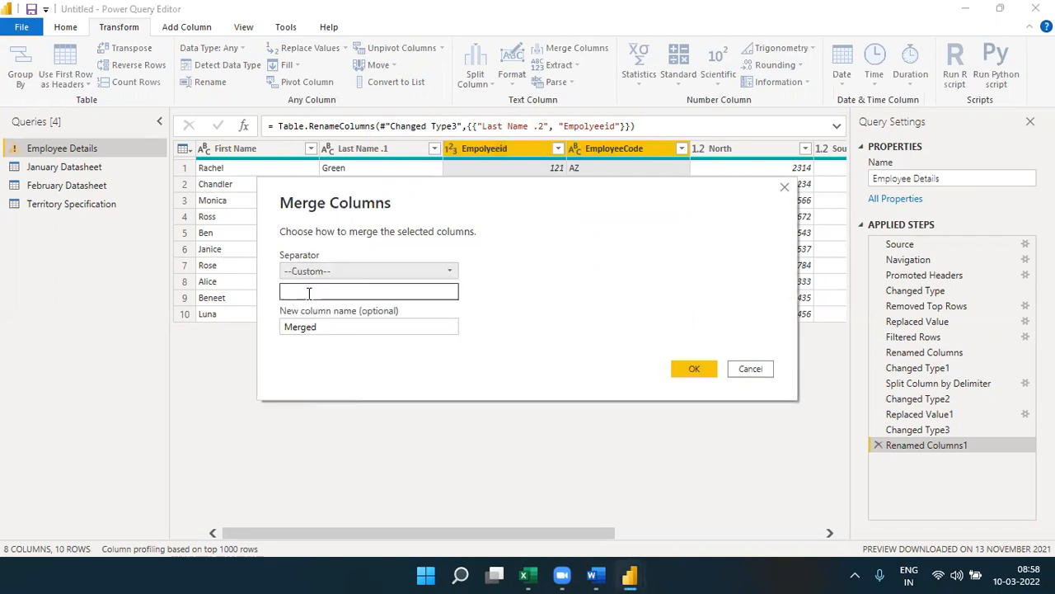
pyautogui.click(392, 272)
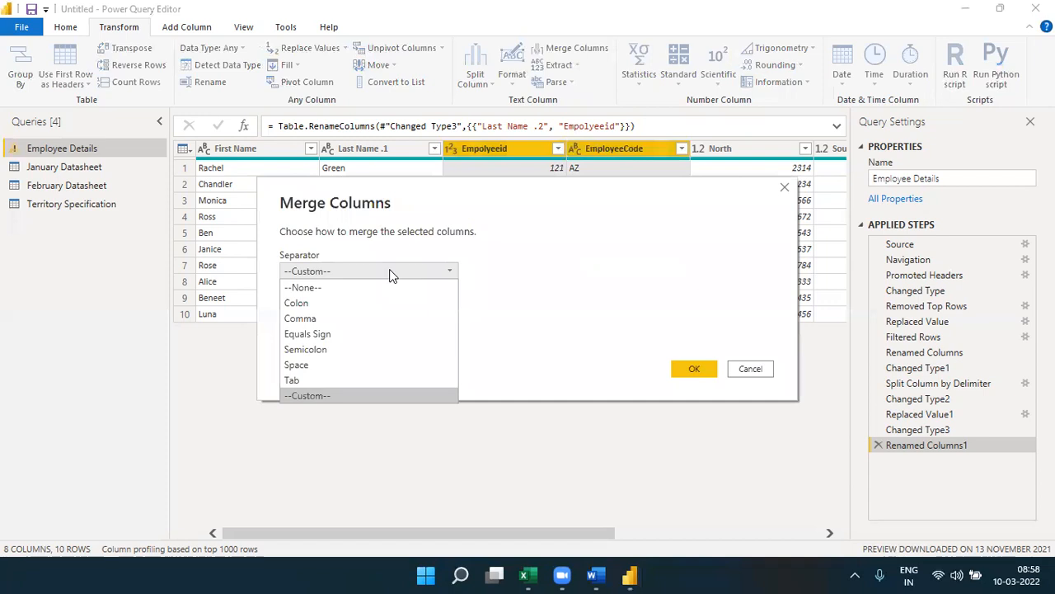
pyautogui.click(392, 272)
pyautogui.click(332, 288)
pyautogui.write('-')
# Check the column name illustrated in the Word document, apply the merge keeping the name Merged, and select the merged column.
pyautogui.click(318, 327)
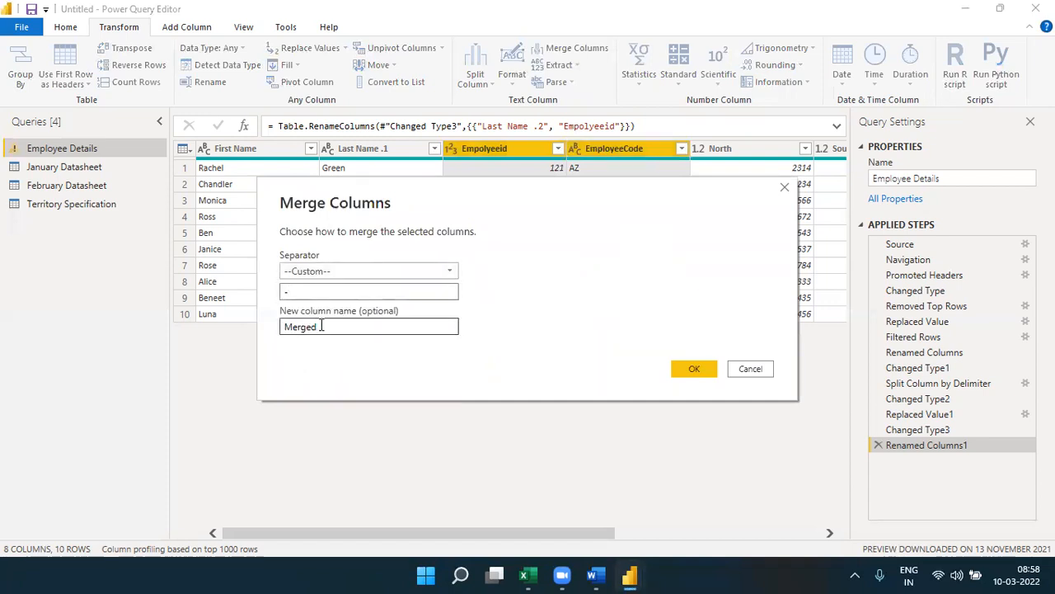
pyautogui.doubleClick(301, 326)
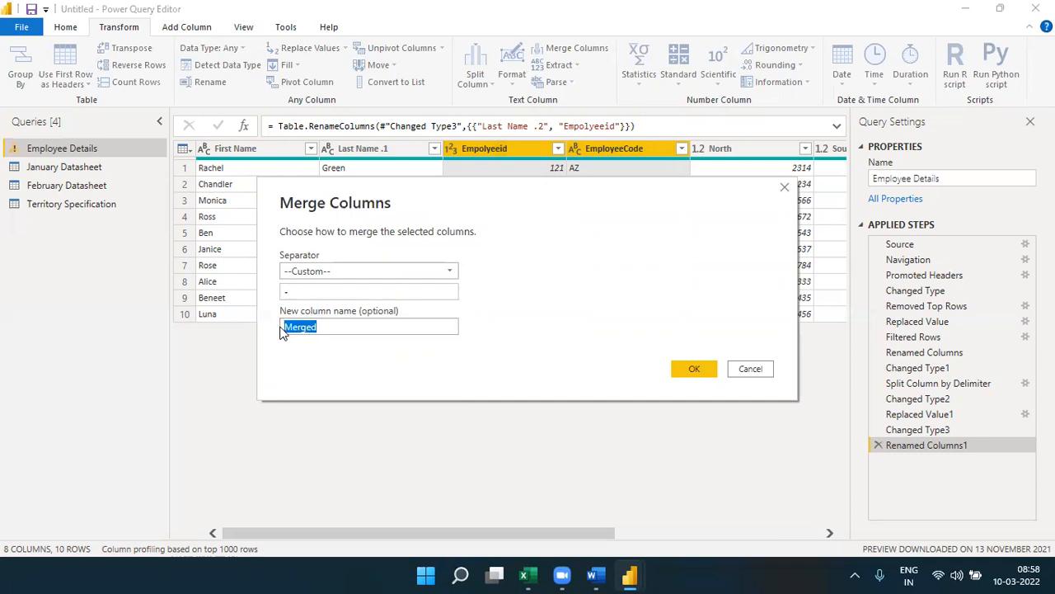
pyautogui.click(606, 576)
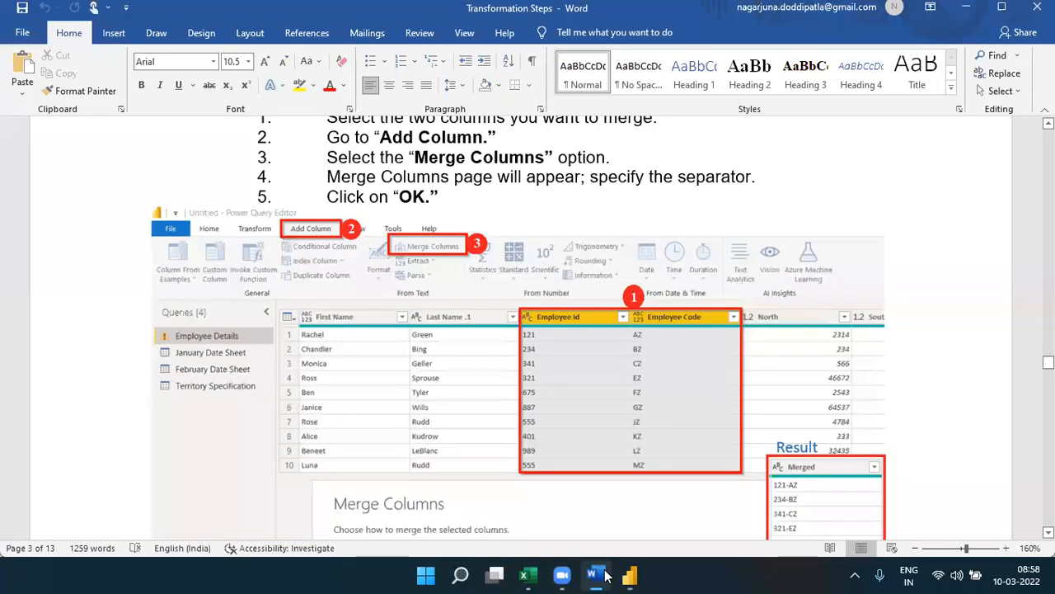
pyautogui.click(607, 575)
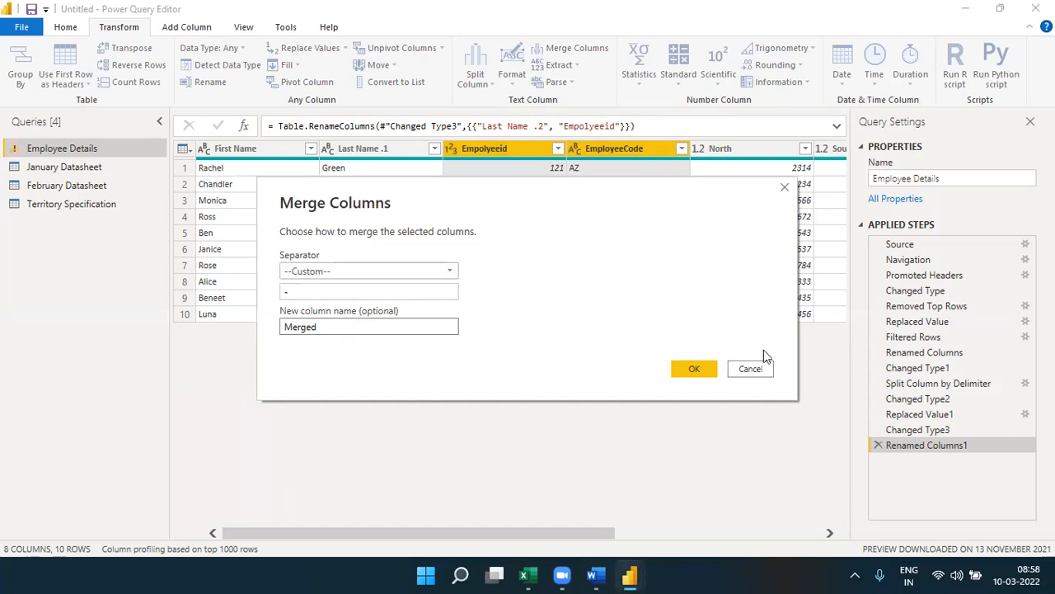
pyautogui.click(709, 373)
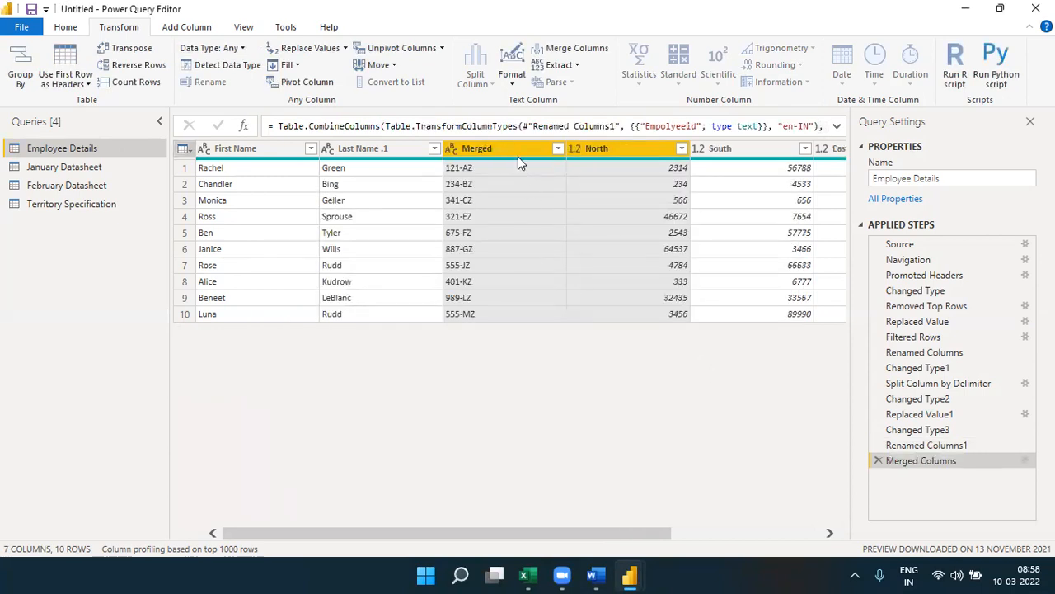
pyautogui.click(514, 151)
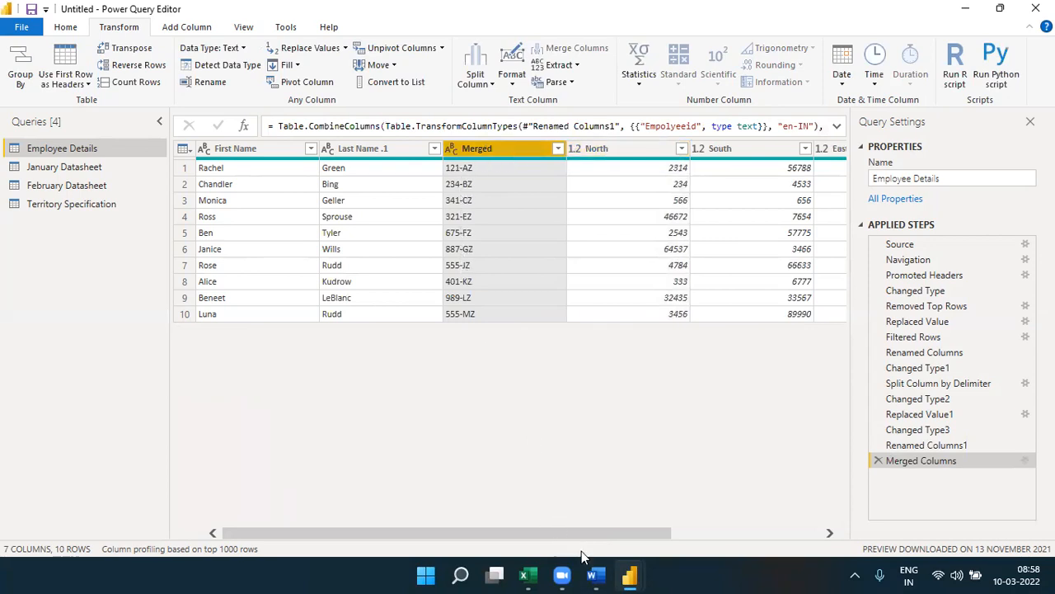
# Switch to the Word document and read the Unpivot the Columns instructions with their illustrated result.
pyautogui.click(596, 575)
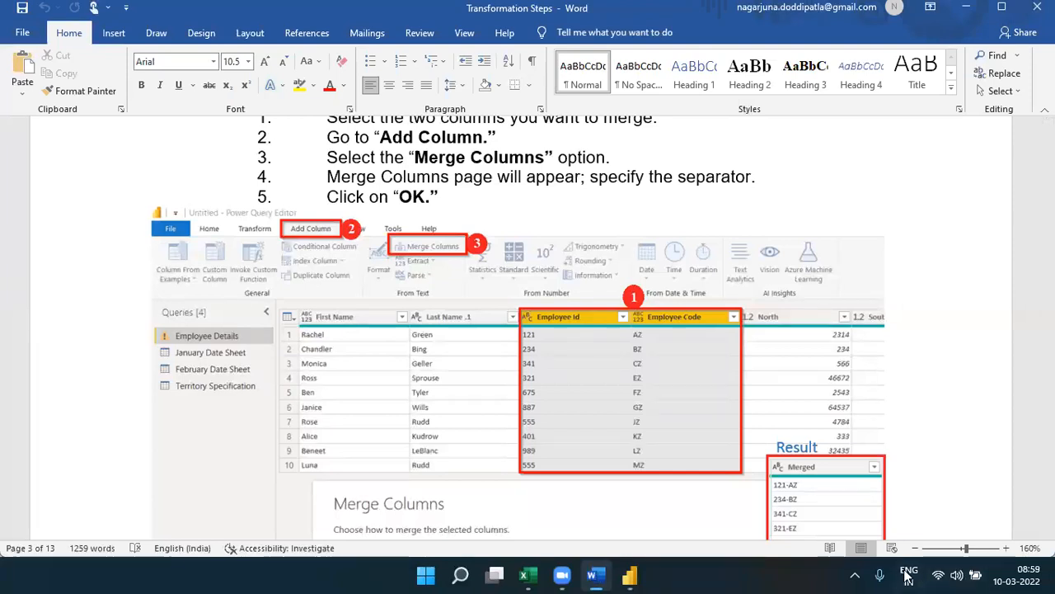
pyautogui.scroll(-5, 527, 329)
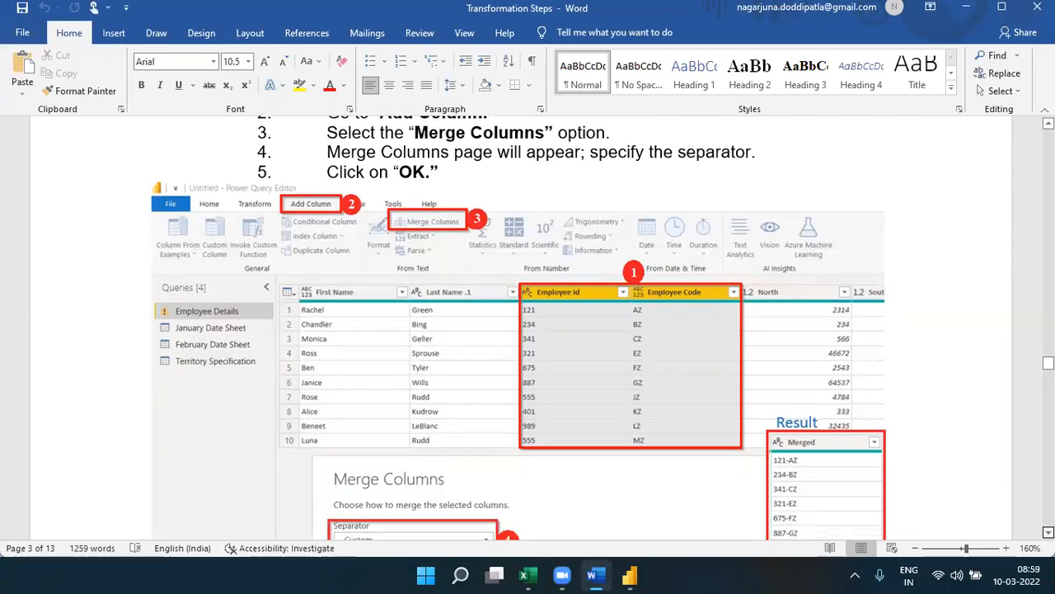
pyautogui.scroll(-10, 528, 330)
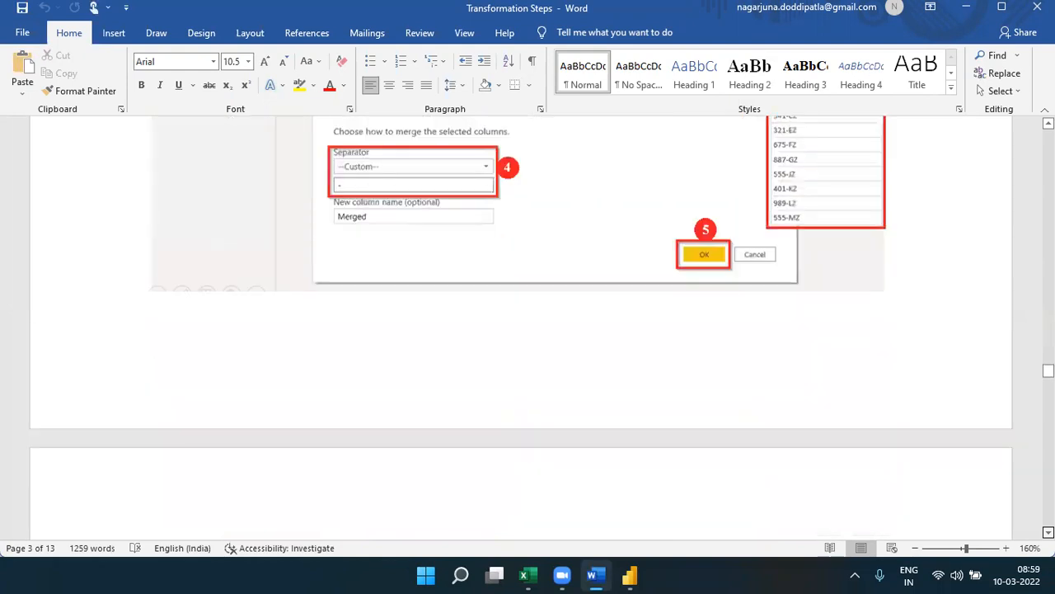
pyautogui.scroll(-3, 528, 330)
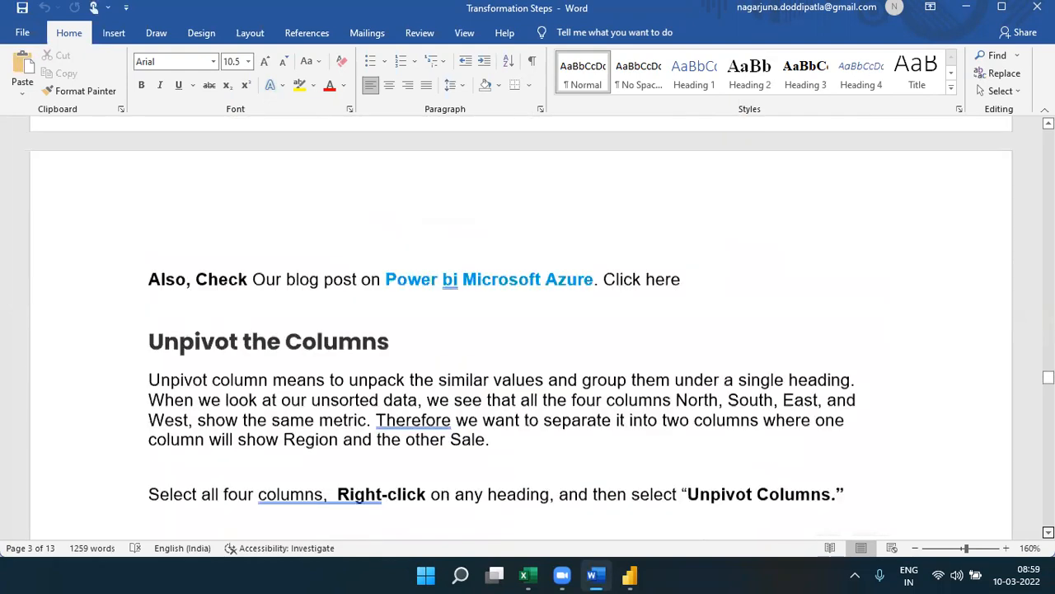
pyautogui.scroll(-6, 528, 330)
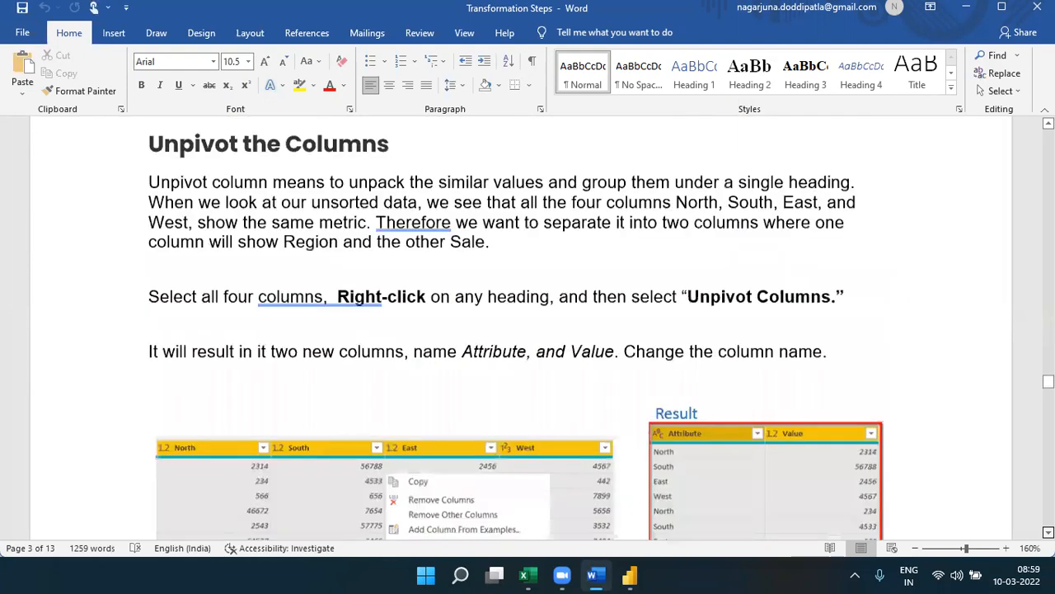
pyautogui.scroll(-3, 528, 329)
pyautogui.scroll(-1, 528, 330)
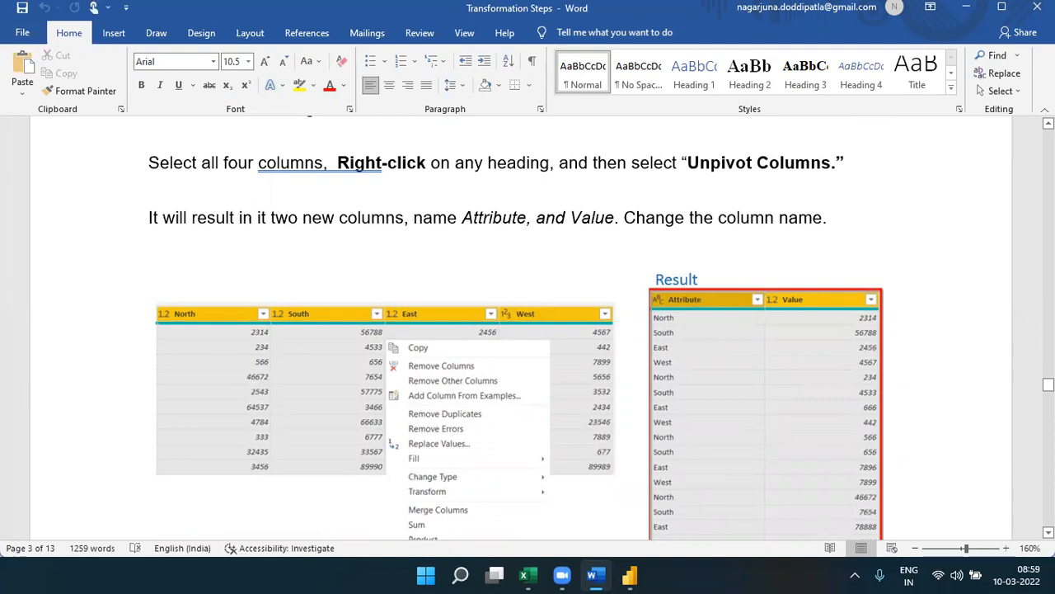
pyautogui.scroll(2, 697, 290)
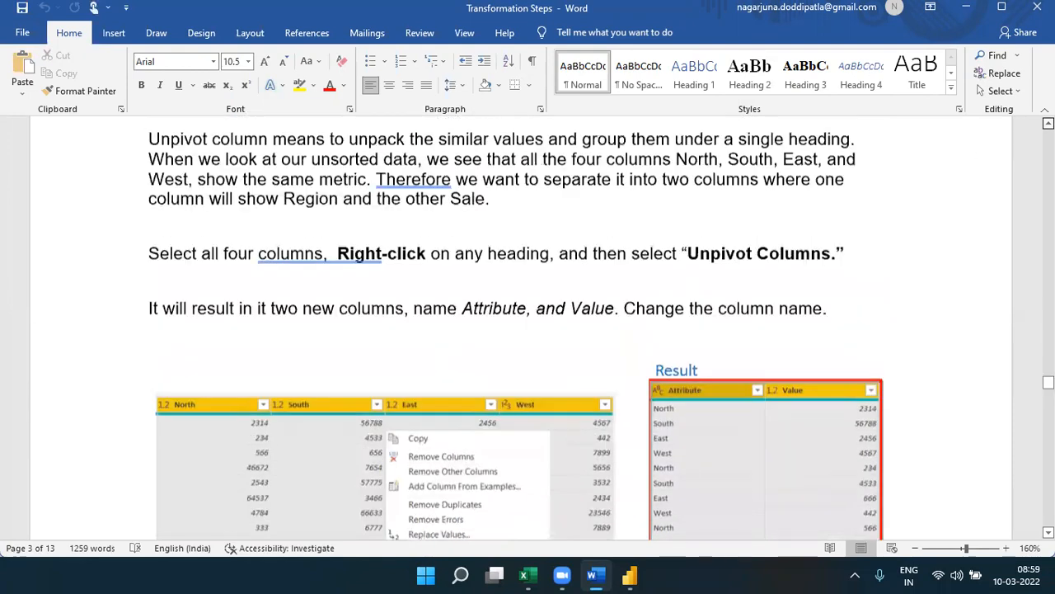
pyautogui.scroll(2, 697, 290)
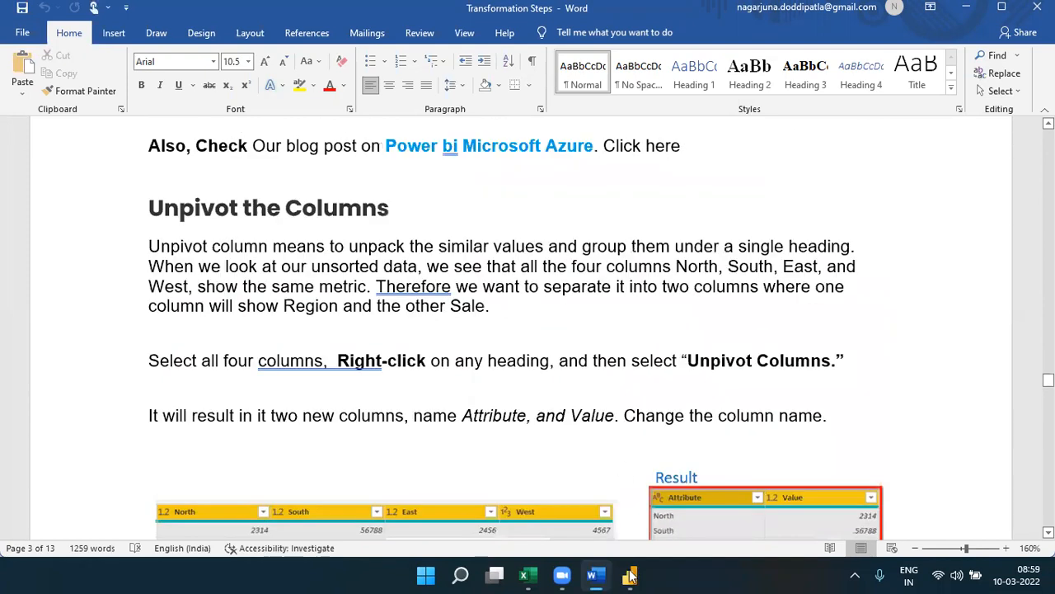
# Switch to the Power Query Editor, view the Territory Specification query and return to Employee Details.
pyautogui.moveTo(630, 576)
pyautogui.click(719, 525)
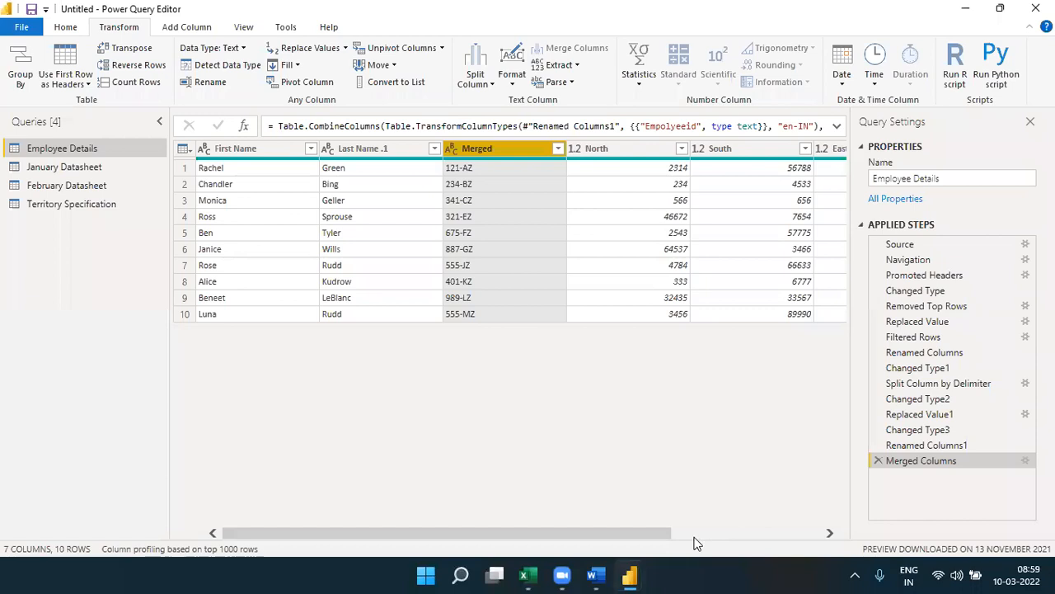
pyautogui.hscroll(3, 695, 536)
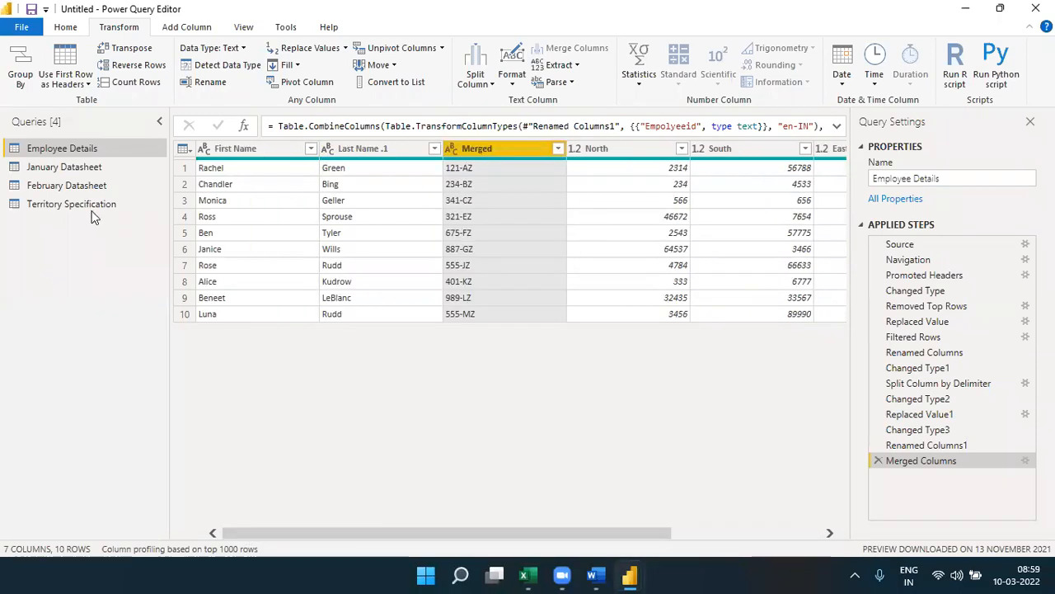
pyautogui.click(90, 206)
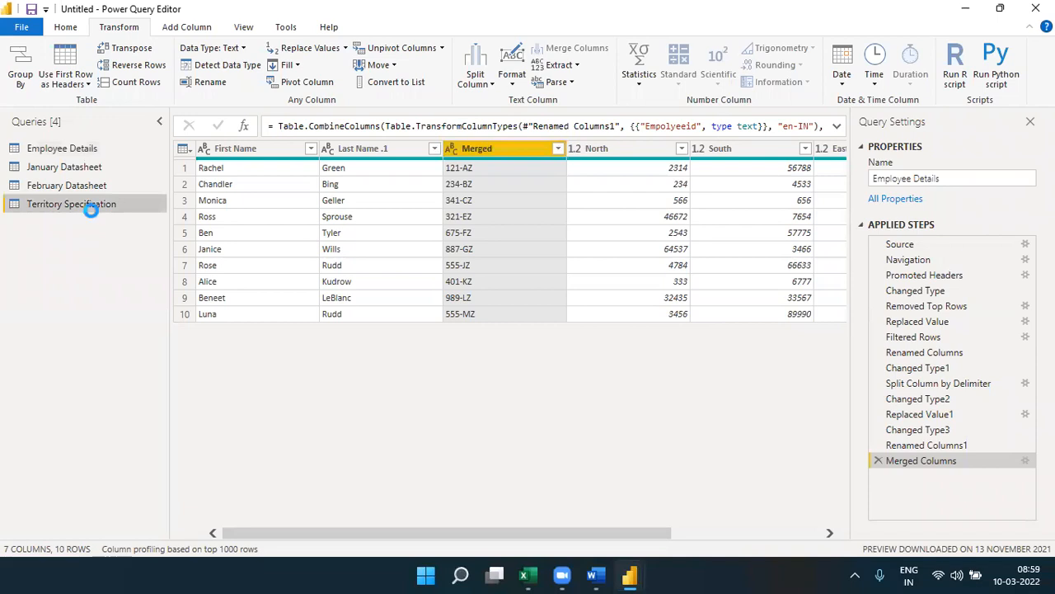
pyautogui.click(63, 149)
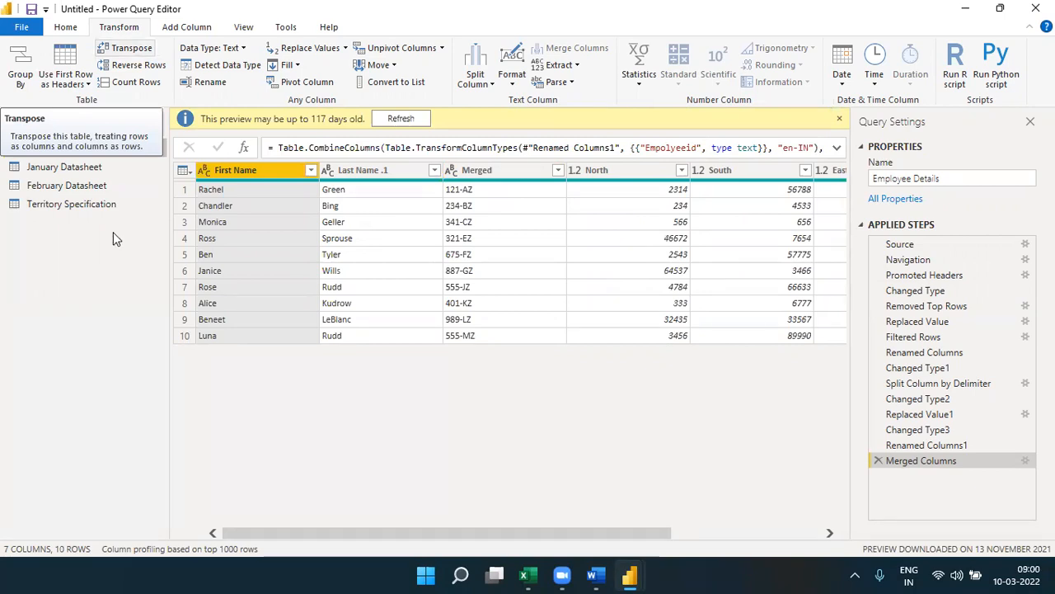
# Start creating a table by entering data manually, with columns named Empid and Ename.
pyautogui.click(67, 28)
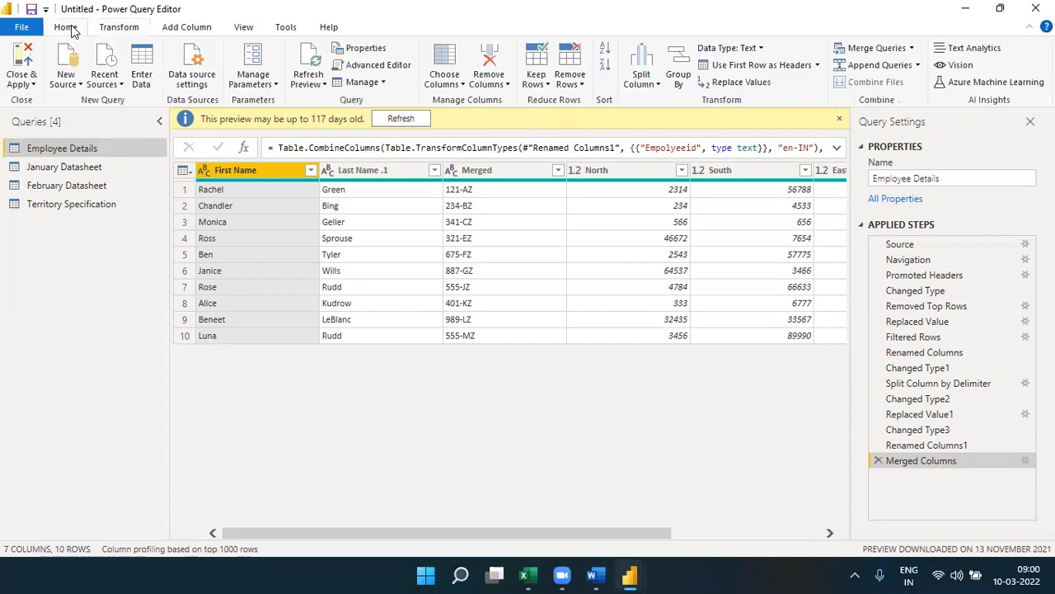
pyautogui.click(142, 76)
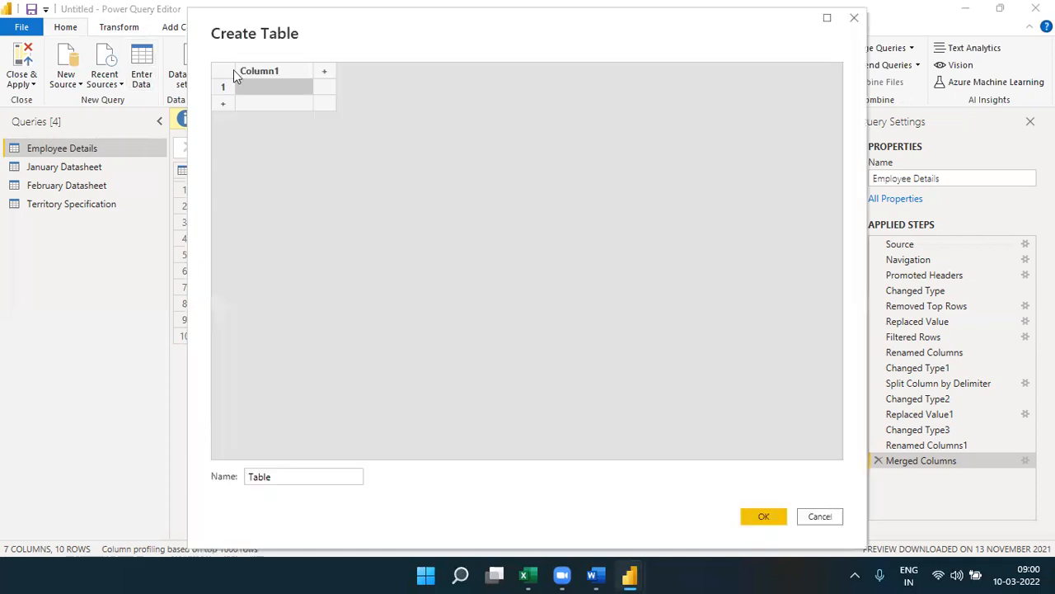
pyautogui.doubleClick(262, 73)
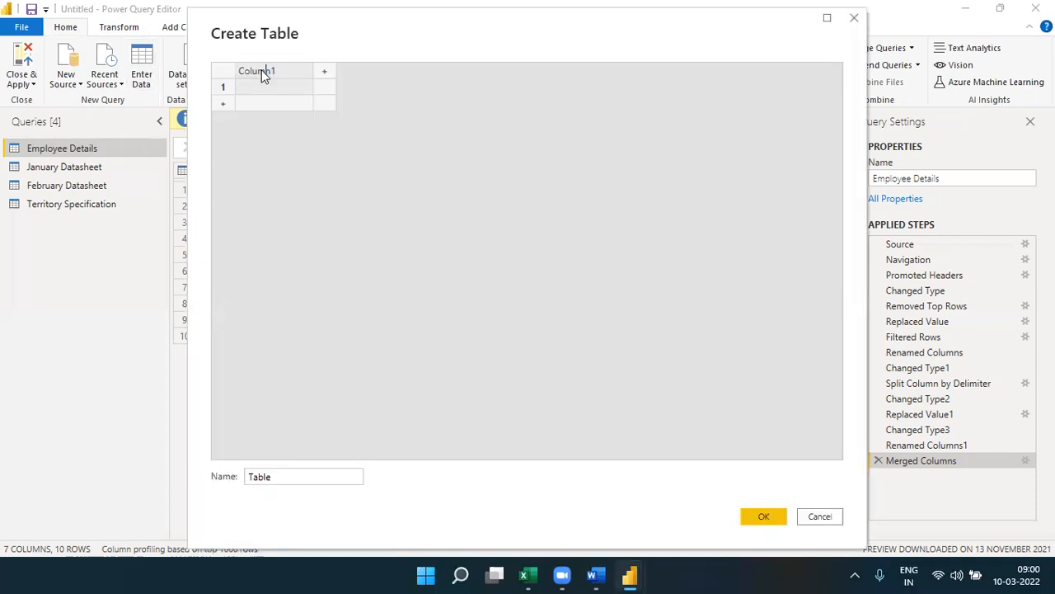
pyautogui.write('EMai')
pyautogui.hotkey('ctrl', 'a')
pyautogui.write('Empid')
pyautogui.click(326, 74)
pyautogui.write('Ename')
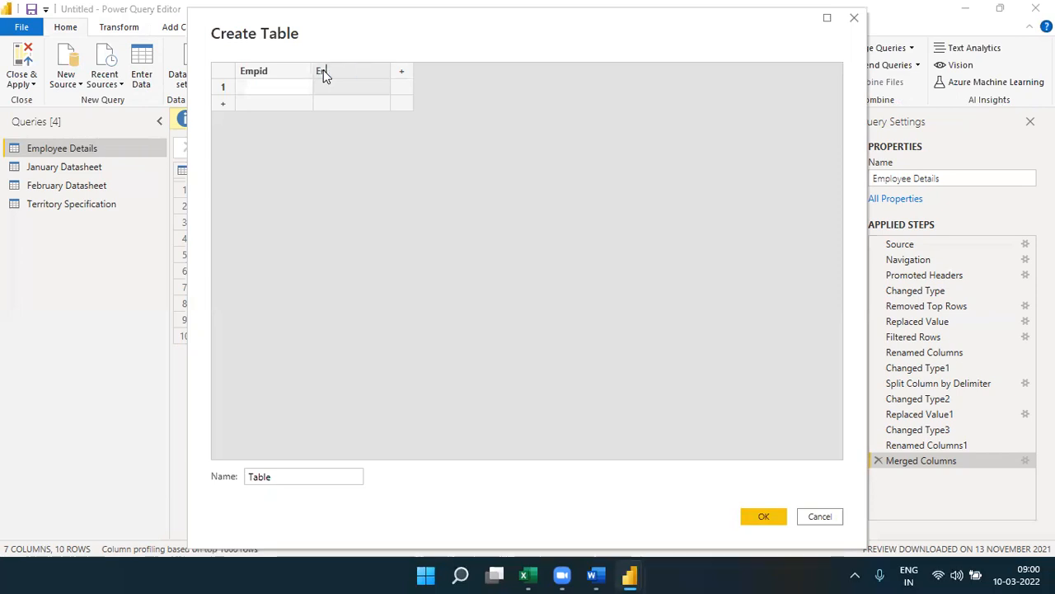
# Fill two rows of the new table with Empid values 101 and 102 and an employee name for each.
pyautogui.click(285, 85)
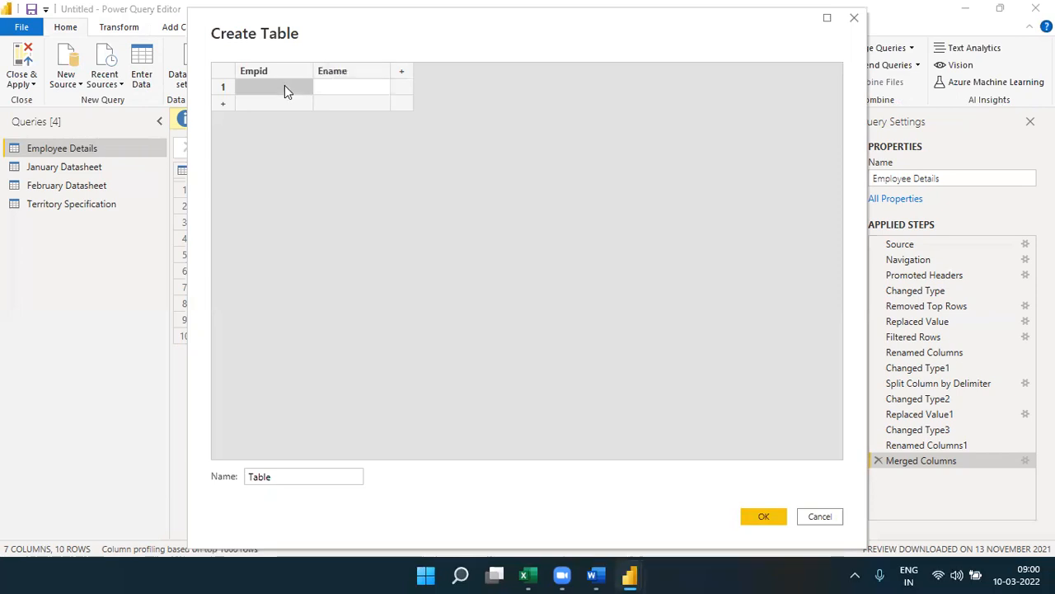
pyautogui.write('101')
pyautogui.write('102')
pyautogui.press('Tab')
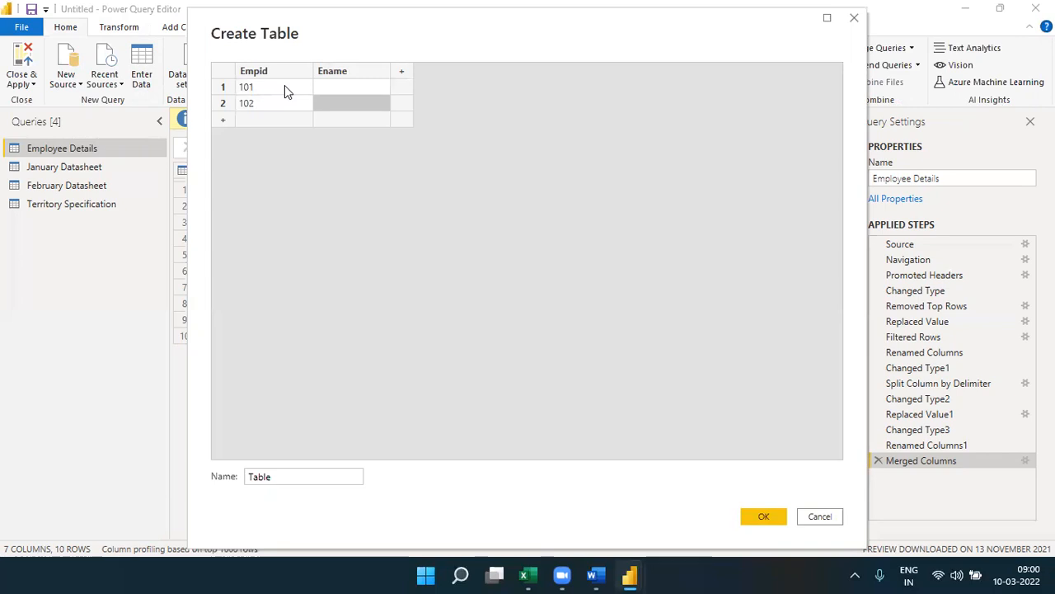
pyautogui.press('Up')
pyautogui.write('Raju')
pyautogui.press('Return')
pyautogui.write('Ramu')
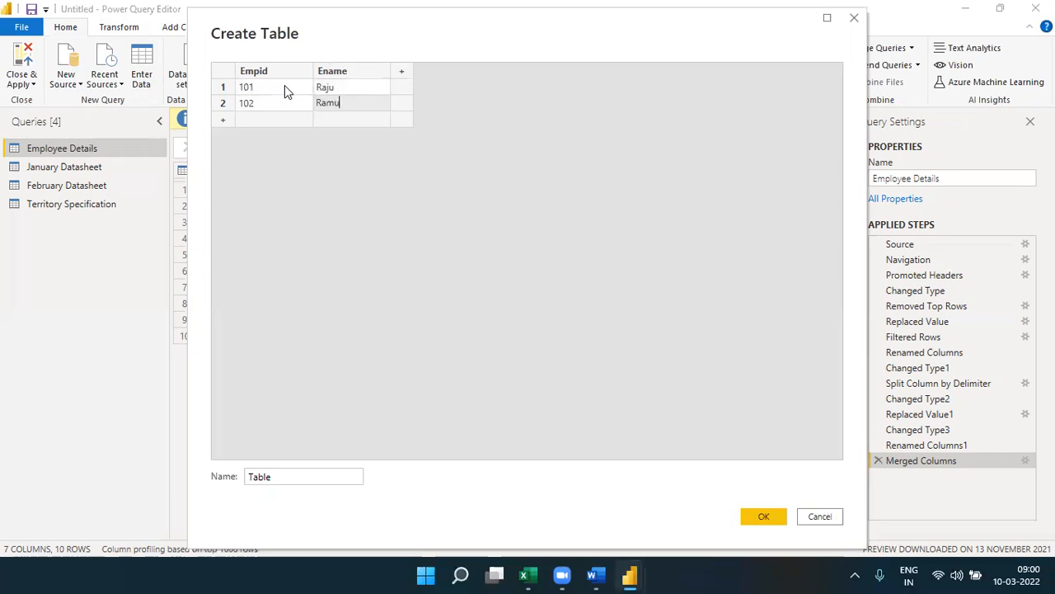
# Create the manually entered table under the name Table and select its Empid and Ename columns in turn.
pyautogui.click(760, 517)
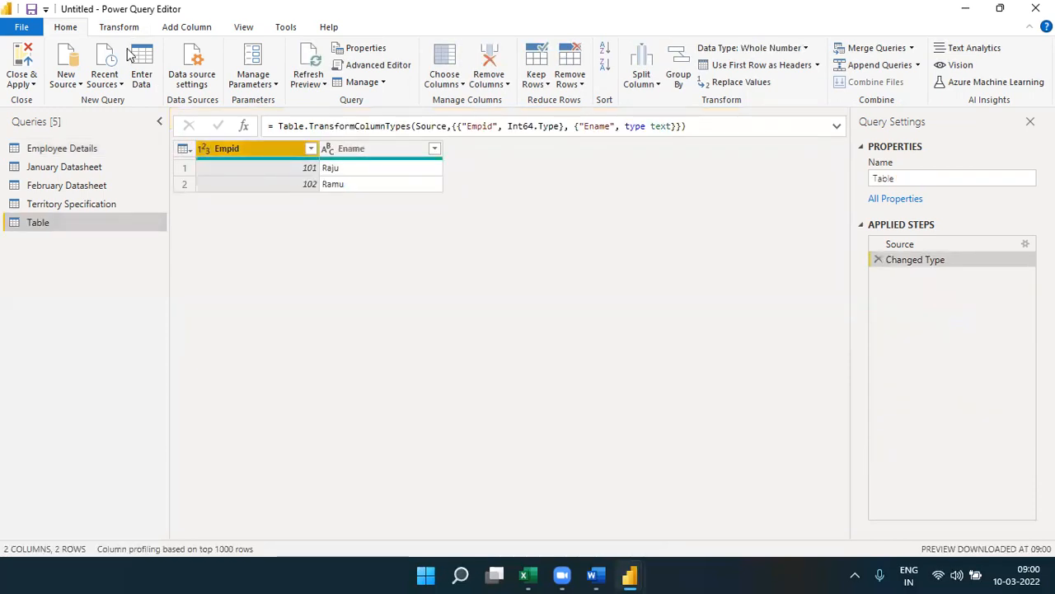
pyautogui.press('Right')
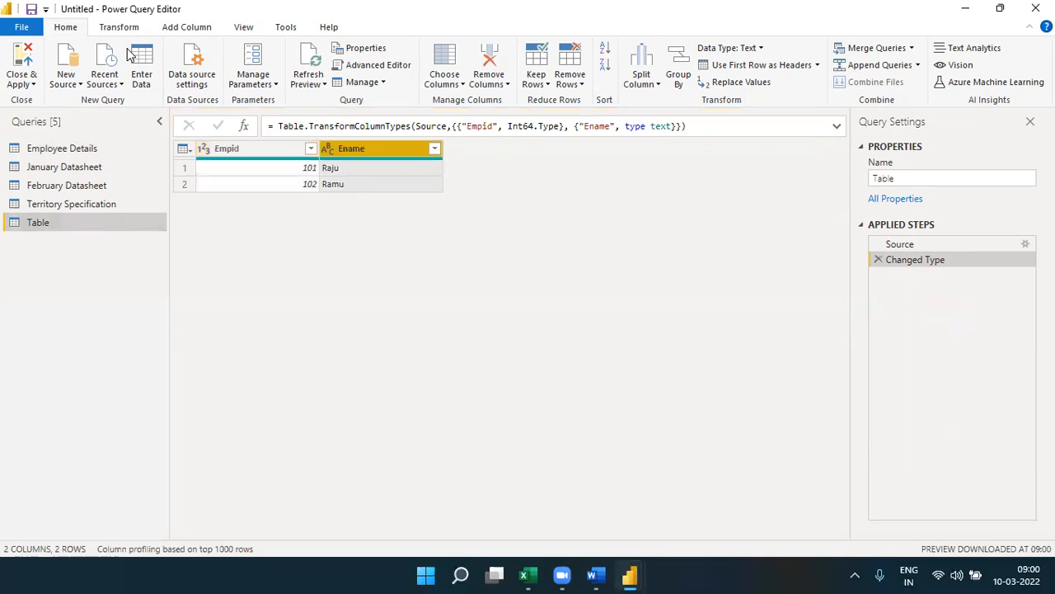
pyautogui.press('Left')
pyautogui.hotkey('shift', 'Right')
pyautogui.hotkey('shift', 'Left')
pyautogui.hotkey('shift', 'Right')
pyautogui.press('Right')
# Try transposing the new table twice, and remove both transpose steps from its applied steps.
pyautogui.click(120, 28)
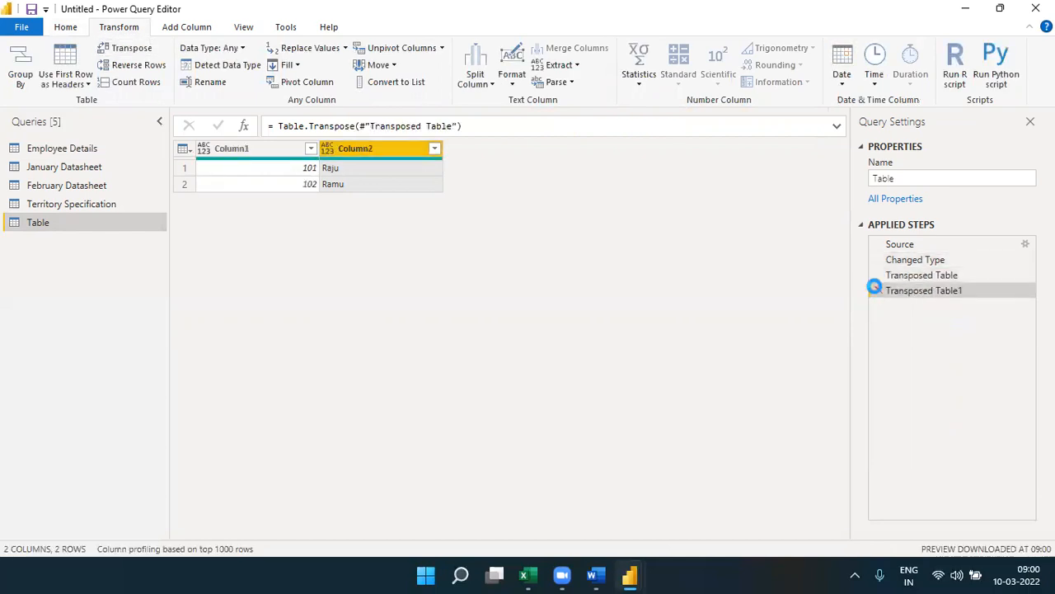
pyautogui.click(878, 290)
pyautogui.click(878, 276)
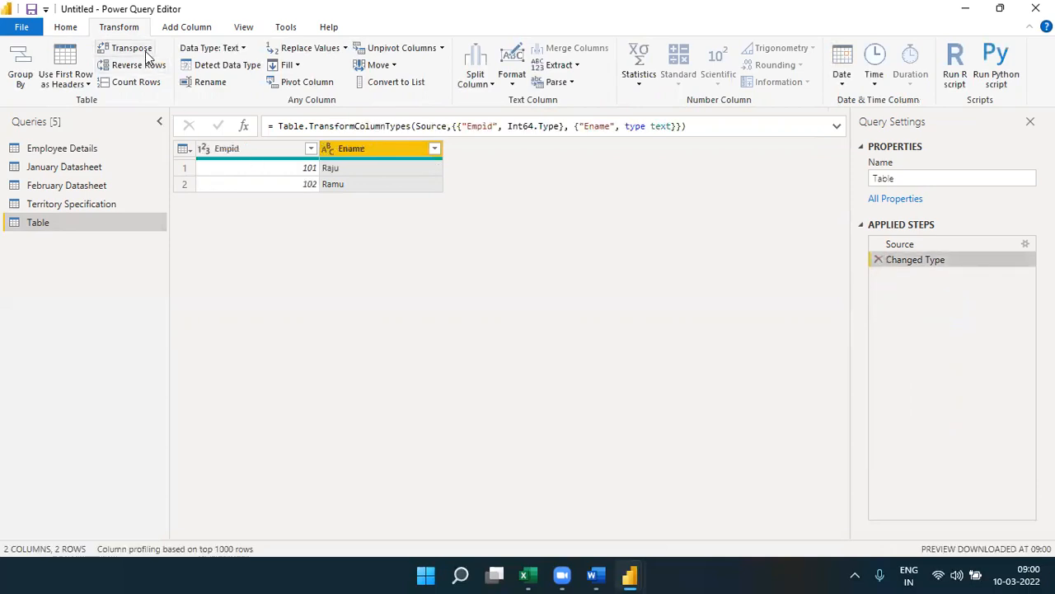
# Transpose the manually entered table and return to the Employee Details query.
pyautogui.click(252, 155)
pyautogui.click(371, 150)
pyautogui.click(131, 49)
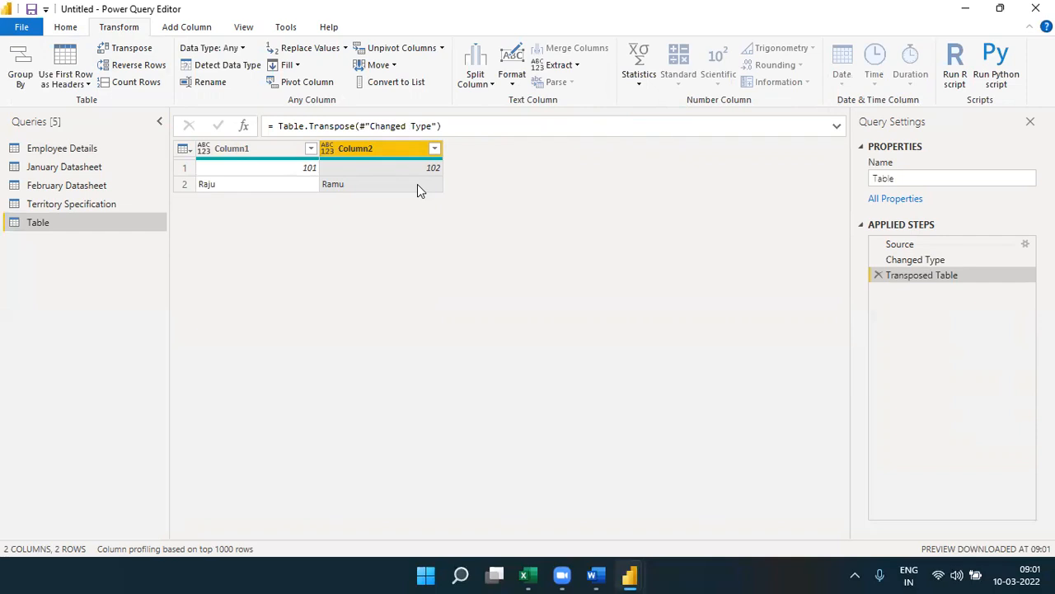
pyautogui.click(110, 152)
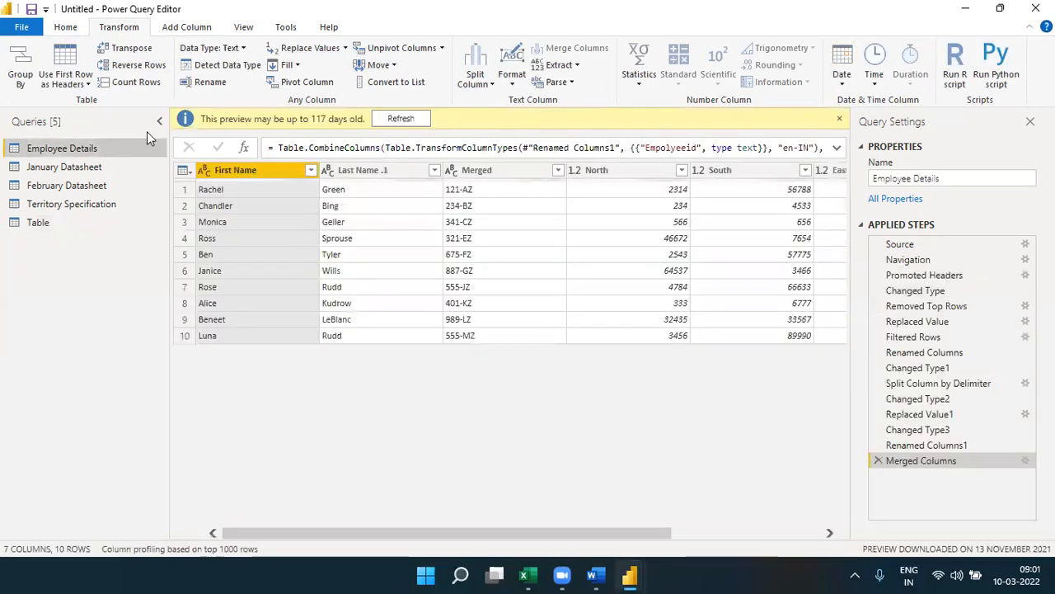
# Unpivot only the selected North, South, East and West columns of Employee Details.
pyautogui.click(689, 532)
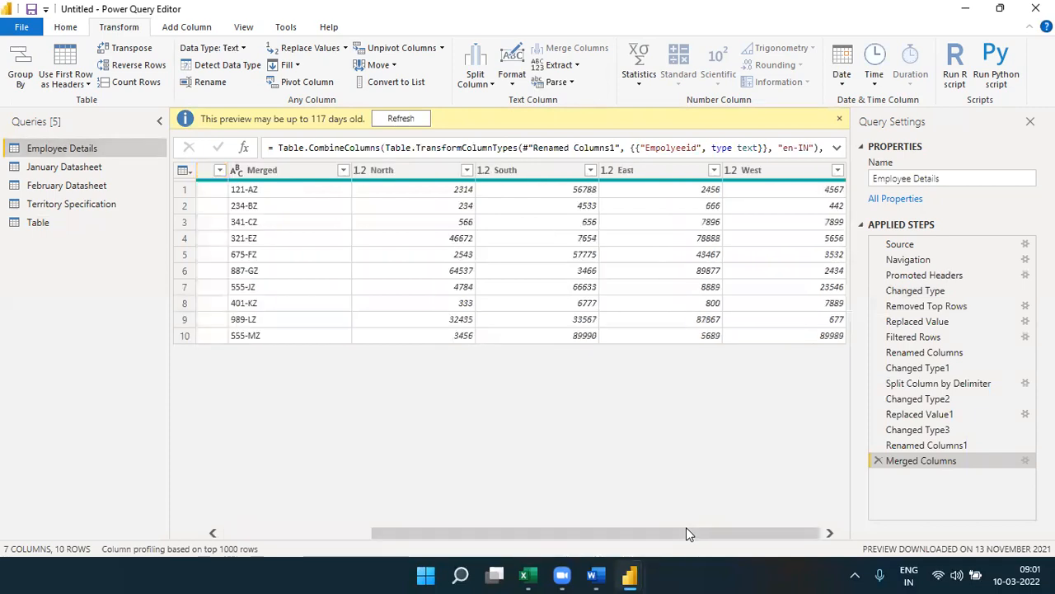
pyautogui.click(410, 175)
pyautogui.keyDown('ctrl'); pyautogui.click(505, 173); pyautogui.keyUp('ctrl')
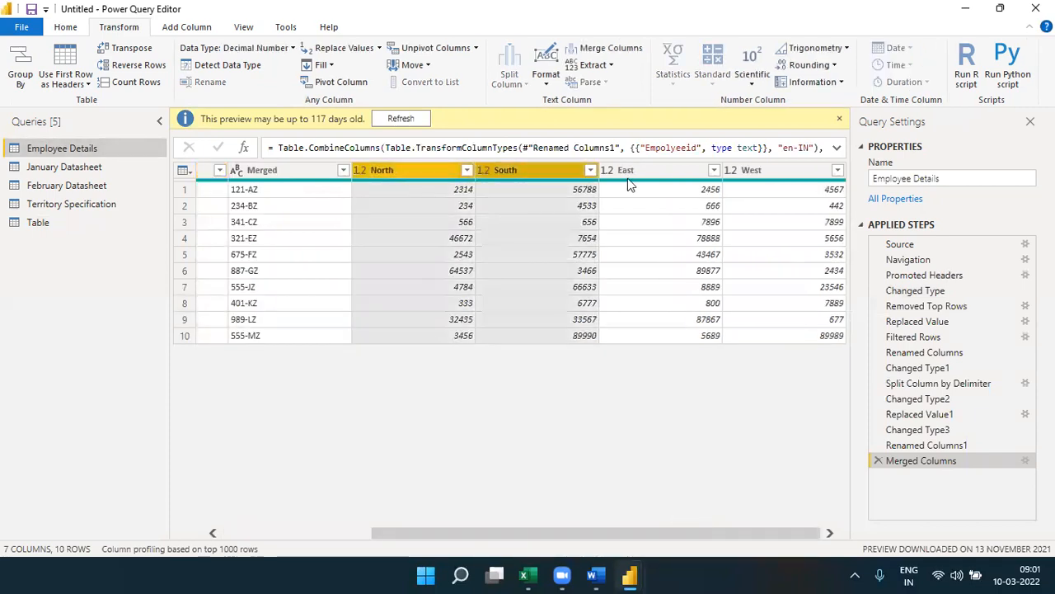
pyautogui.keyDown('ctrl'); pyautogui.click(652, 173); pyautogui.keyUp('ctrl')
pyautogui.keyDown('ctrl'); pyautogui.click(733, 173); pyautogui.keyUp('ctrl')
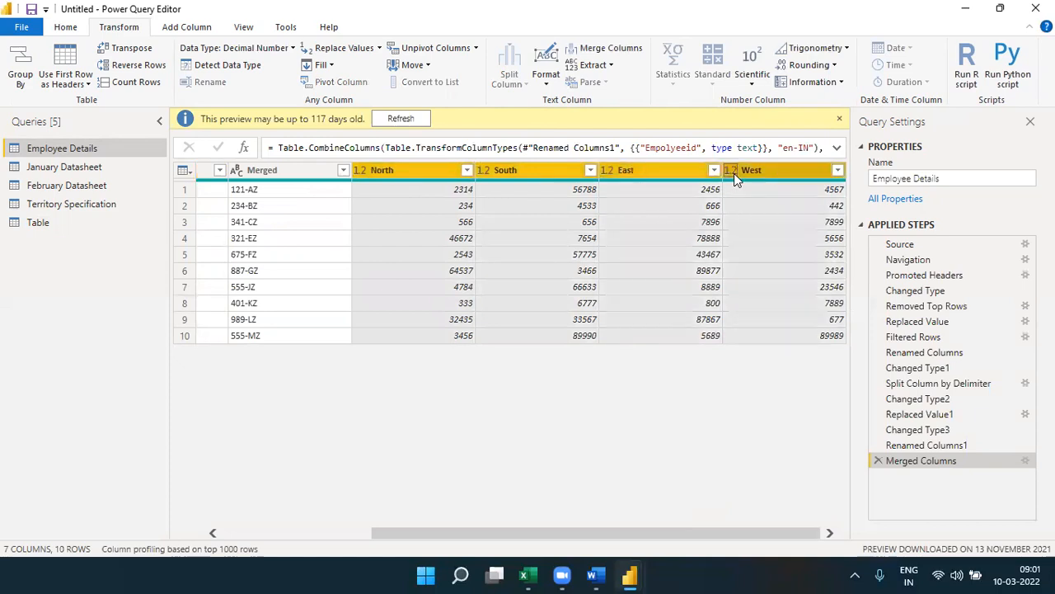
pyautogui.click(731, 171)
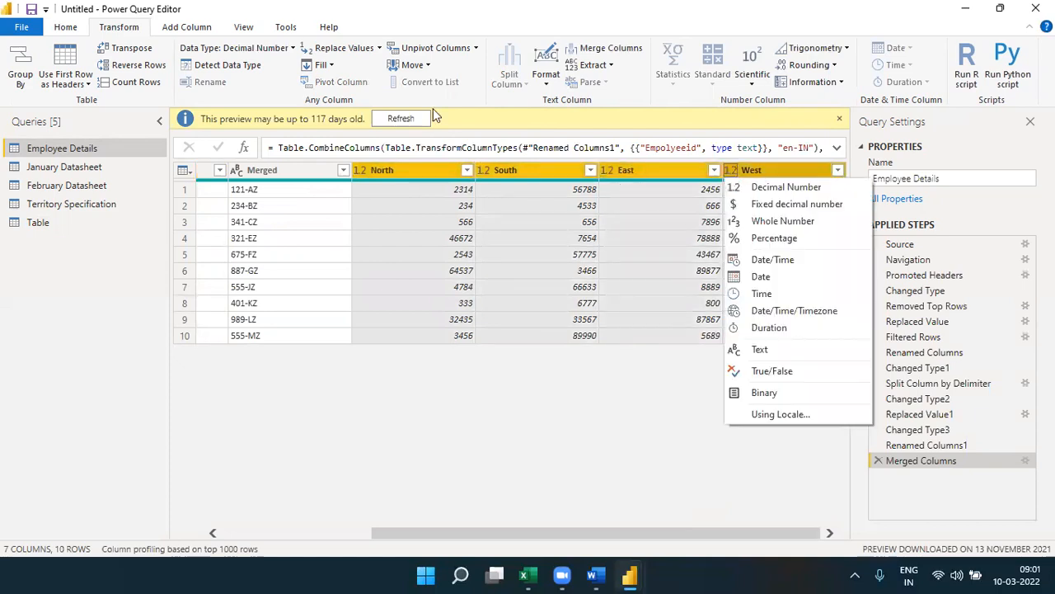
pyautogui.click(476, 49)
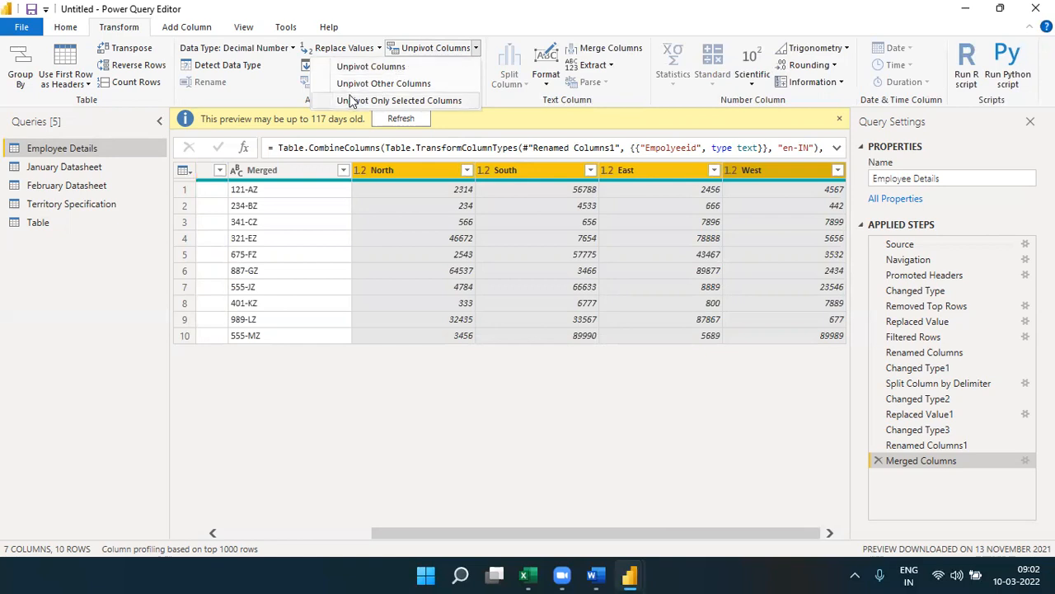
pyautogui.click(437, 101)
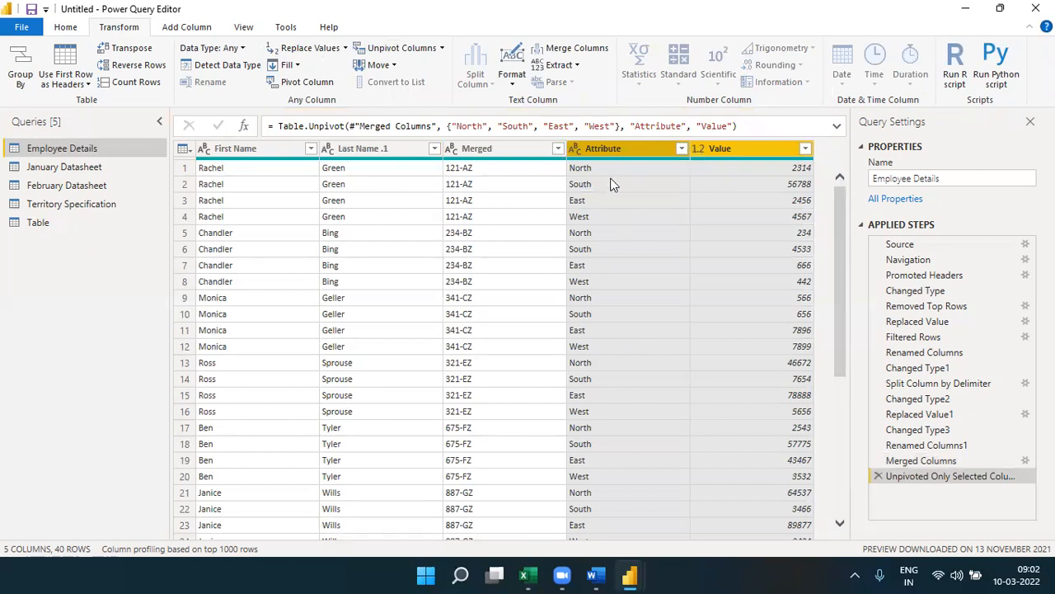
# Inspect the Attribute and Value columns and remove the unpivot step from the applied steps.
pyautogui.keyDown('ctrl'); pyautogui.click(725, 150); pyautogui.keyUp('ctrl')
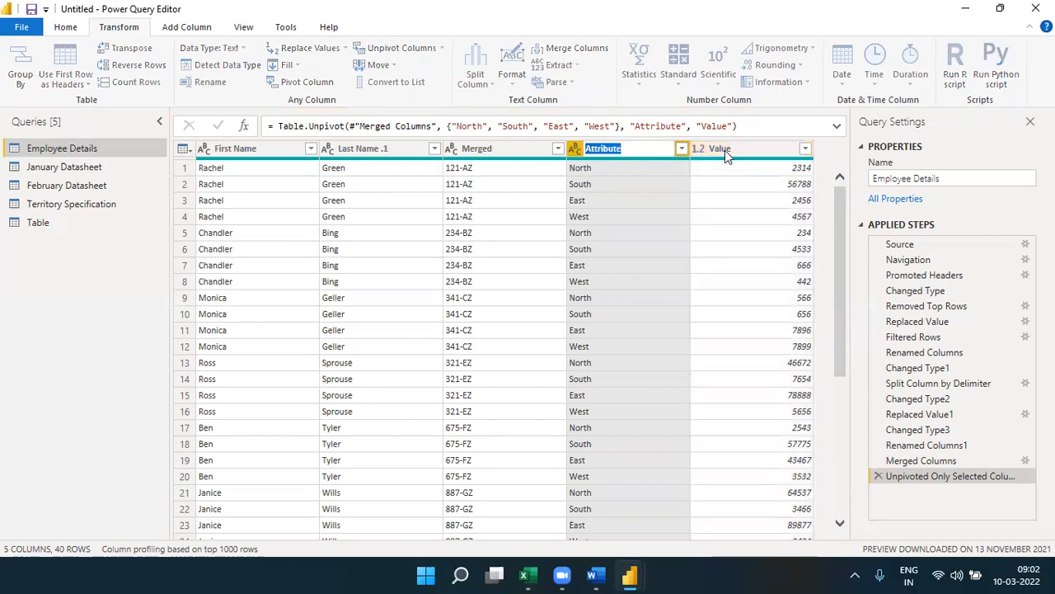
pyautogui.click(725, 150)
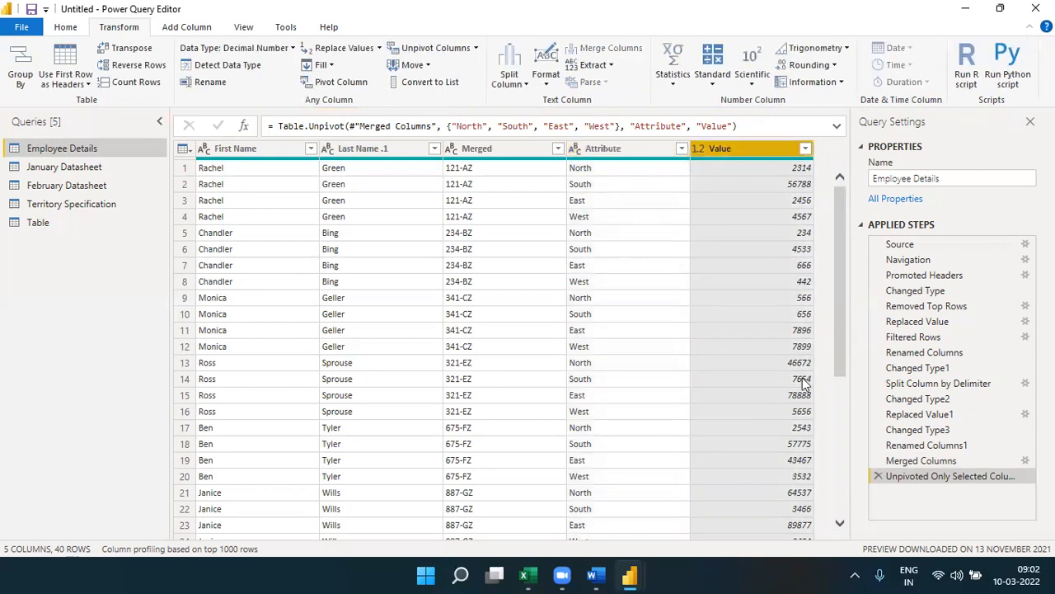
pyautogui.click(879, 476)
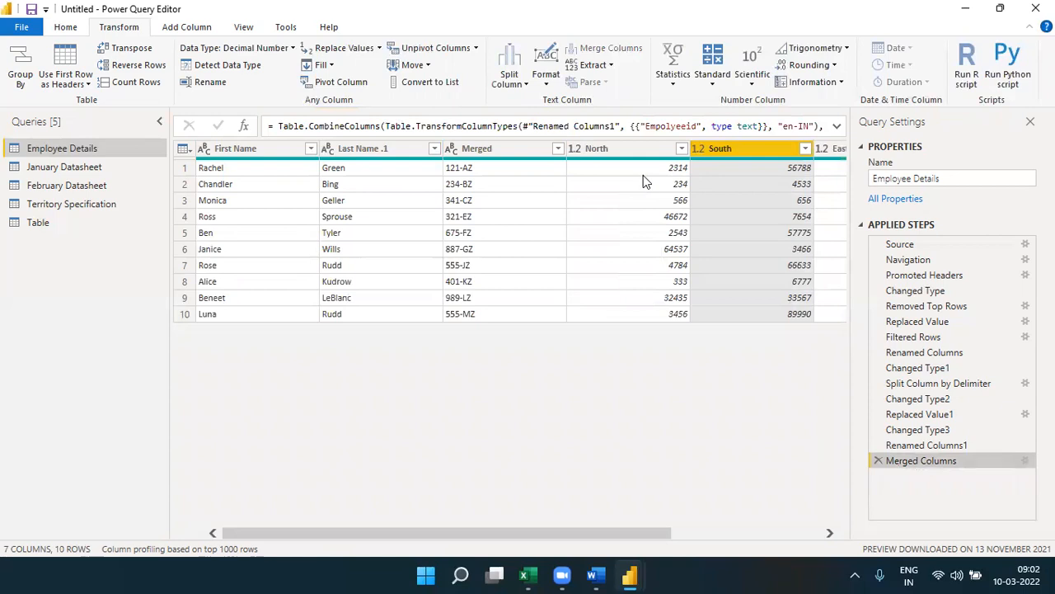
# Select the North, South, East and West columns again and apply Unpivot Only Selected Columns, leaving the Attribute header as is.
pyautogui.click(674, 168)
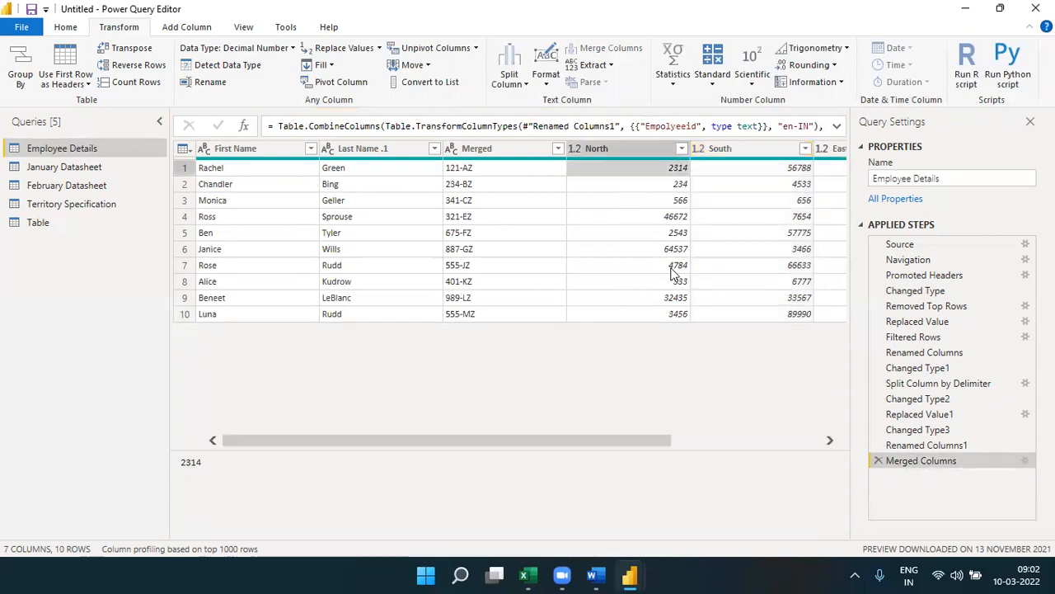
pyautogui.click(684, 440)
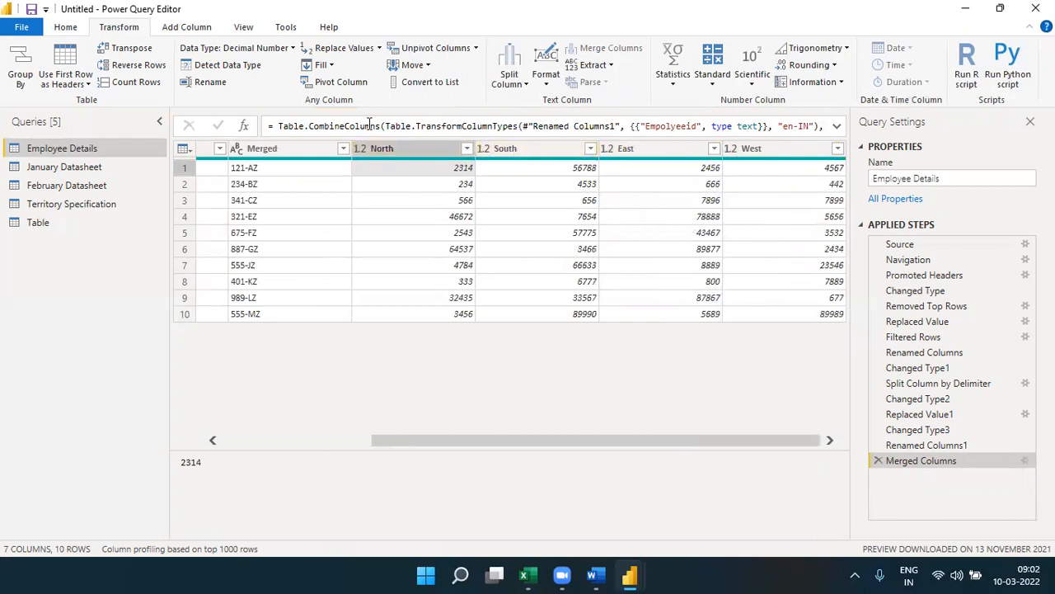
pyautogui.click(394, 147)
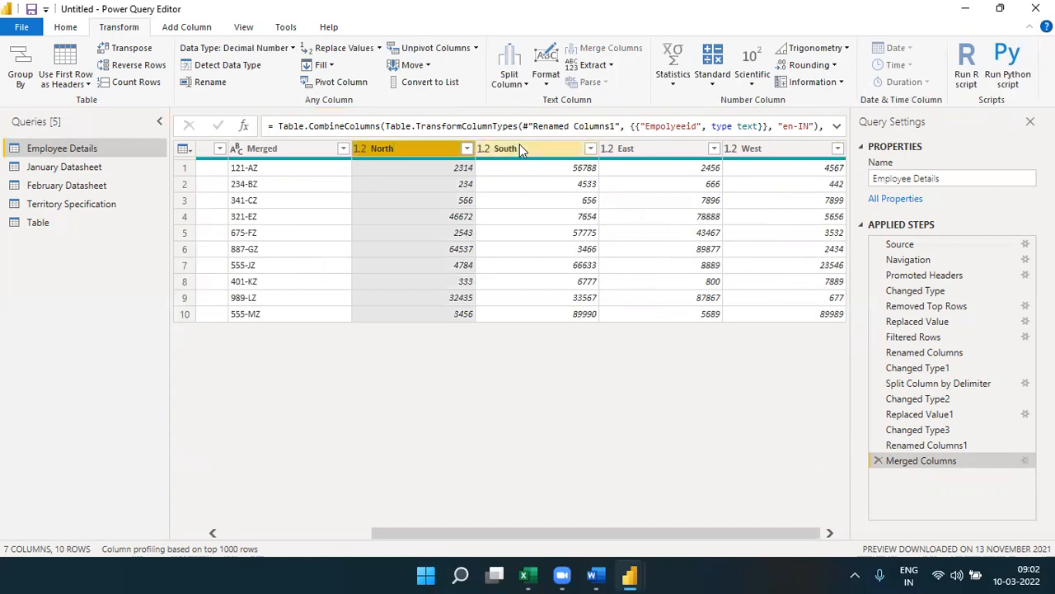
pyautogui.keyDown('ctrl'); pyautogui.click(536, 148); pyautogui.keyUp('ctrl')
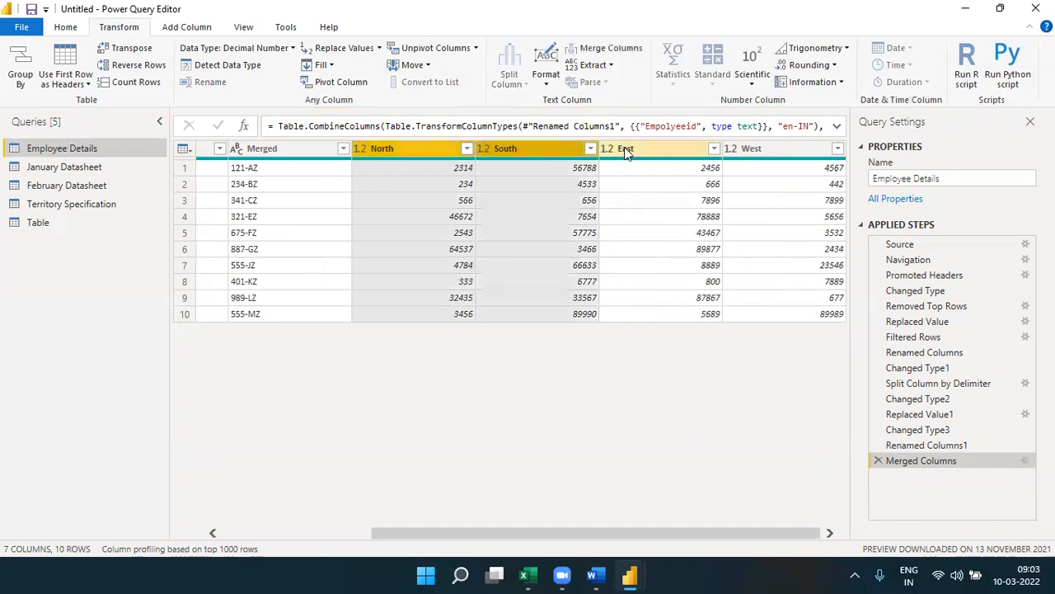
pyautogui.keyDown('ctrl'); pyautogui.click(626, 149); pyautogui.keyUp('ctrl')
pyautogui.keyDown('ctrl'); pyautogui.click(759, 148); pyautogui.keyUp('ctrl')
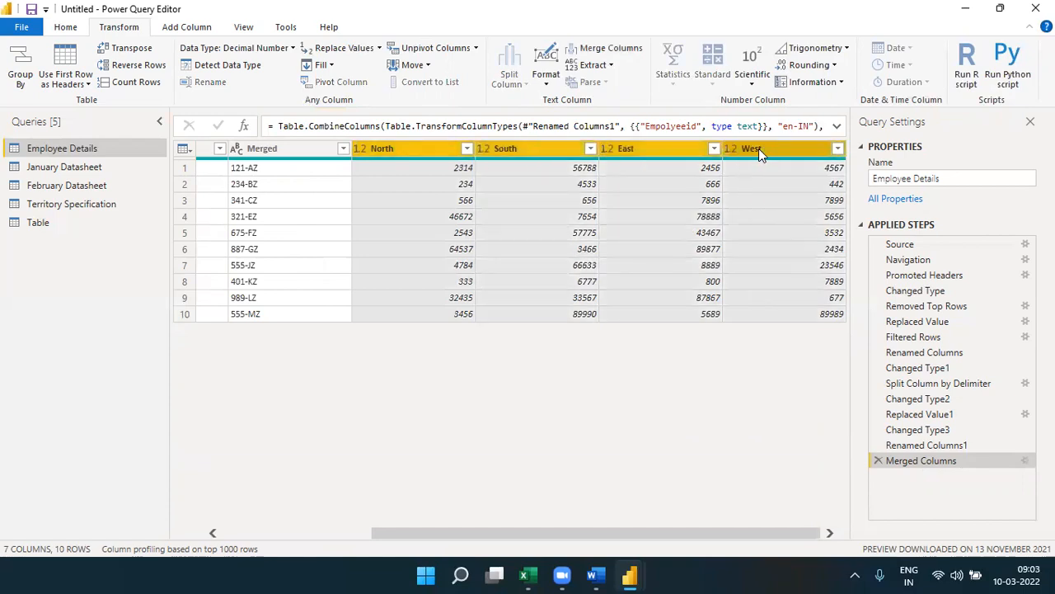
pyautogui.click(476, 50)
pyautogui.click(382, 102)
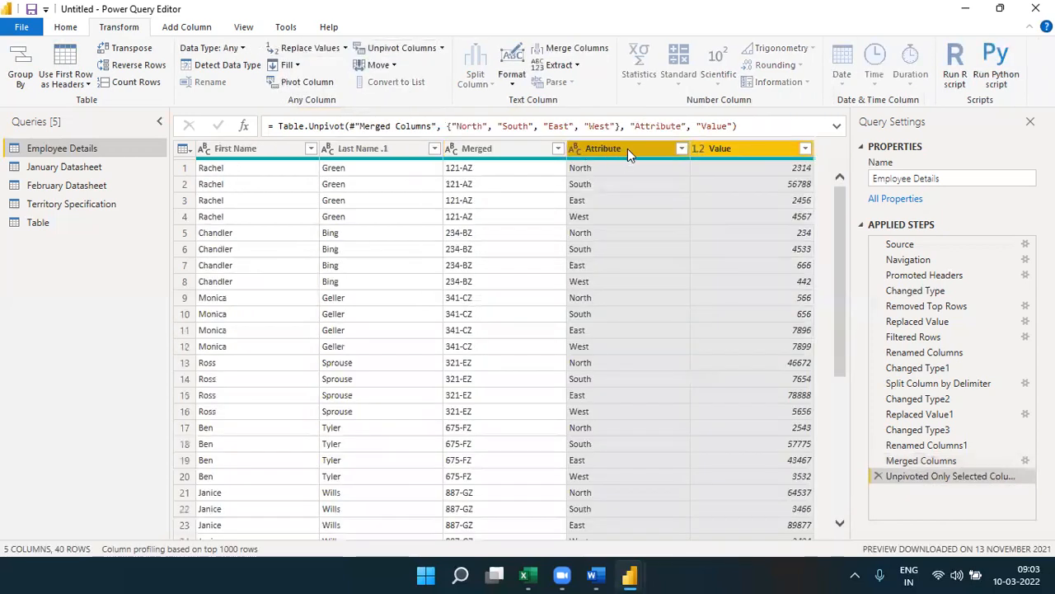
pyautogui.doubleClick(627, 148)
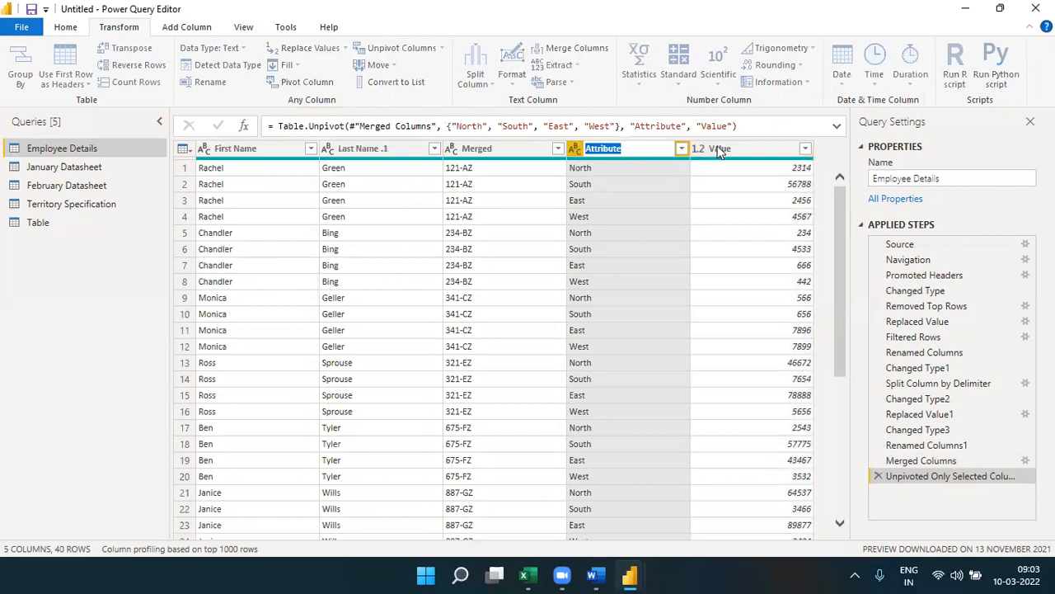
pyautogui.press('Return')
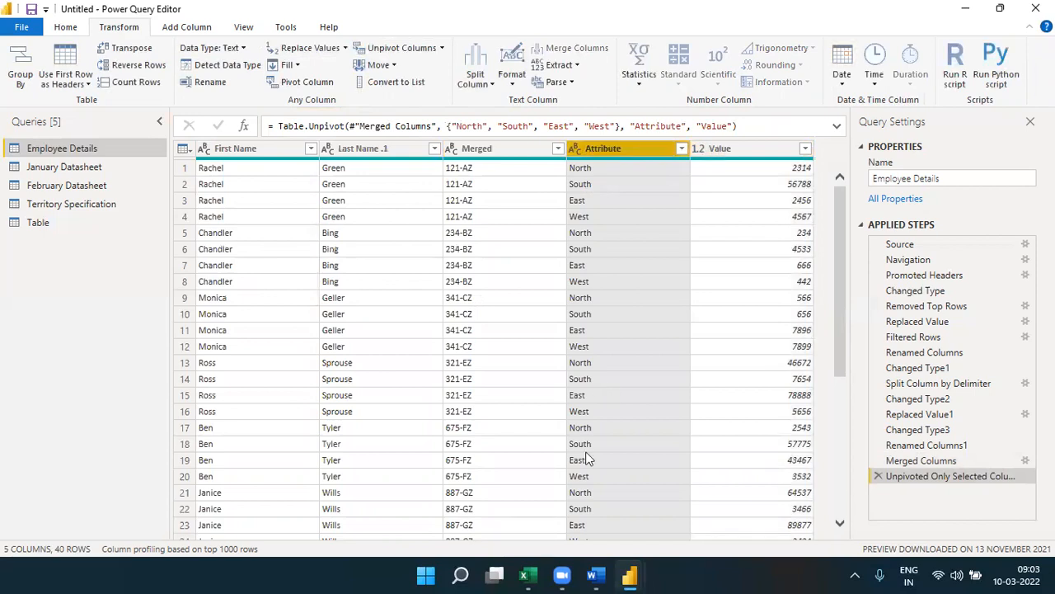
# Switch to the Word document and read the Change Data Type section with its illustrated Sales column example.
pyautogui.click(597, 577)
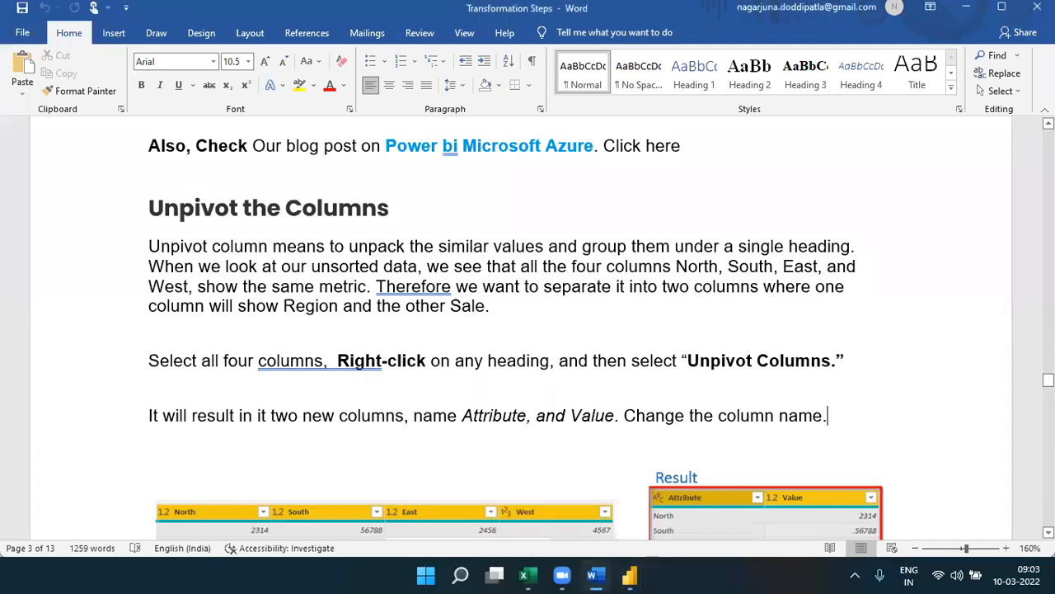
pyautogui.scroll(-3, 527, 330)
pyautogui.scroll(-3, 528, 329)
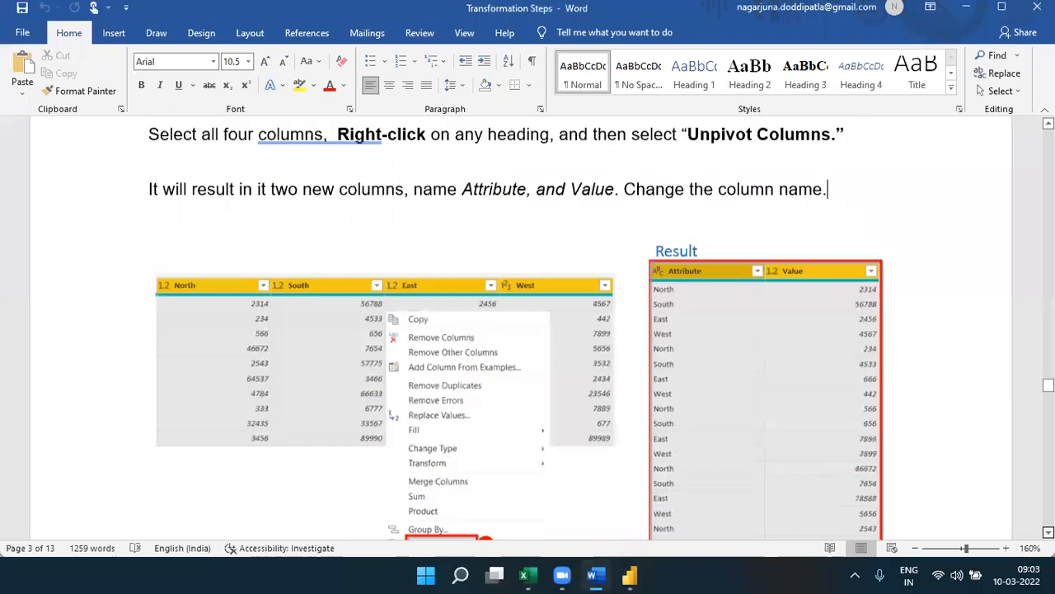
pyautogui.scroll(-7, 528, 330)
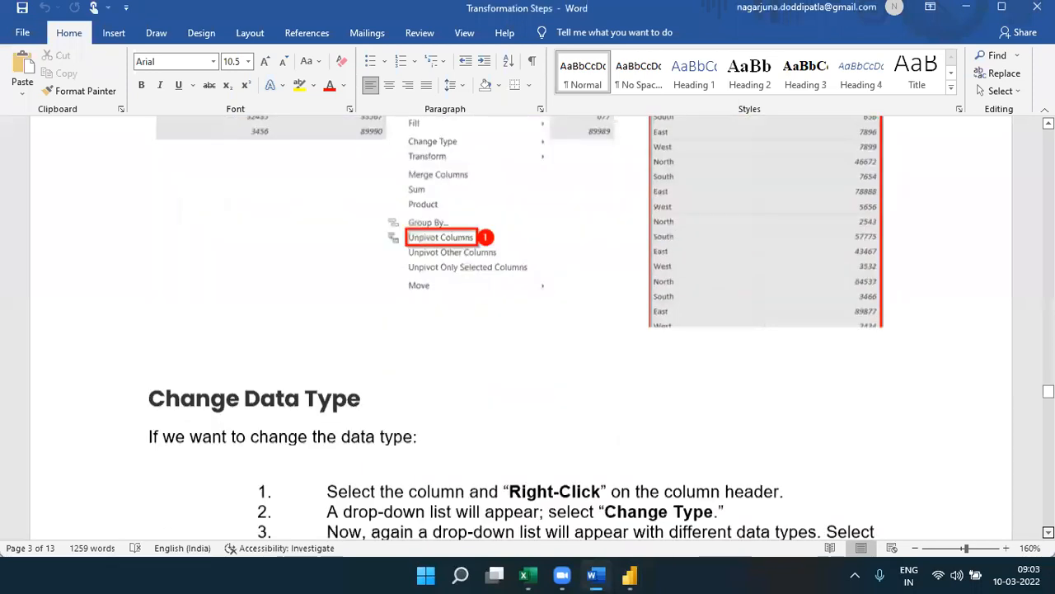
pyautogui.scroll(-9, 527, 330)
pyautogui.scroll(-1, 528, 330)
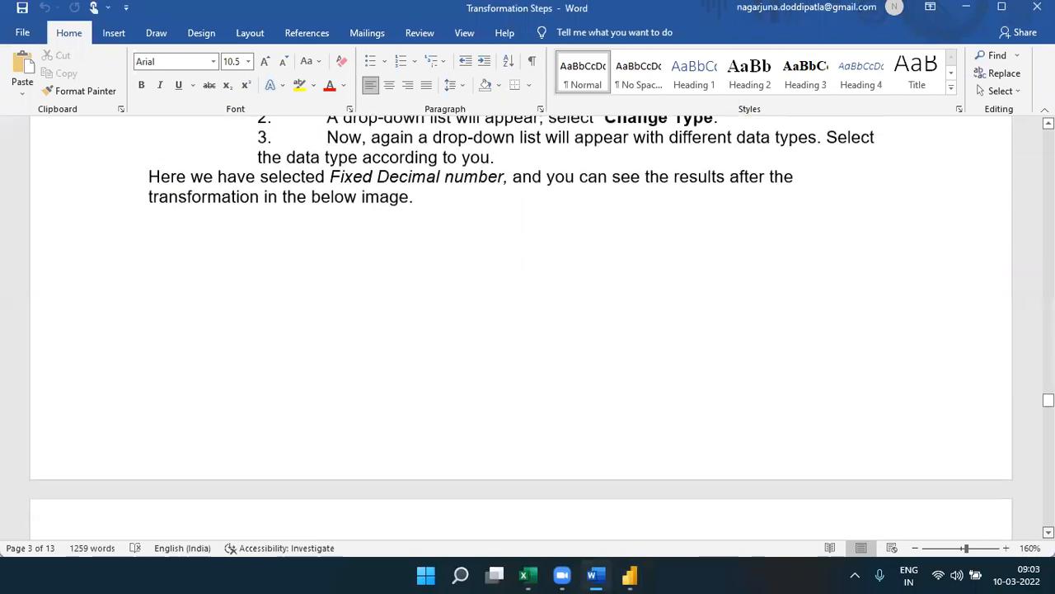
pyautogui.scroll(-6, 527, 330)
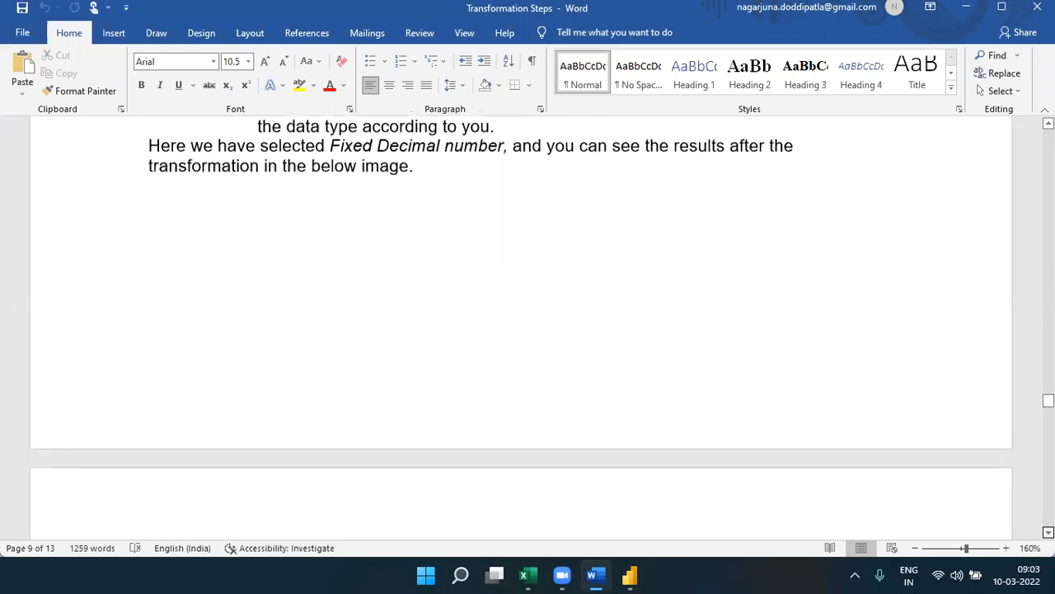
pyautogui.scroll(-3, 528, 330)
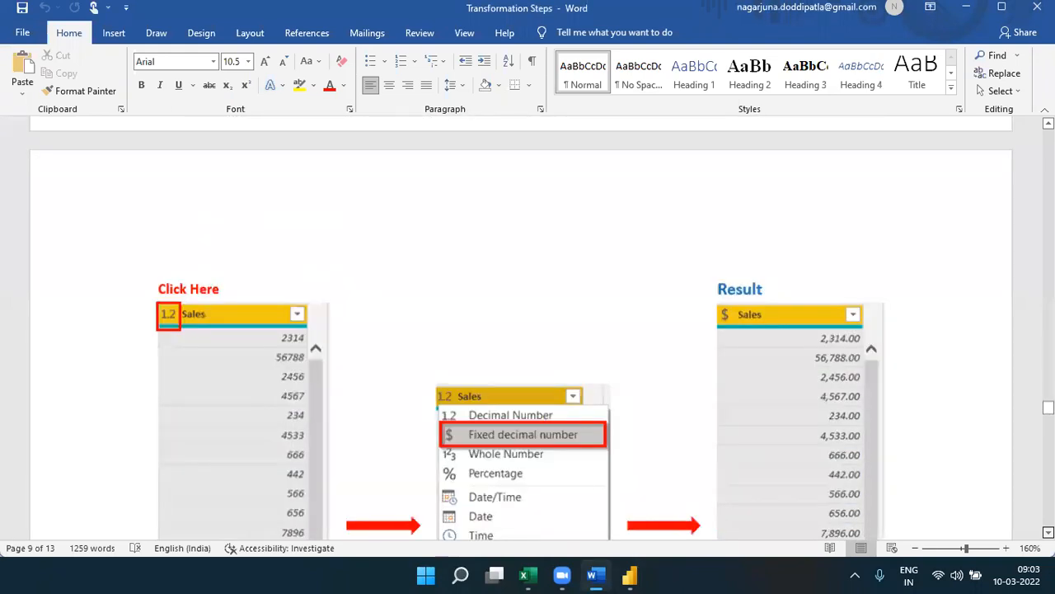
pyautogui.scroll(-3, 528, 330)
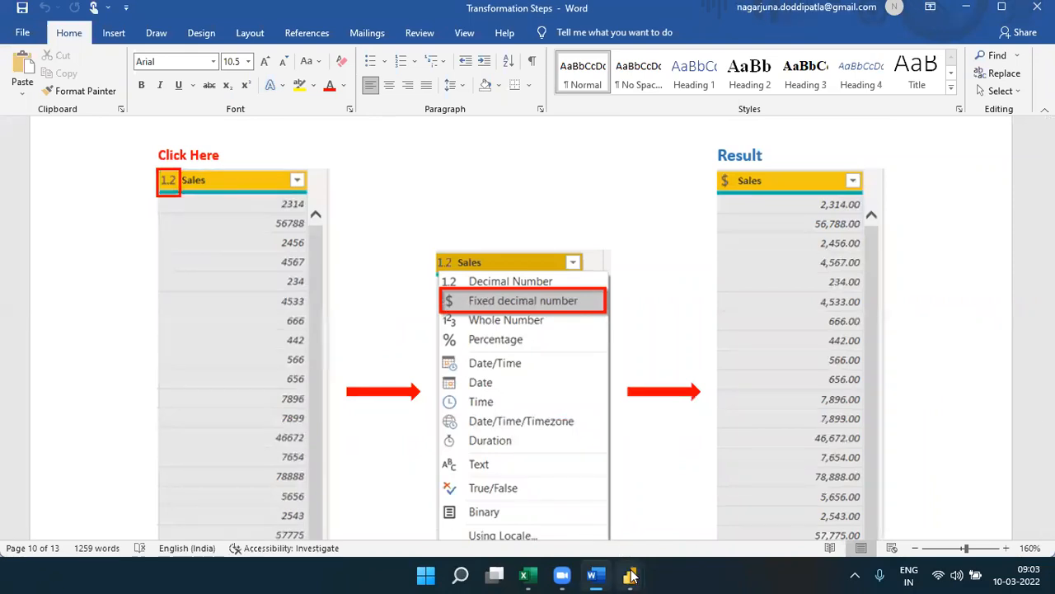
# Switch back to the Power Query Editor and rename the unpivoted Value column to Sales.
pyautogui.click(700, 532)
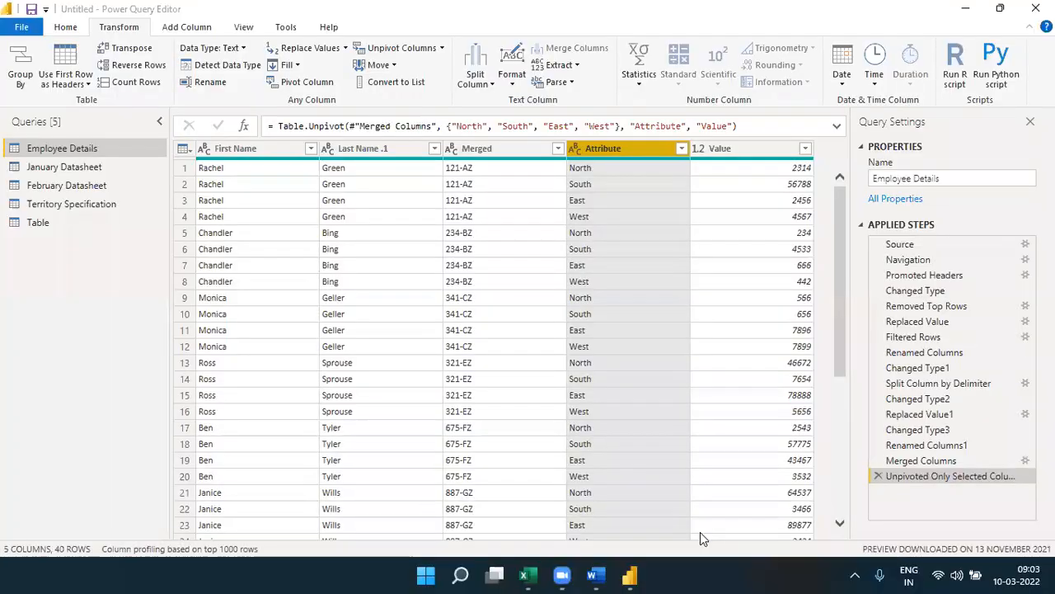
pyautogui.doubleClick(719, 149)
pyautogui.write('Sales')
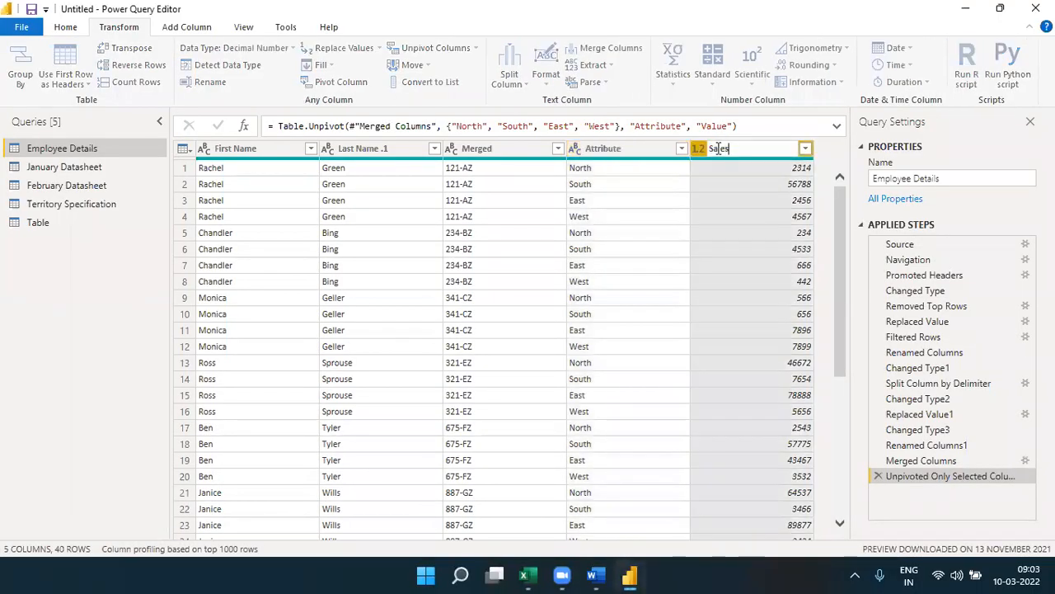
pyautogui.press('Return')
# Change the Sales column's data type to Fixed decimal number and check its first three values.
pyautogui.click(700, 151)
pyautogui.click(718, 185)
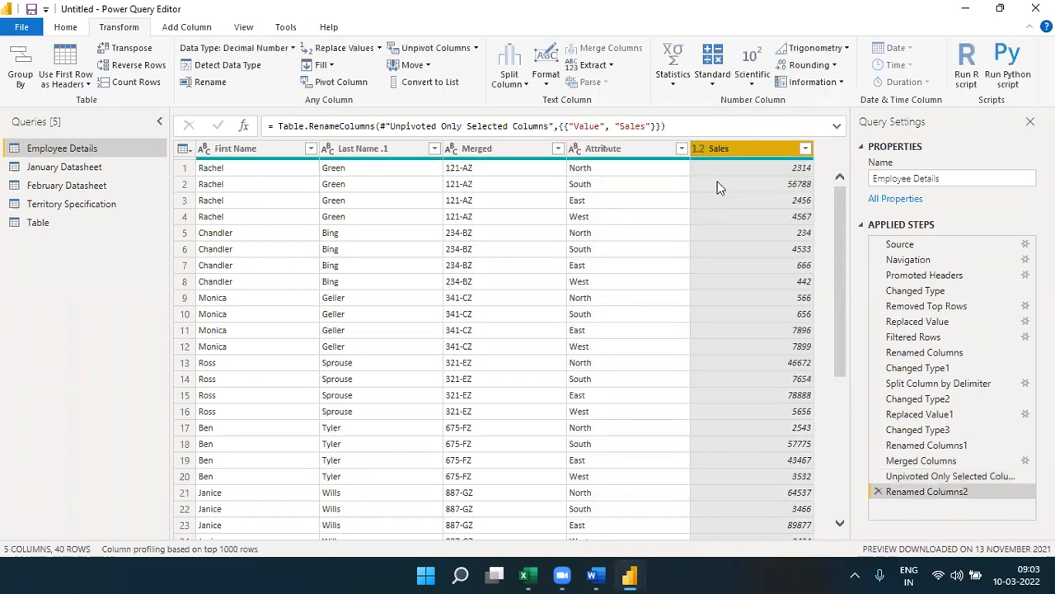
pyautogui.click(785, 170)
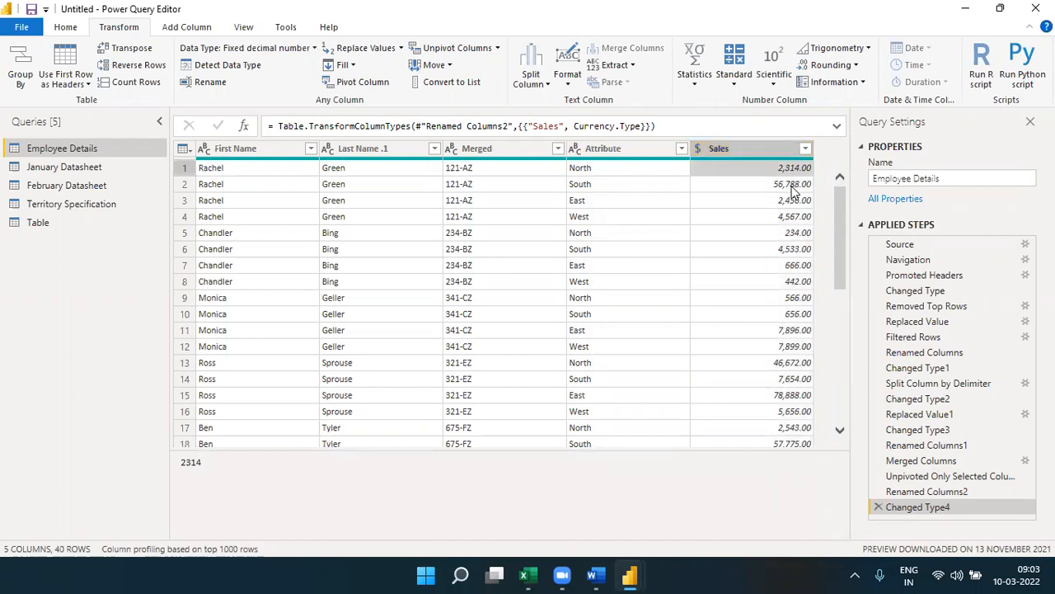
pyautogui.click(793, 188)
pyautogui.click(795, 203)
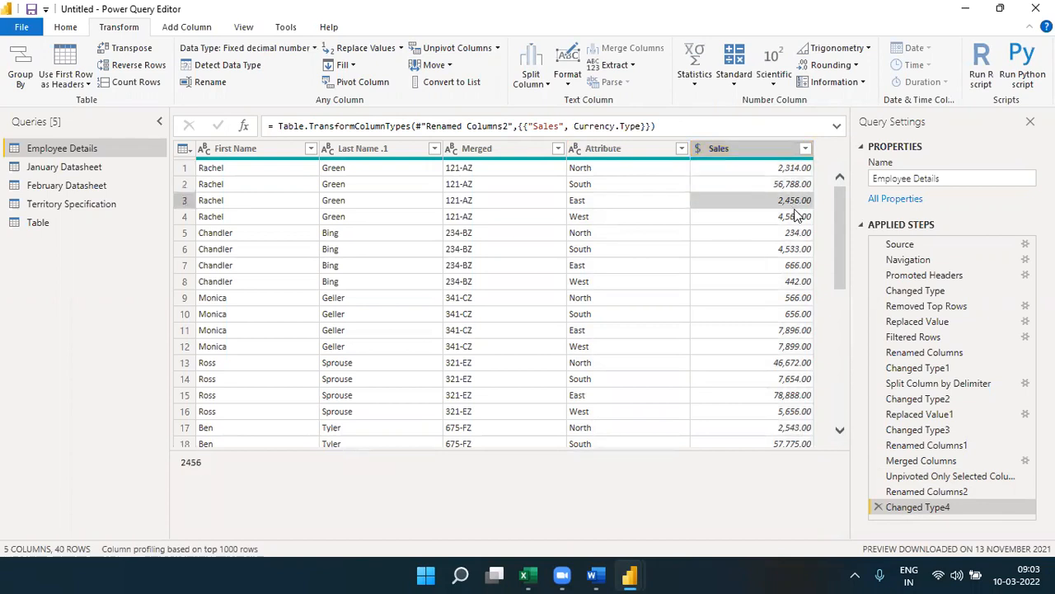
# Check another Sales value and review the data type options available for the Sales column without changing the type.
pyautogui.click(805, 249)
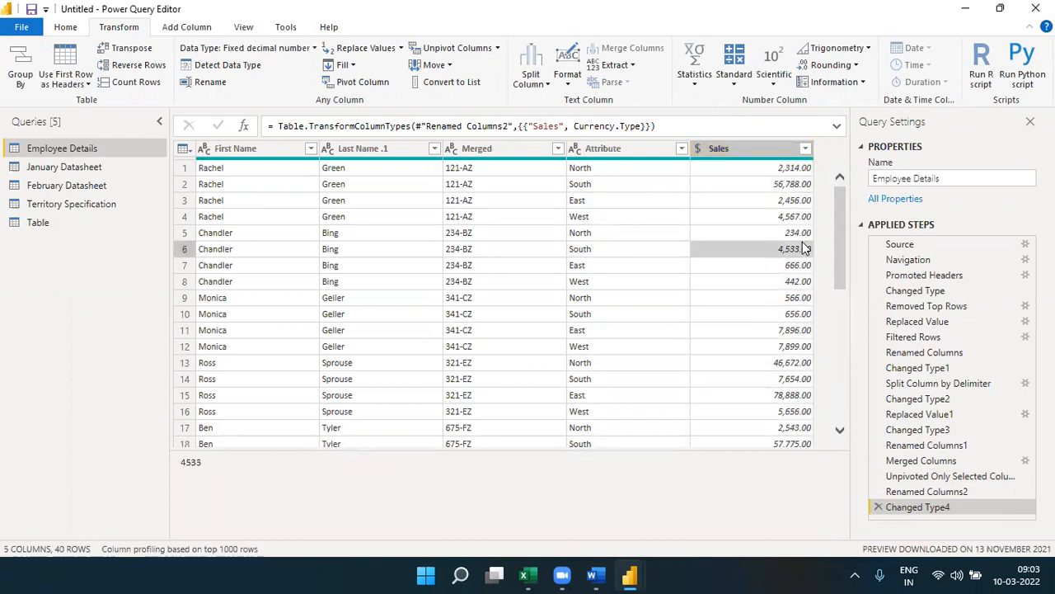
pyautogui.click(699, 148)
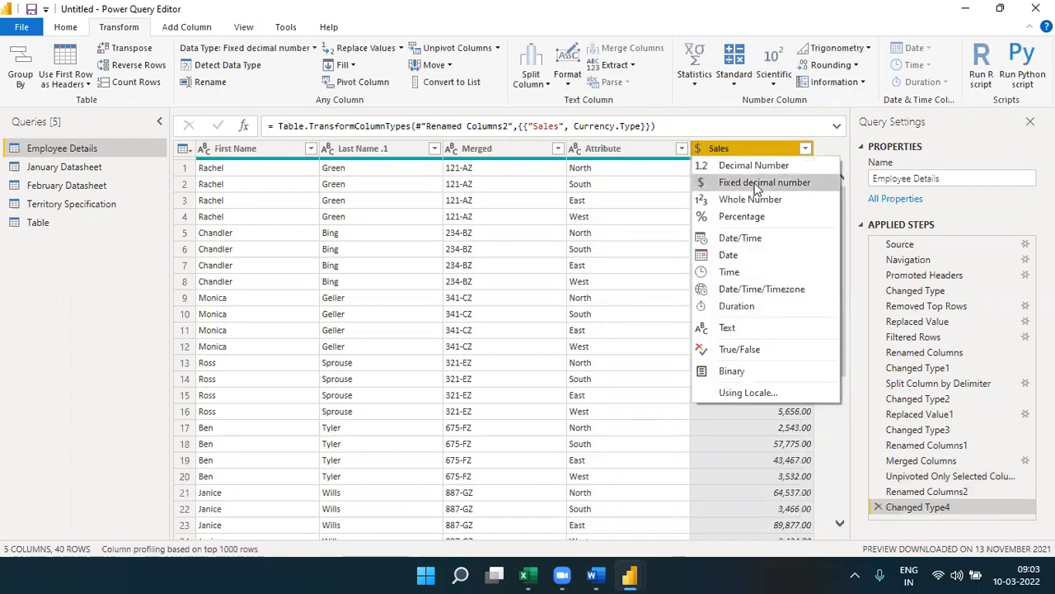
pyautogui.click(749, 151)
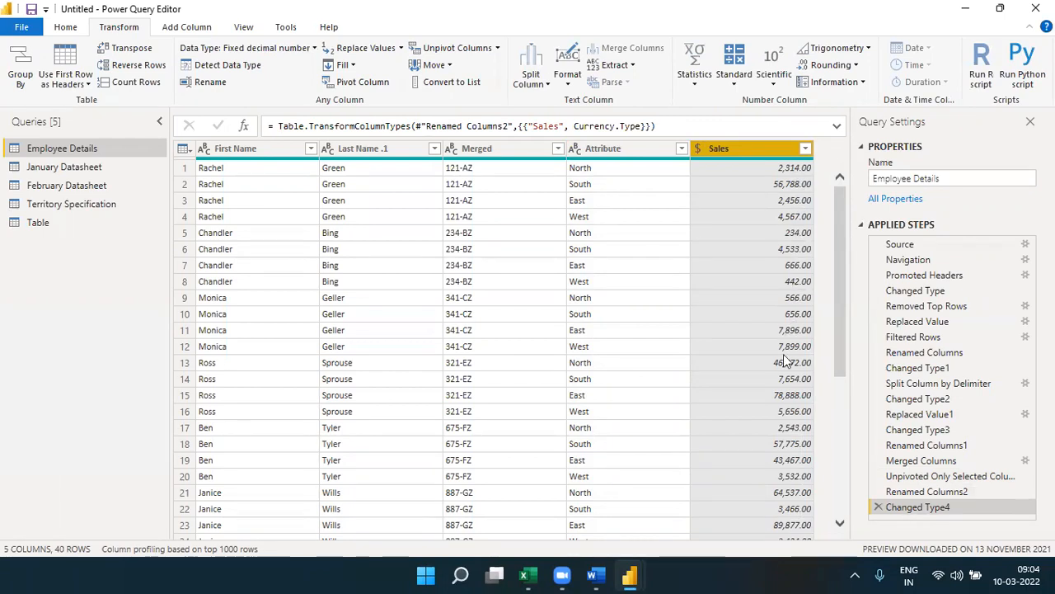
# Switch to the Word document and read the Append Queries section on combining the January and February data sheets.
pyautogui.click(595, 574)
pyautogui.scroll(-6, 527, 329)
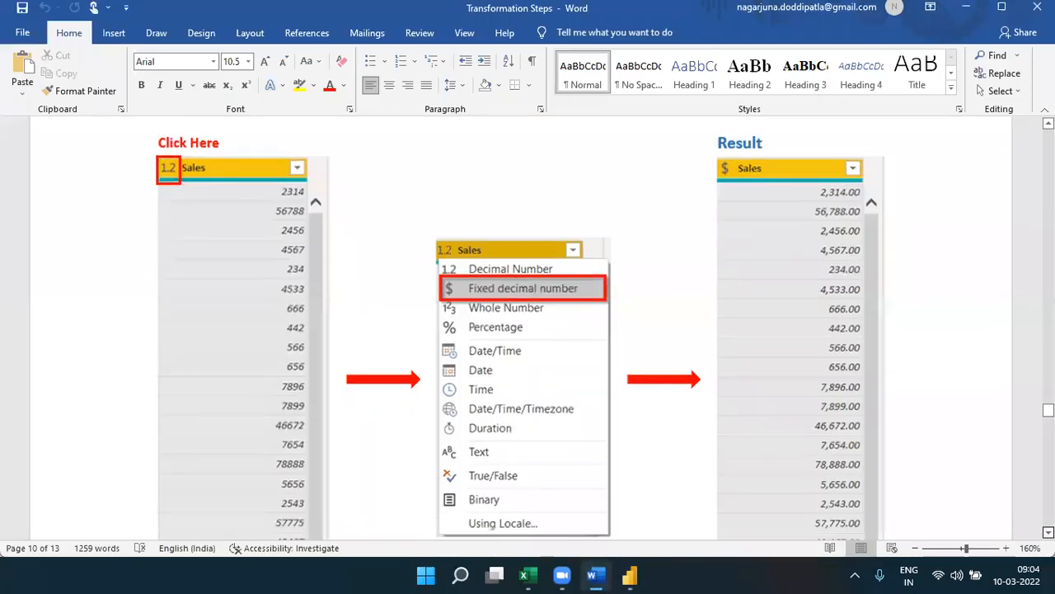
pyautogui.scroll(-2, 528, 330)
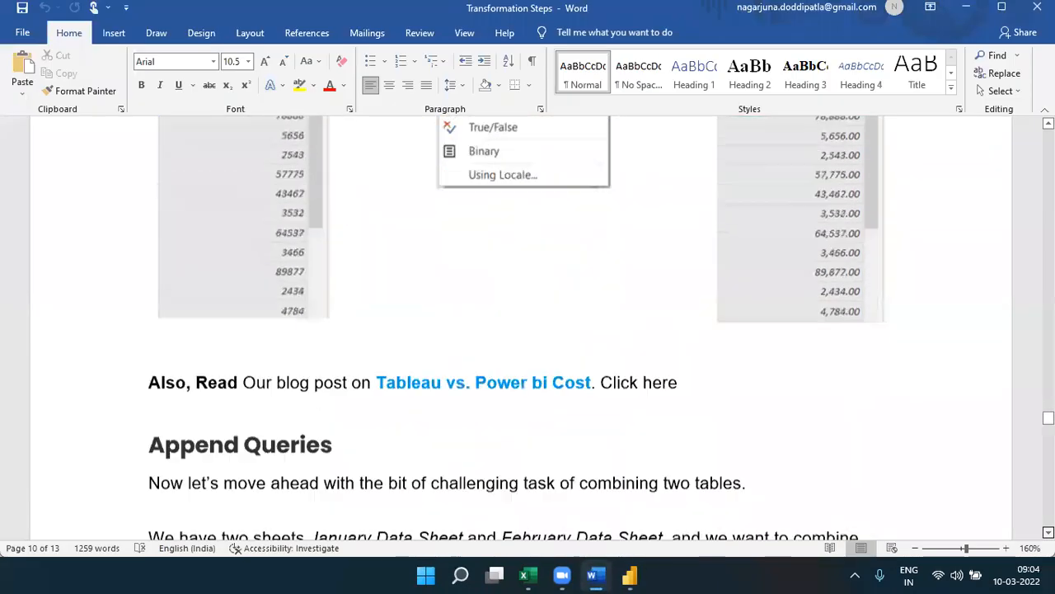
pyautogui.scroll(-3, 528, 330)
pyautogui.scroll(-2, 528, 330)
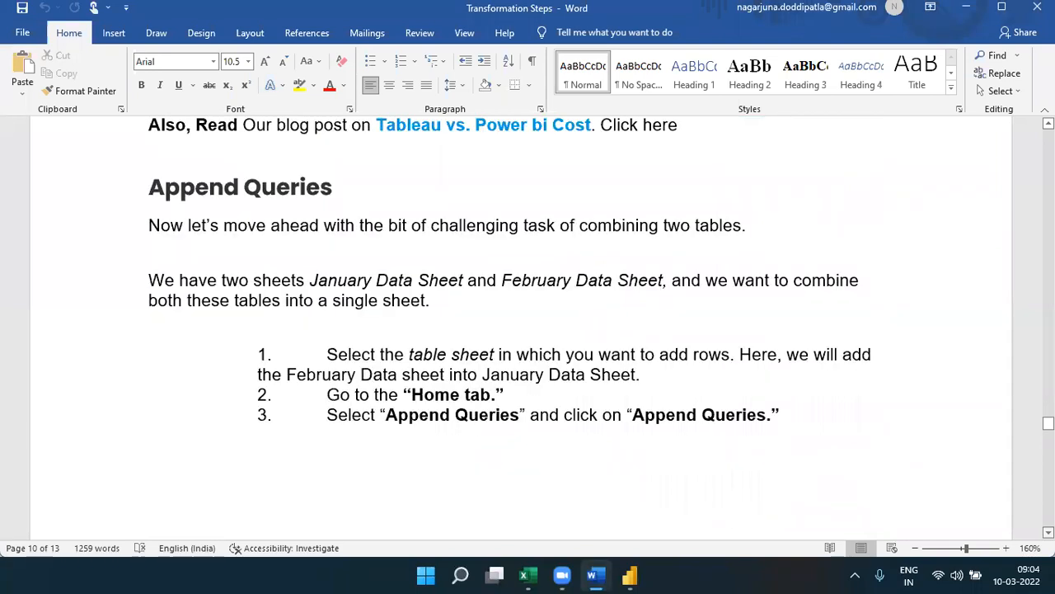
# Return to the Power Query Editor, view both monthly datasheets, and check the January Datasheet's Month, Quarter and Year columns.
pyautogui.click(596, 574)
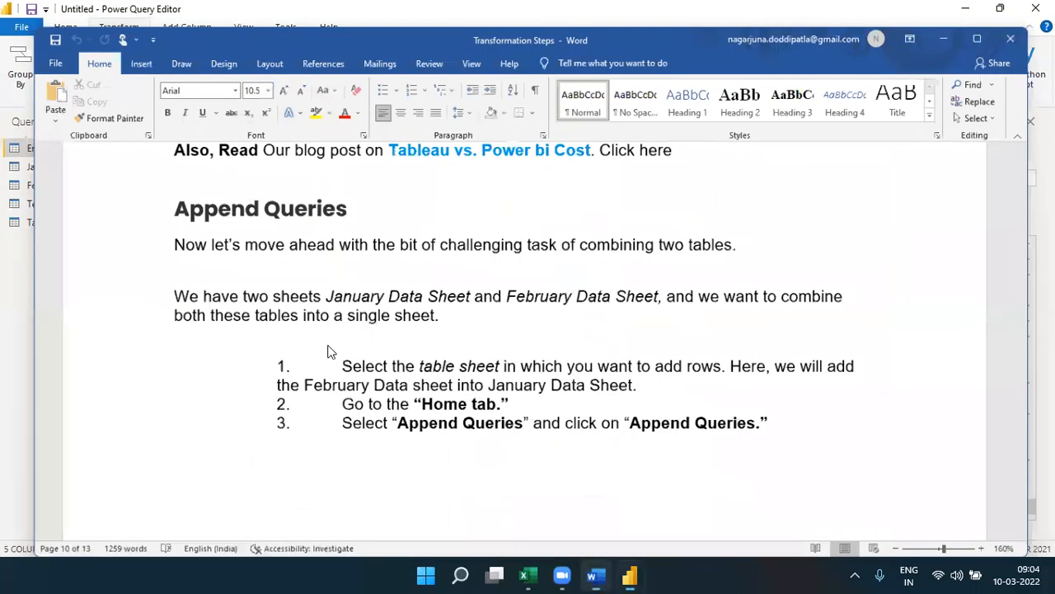
pyautogui.hotkey('alt', 'Tab')
pyautogui.click(76, 163)
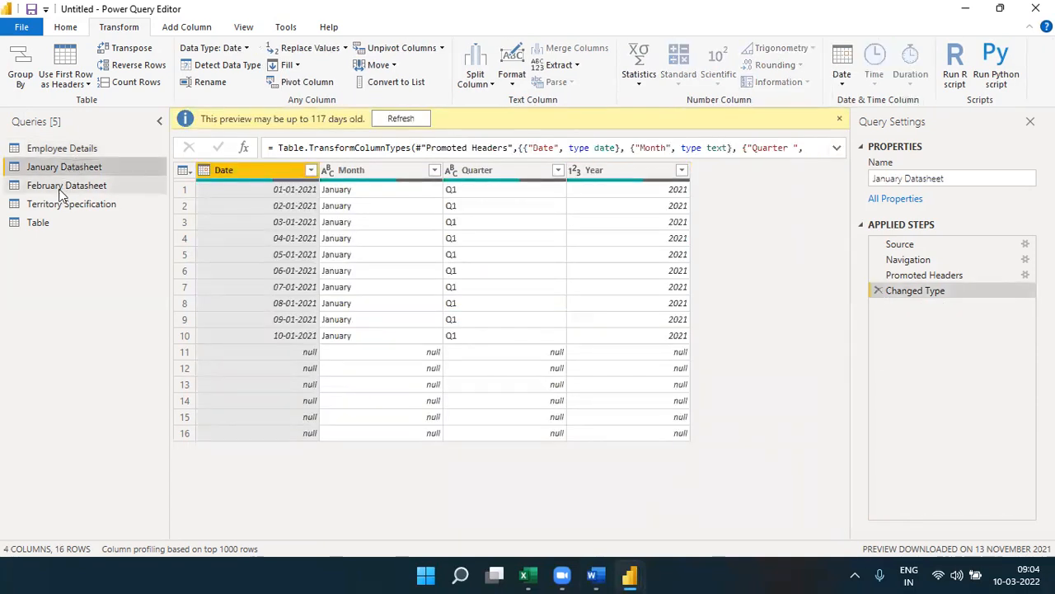
pyautogui.click(61, 190)
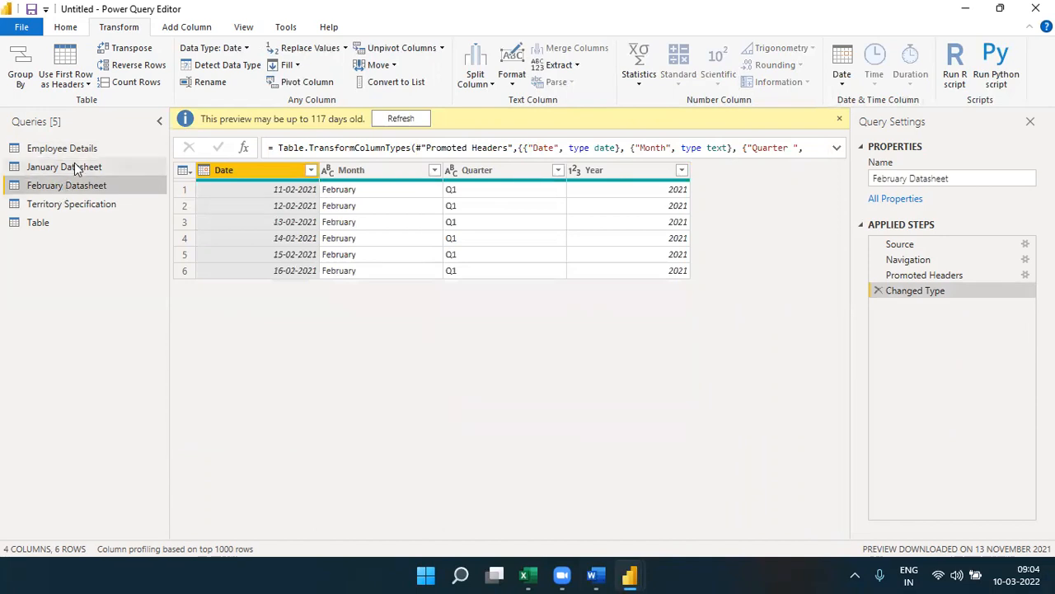
pyautogui.click(75, 164)
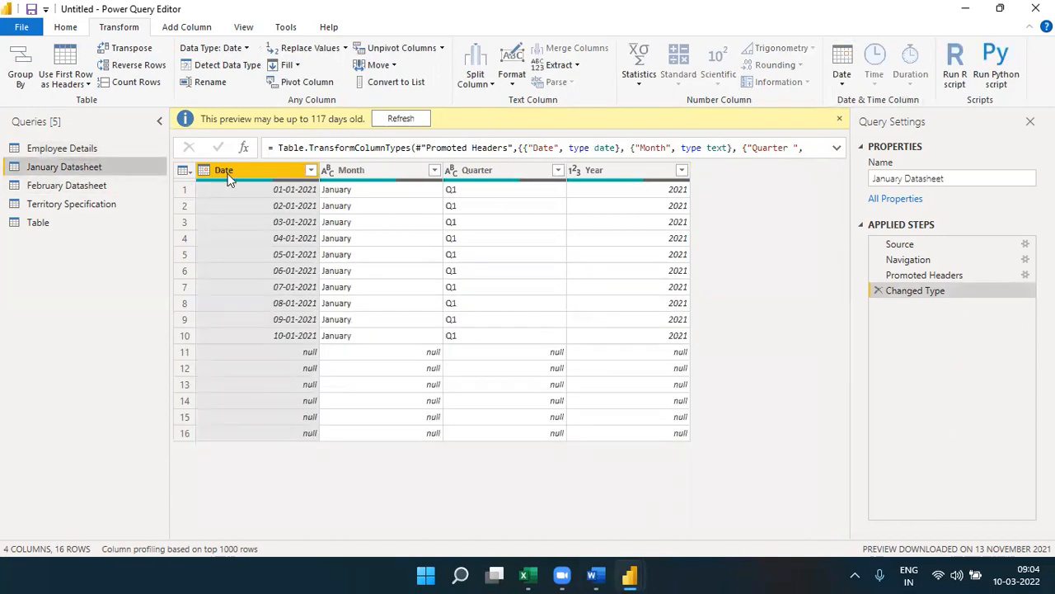
pyautogui.click(351, 175)
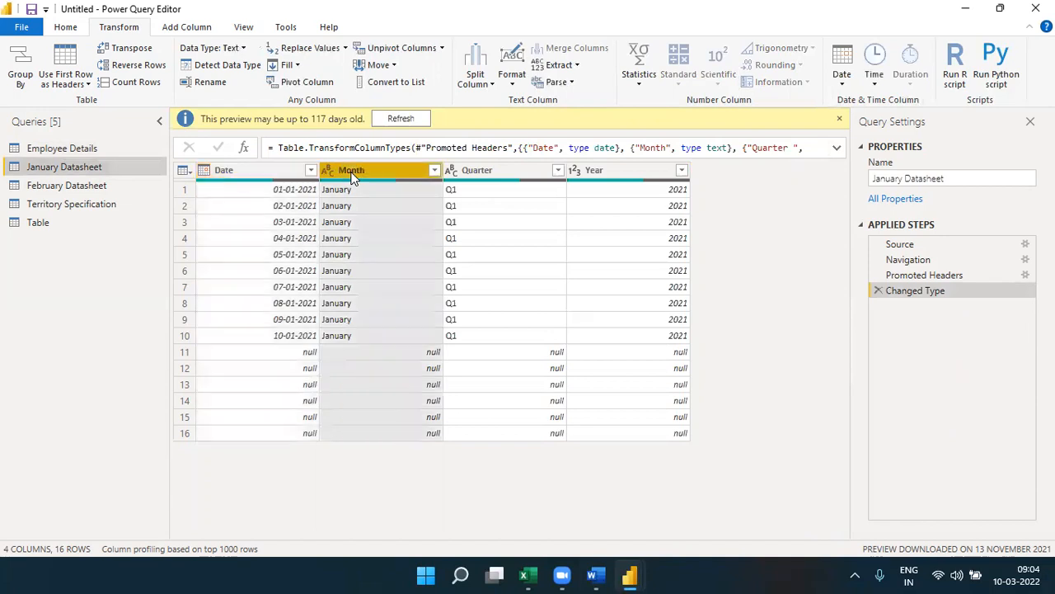
pyautogui.click(475, 170)
pyautogui.click(583, 172)
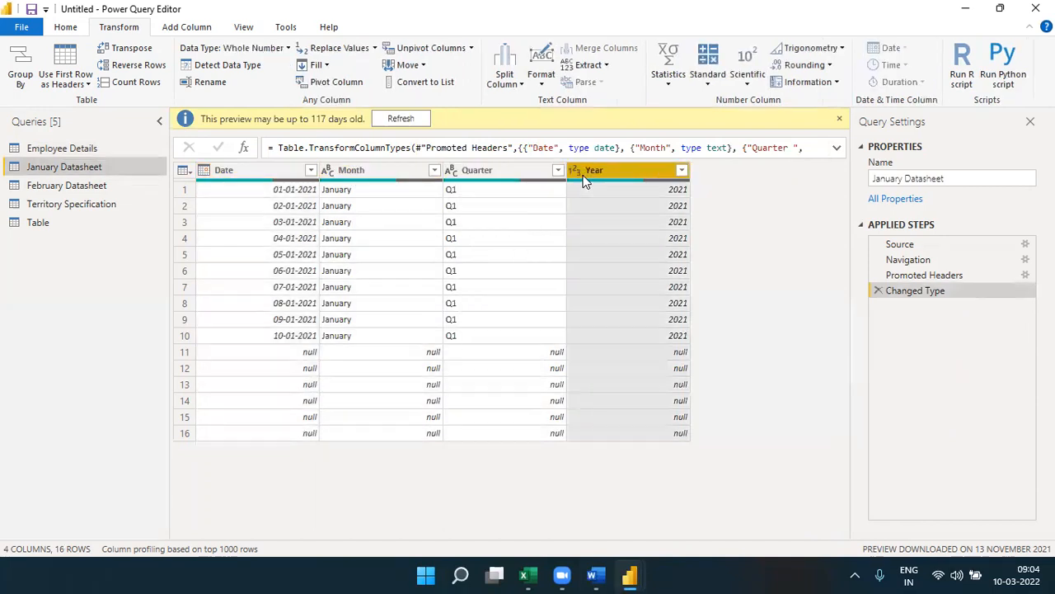
# Examine the Date, Month, Quarter and Year columns of the February Datasheet query.
pyautogui.click(129, 189)
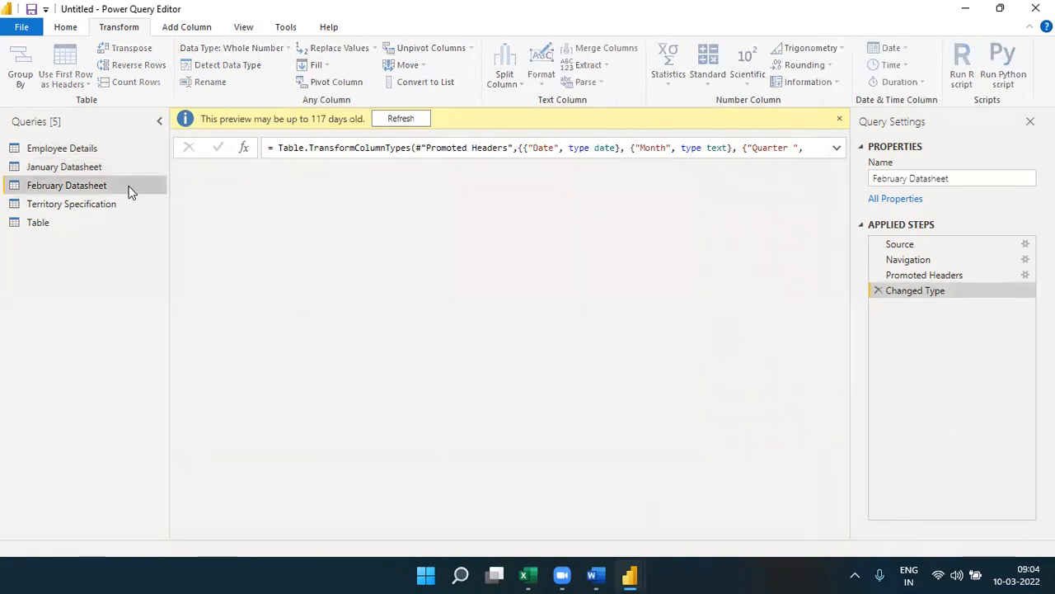
pyautogui.click(221, 170)
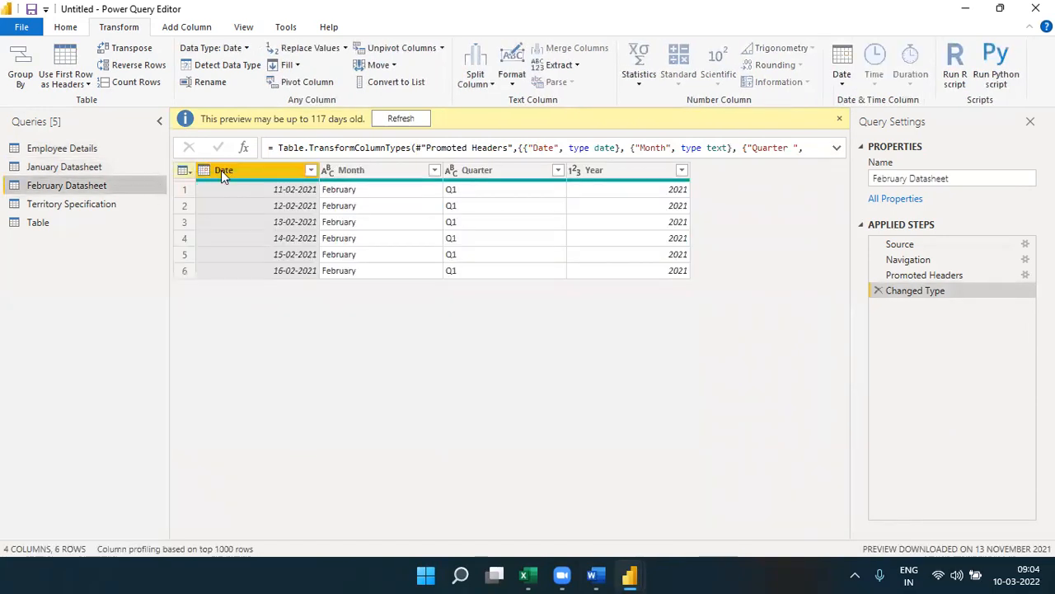
pyautogui.click(361, 173)
pyautogui.click(481, 173)
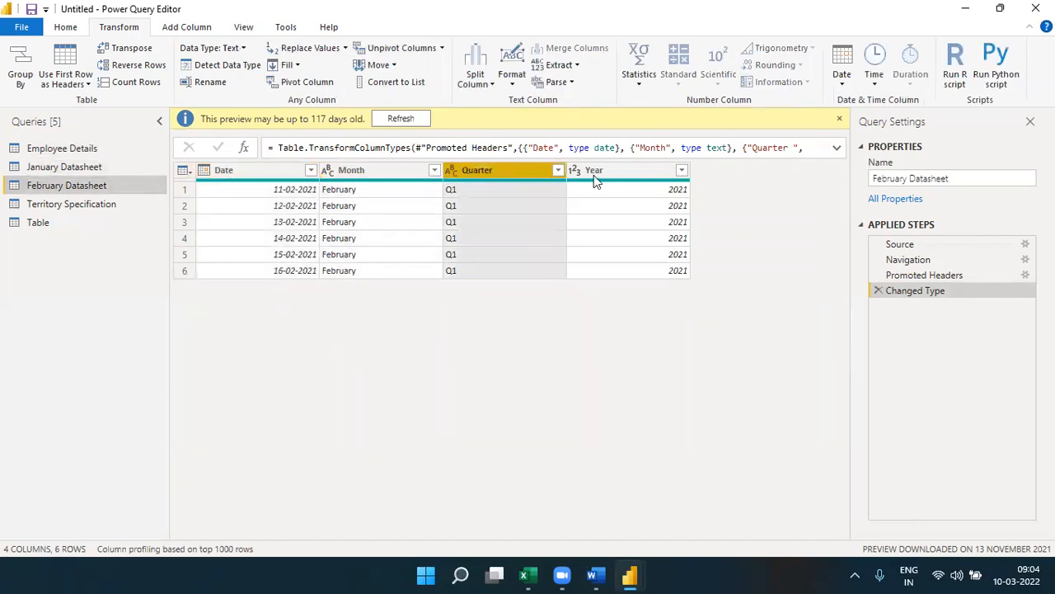
pyautogui.click(612, 173)
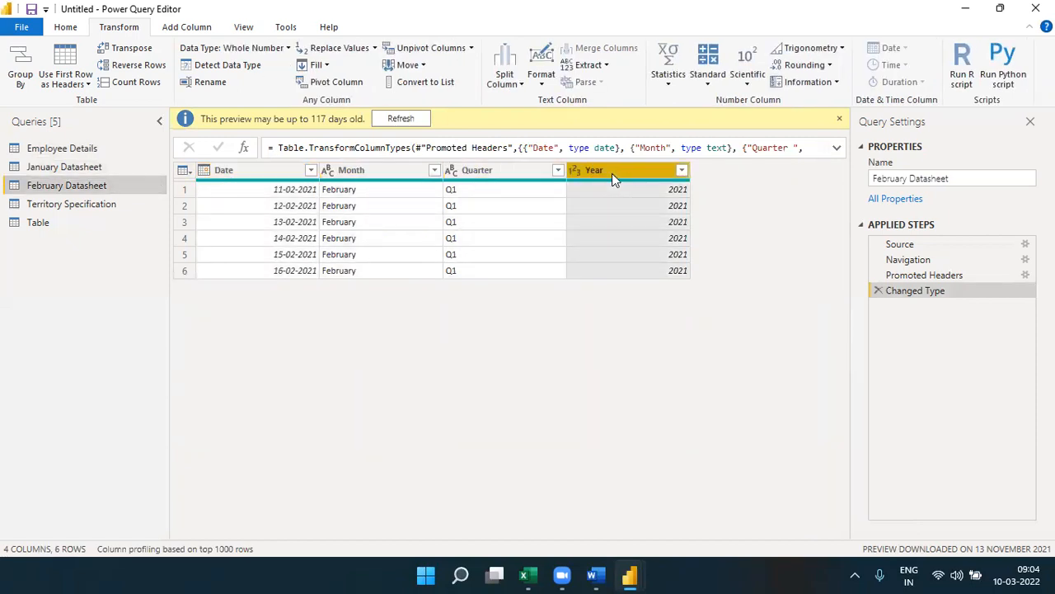
# Compare the January Datasheet with the February Datasheet once more, finishing on the January query.
pyautogui.click(106, 168)
pyautogui.click(217, 176)
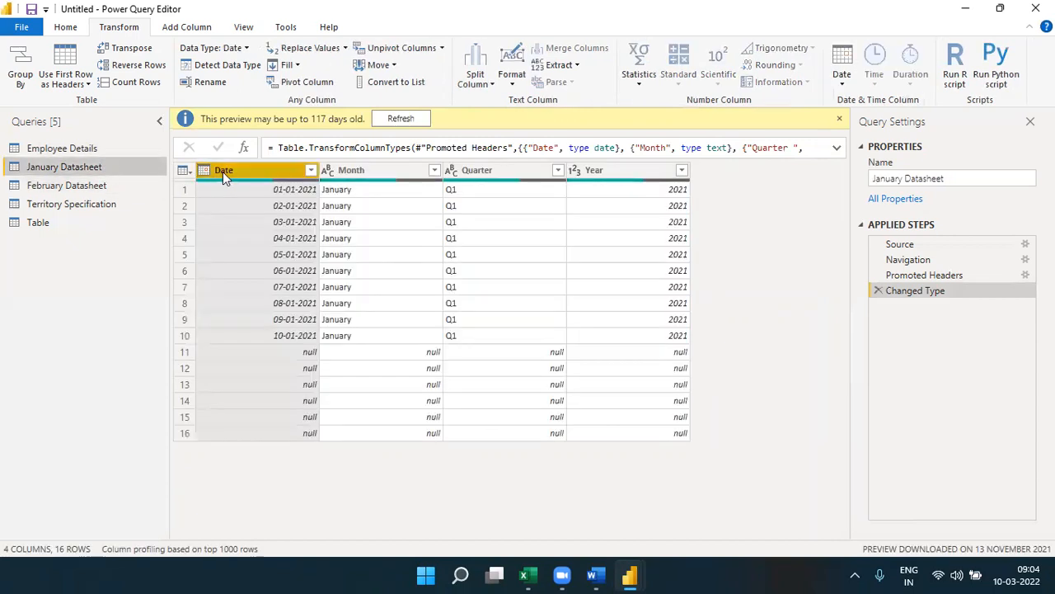
pyautogui.click(78, 177)
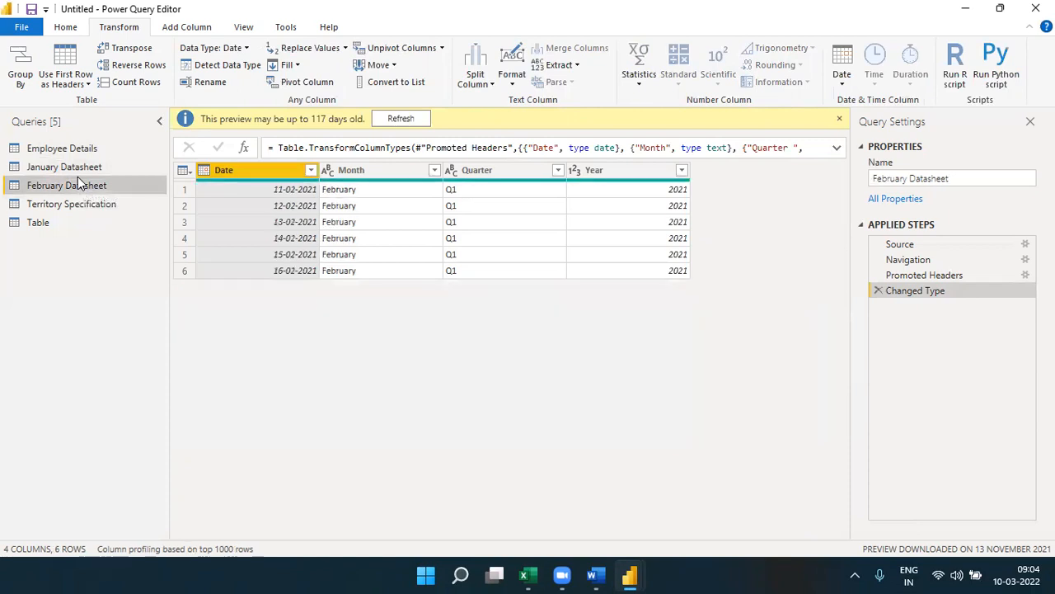
pyautogui.click(77, 169)
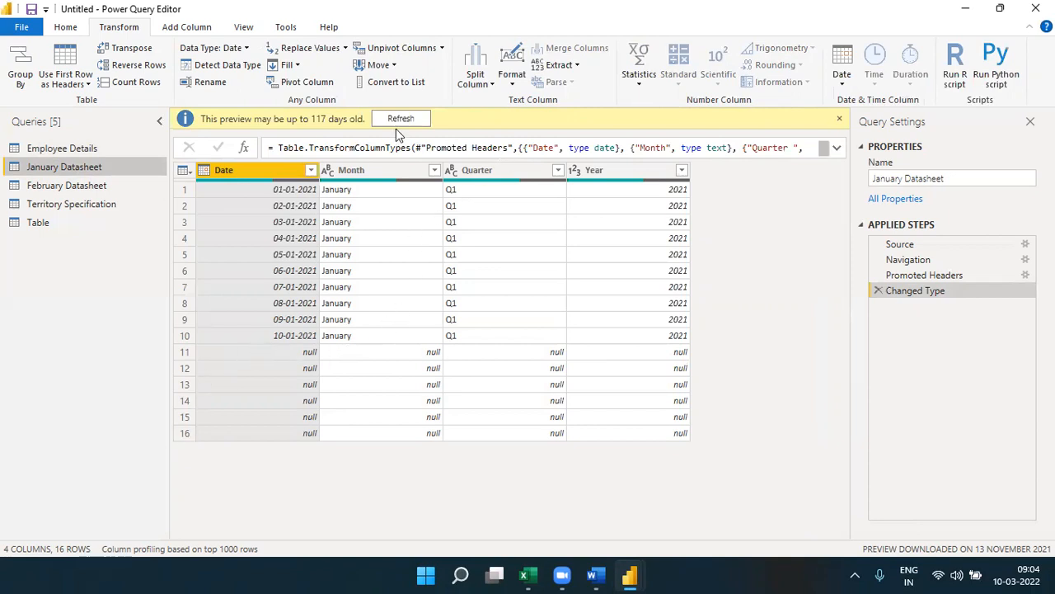
# Filter null values out of the January Datasheet's Date column by excluding (null), and delete the resulting Filtered Rows step.
pyautogui.click(66, 27)
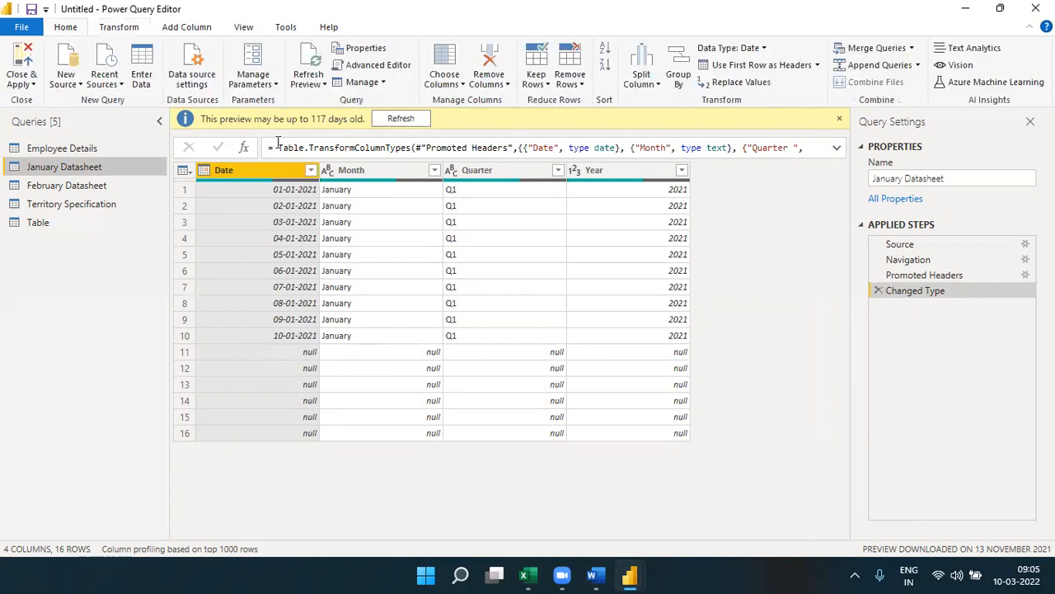
pyautogui.click(310, 171)
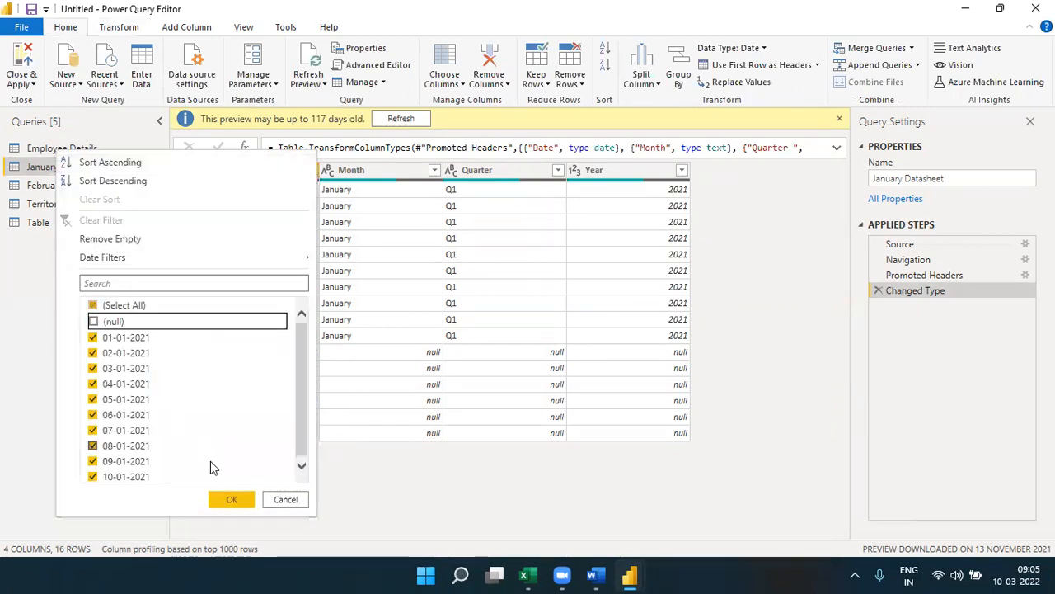
pyautogui.click(229, 500)
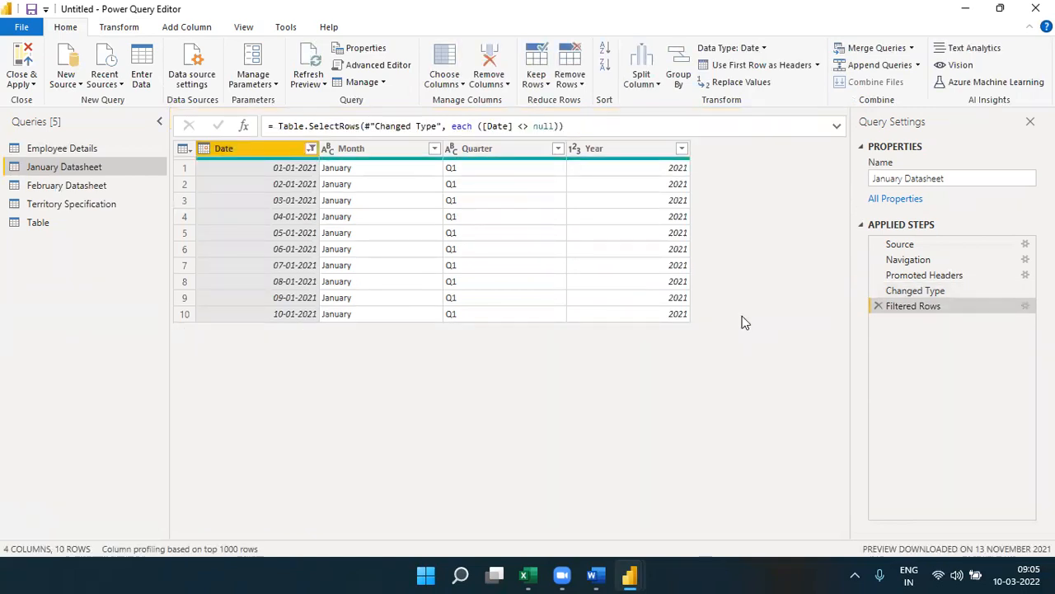
pyautogui.click(878, 307)
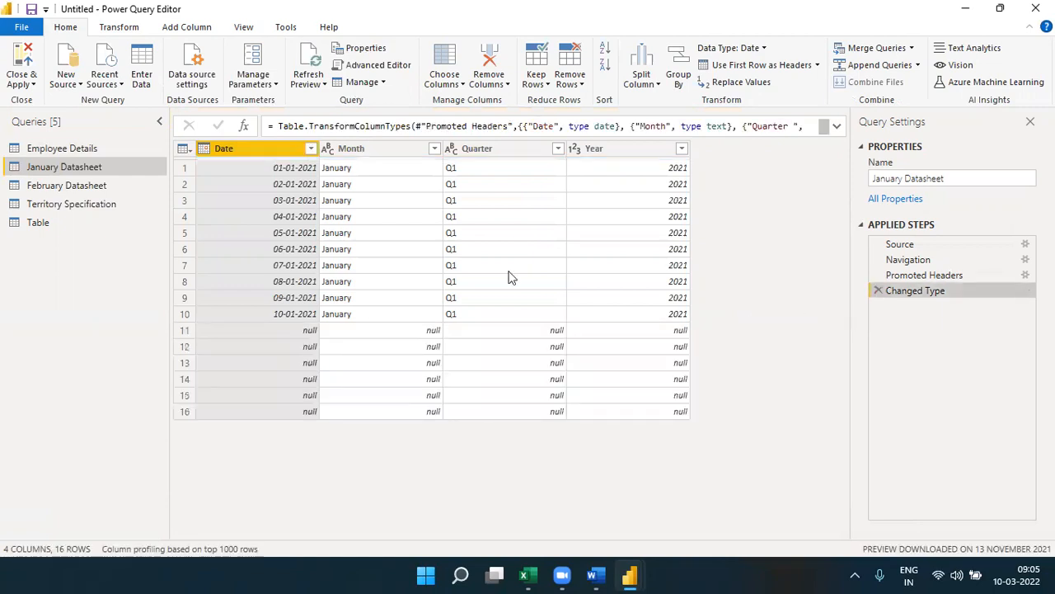
# Apply Remove Empty to the January Datasheet's Date column, and delete the Filtered Rows step it adds.
pyautogui.click(311, 150)
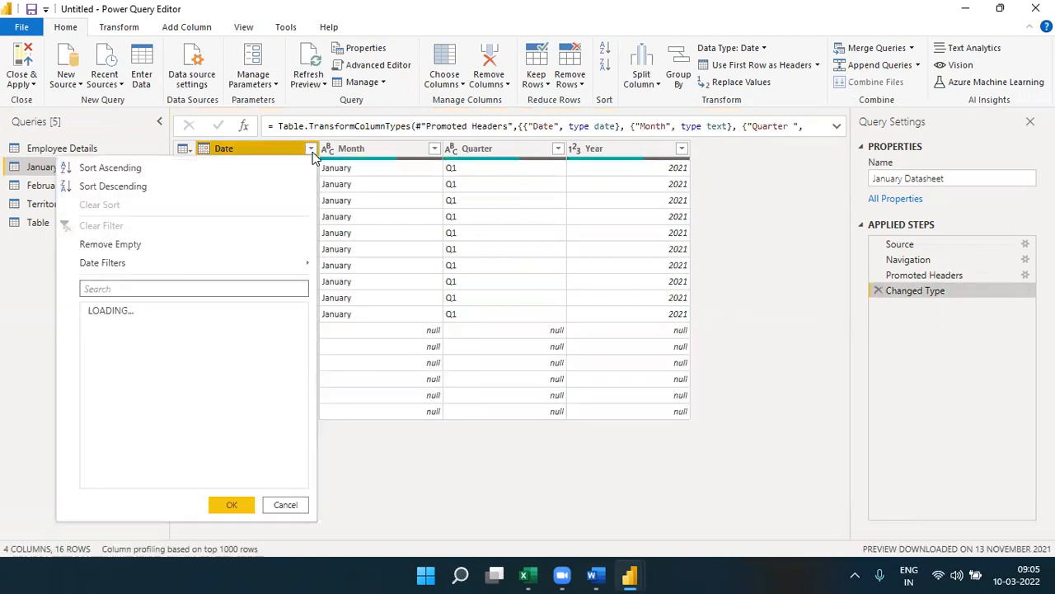
pyautogui.click(175, 249)
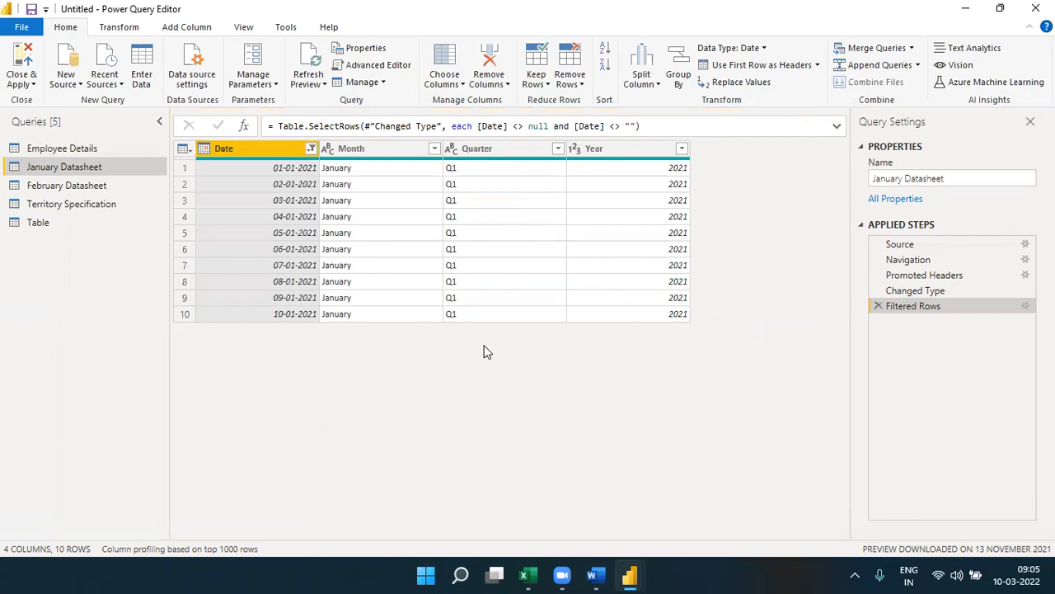
pyautogui.click(878, 307)
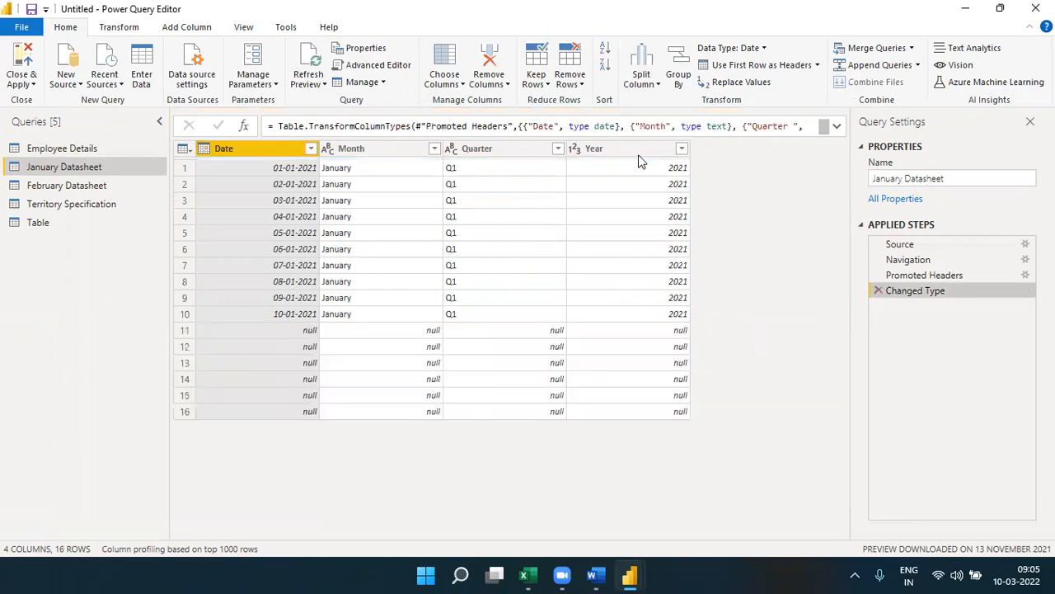
# Remove the blank rows from the January Datasheet query with Remove Blank Rows.
pyautogui.click(581, 86)
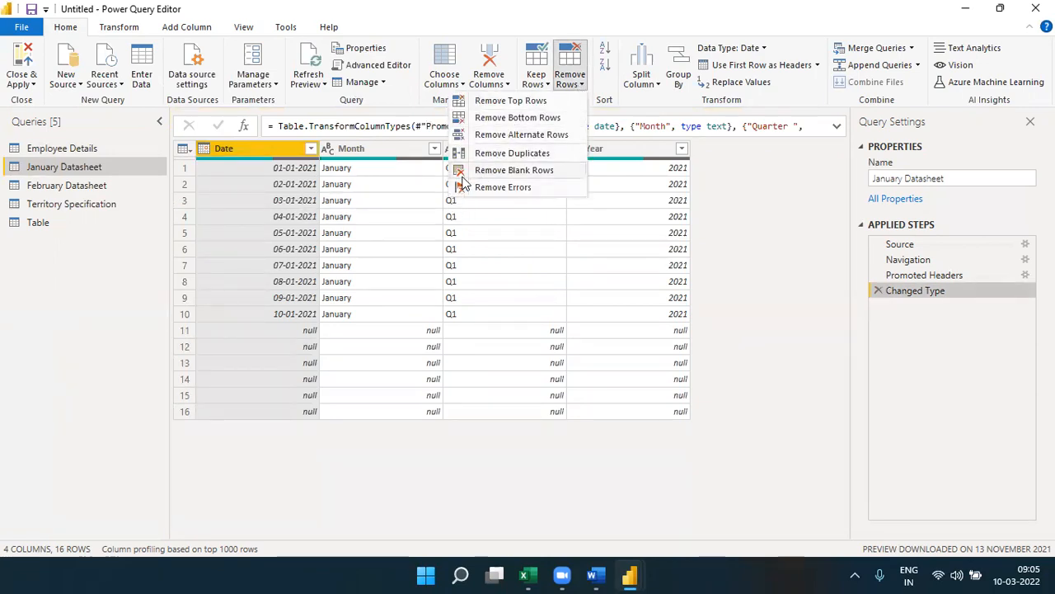
pyautogui.click(509, 173)
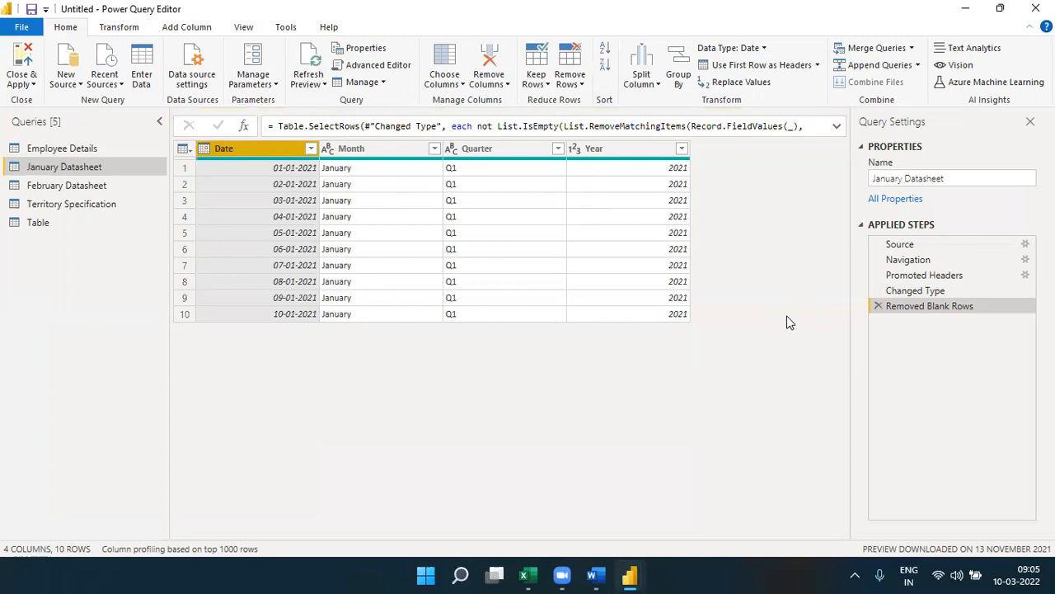
pyautogui.click(582, 87)
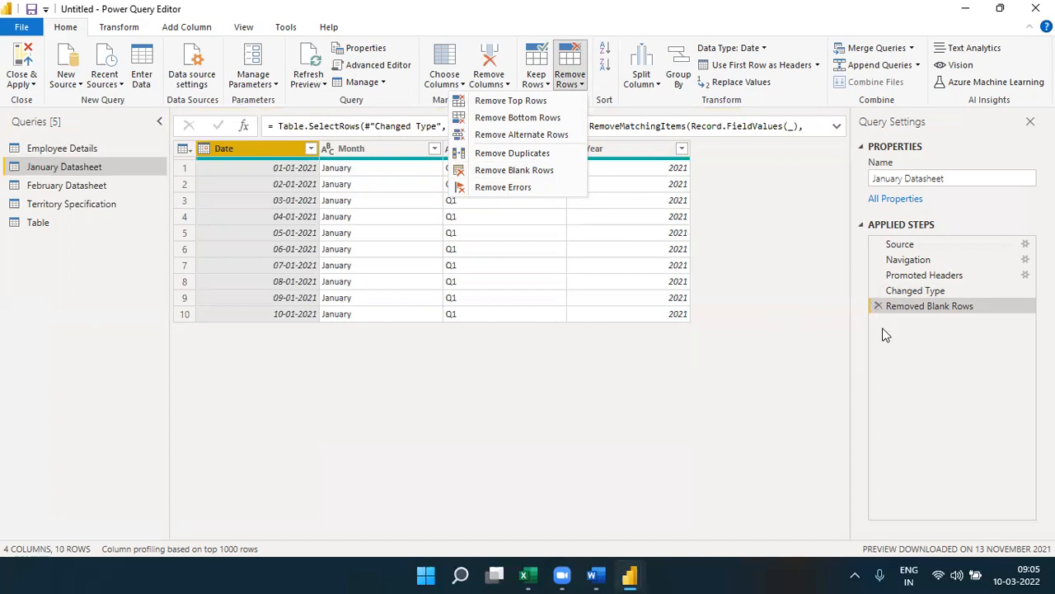
pyautogui.click(505, 334)
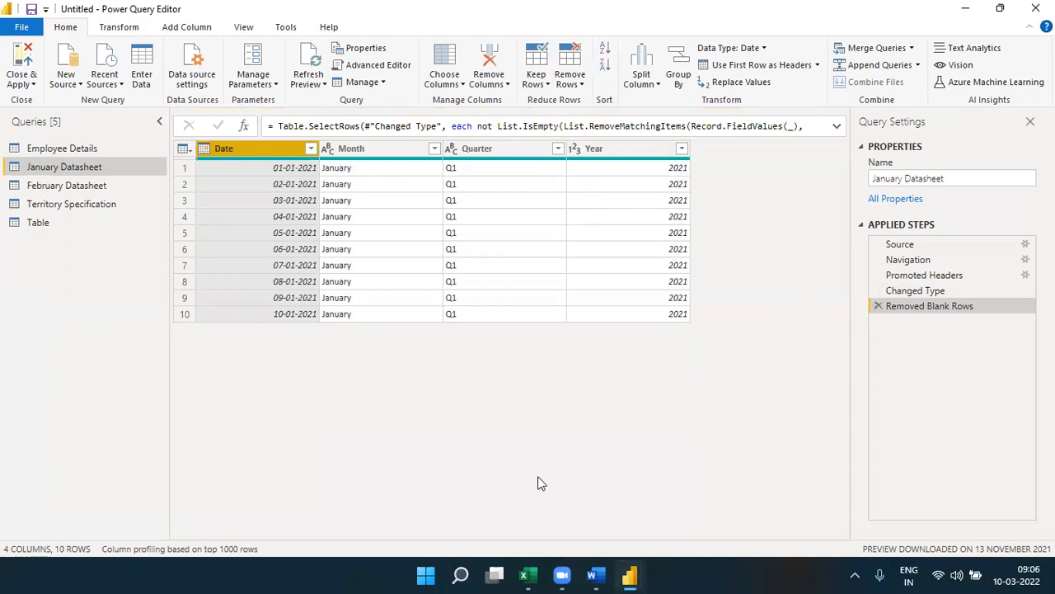
# Review the illustrated Append Queries example in the Word document, then return to the Power Query Editor.
pyautogui.click(598, 575)
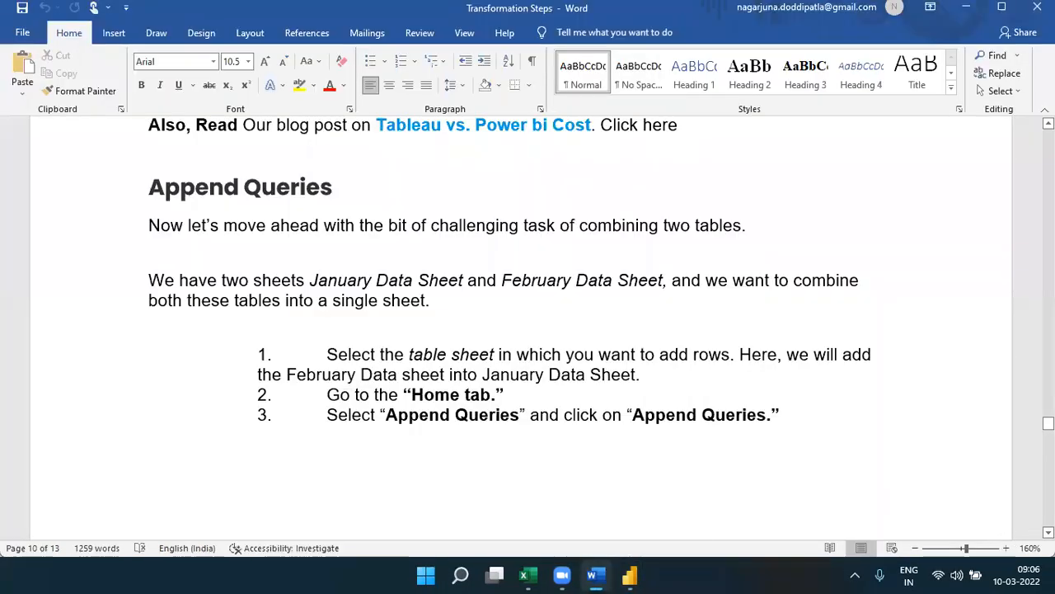
pyautogui.scroll(-5, 519, 330)
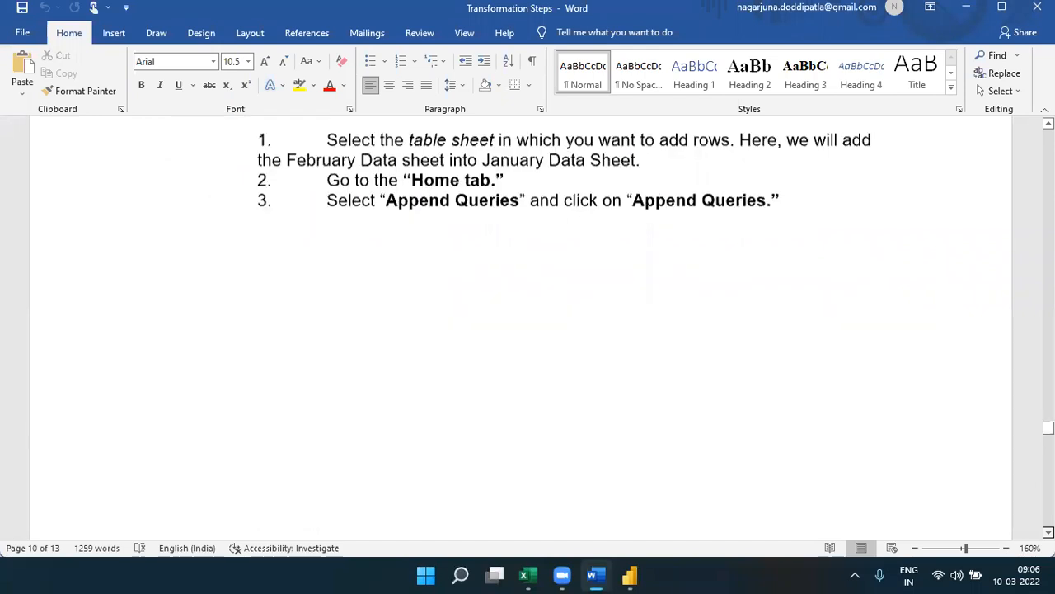
pyautogui.scroll(-10, 519, 330)
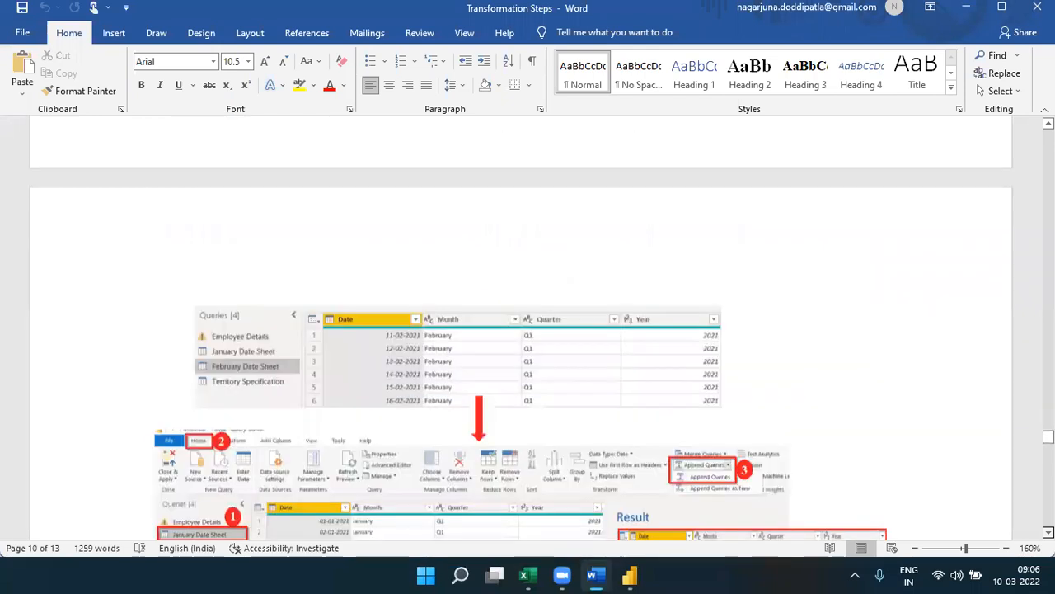
pyautogui.scroll(-4, 519, 330)
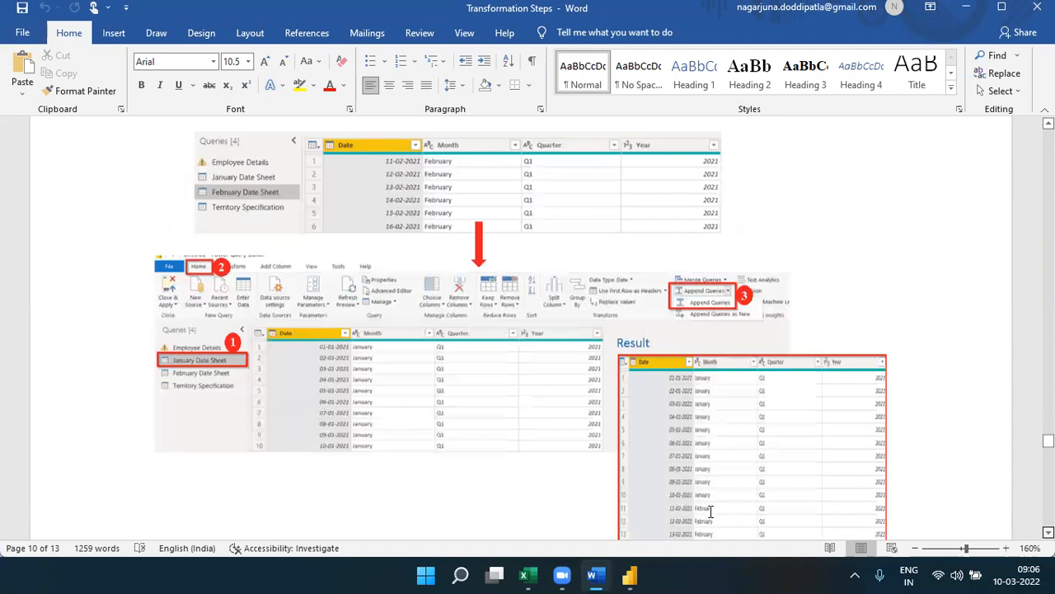
pyautogui.scroll(-3, 520, 330)
pyautogui.click(598, 575)
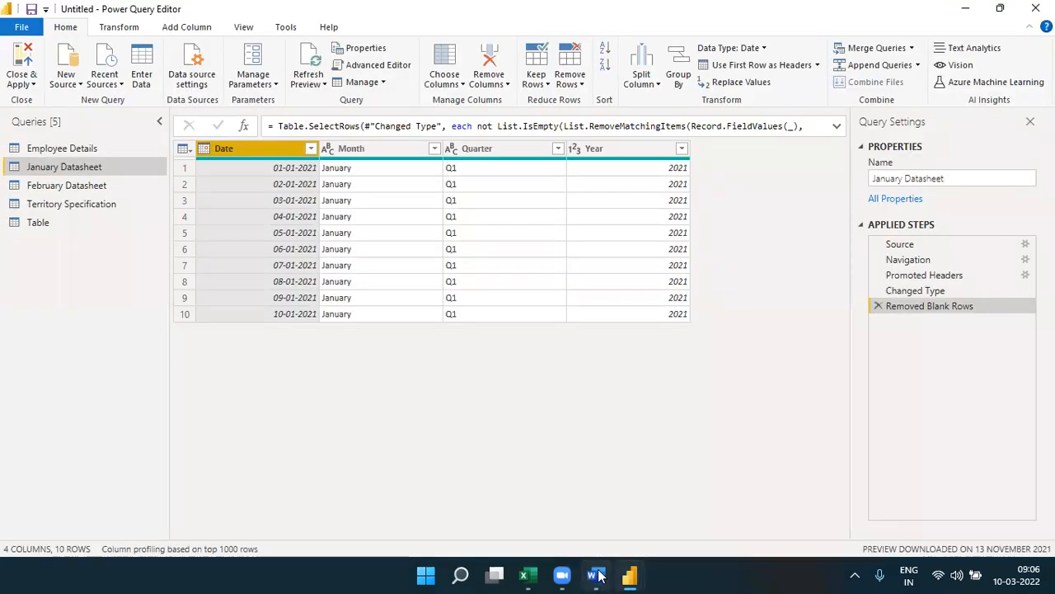
# Compare the column headers and rows of the January Datasheet and February Datasheet queries.
pyautogui.click(78, 183)
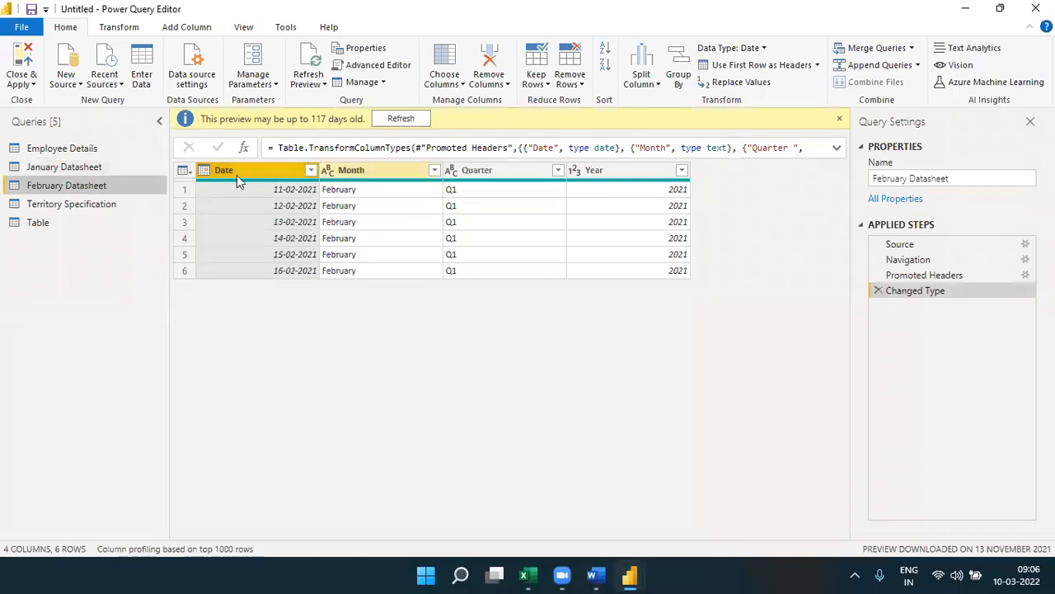
pyautogui.click(93, 173)
pyautogui.click(96, 187)
pyautogui.click(87, 173)
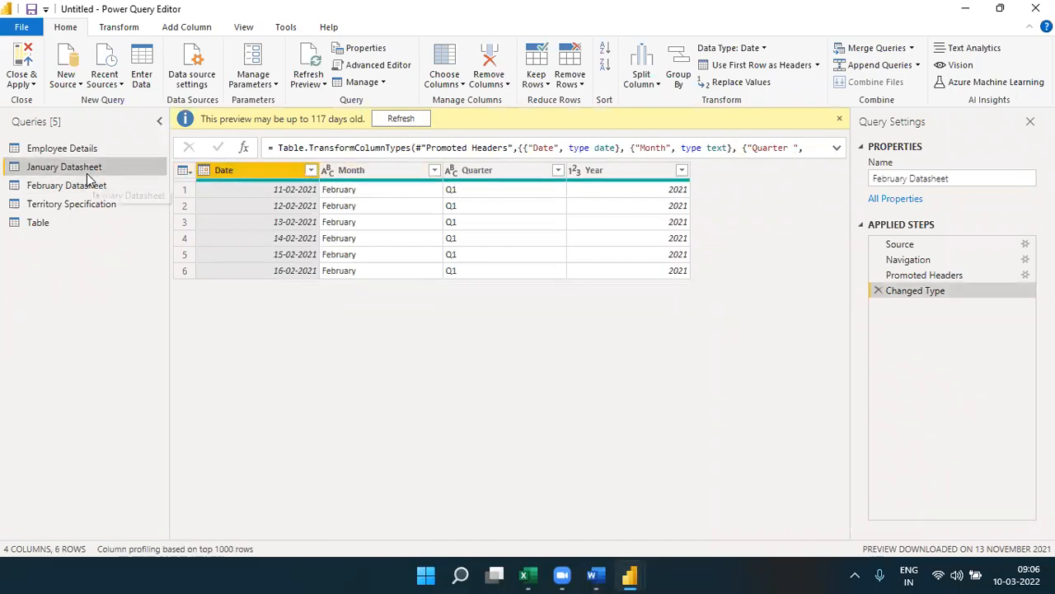
pyautogui.click(87, 186)
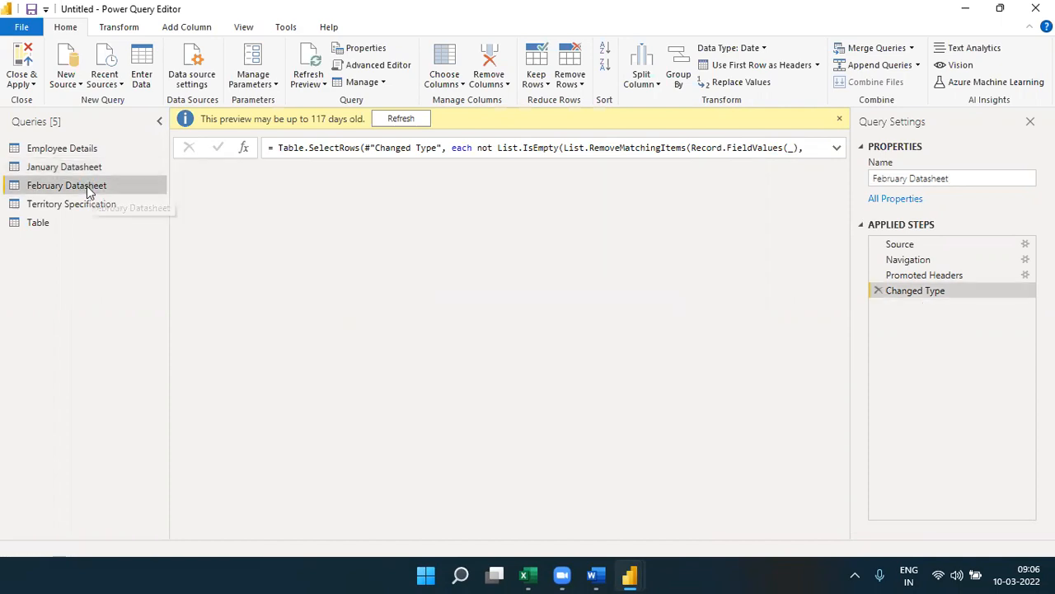
pyautogui.click(91, 169)
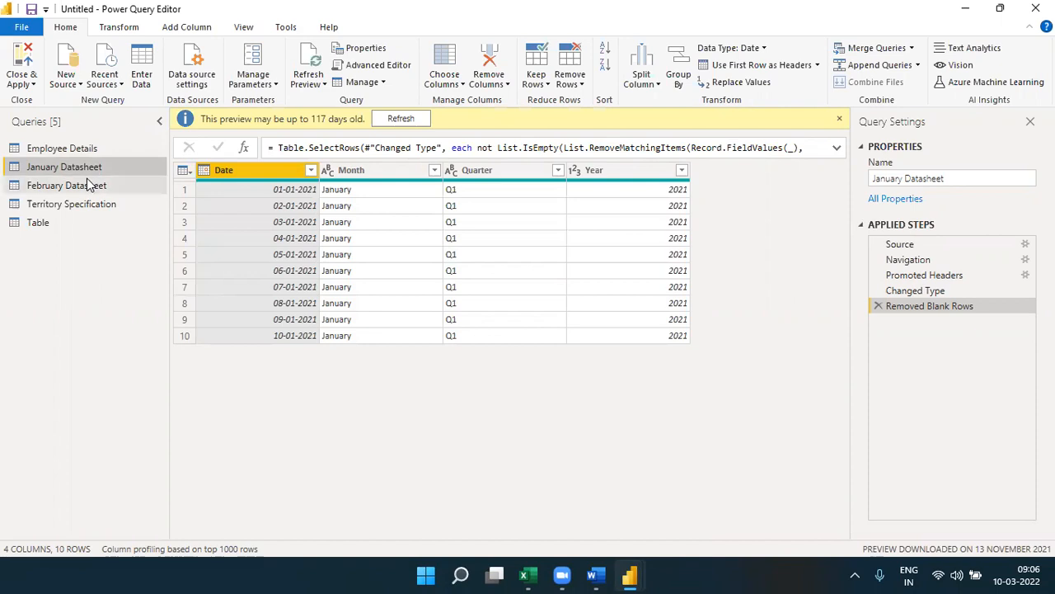
pyautogui.click(94, 183)
pyautogui.click(94, 169)
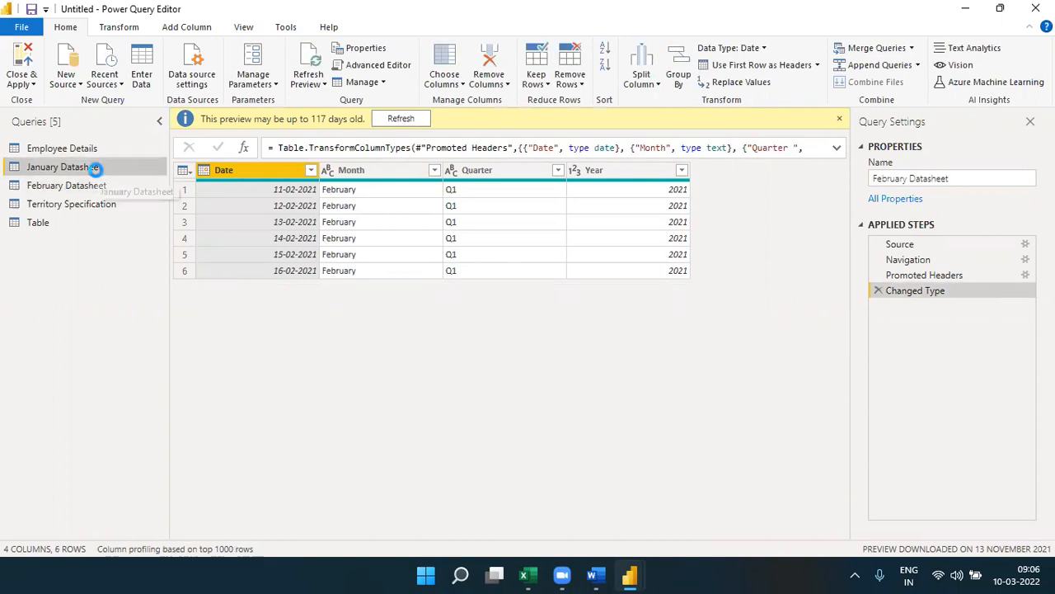
pyautogui.click(94, 189)
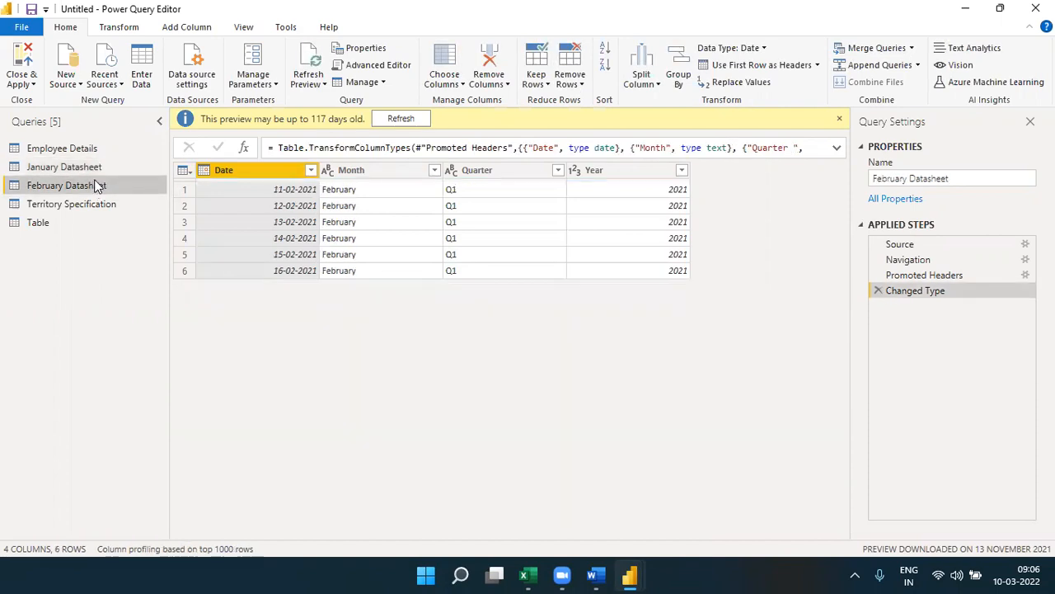
pyautogui.click(99, 168)
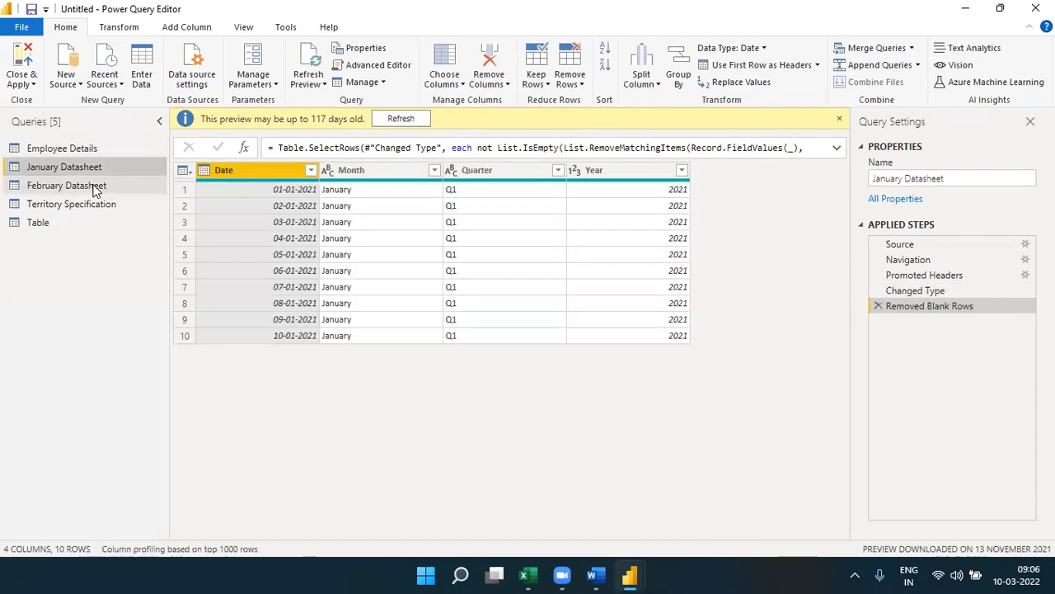
pyautogui.click(94, 188)
pyautogui.click(104, 170)
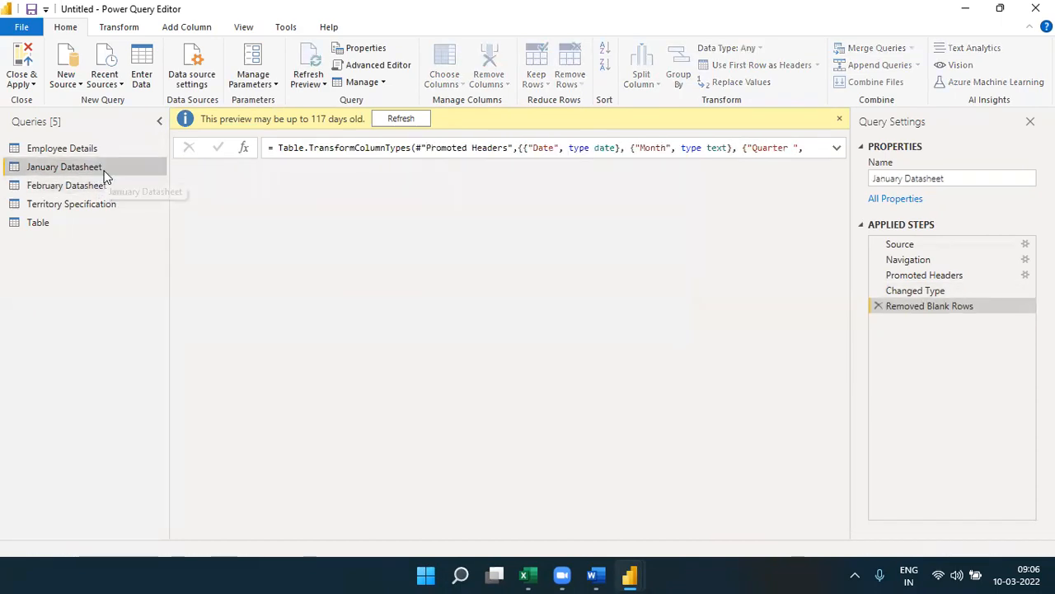
pyautogui.click(97, 188)
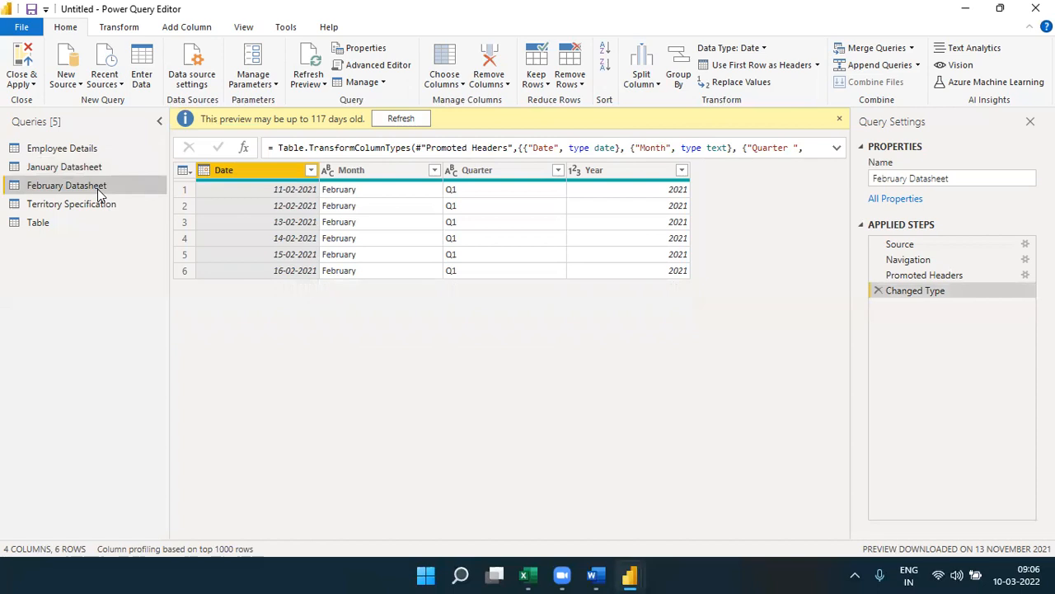
# Rename the January Datasheet's Month column to Months.
pyautogui.click(83, 170)
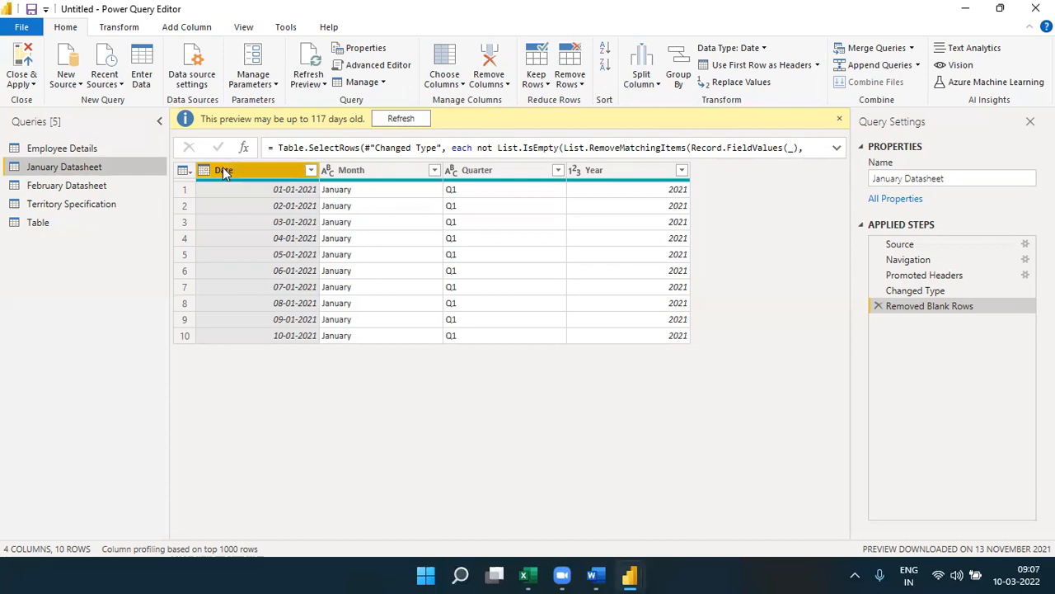
pyautogui.click(383, 172)
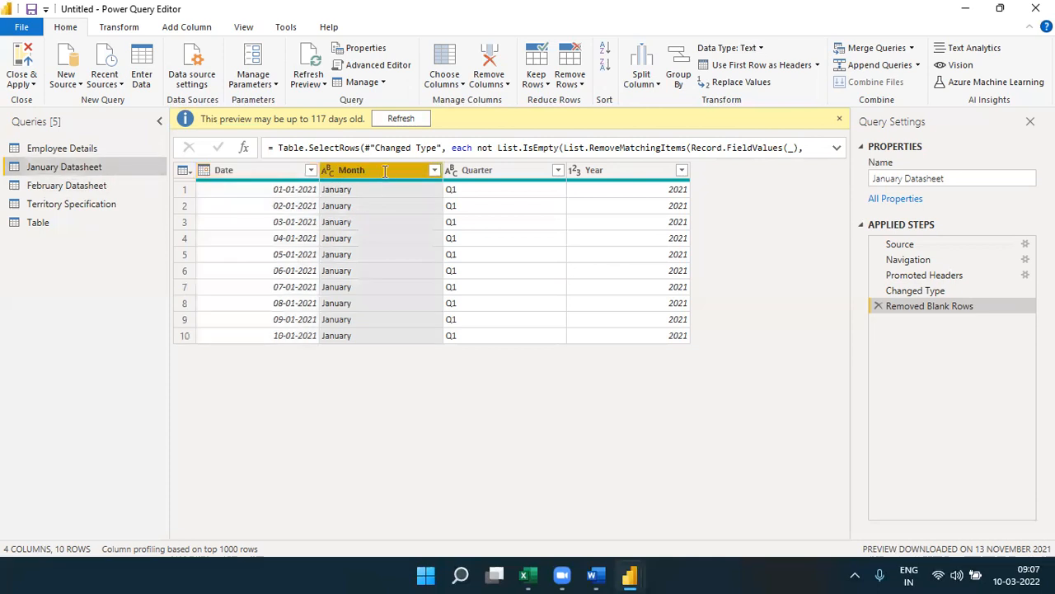
pyautogui.doubleClick(384, 171)
pyautogui.click(385, 171)
pyautogui.write('s')
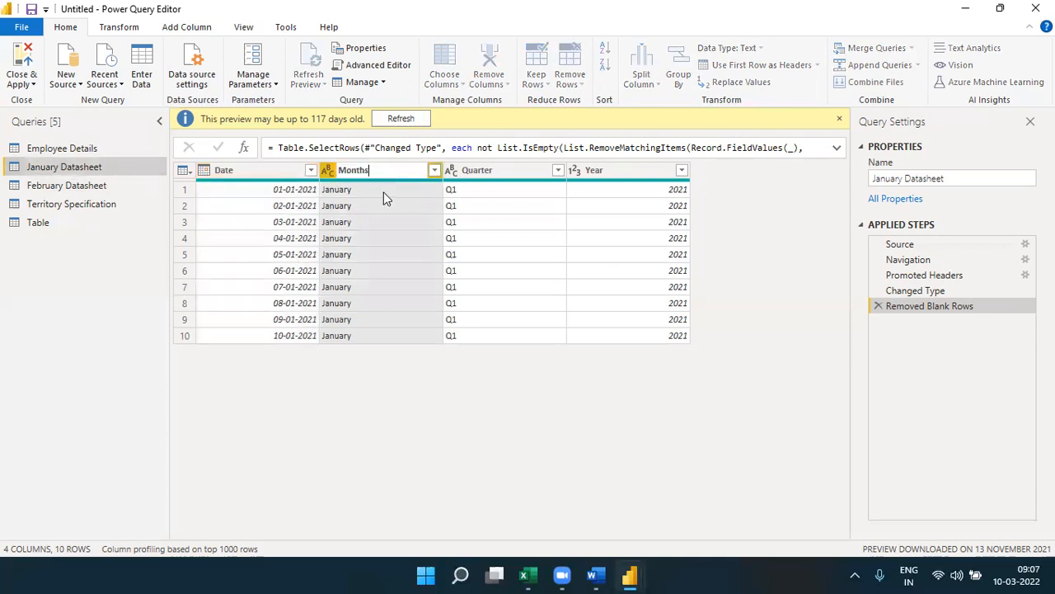
pyautogui.press('Return')
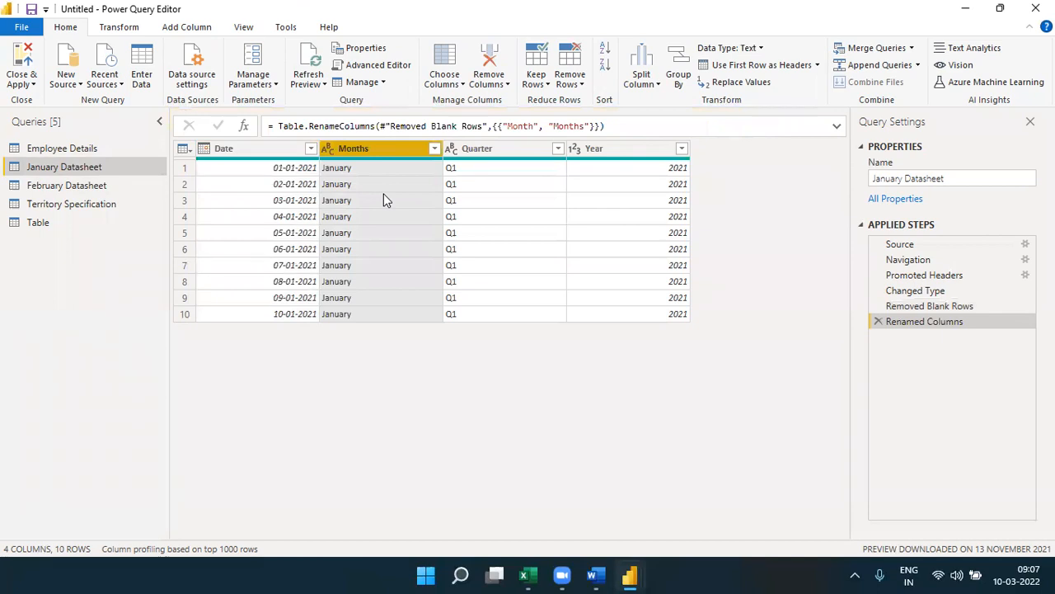
# Set up Append Queries as New from January Datasheet with February Datasheet as second table, and switch to three or more tables.
pyautogui.click(110, 189)
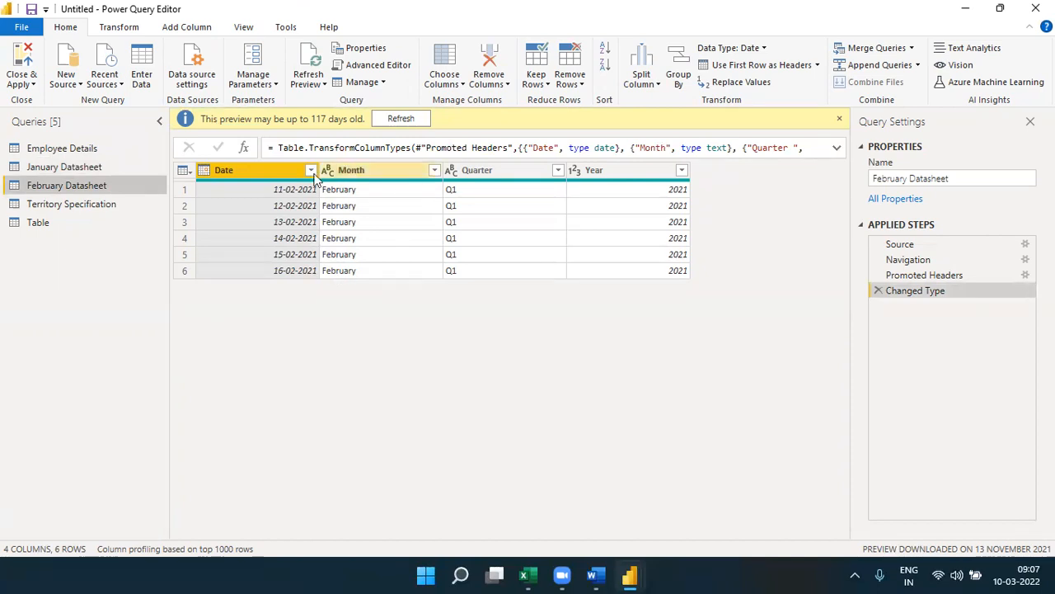
pyautogui.click(78, 174)
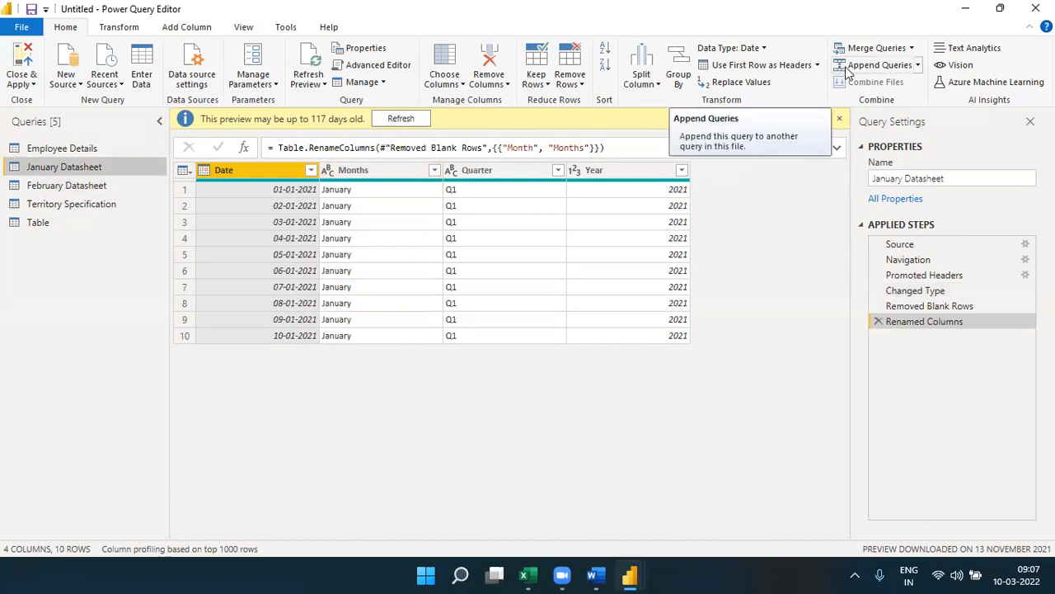
pyautogui.click(917, 65)
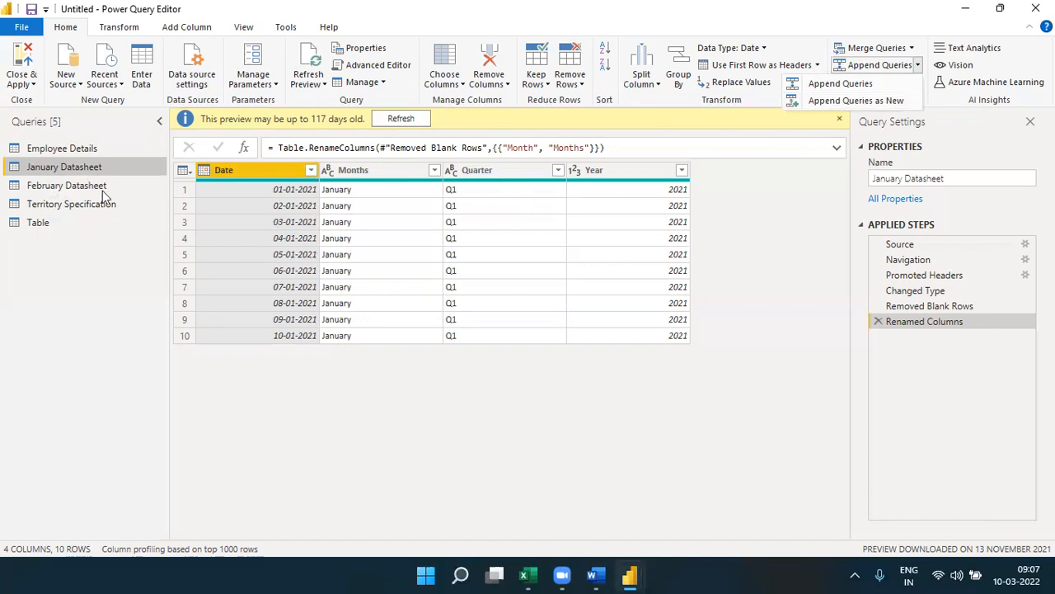
pyautogui.click(820, 101)
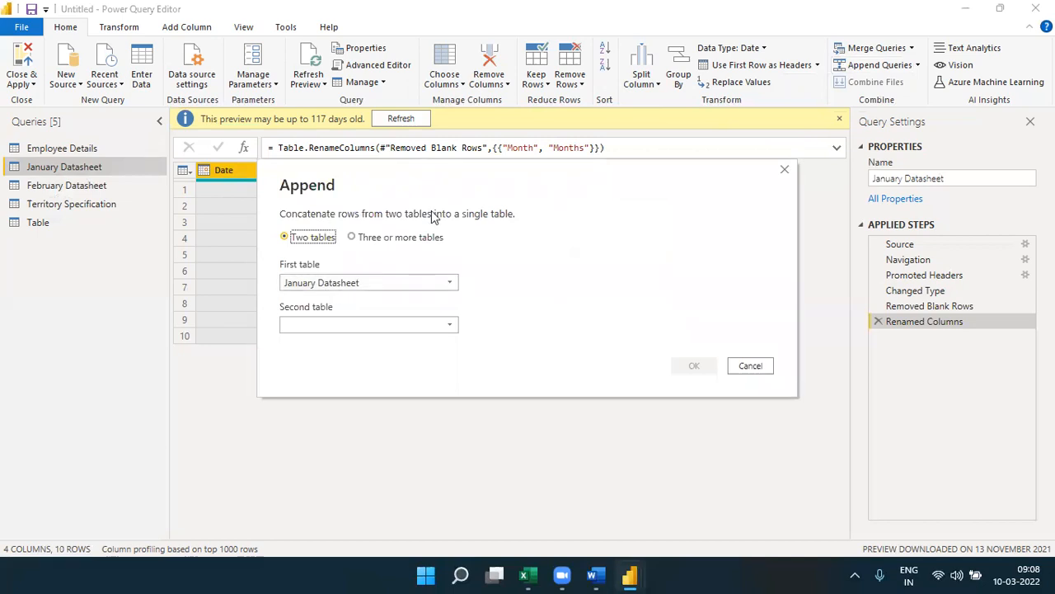
pyautogui.click(451, 333)
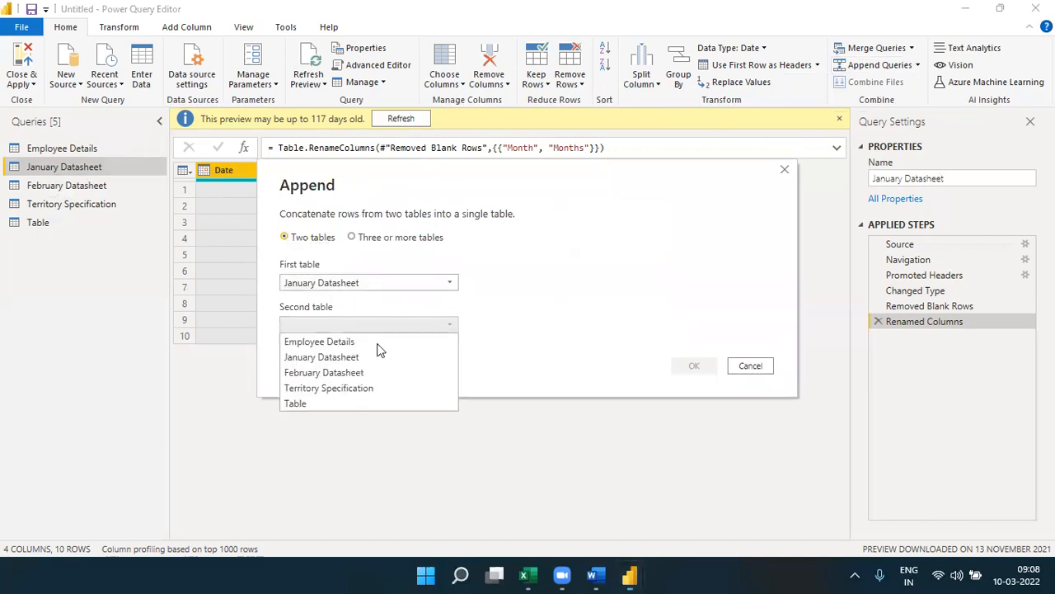
pyautogui.click(348, 375)
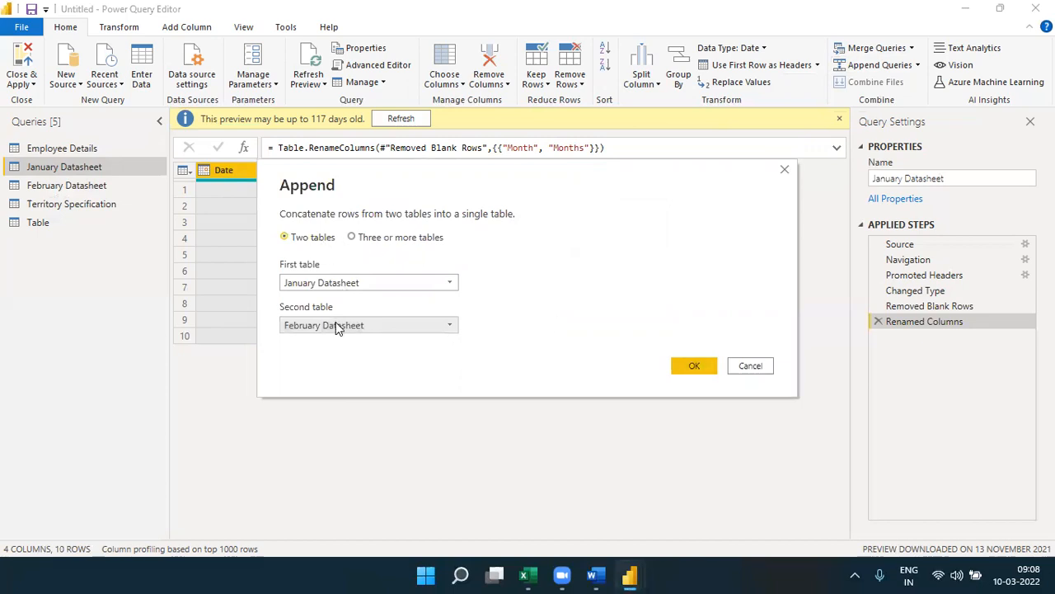
pyautogui.click(397, 240)
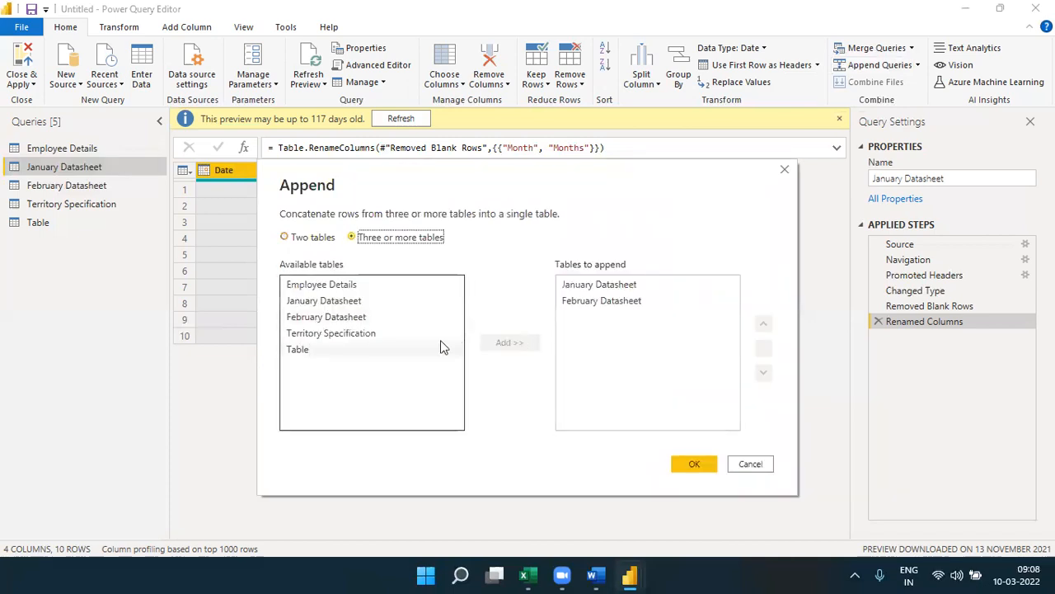
# Add January Datasheet a second time to the tables to append, and remove that duplicate entry.
pyautogui.click(338, 302)
pyautogui.click(508, 343)
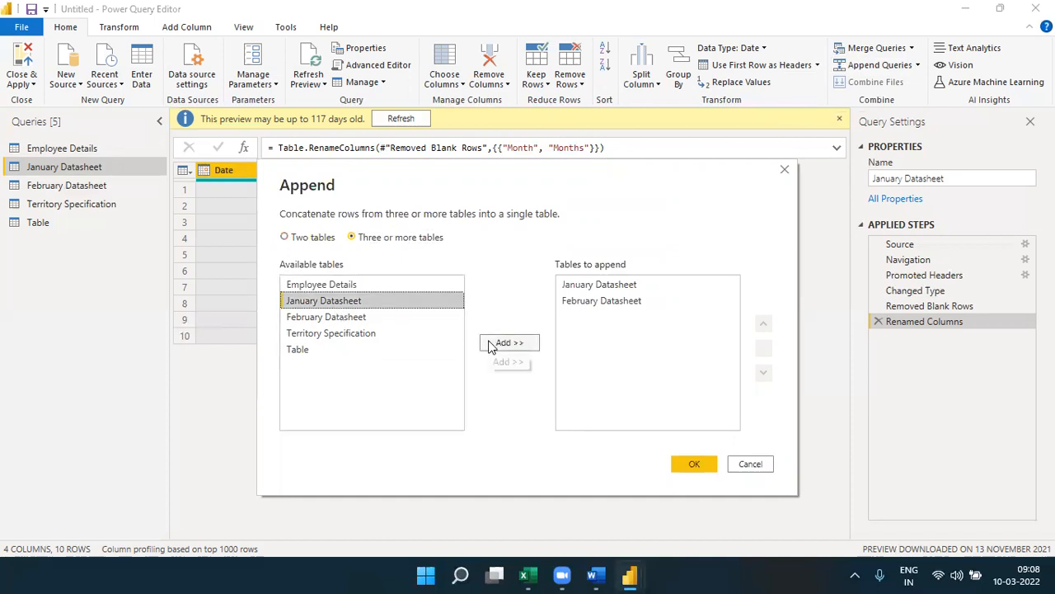
pyautogui.click(597, 324)
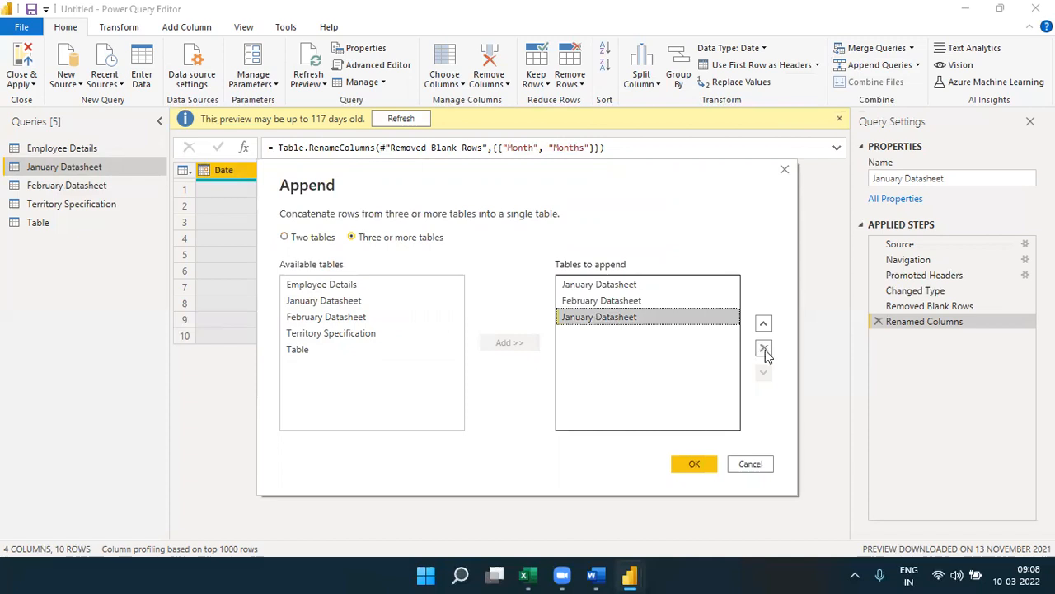
pyautogui.click(766, 350)
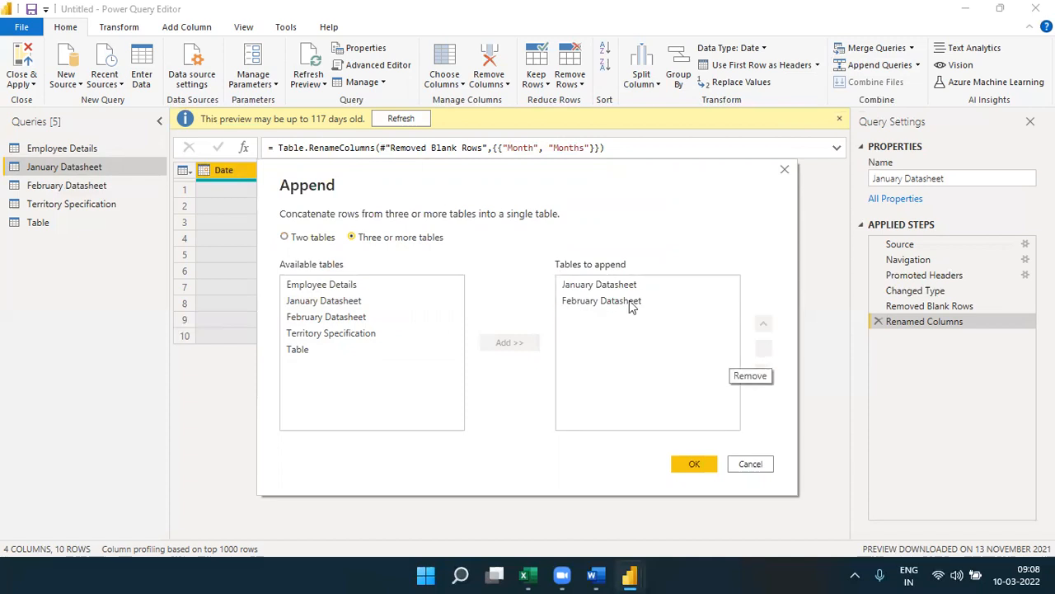
# Move February Datasheet above January Datasheet, restore January Datasheet to first place, and create the appended query.
pyautogui.click(598, 305)
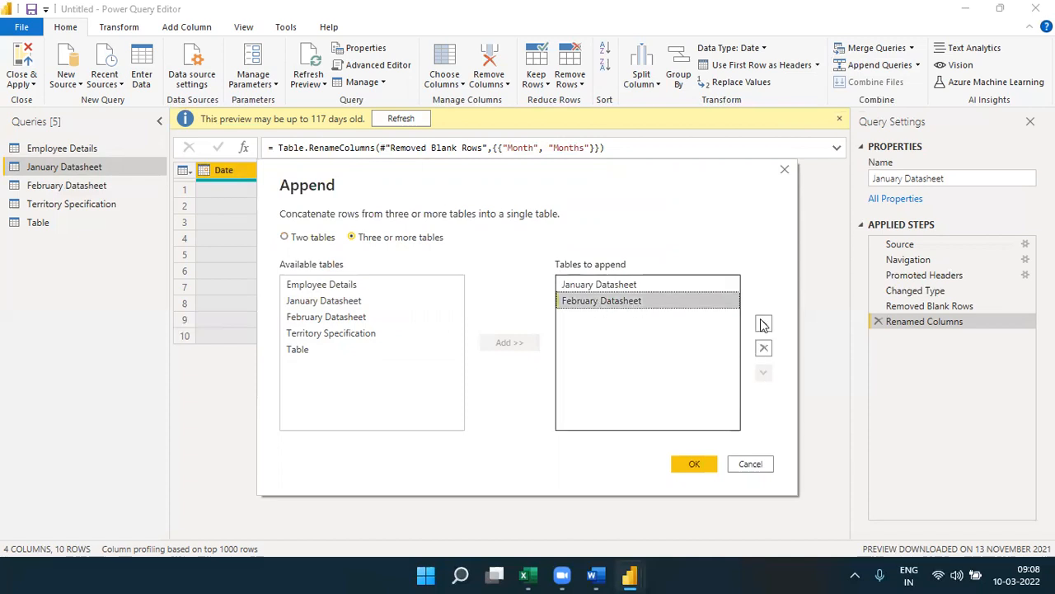
pyautogui.click(763, 324)
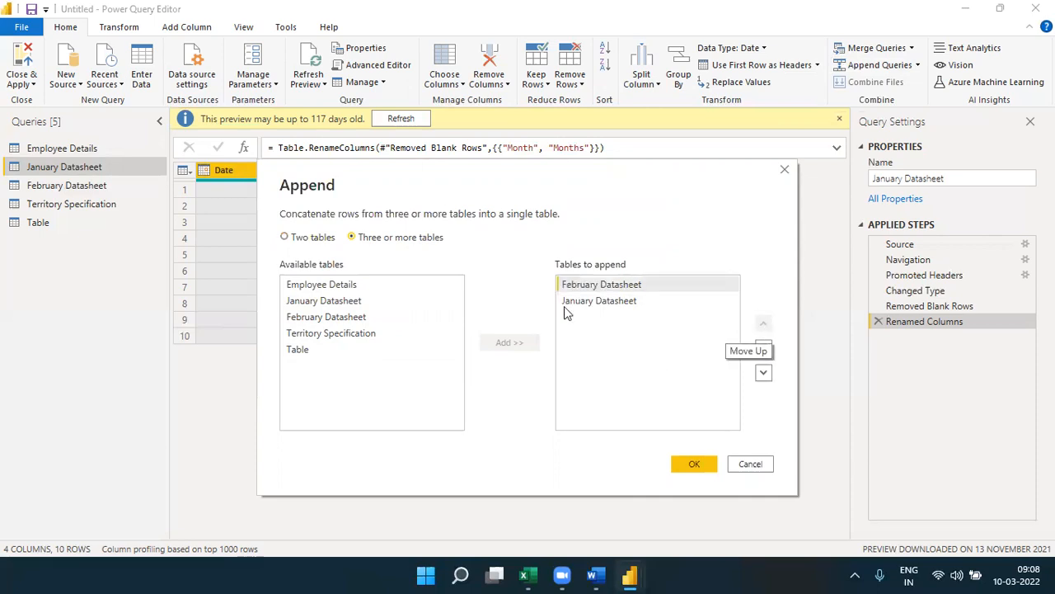
pyautogui.click(609, 305)
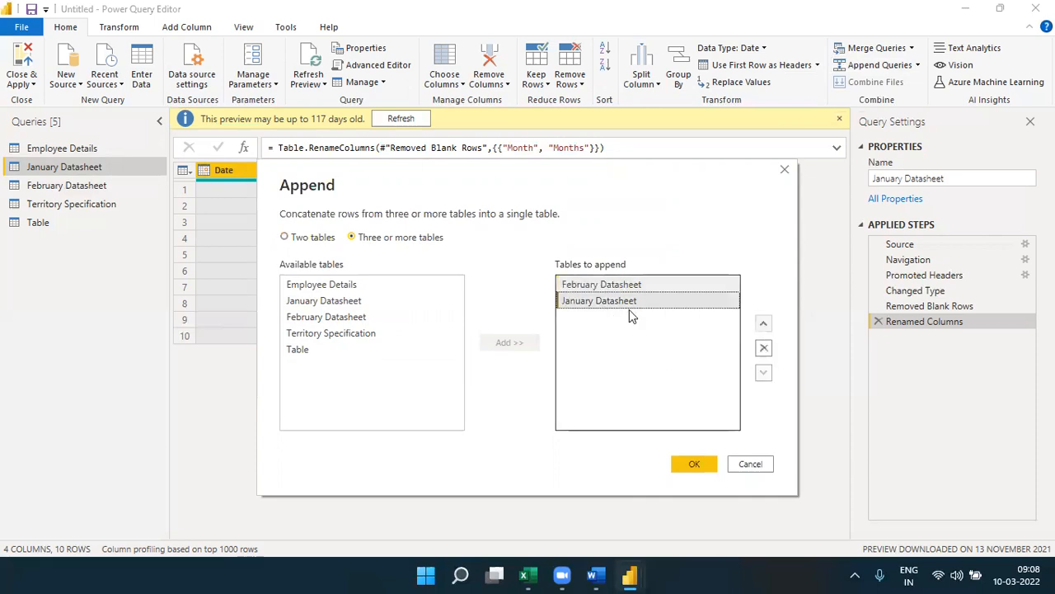
pyautogui.click(763, 324)
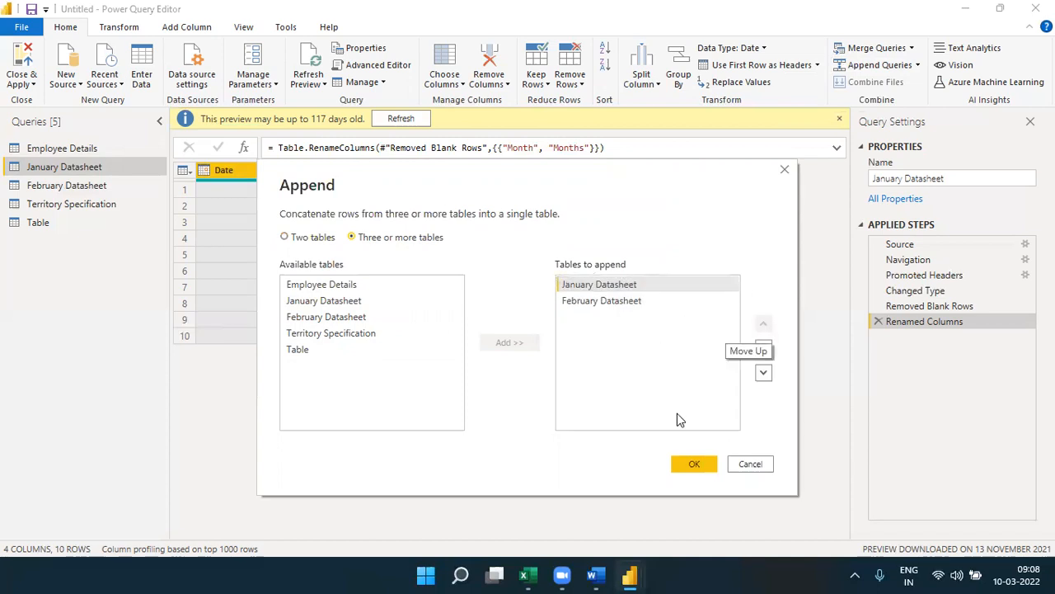
pyautogui.click(683, 463)
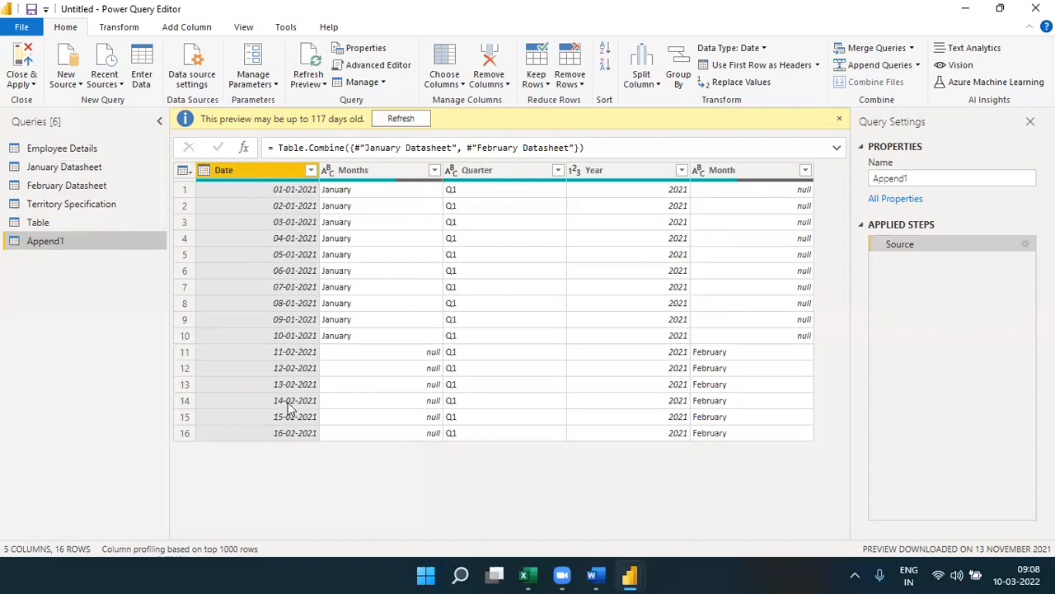
# Examine how the Months, Quarter, Year and Month columns were combined in the appended query.
pyautogui.click(369, 170)
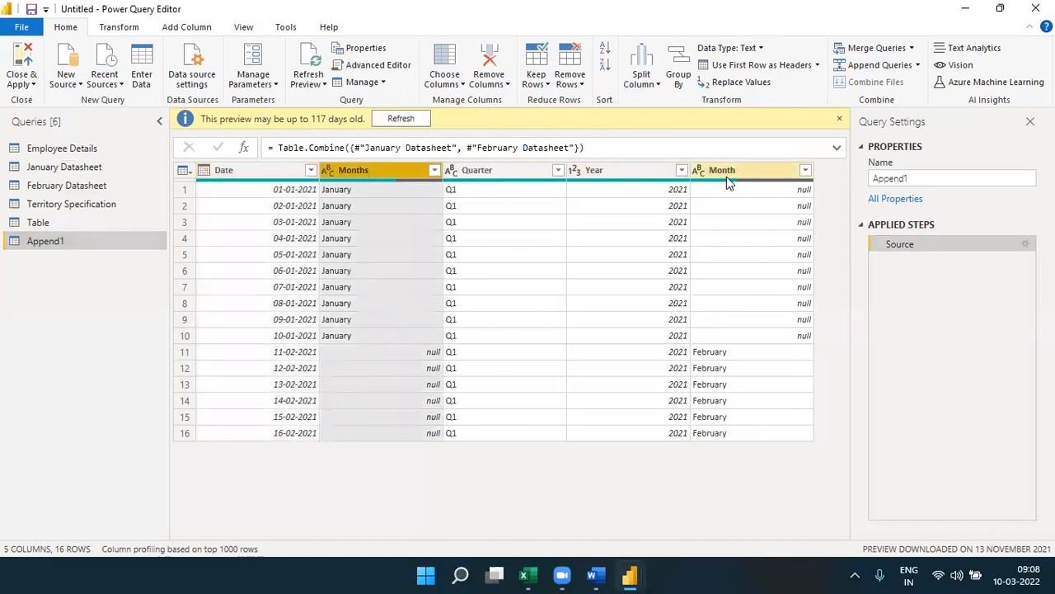
pyautogui.click(726, 174)
pyautogui.click(347, 174)
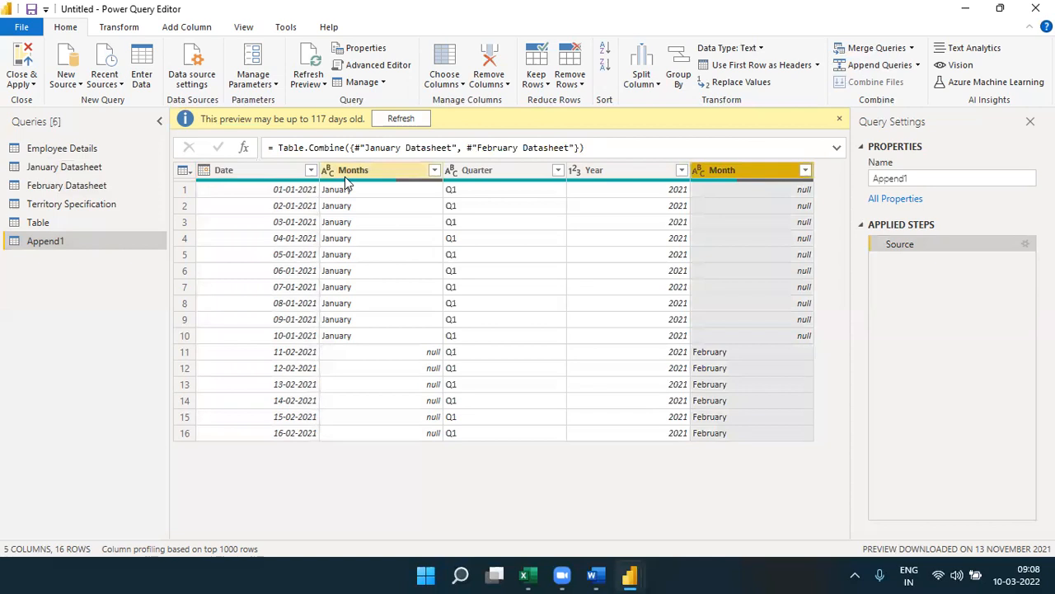
pyautogui.click(499, 173)
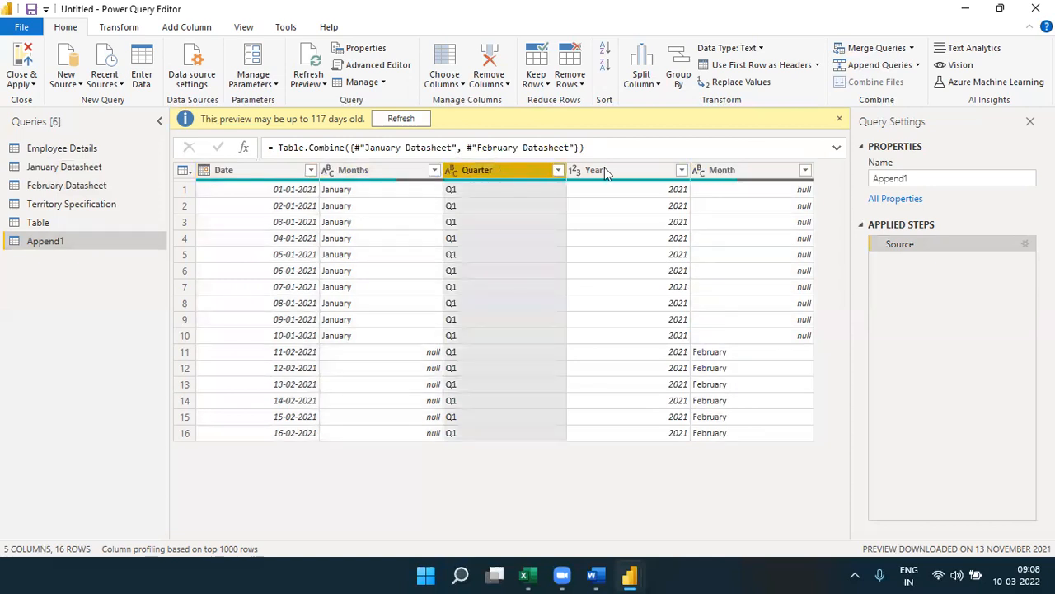
pyautogui.click(612, 171)
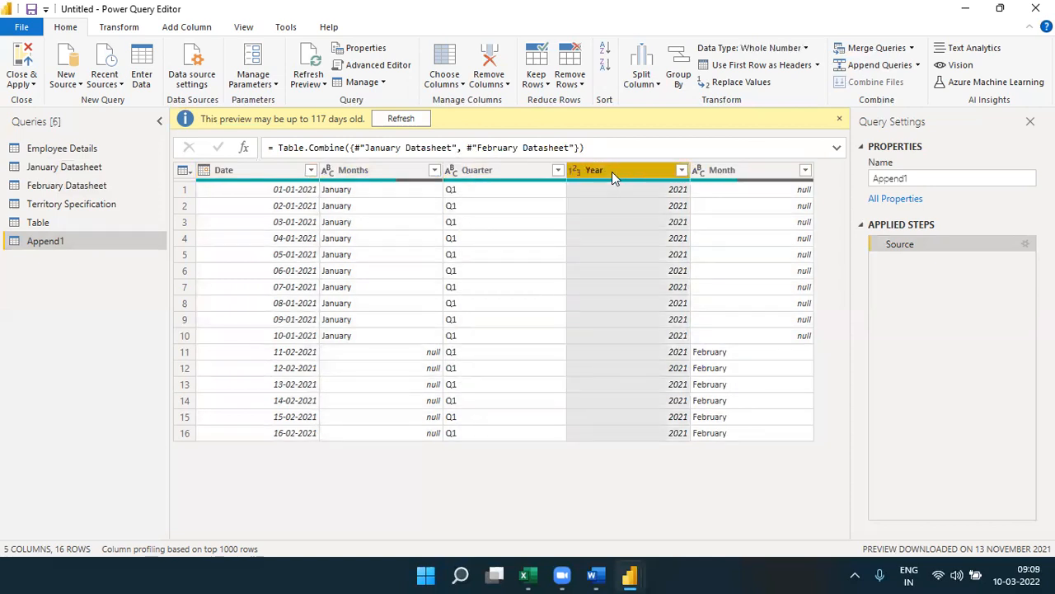
pyautogui.click(706, 180)
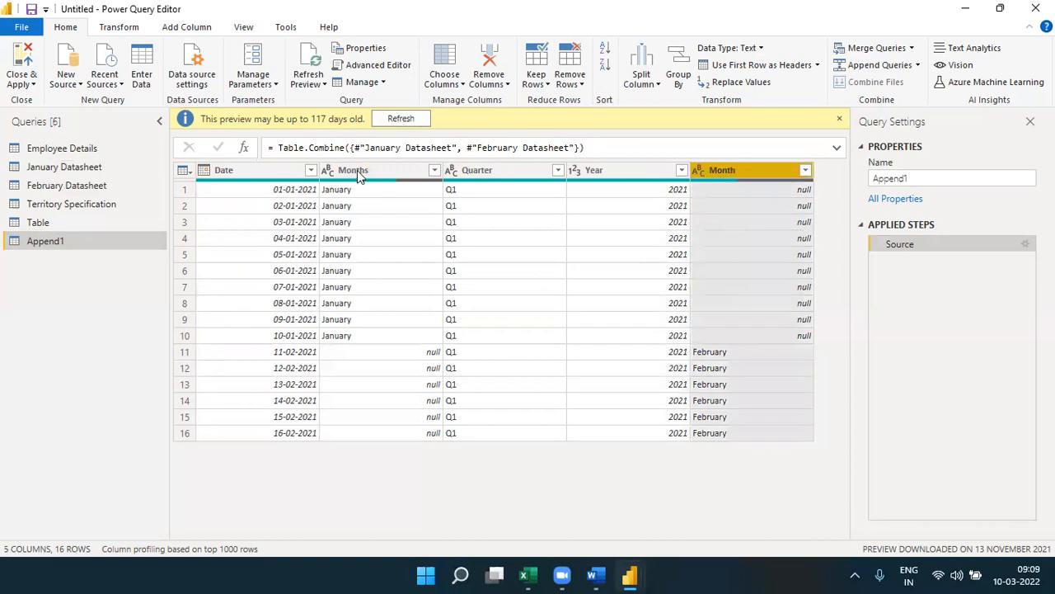
pyautogui.click(357, 171)
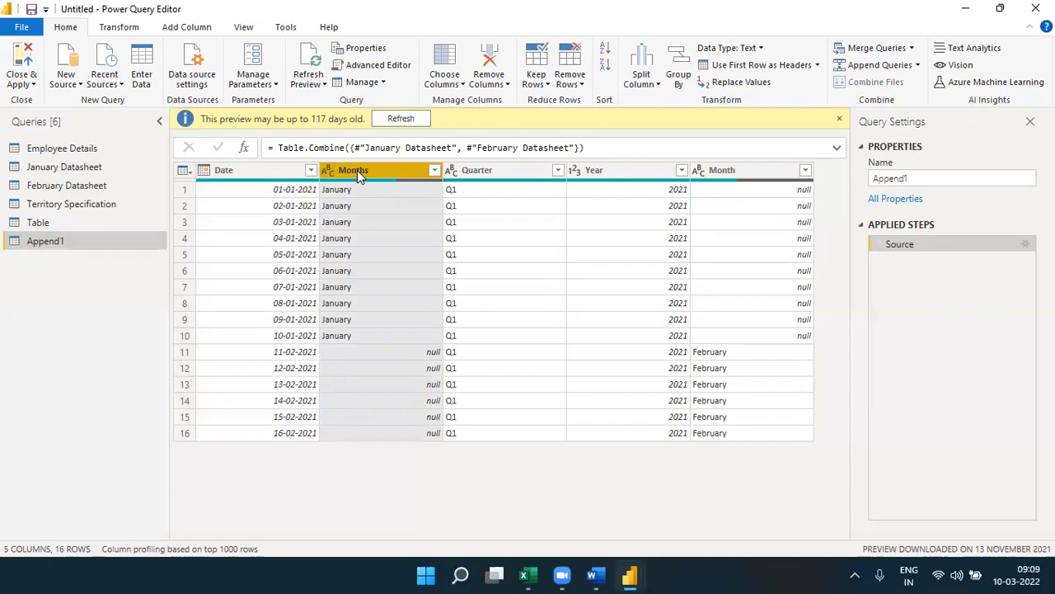
# Delete the Renamed Columns step from the January Datasheet query.
pyautogui.click(40, 167)
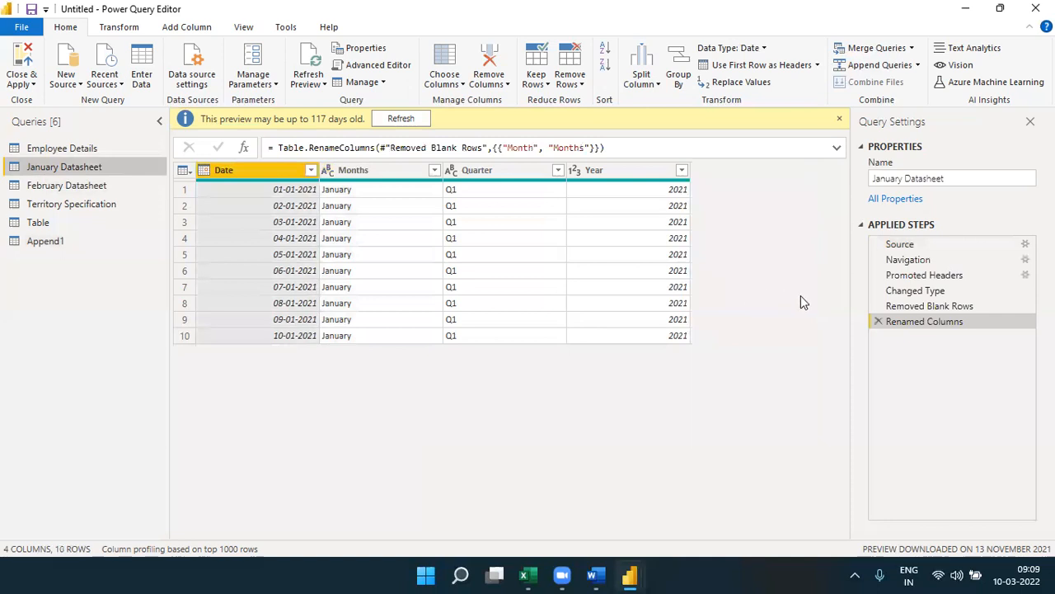
pyautogui.click(878, 322)
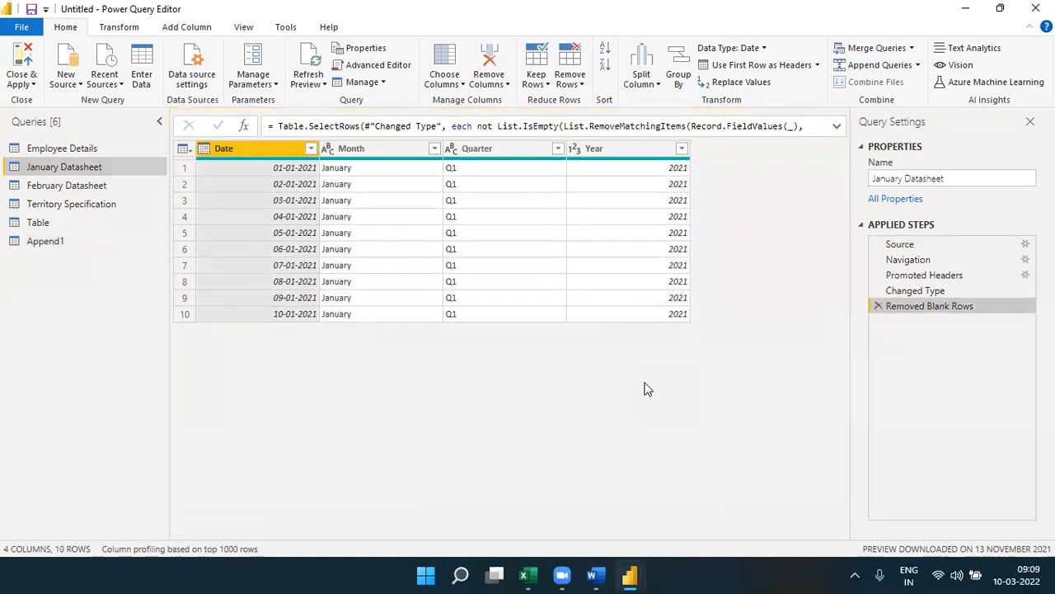